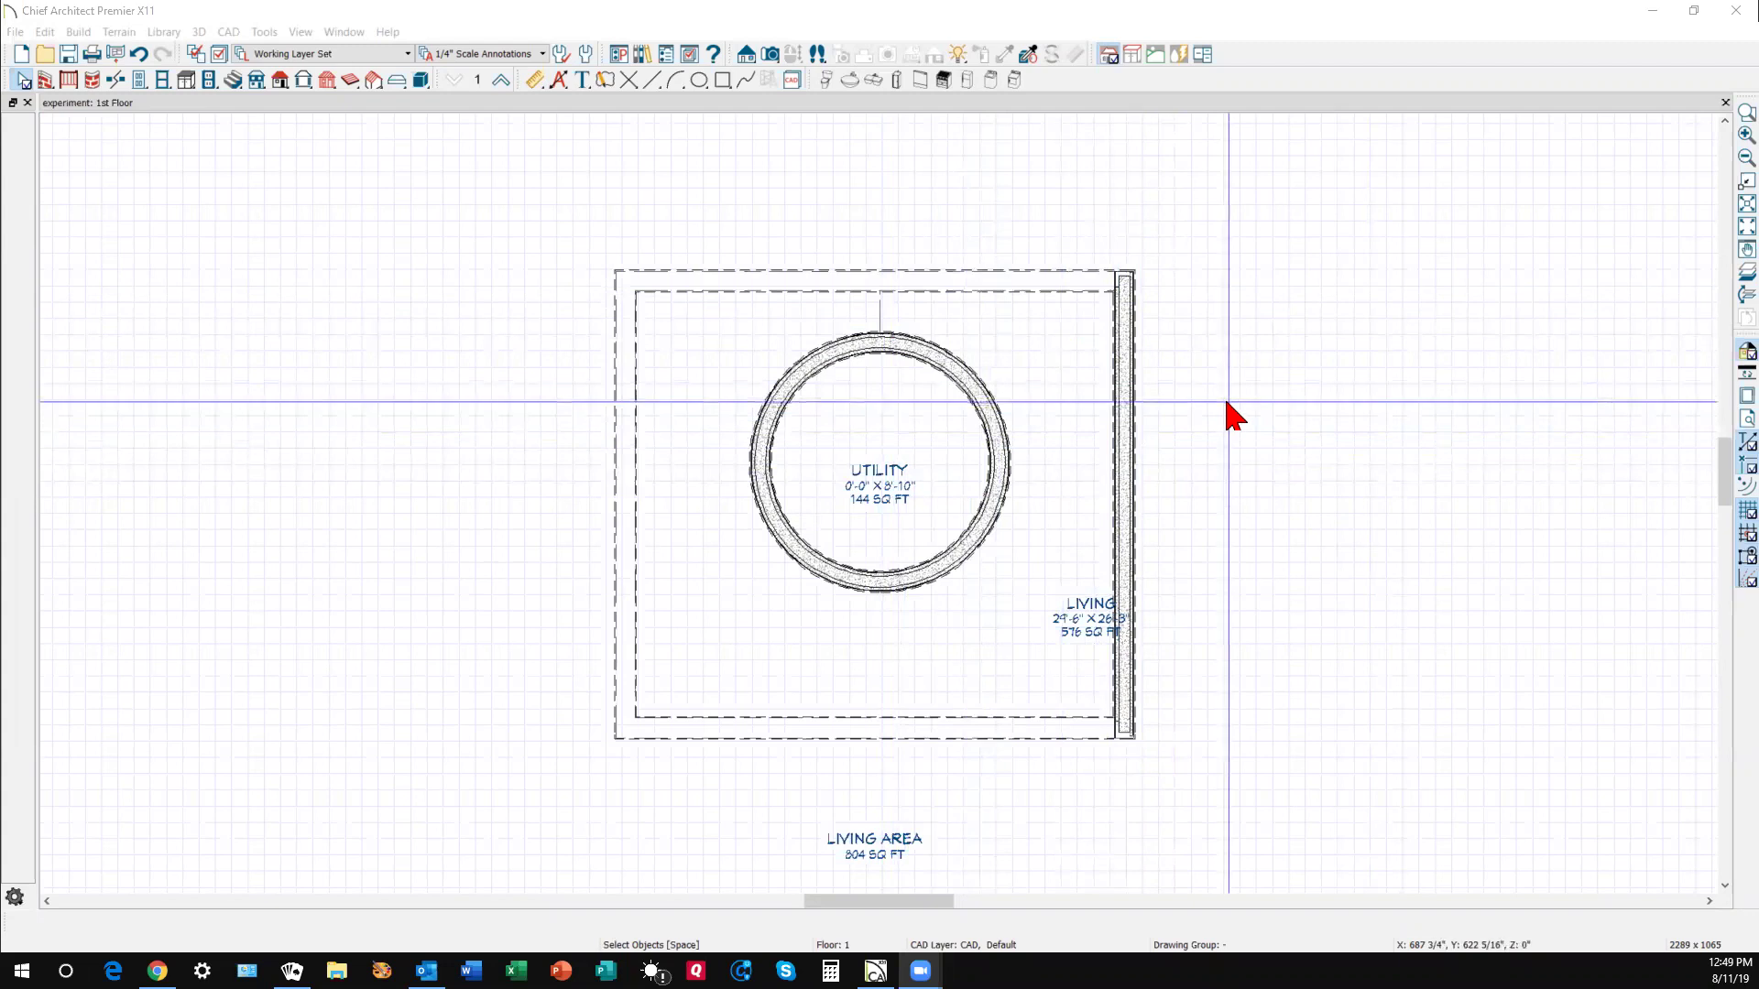
- Create a perspective full overview of the model and examine the round tower projecting through the flat roof
scroll(1222, 408, down, 1)
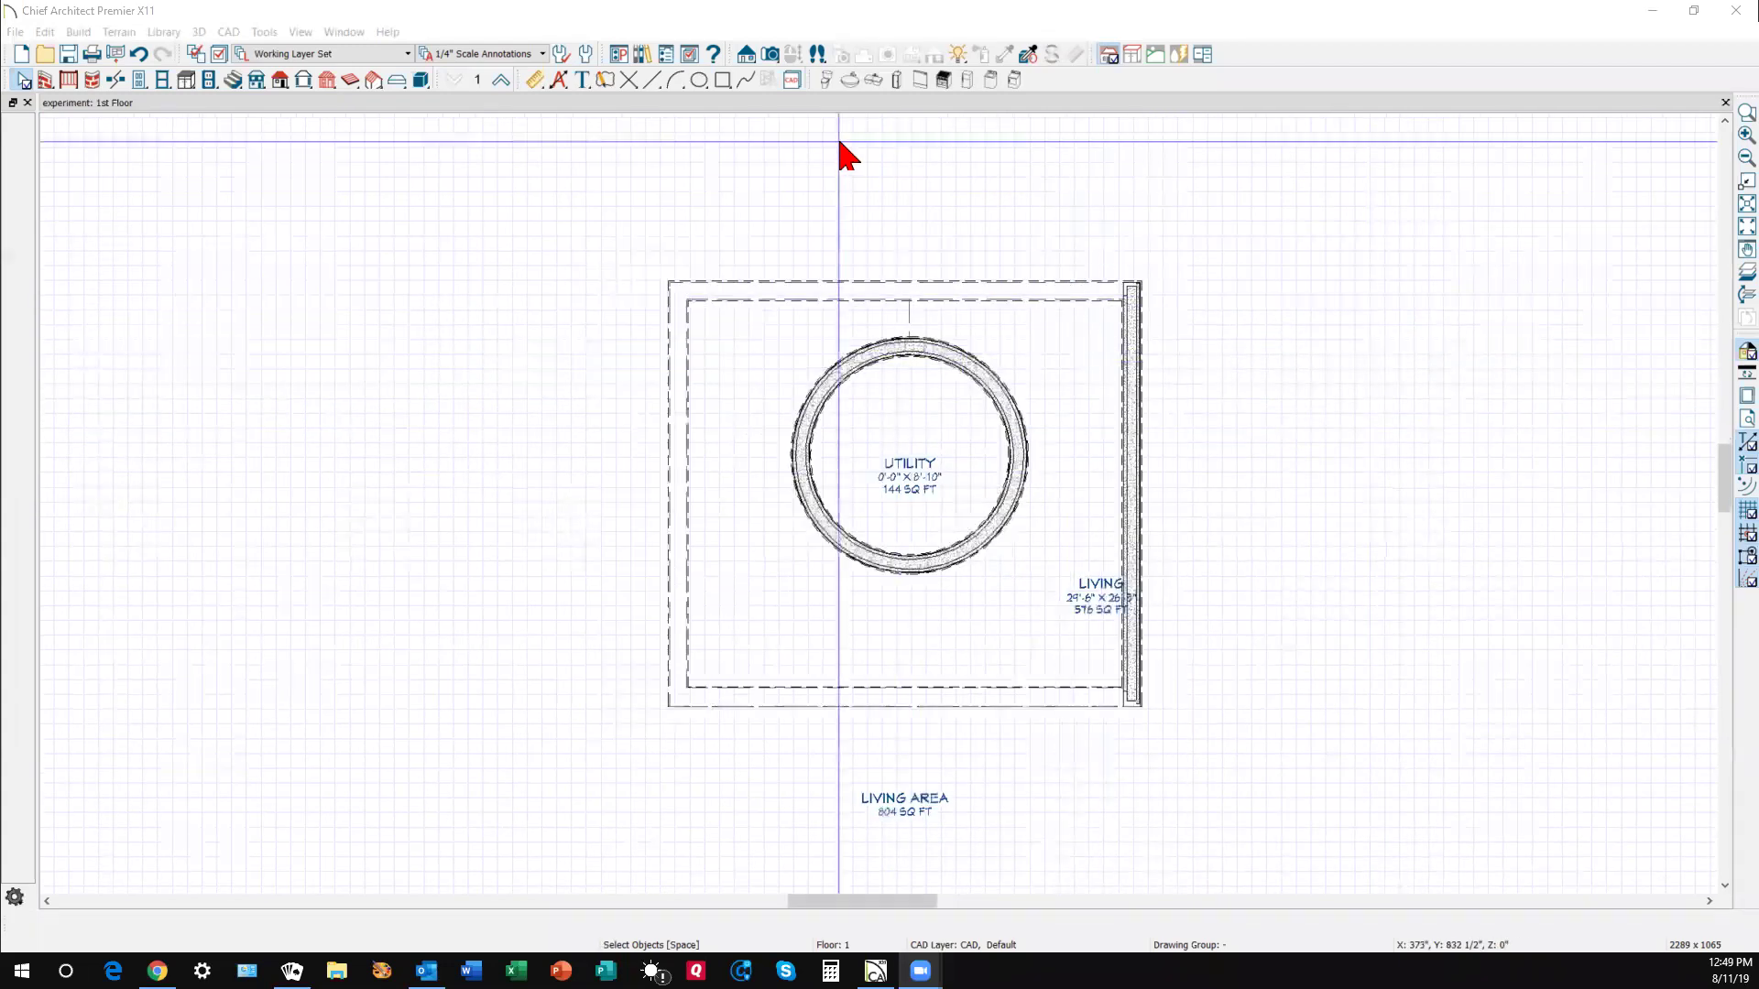
click(774, 55)
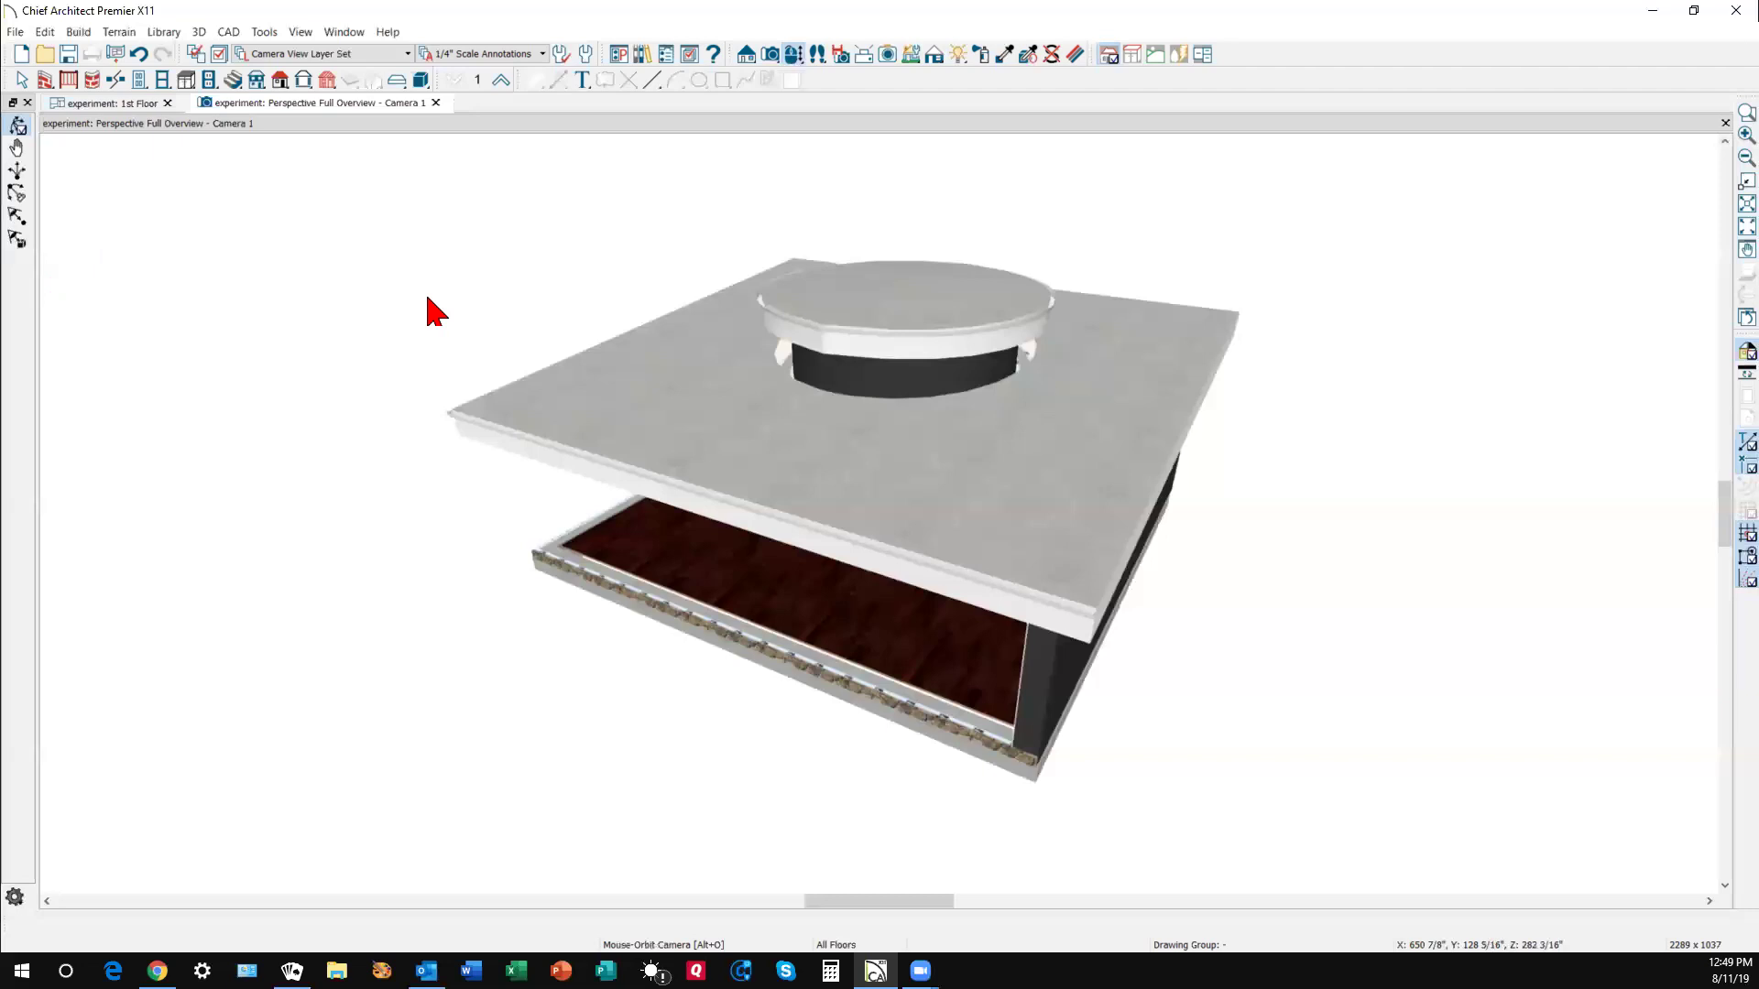
drag(681, 343, 675, 338)
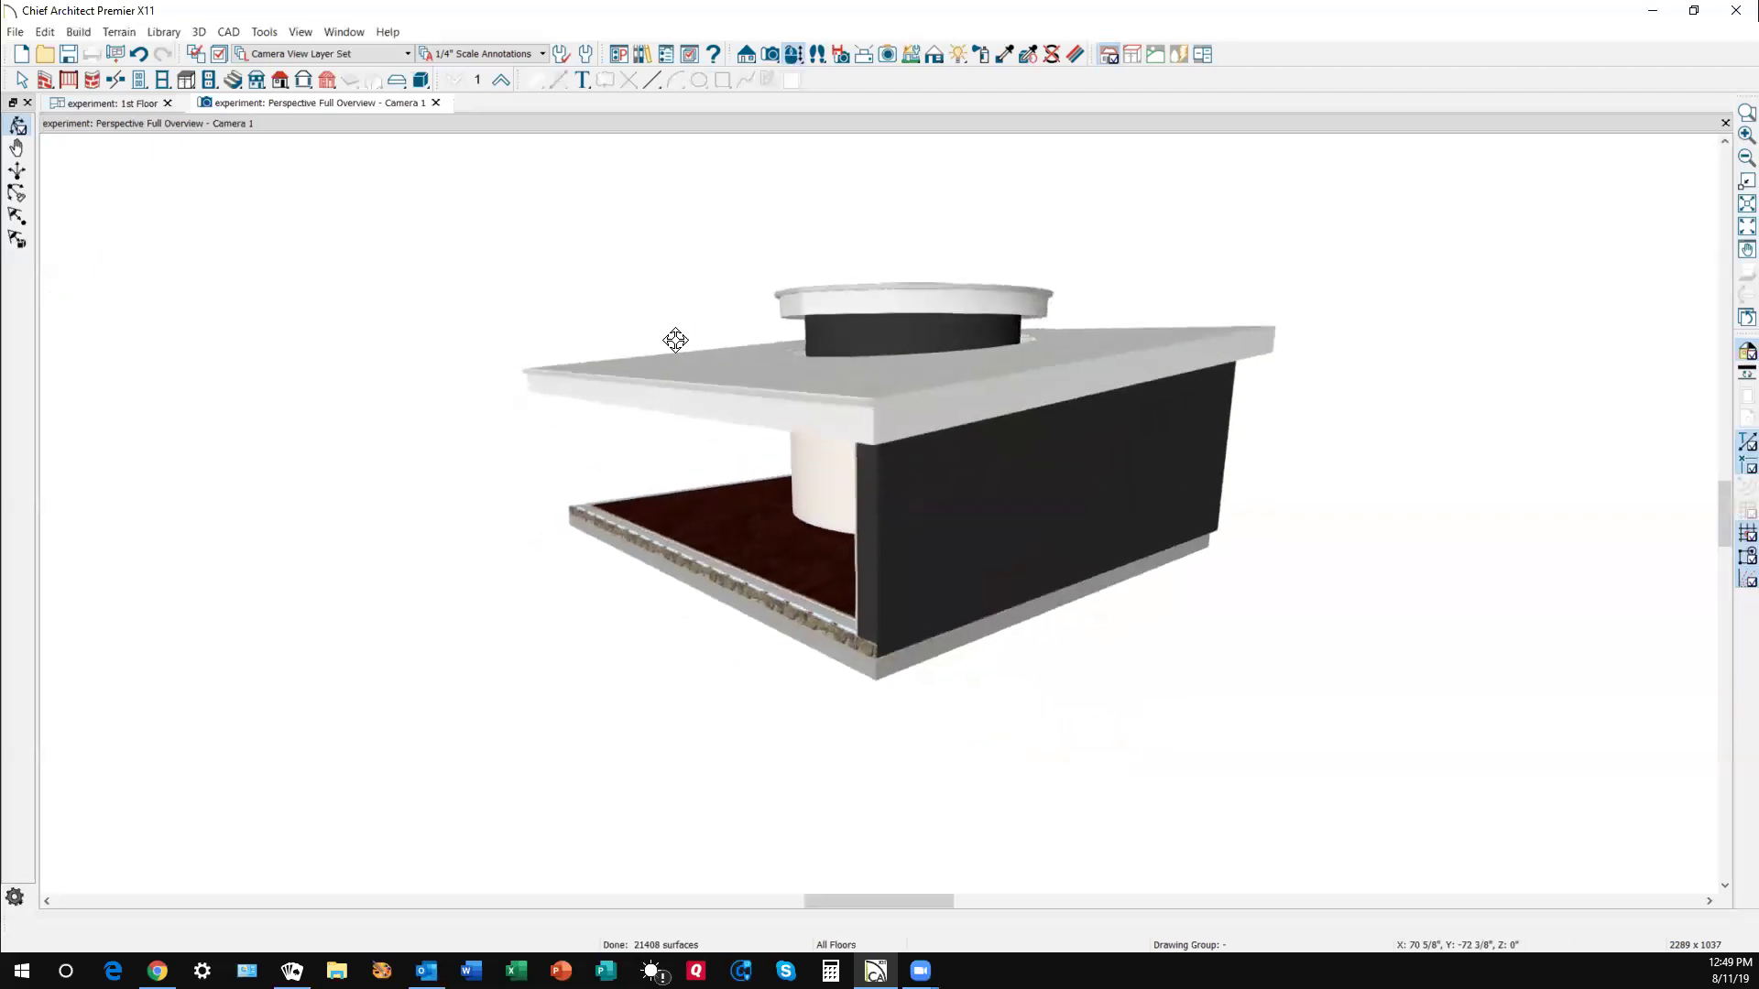
scroll(877, 374, up, 3)
scroll(876, 375, down, 2)
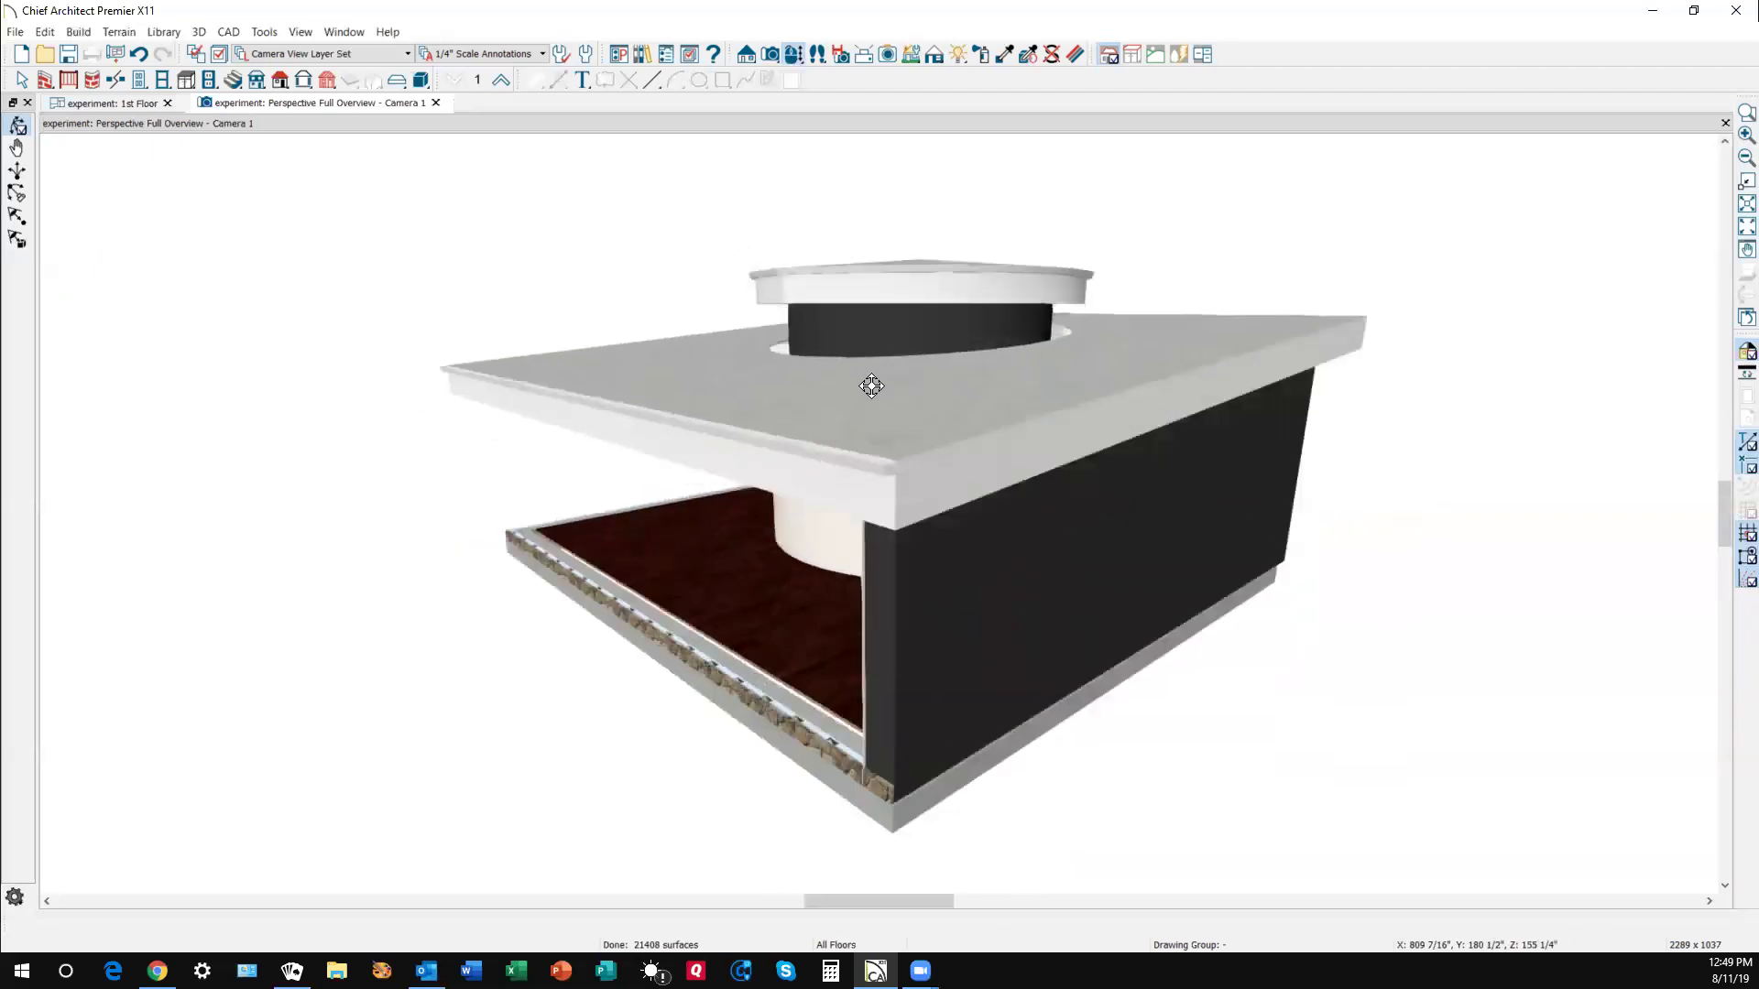
- Select one curved wall of the round tower and raise its top edge to the upper round roof
key(space)
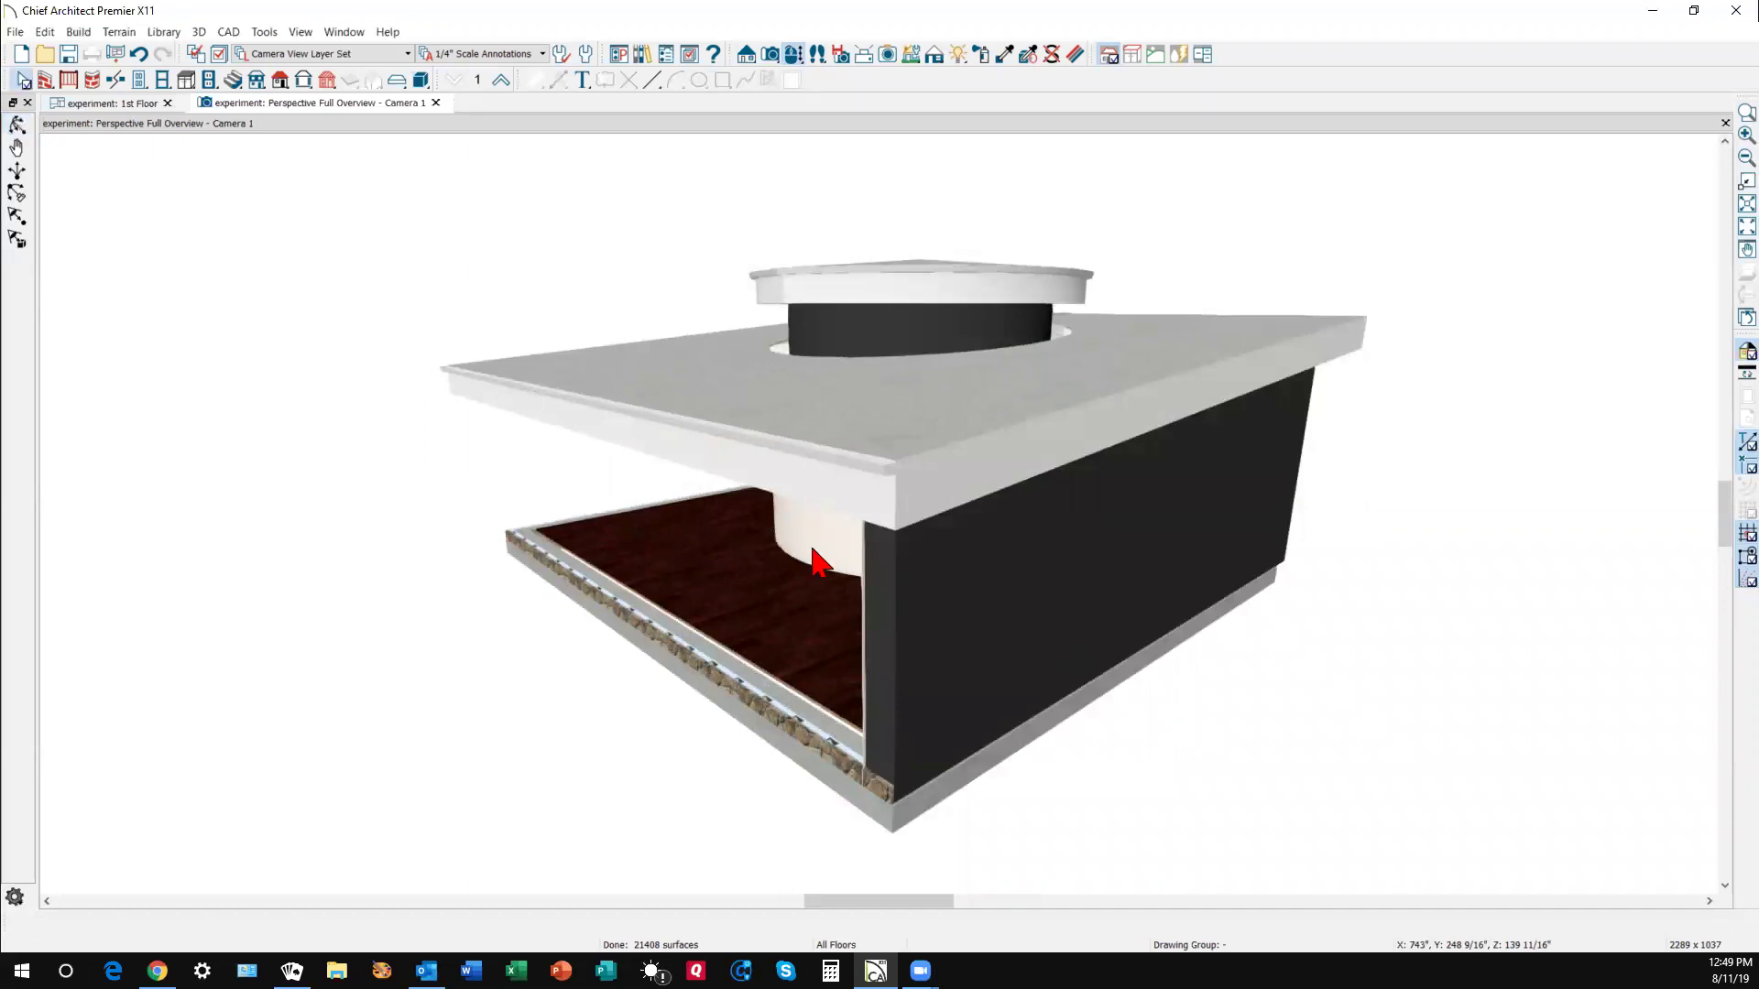
click(820, 560)
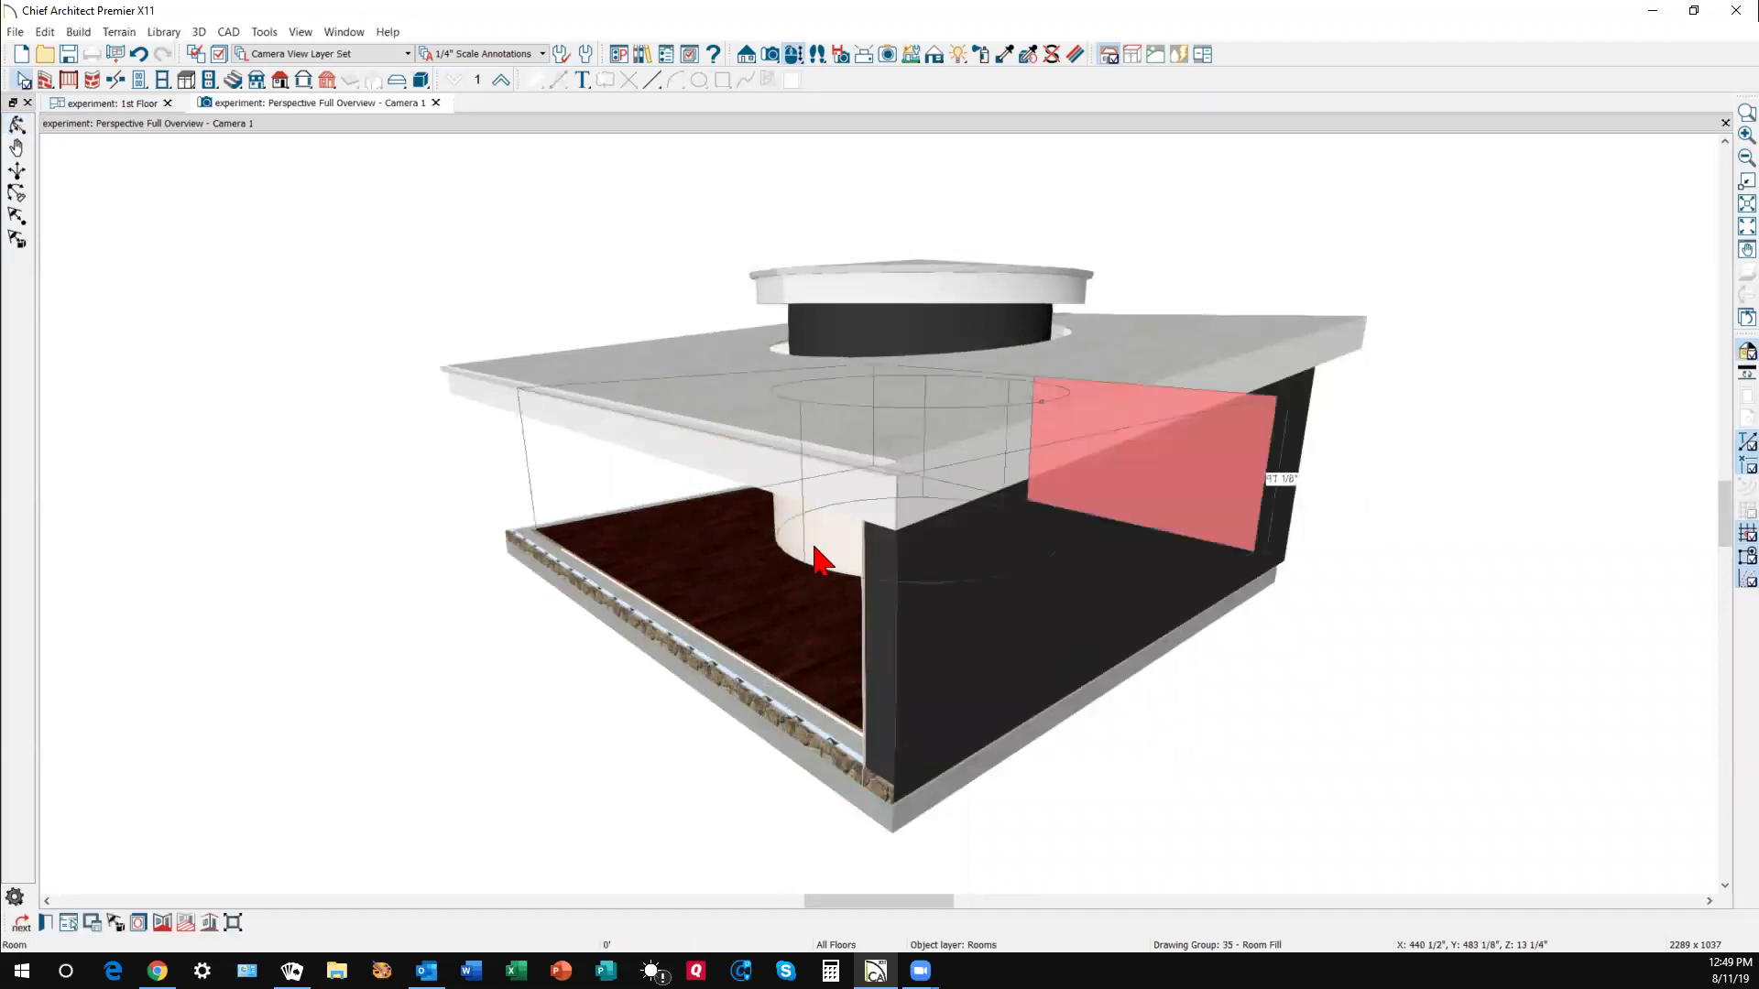
click(829, 502)
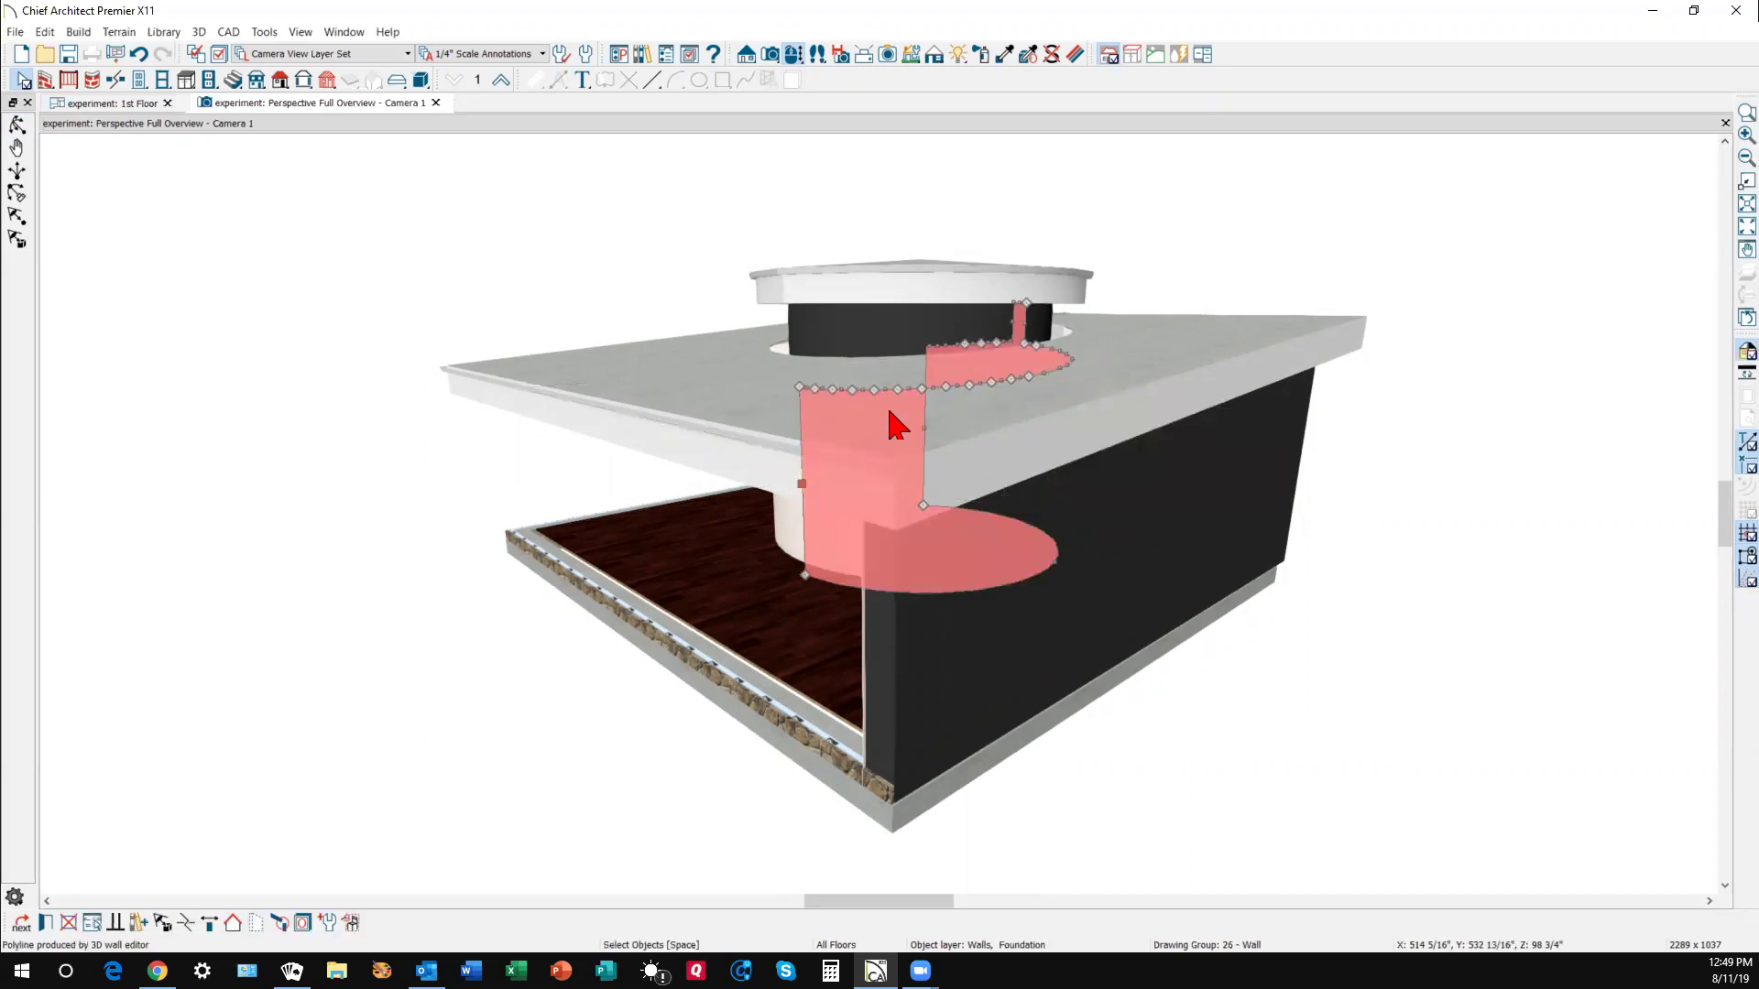
scroll(884, 344, up, 2)
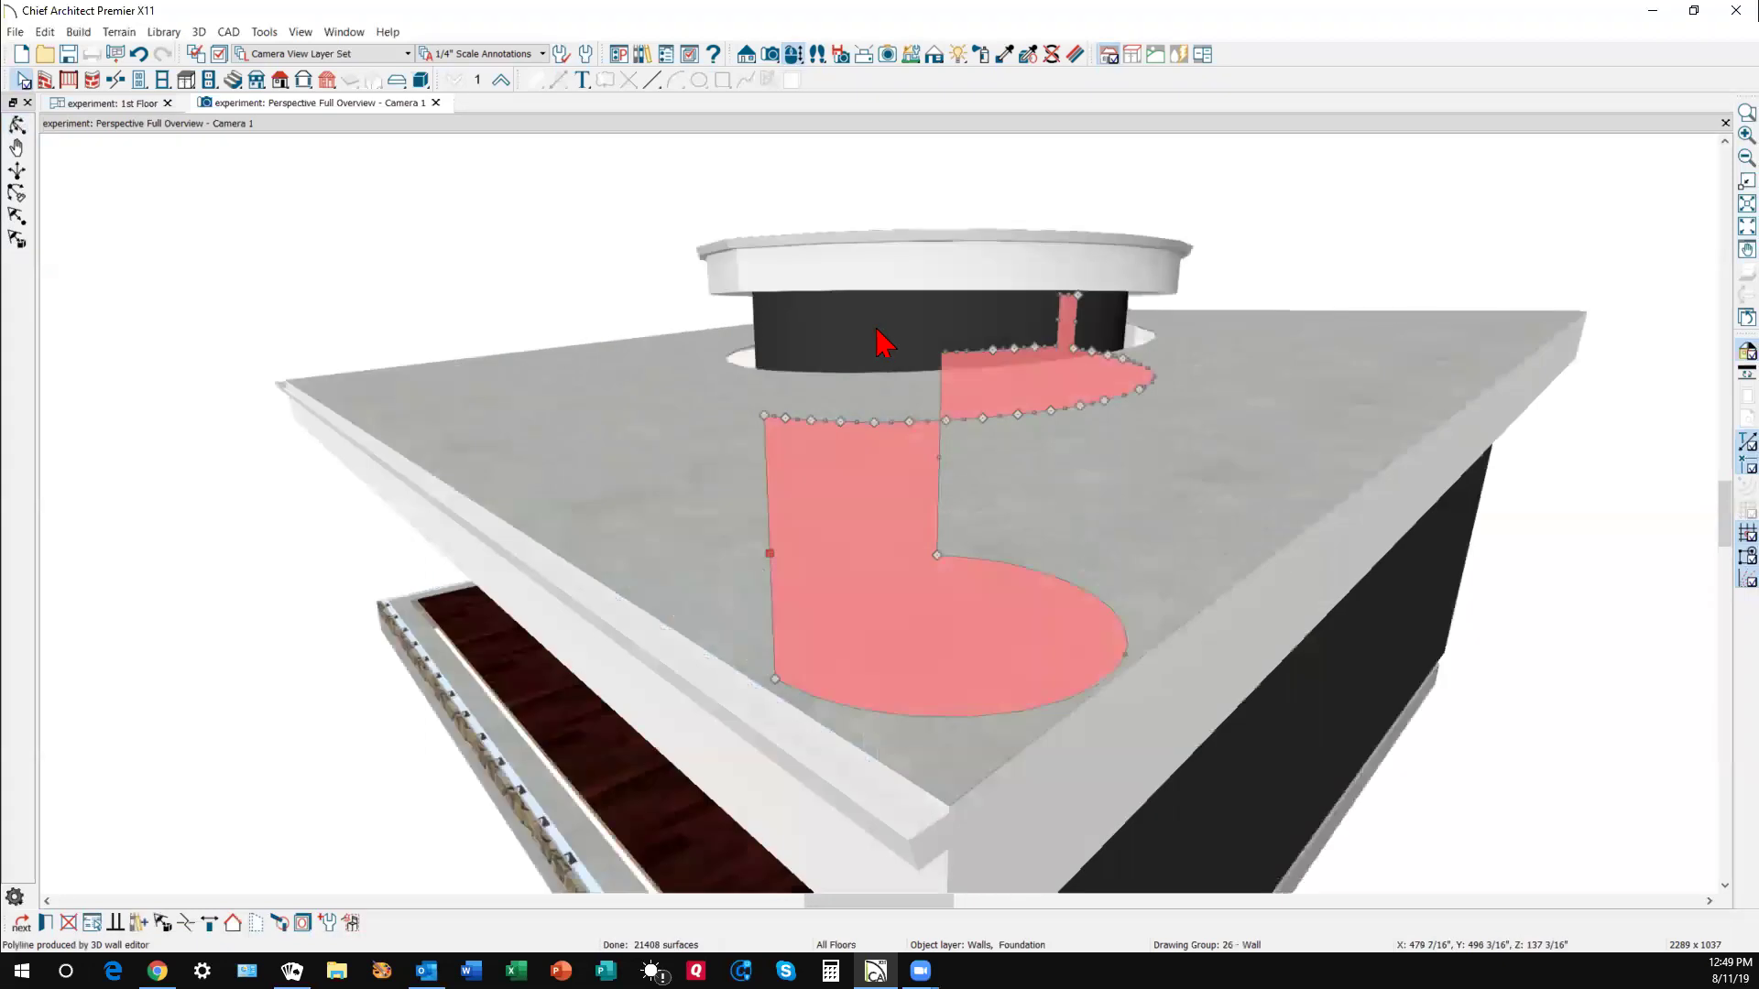
scroll(884, 344, up, 1)
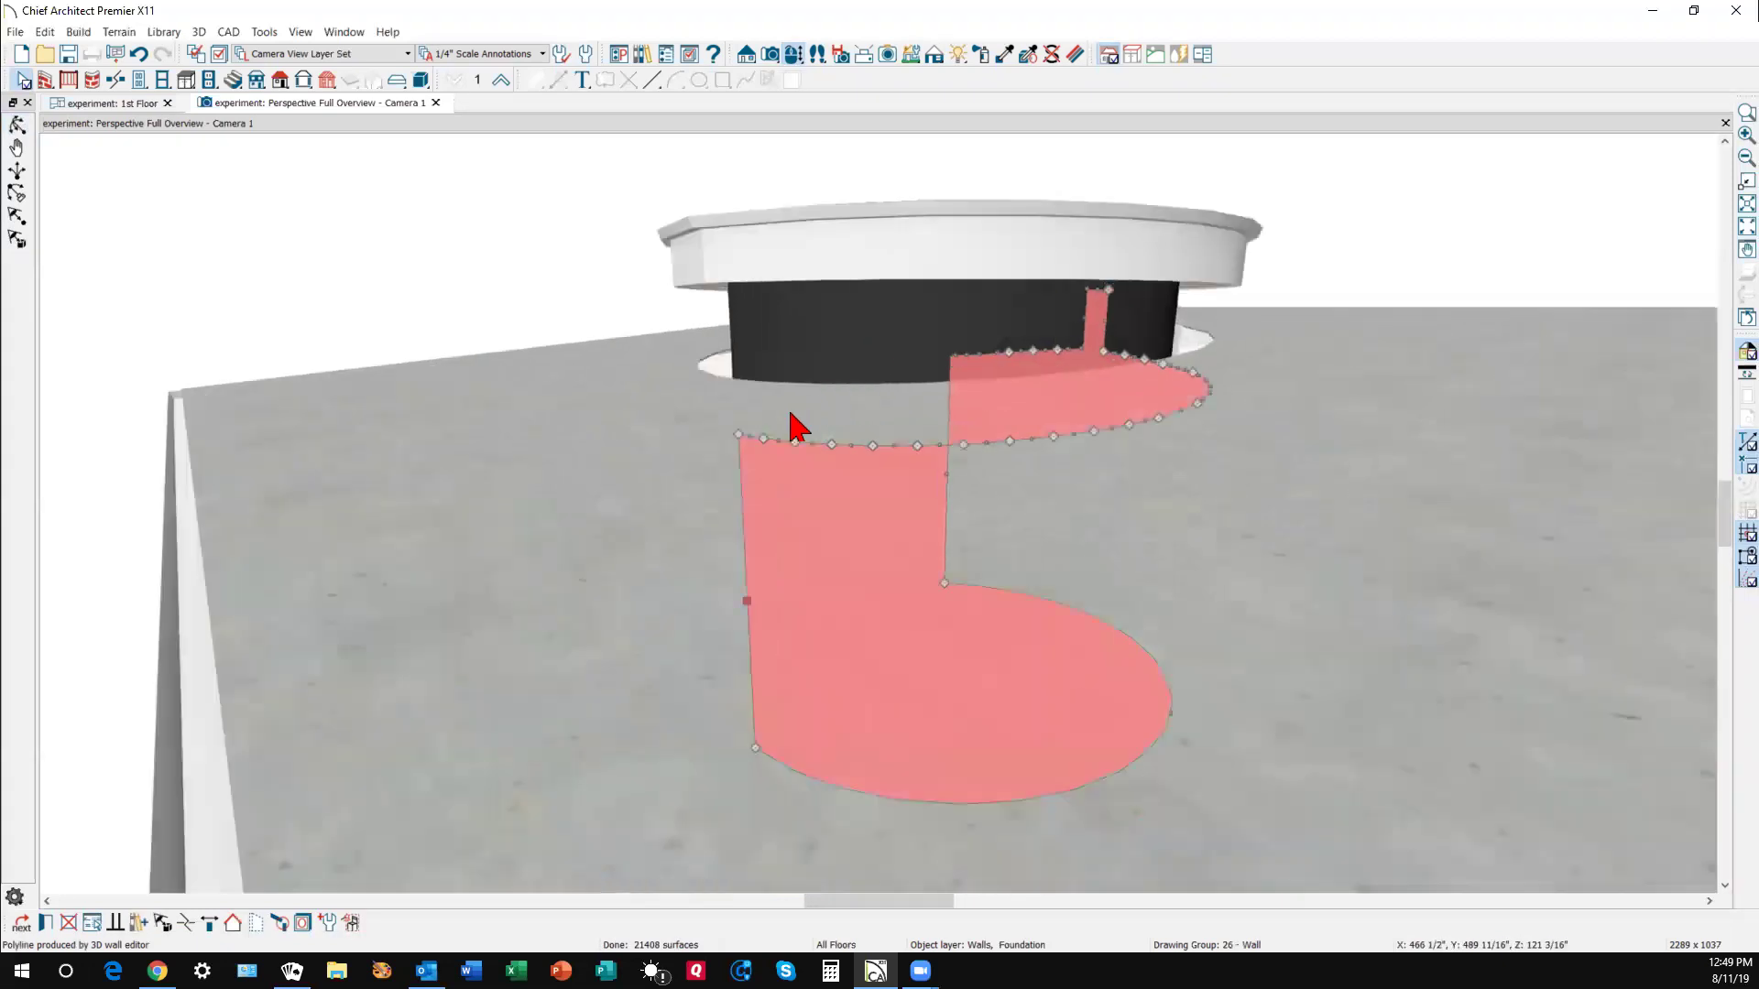
drag(749, 437, 769, 277)
drag(979, 456, 977, 467)
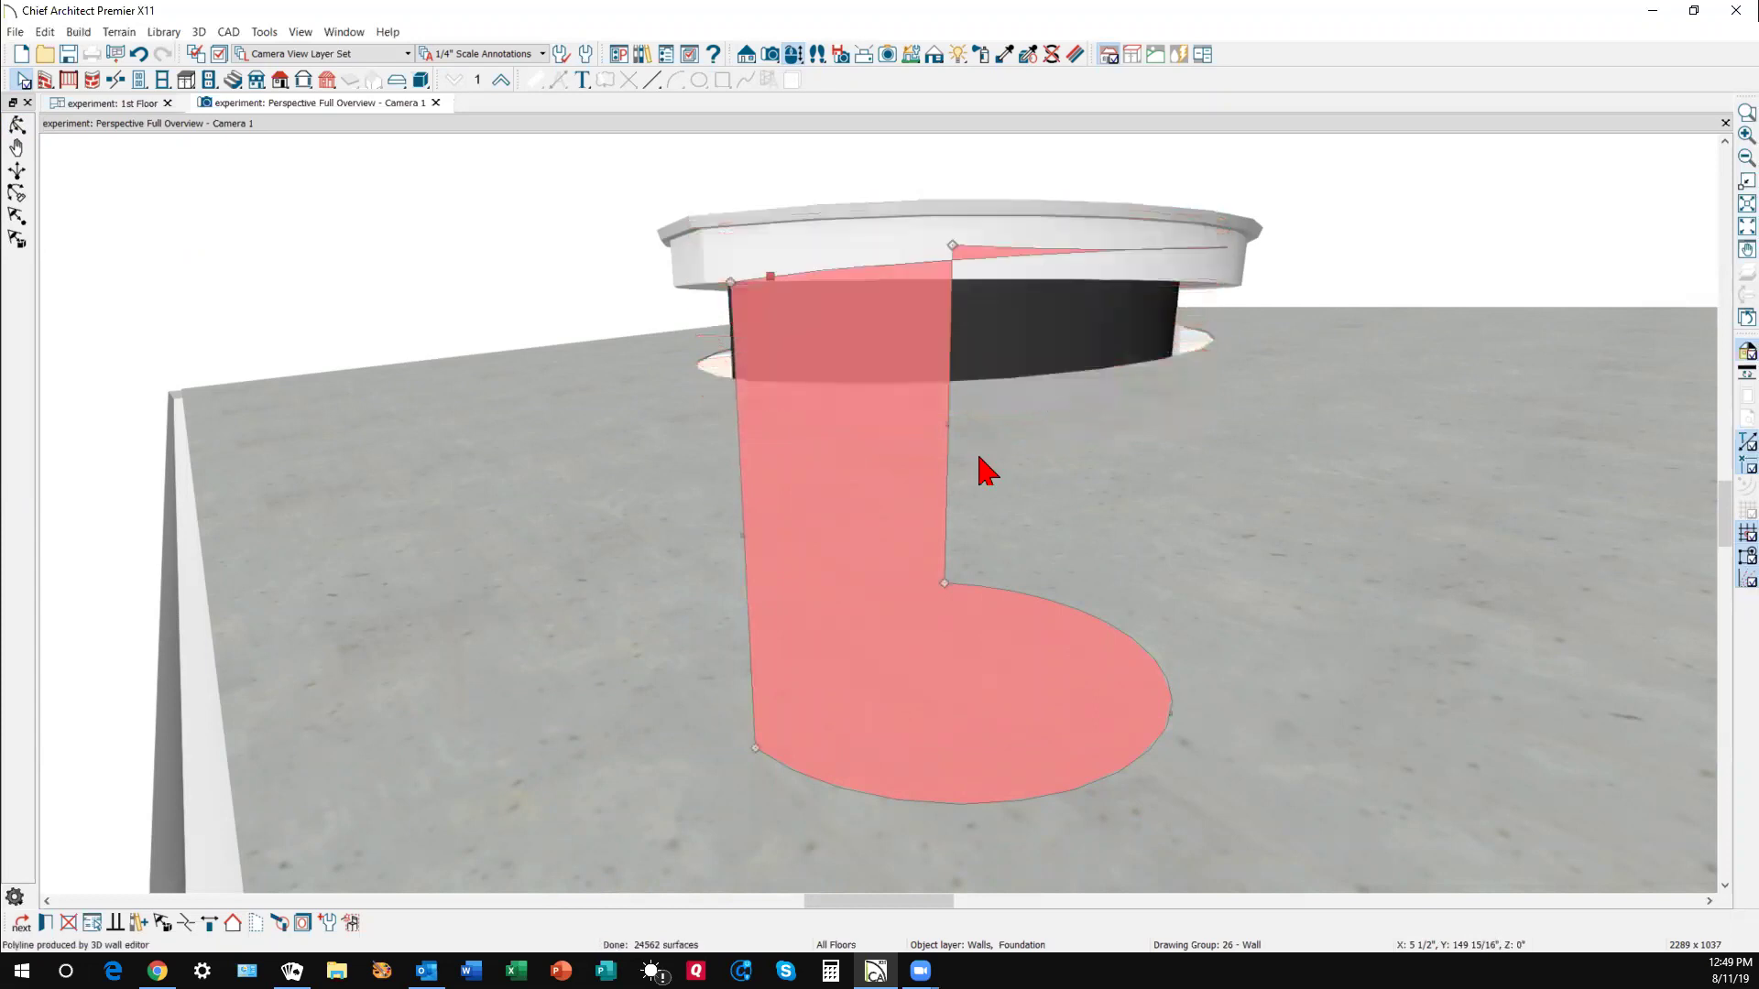
click(1354, 214)
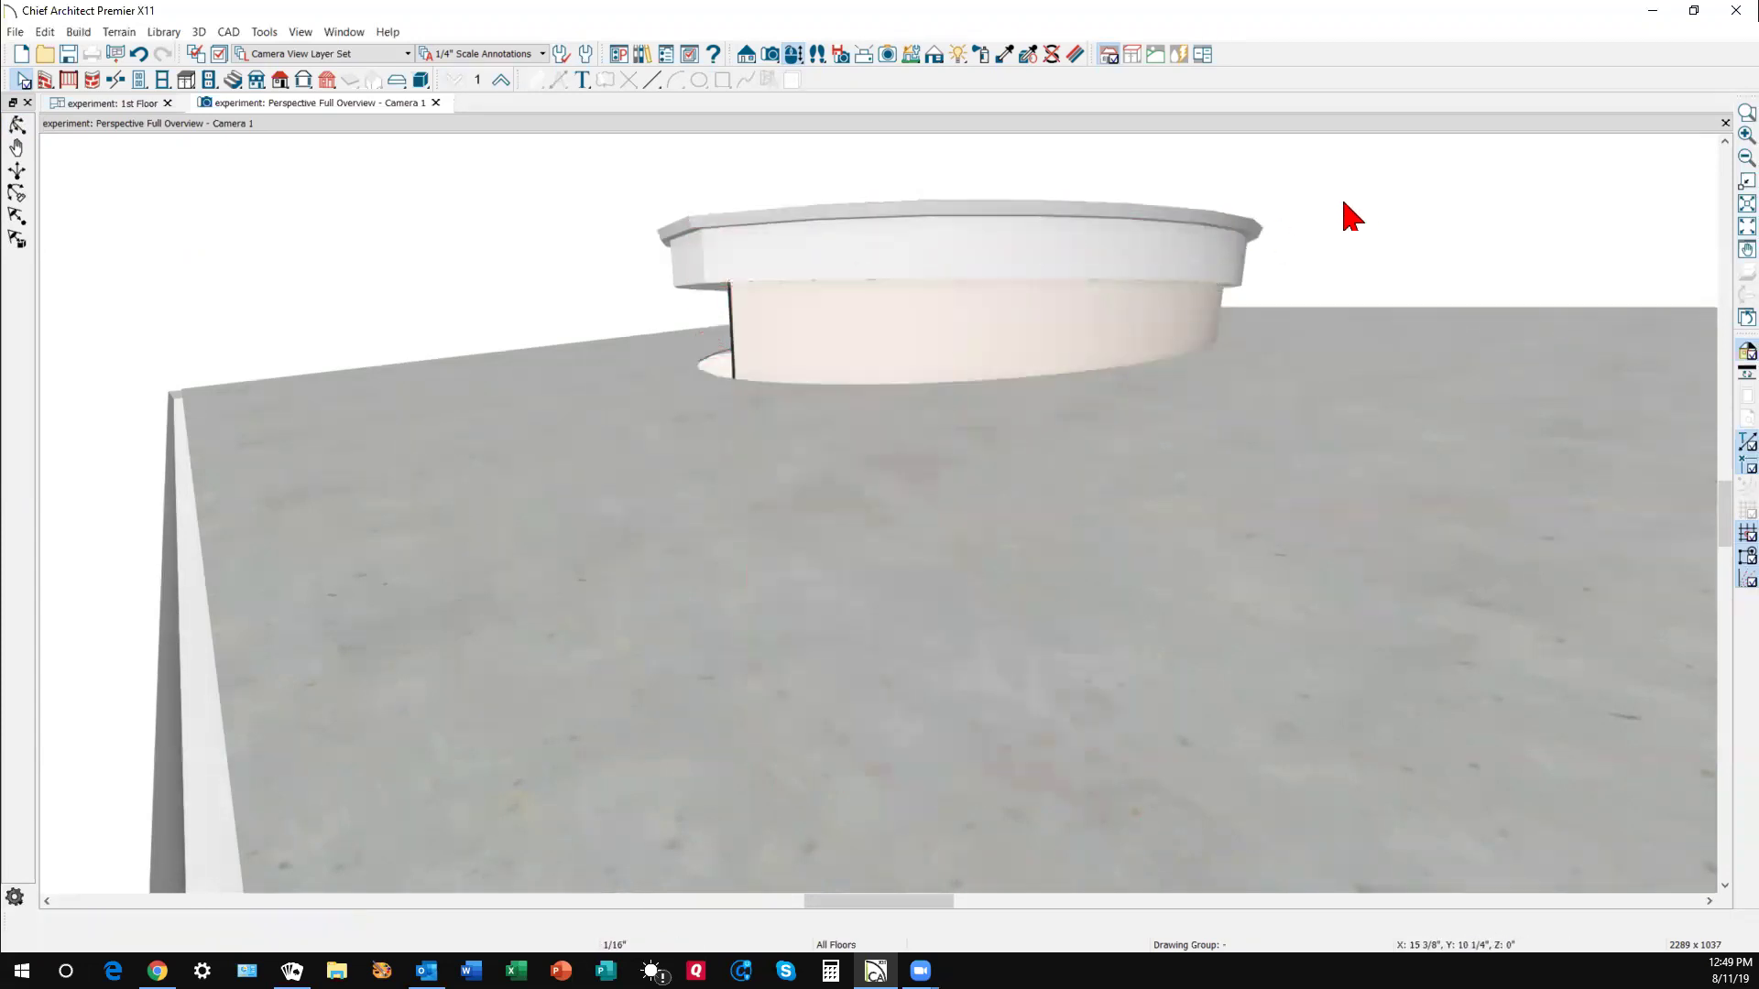
- Select the tower's other curved wall, on the opposite side, and pull its top edge up toward the upper round roof
scroll(1063, 341, down, 3)
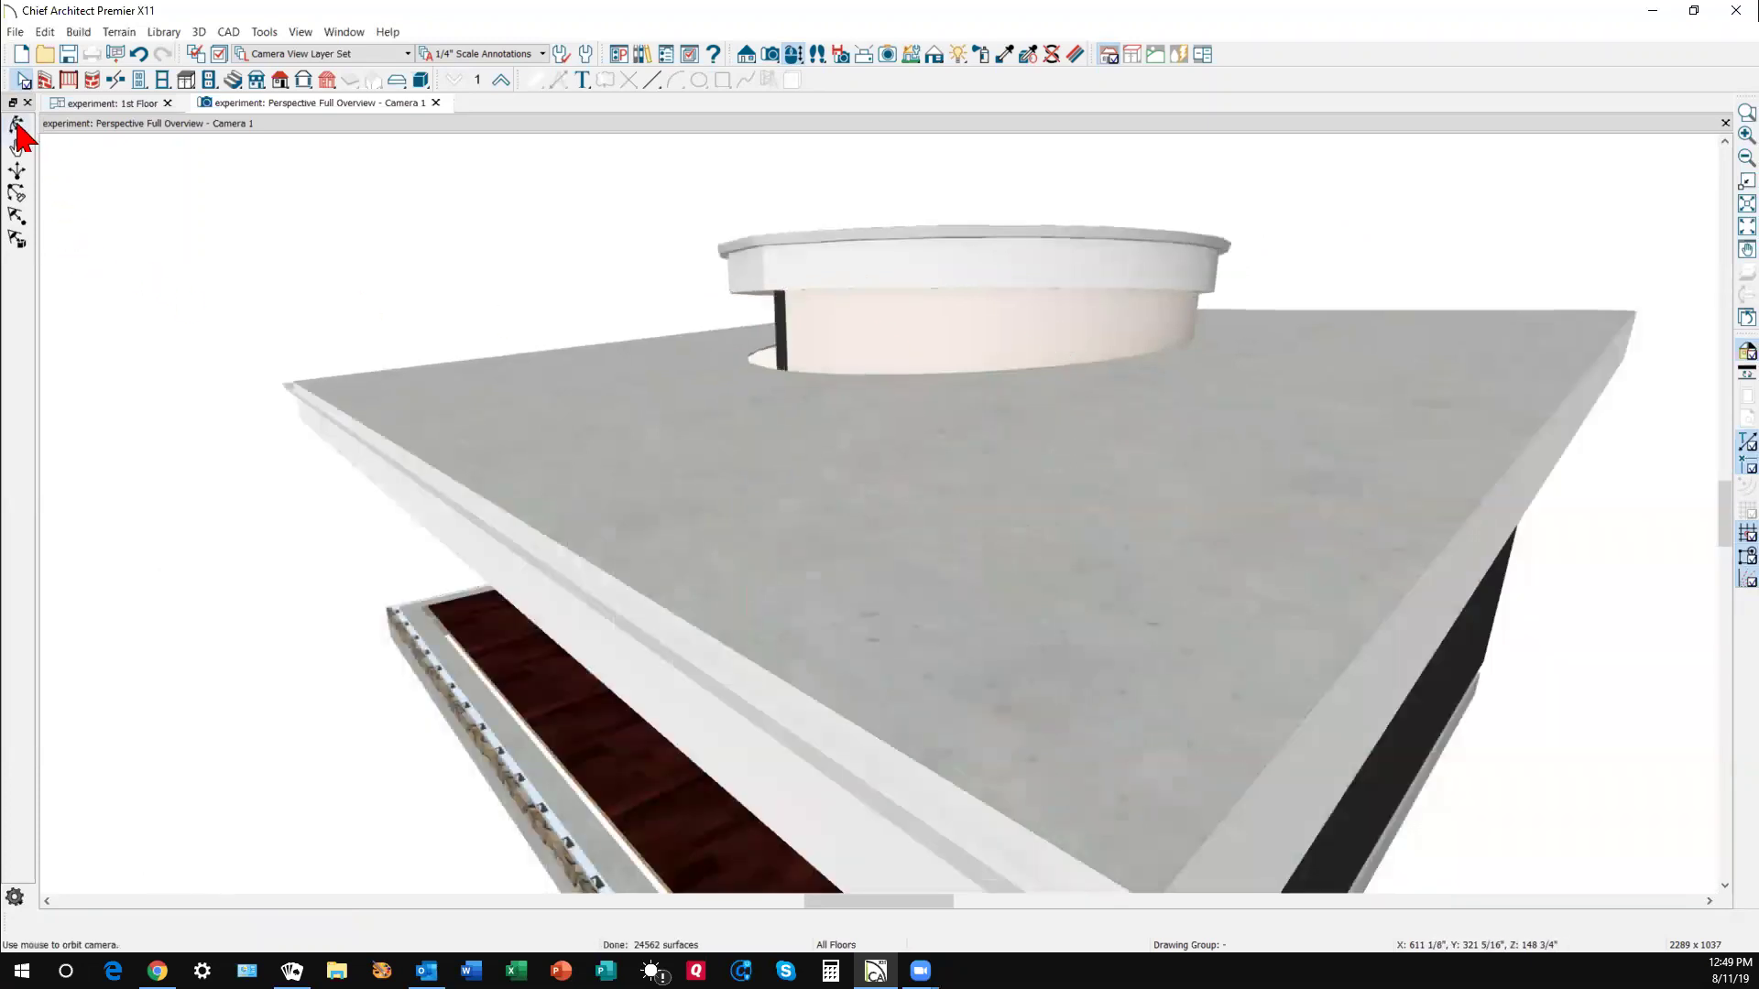
click(18, 129)
drag(241, 259, 675, 310)
key(space)
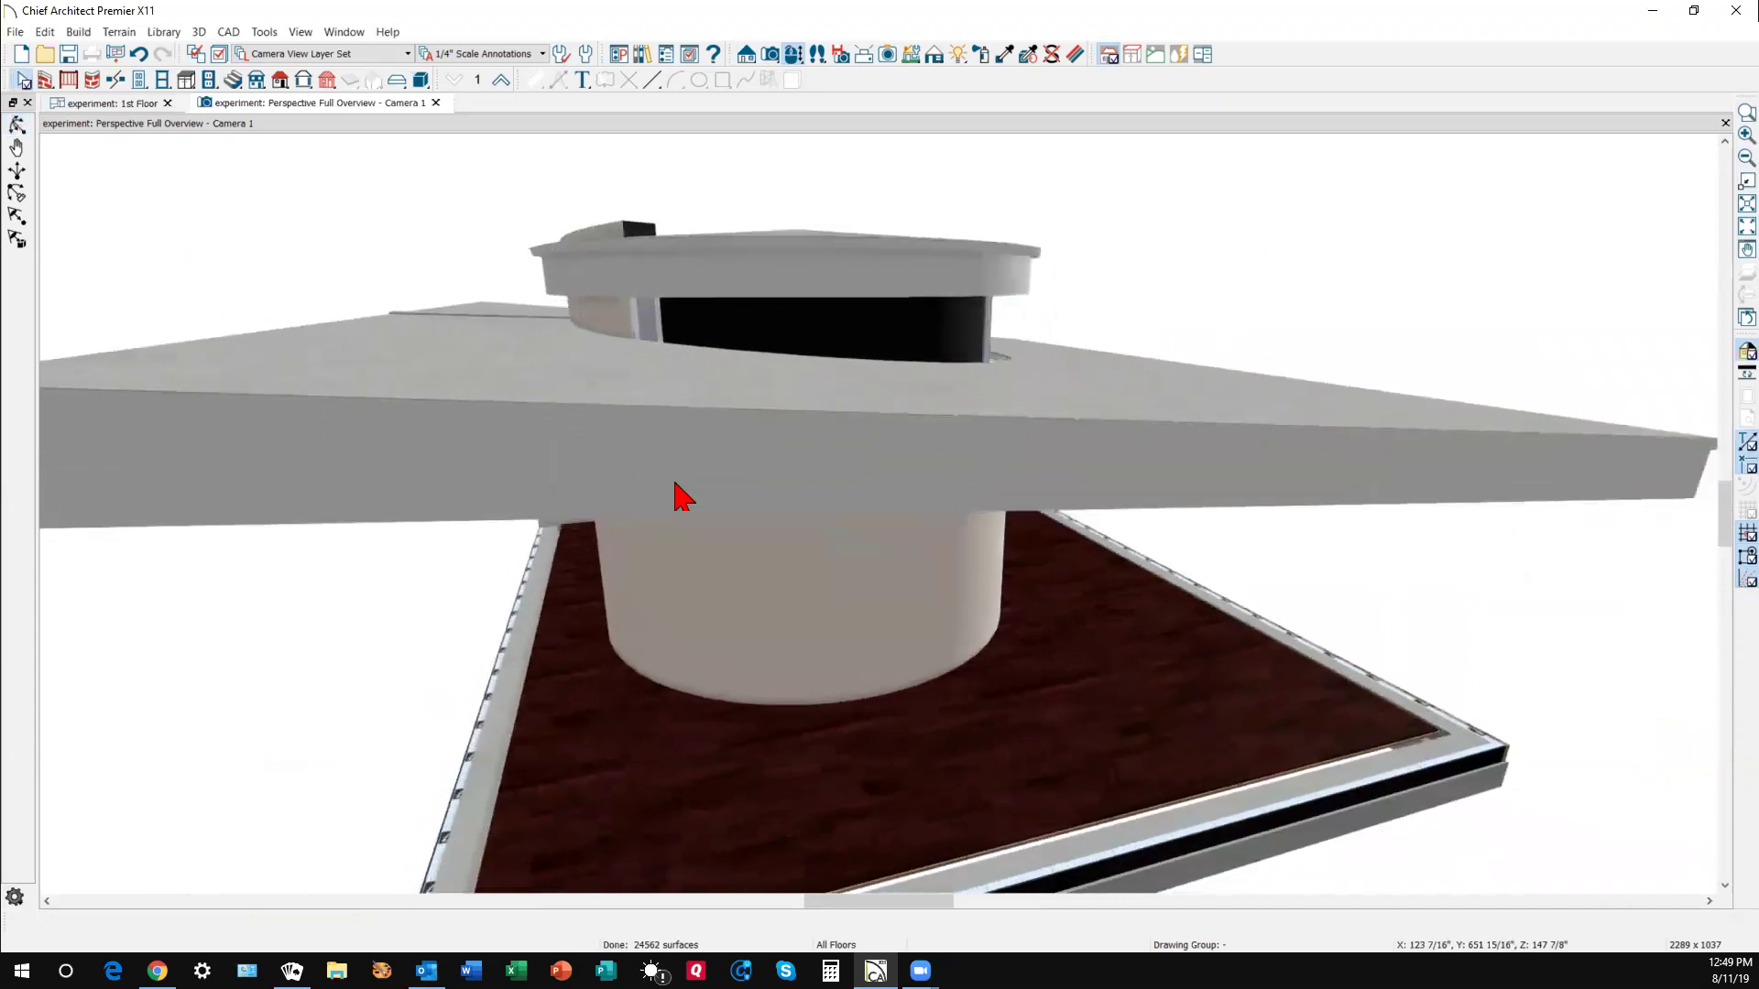
click(740, 575)
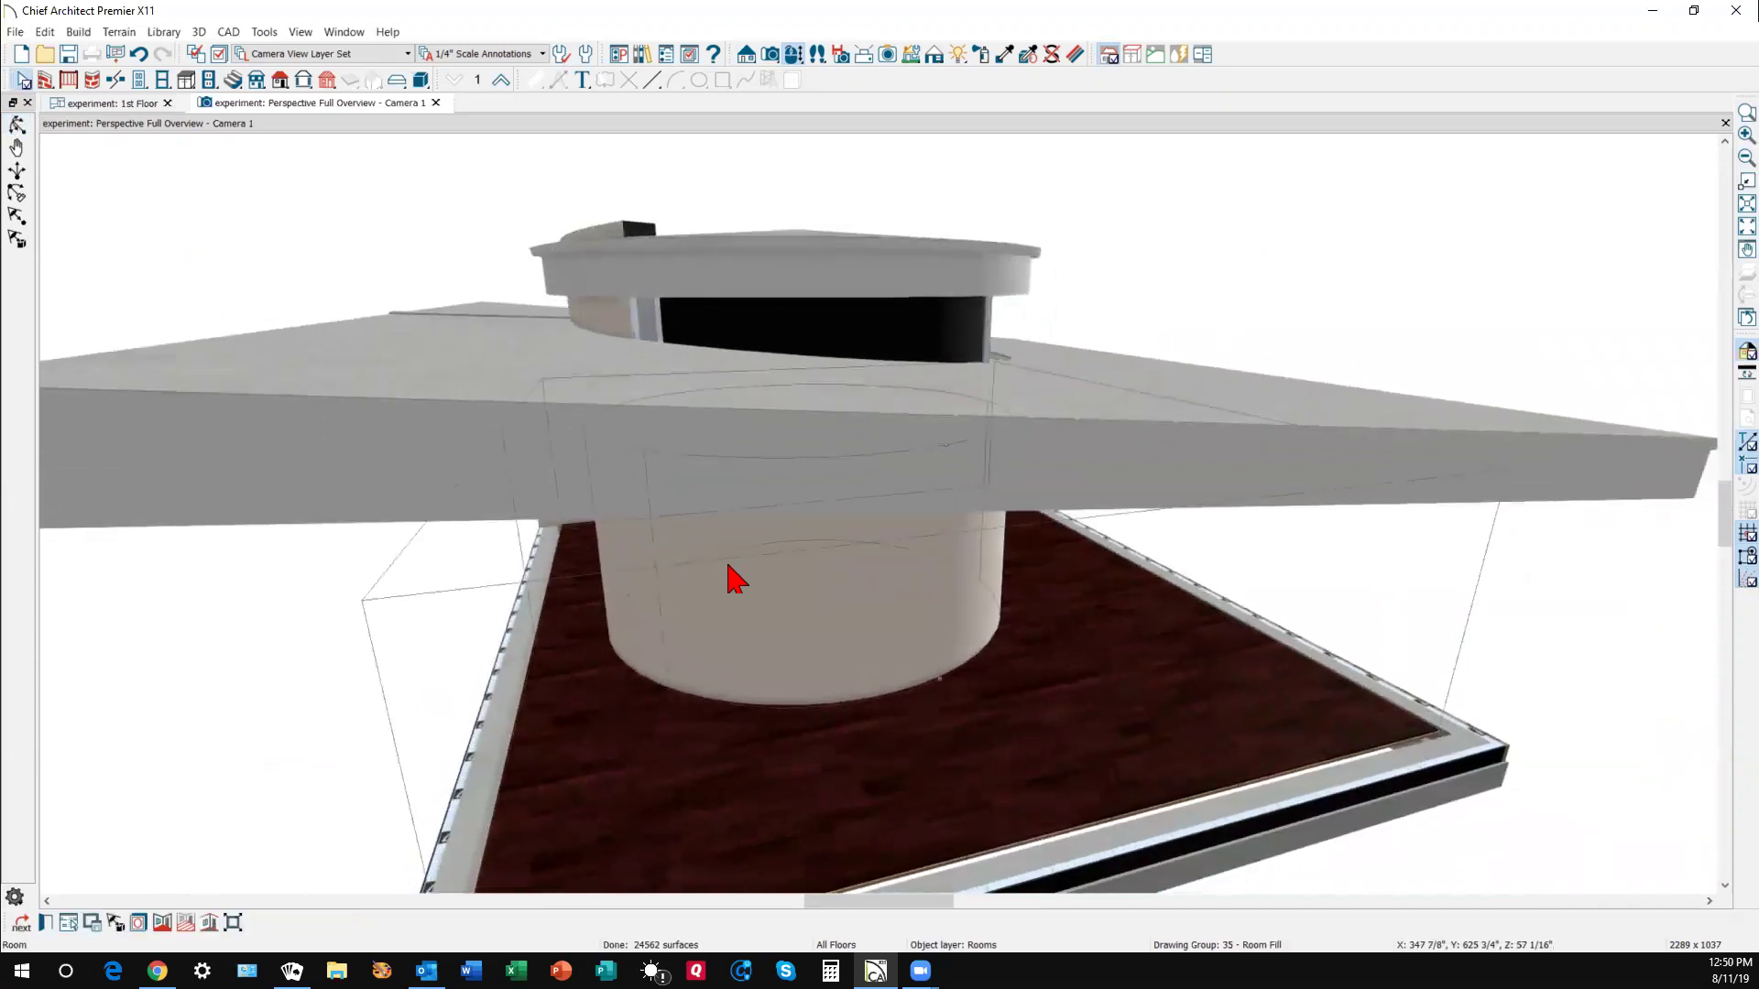
click(735, 569)
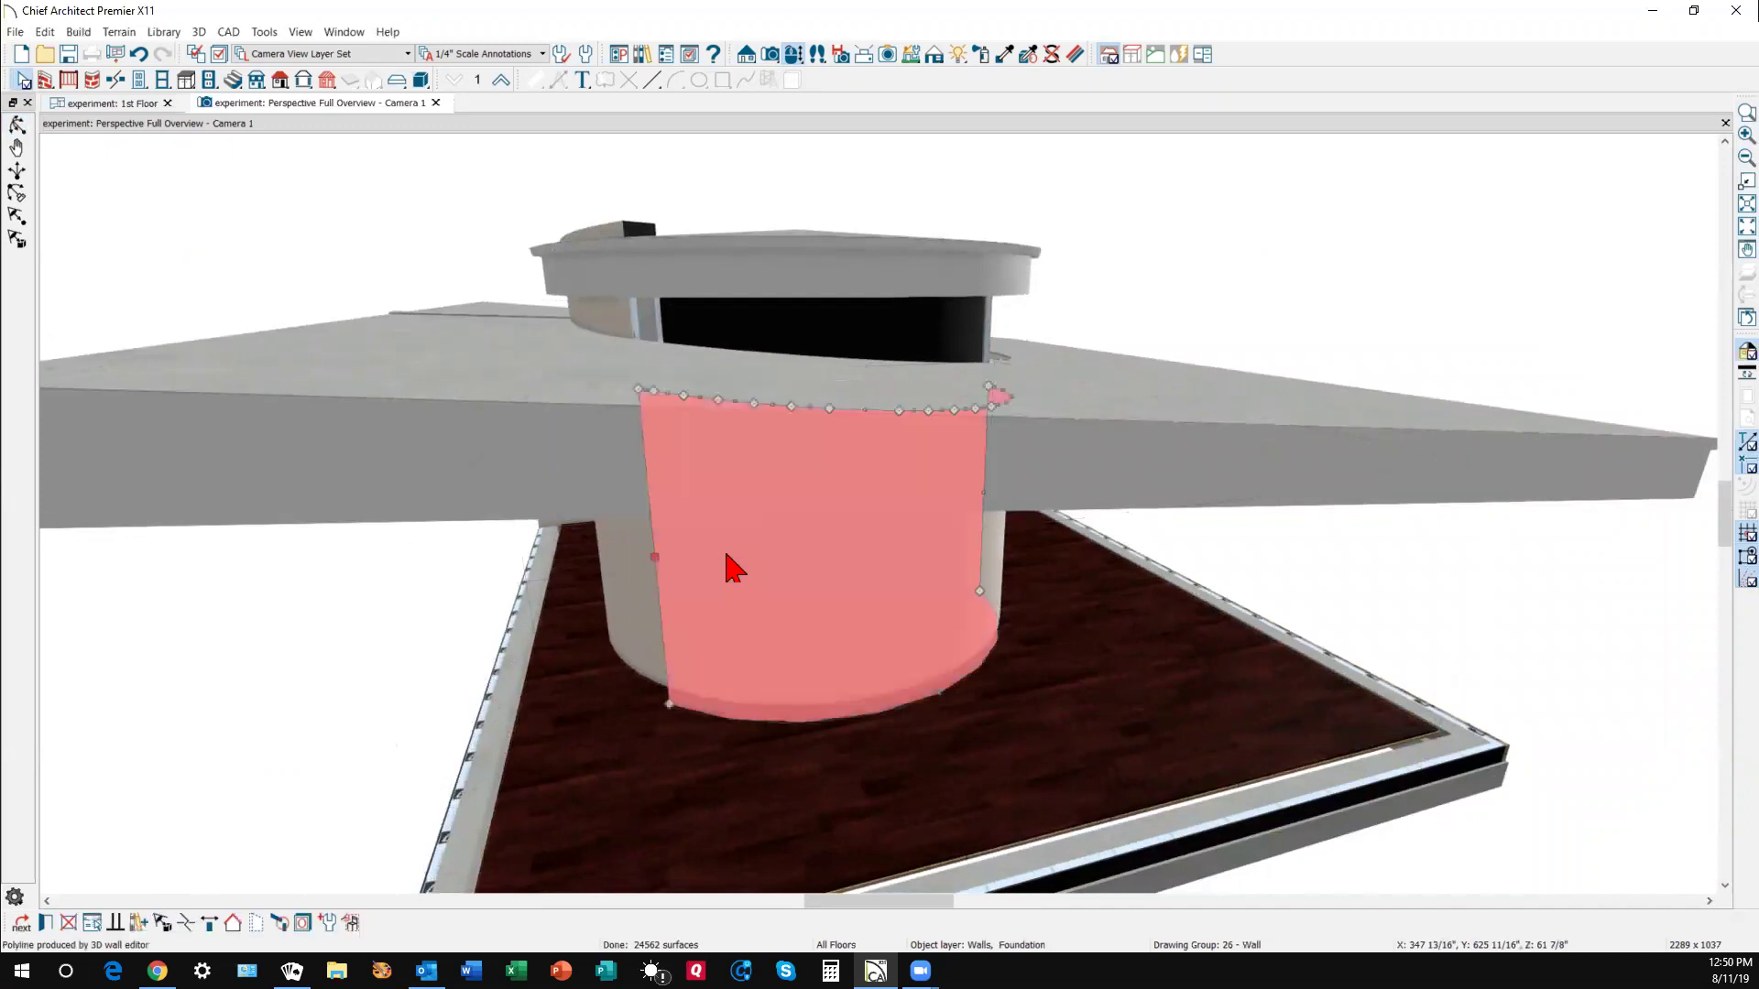
drag(669, 389, 666, 291)
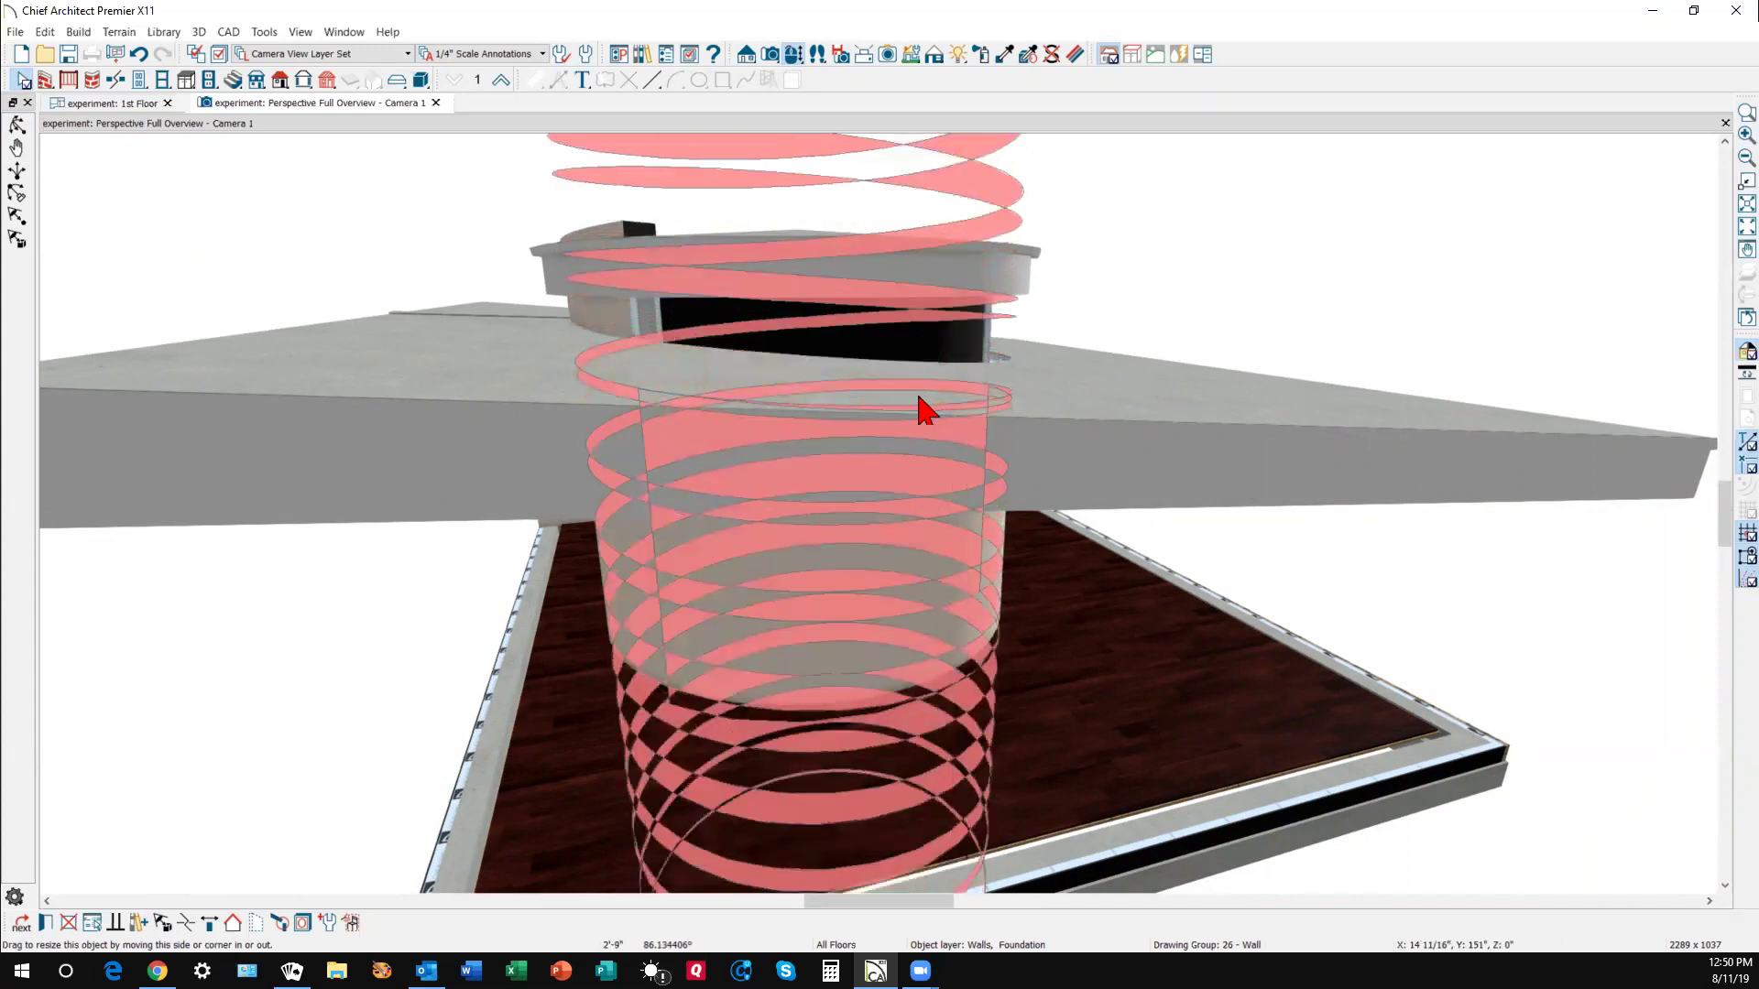
drag(920, 410, 911, 413)
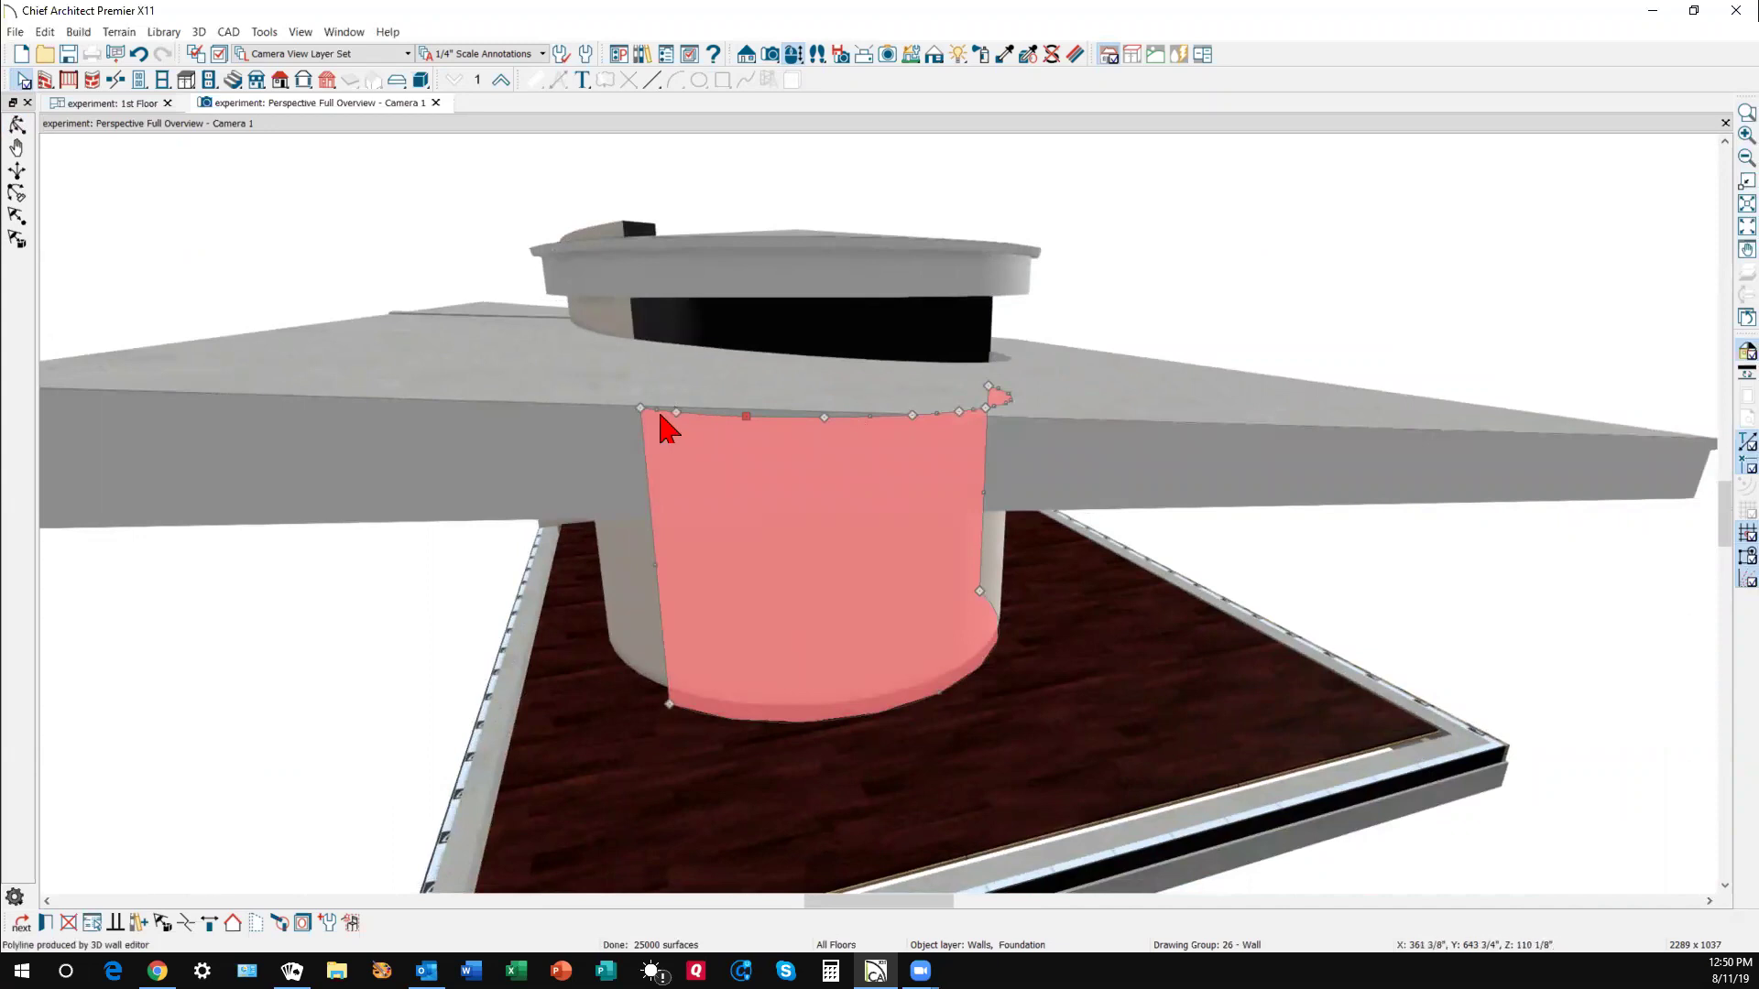
drag(675, 410, 639, 280)
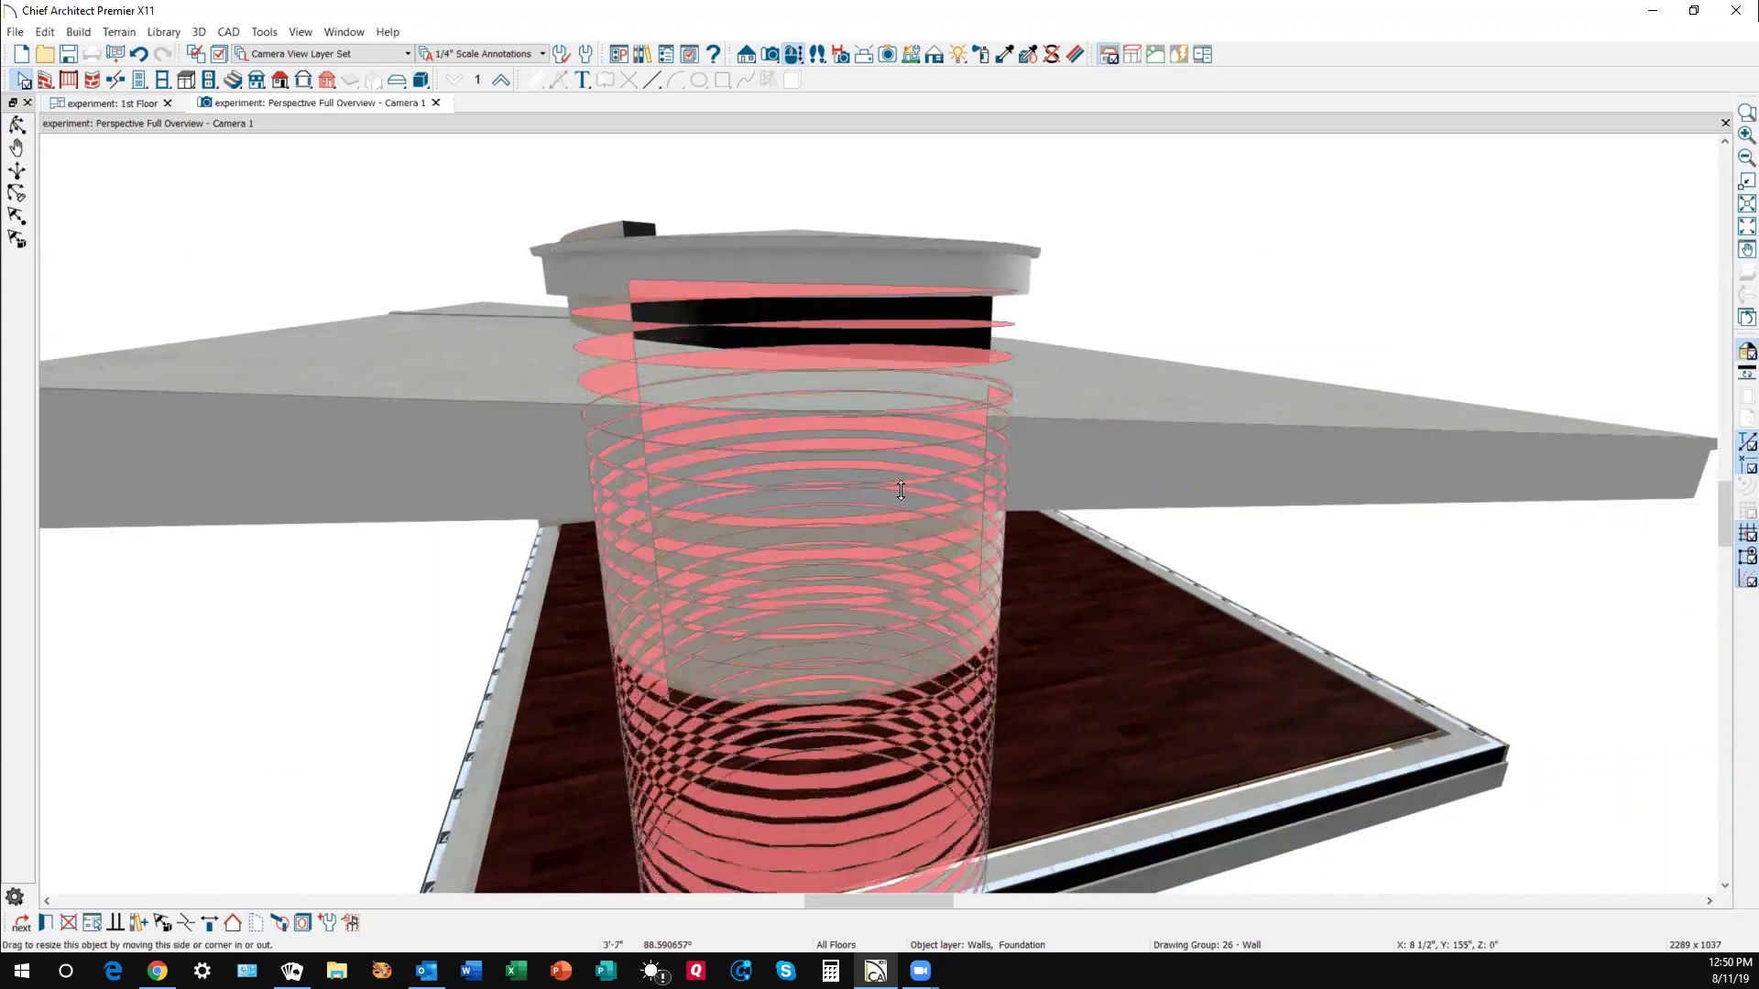
drag(901, 491, 943, 455)
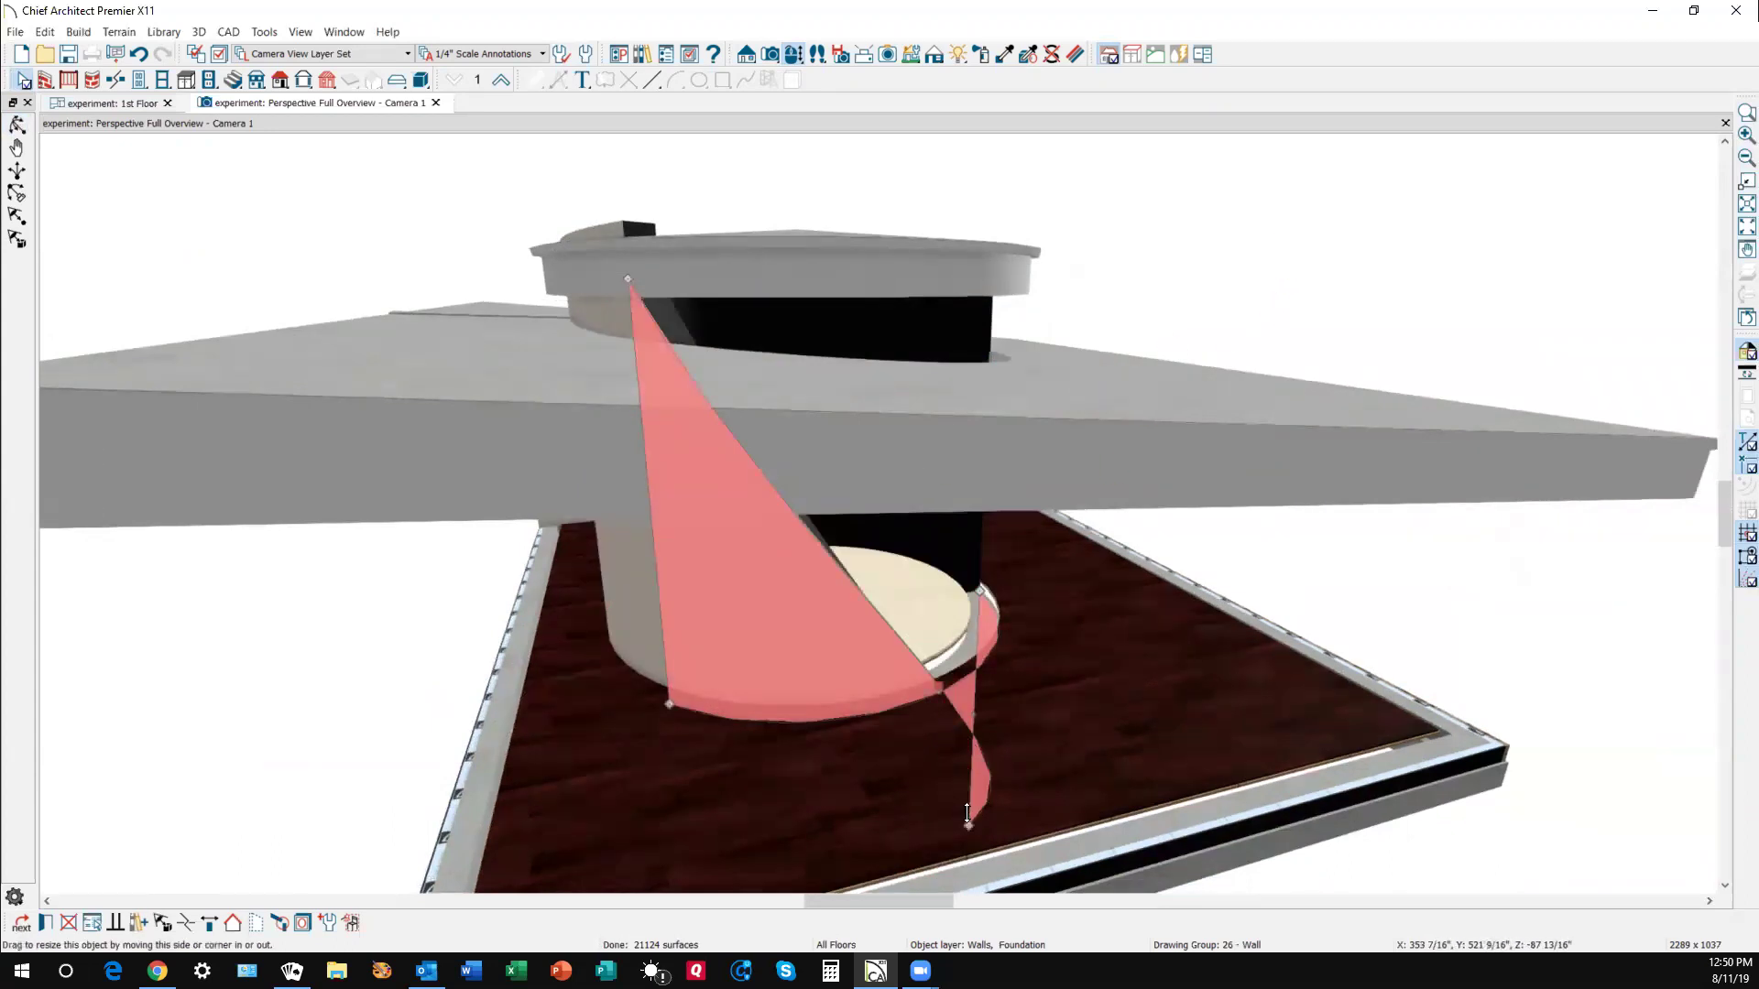
- Try to raise the far corners of the distorted curved wall from floor level to the upper round roof
drag(966, 812, 948, 629)
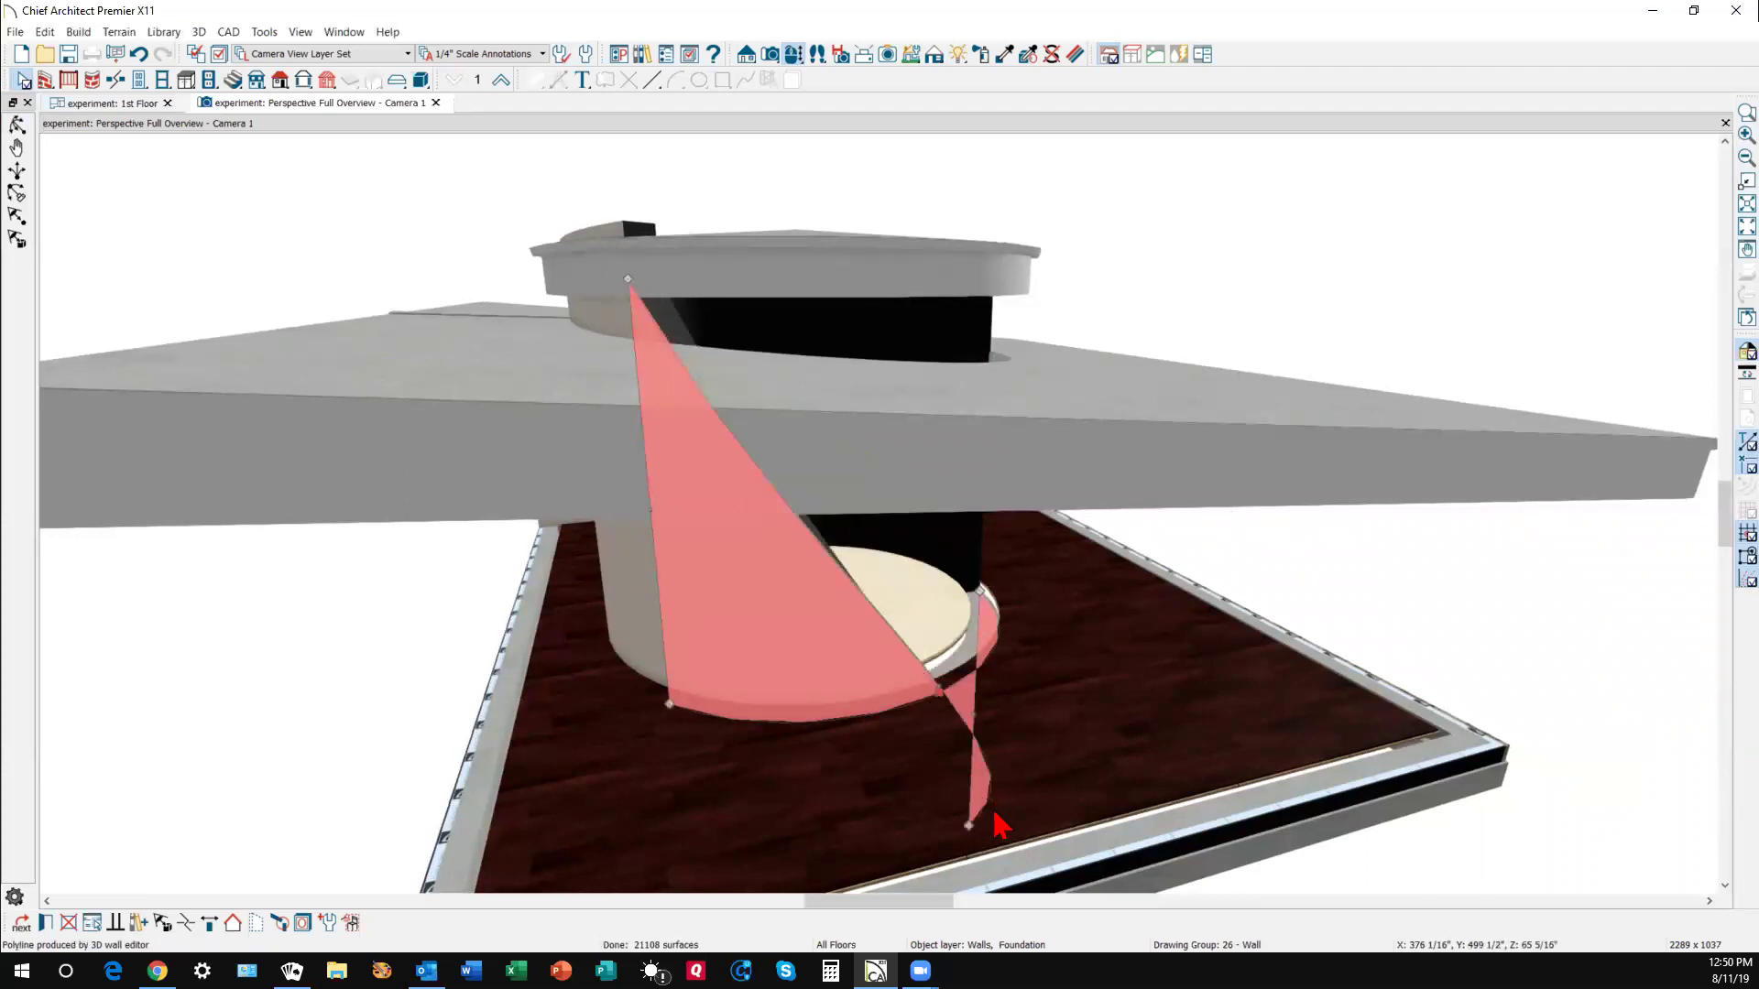
drag(971, 827, 995, 249)
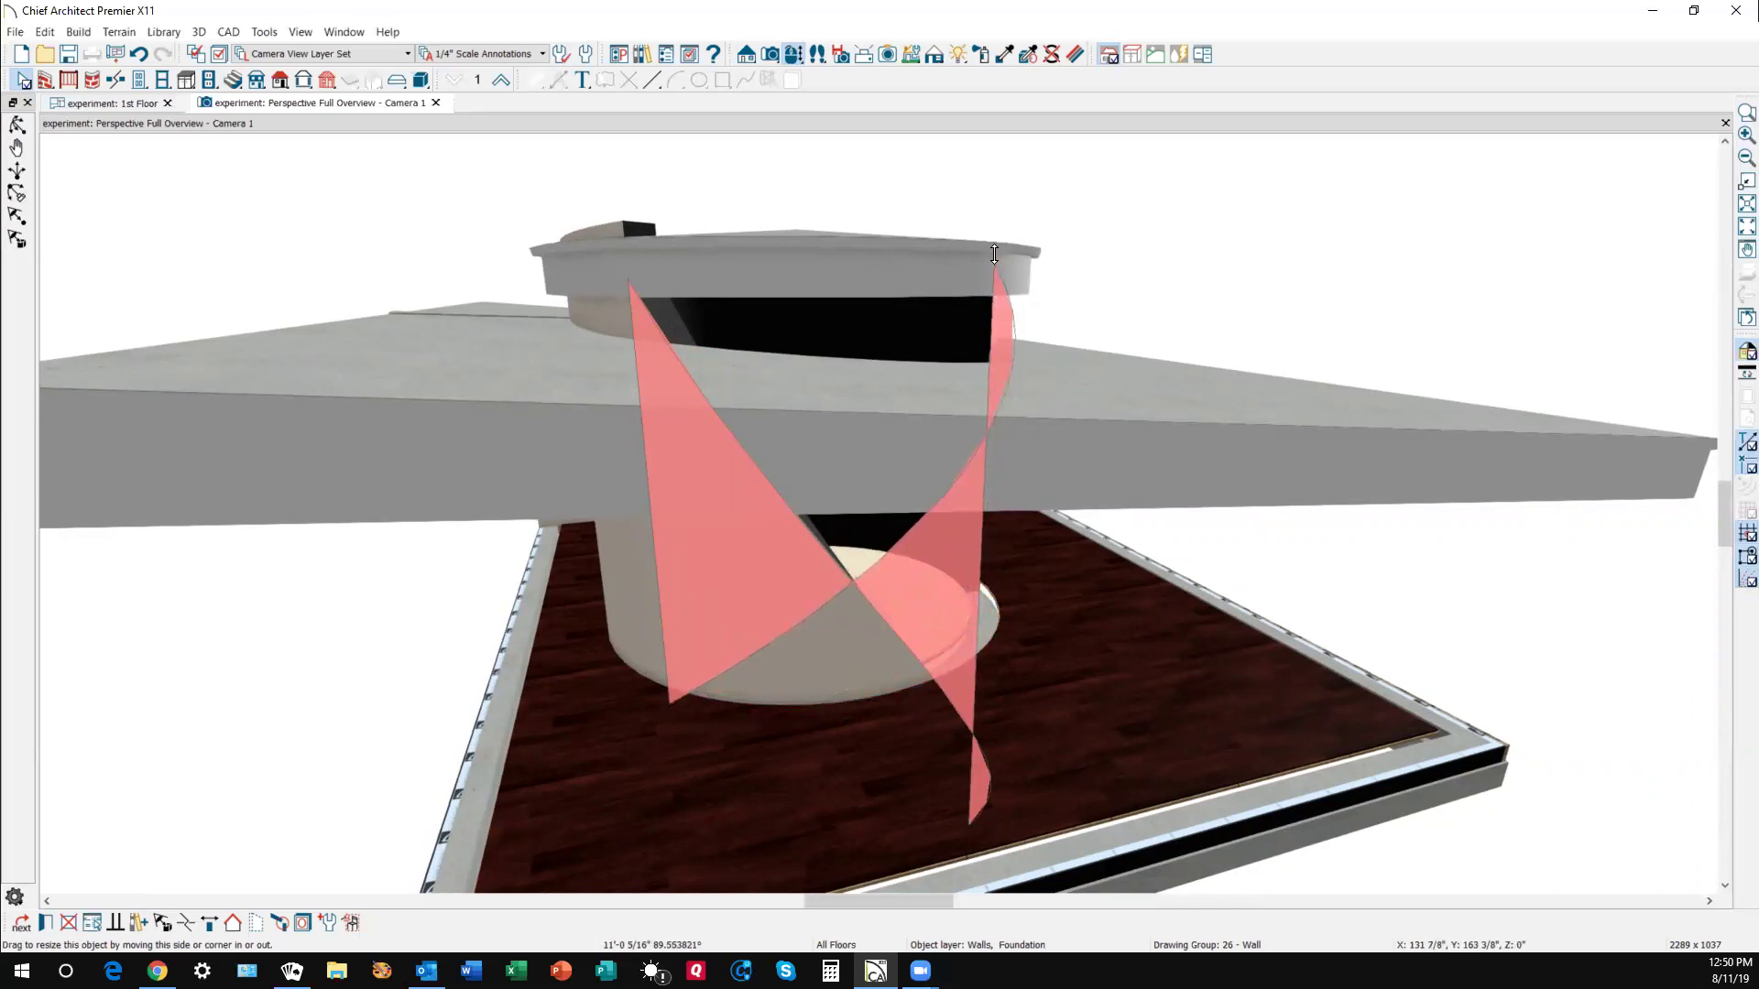
drag(928, 483, 927, 488)
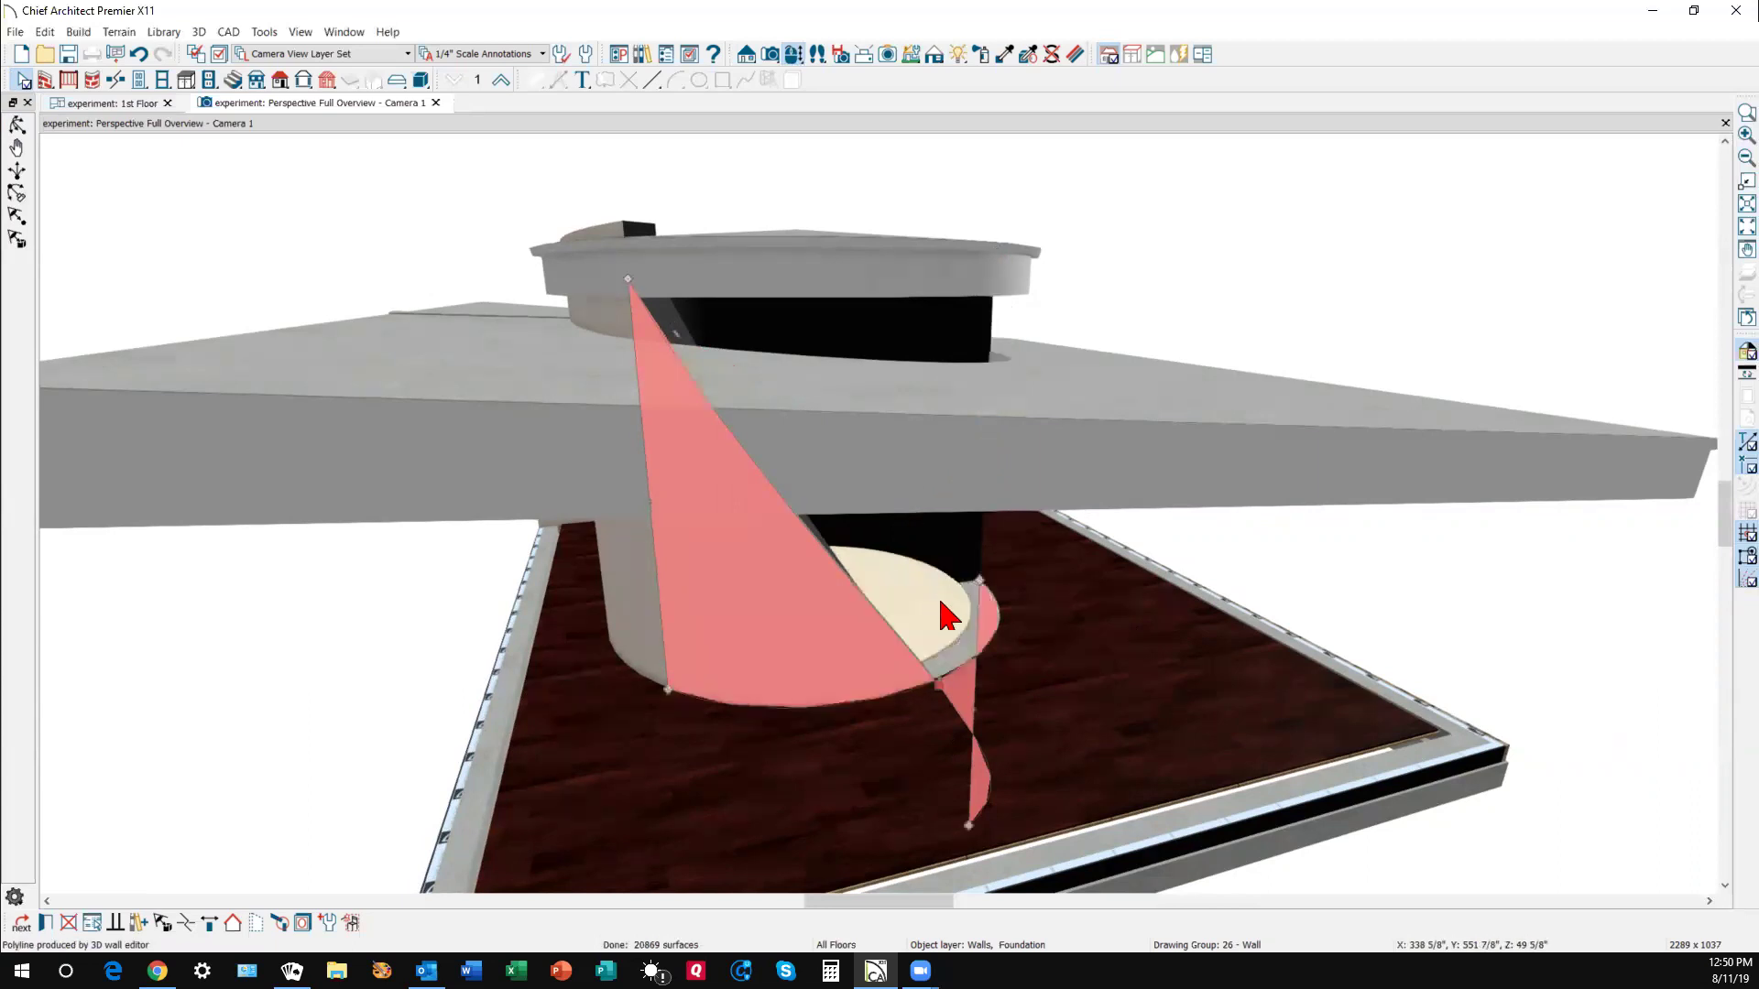
drag(969, 828, 1025, 424)
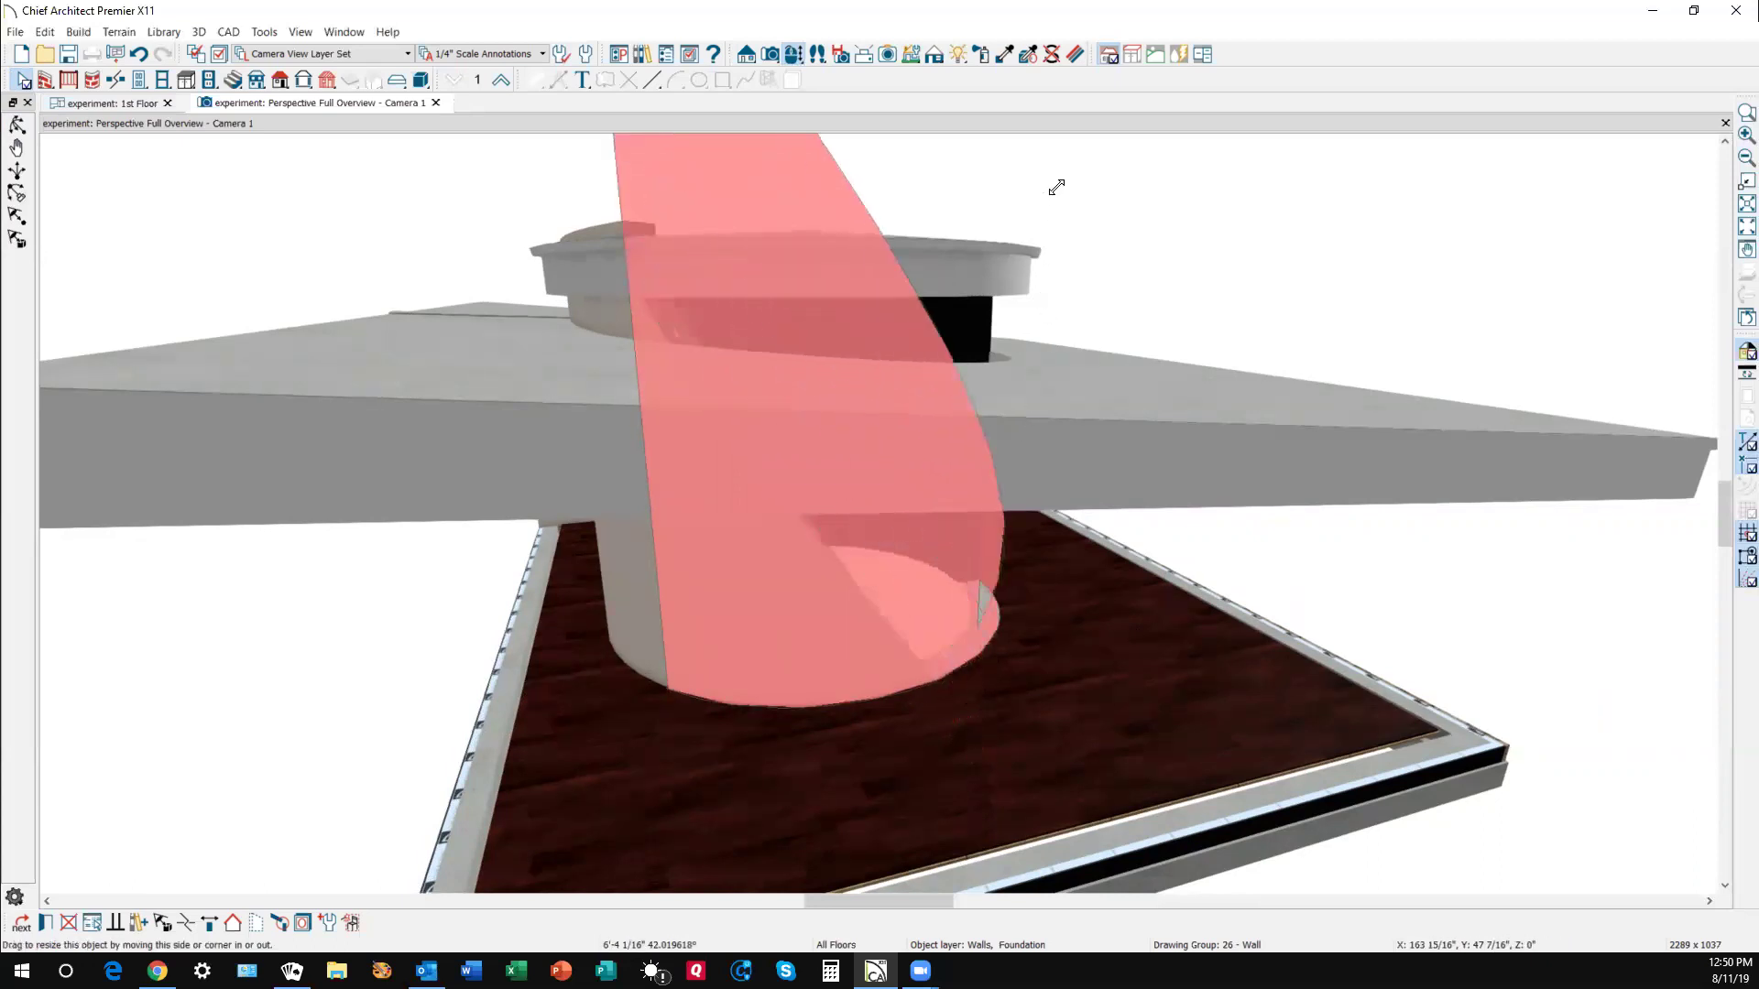
drag(1025, 509, 1025, 510)
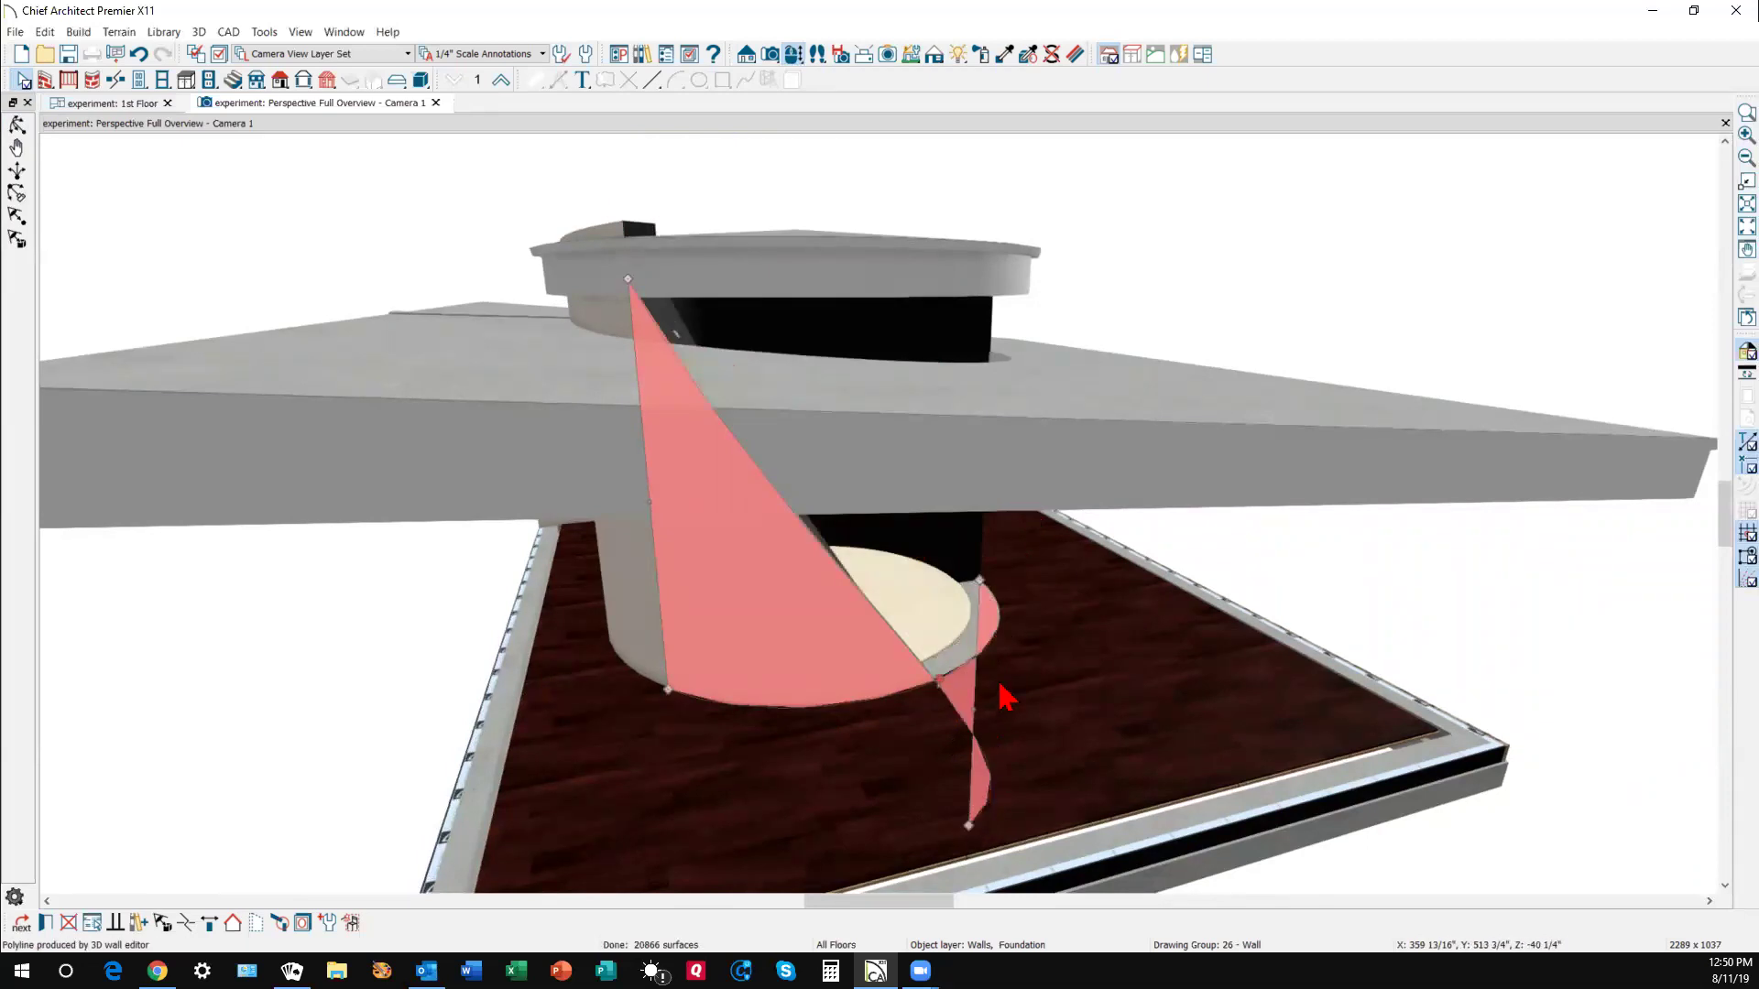
drag(981, 578, 973, 281)
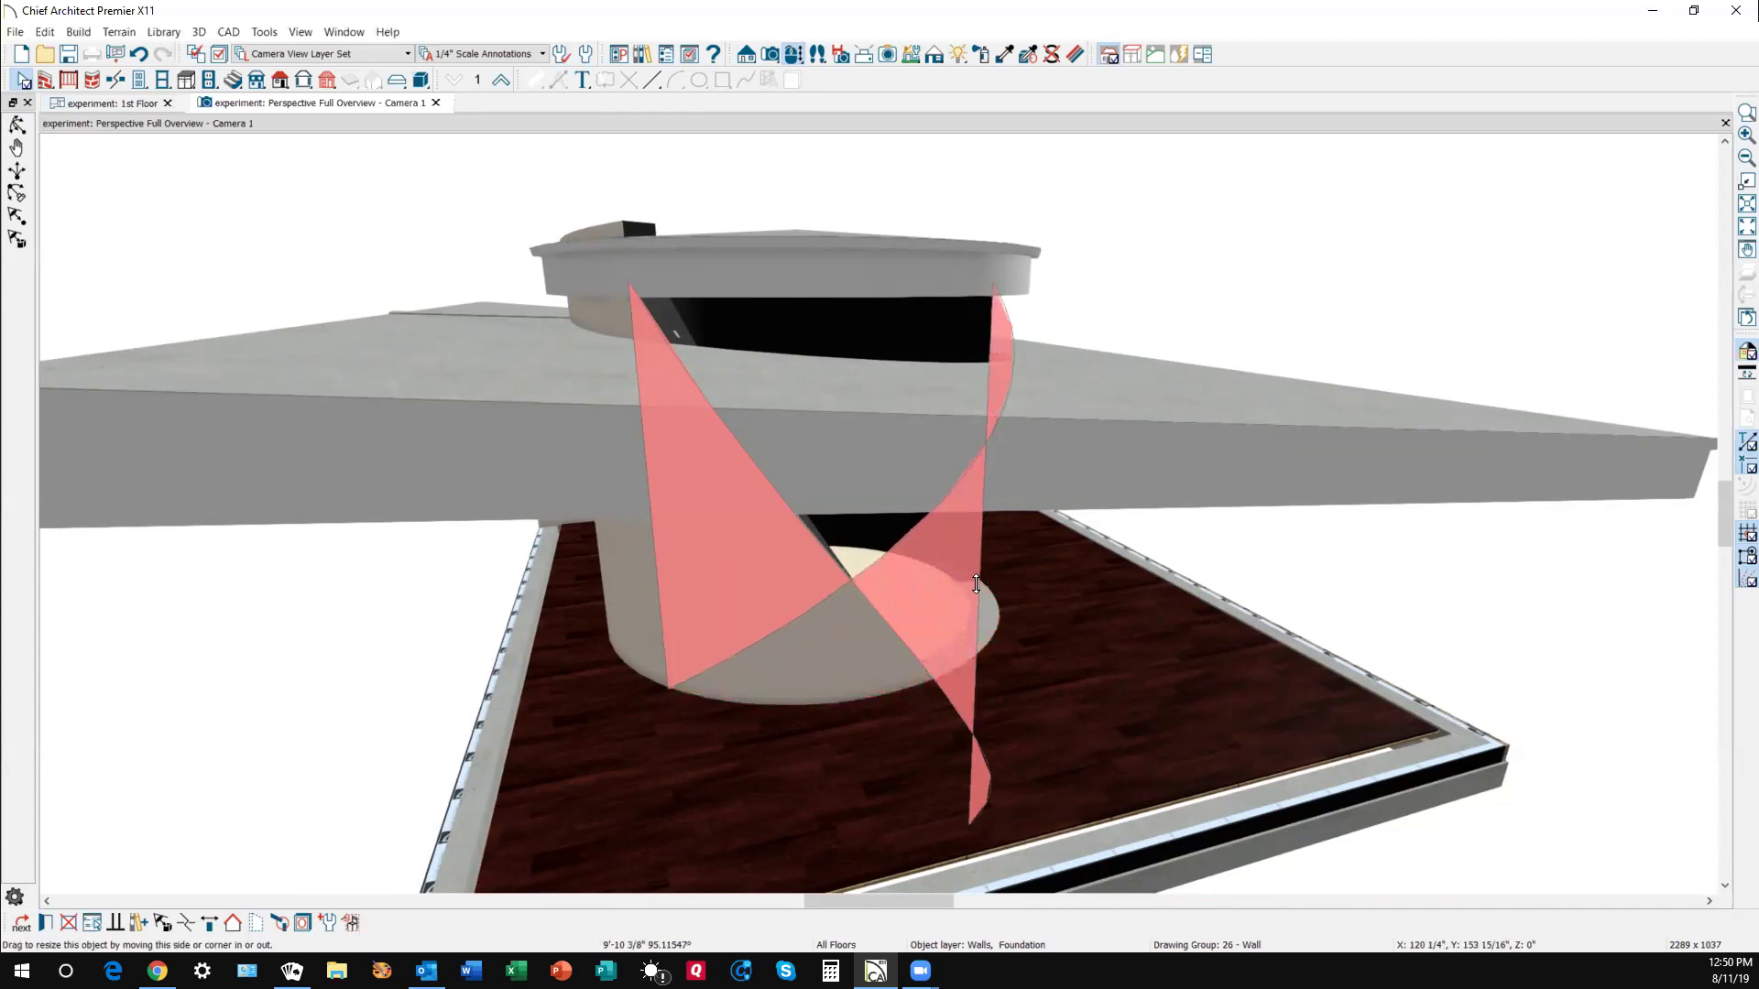
drag(976, 584, 978, 580)
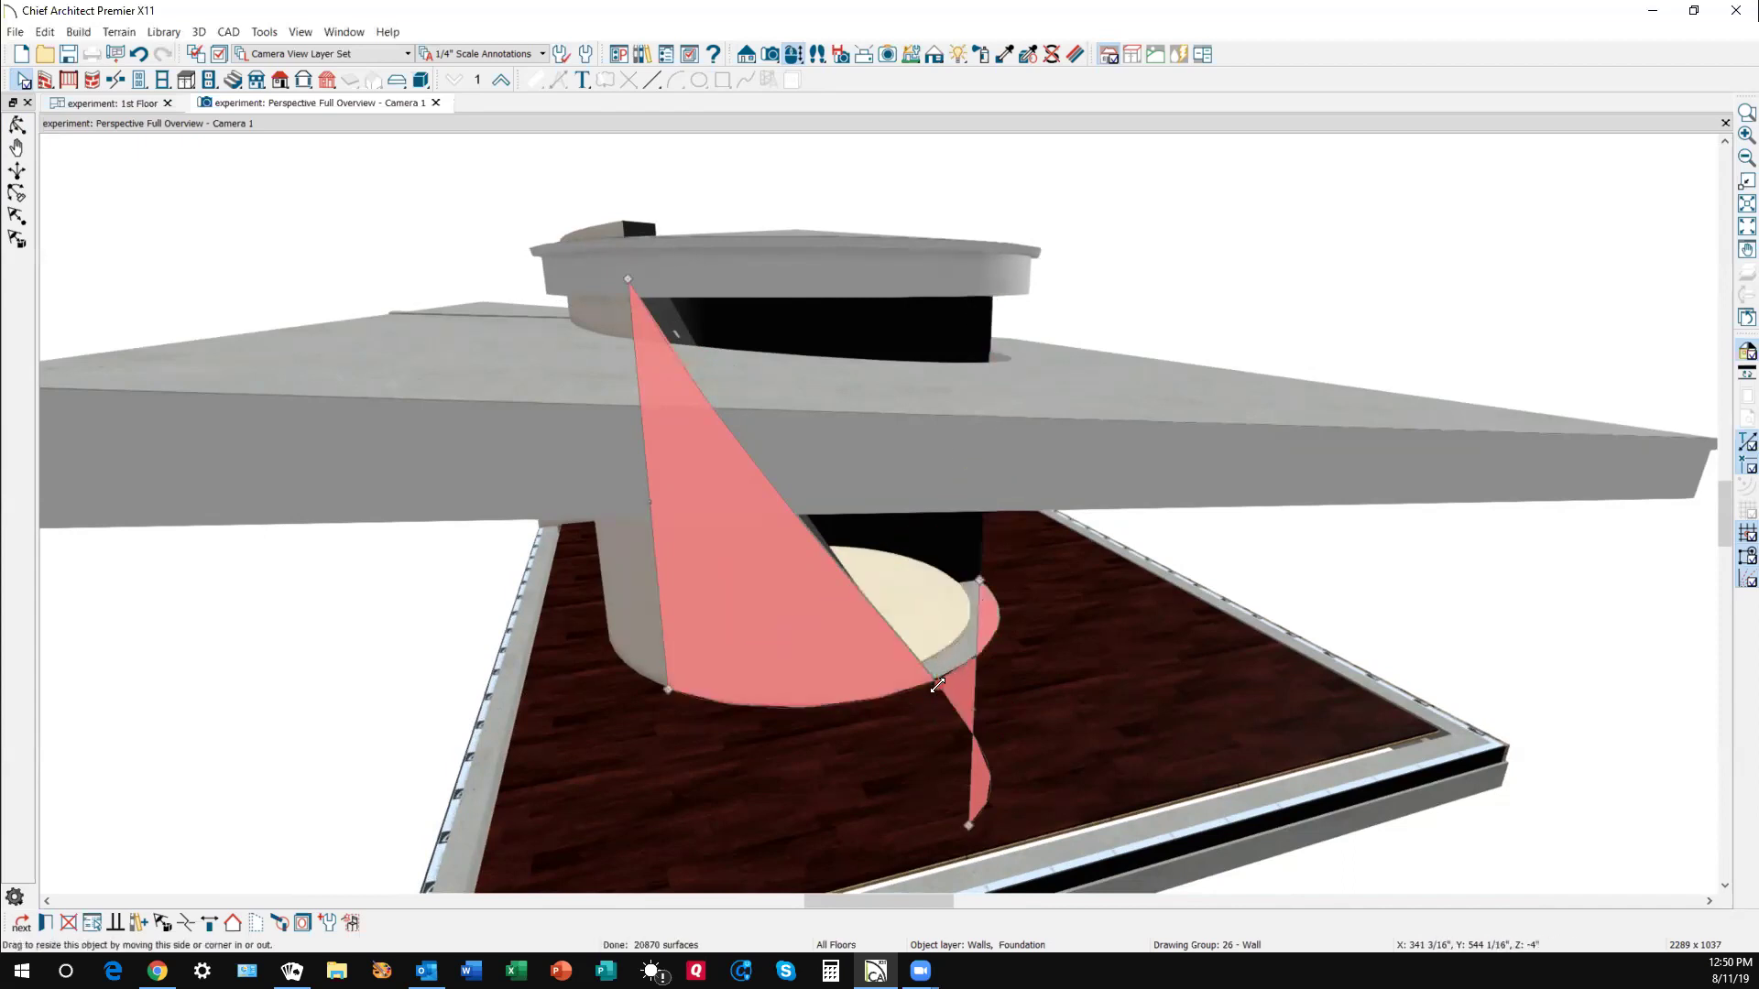
- Try to break the curved wall's sloping top edge and pull the new corner out toward the upper roof
click(829, 599)
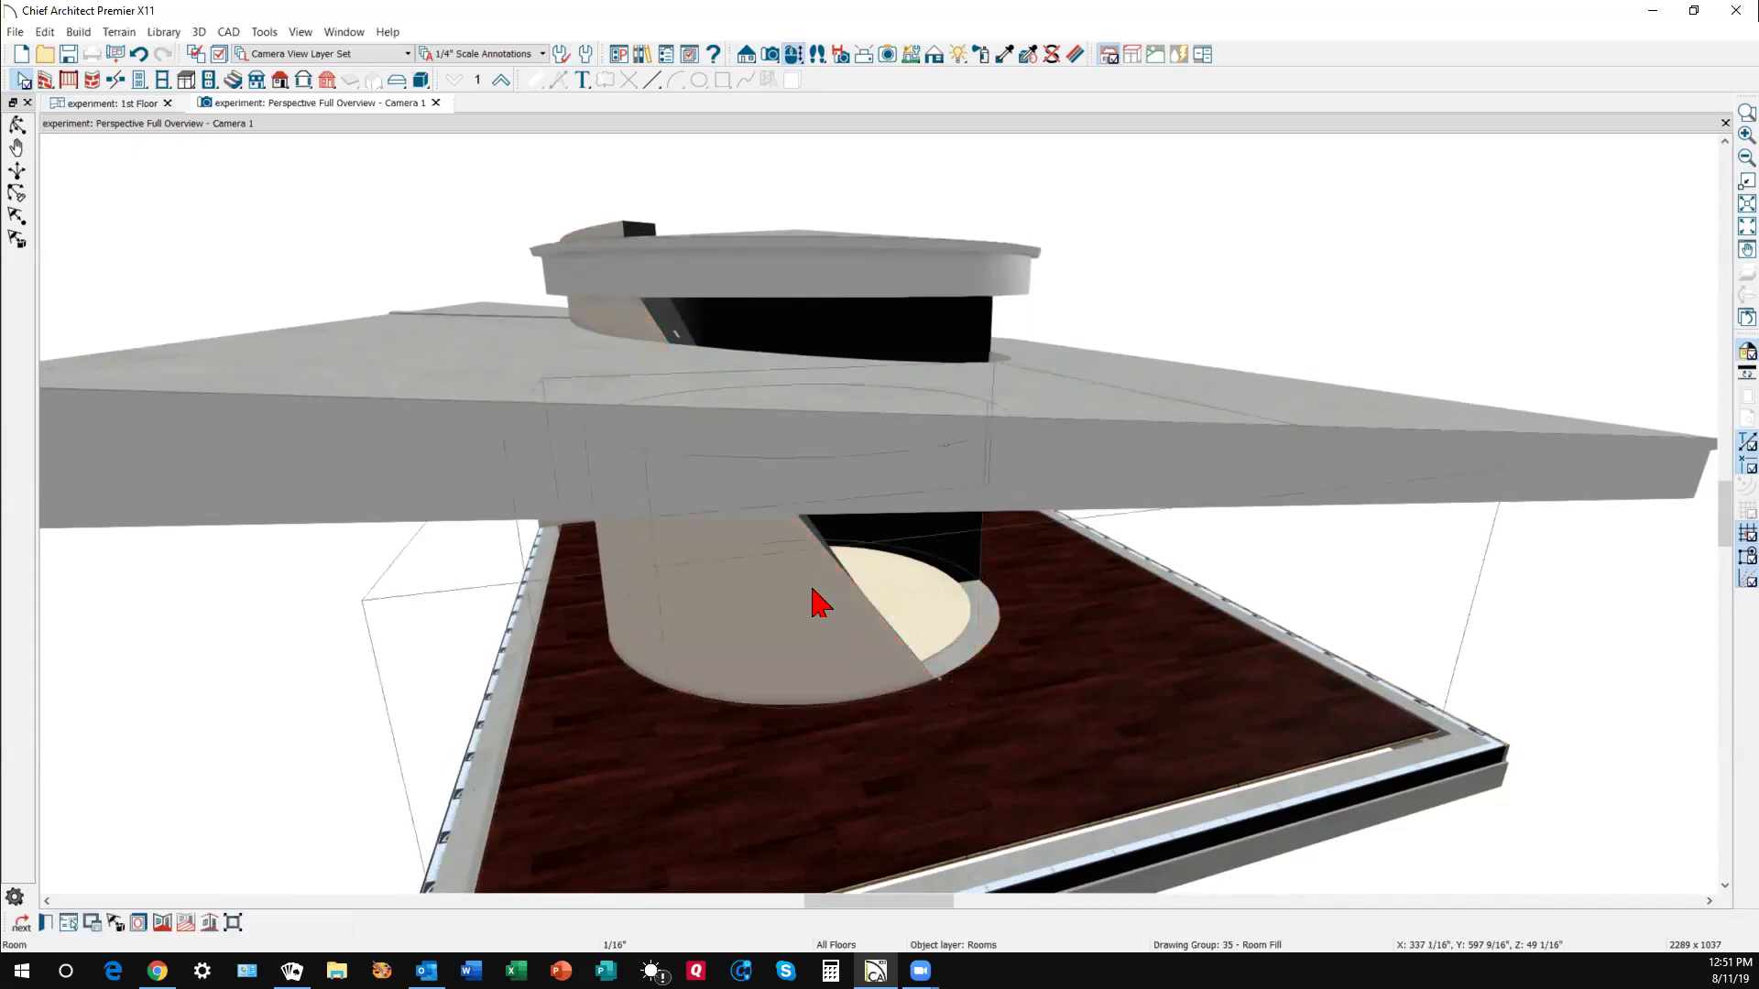
click(820, 601)
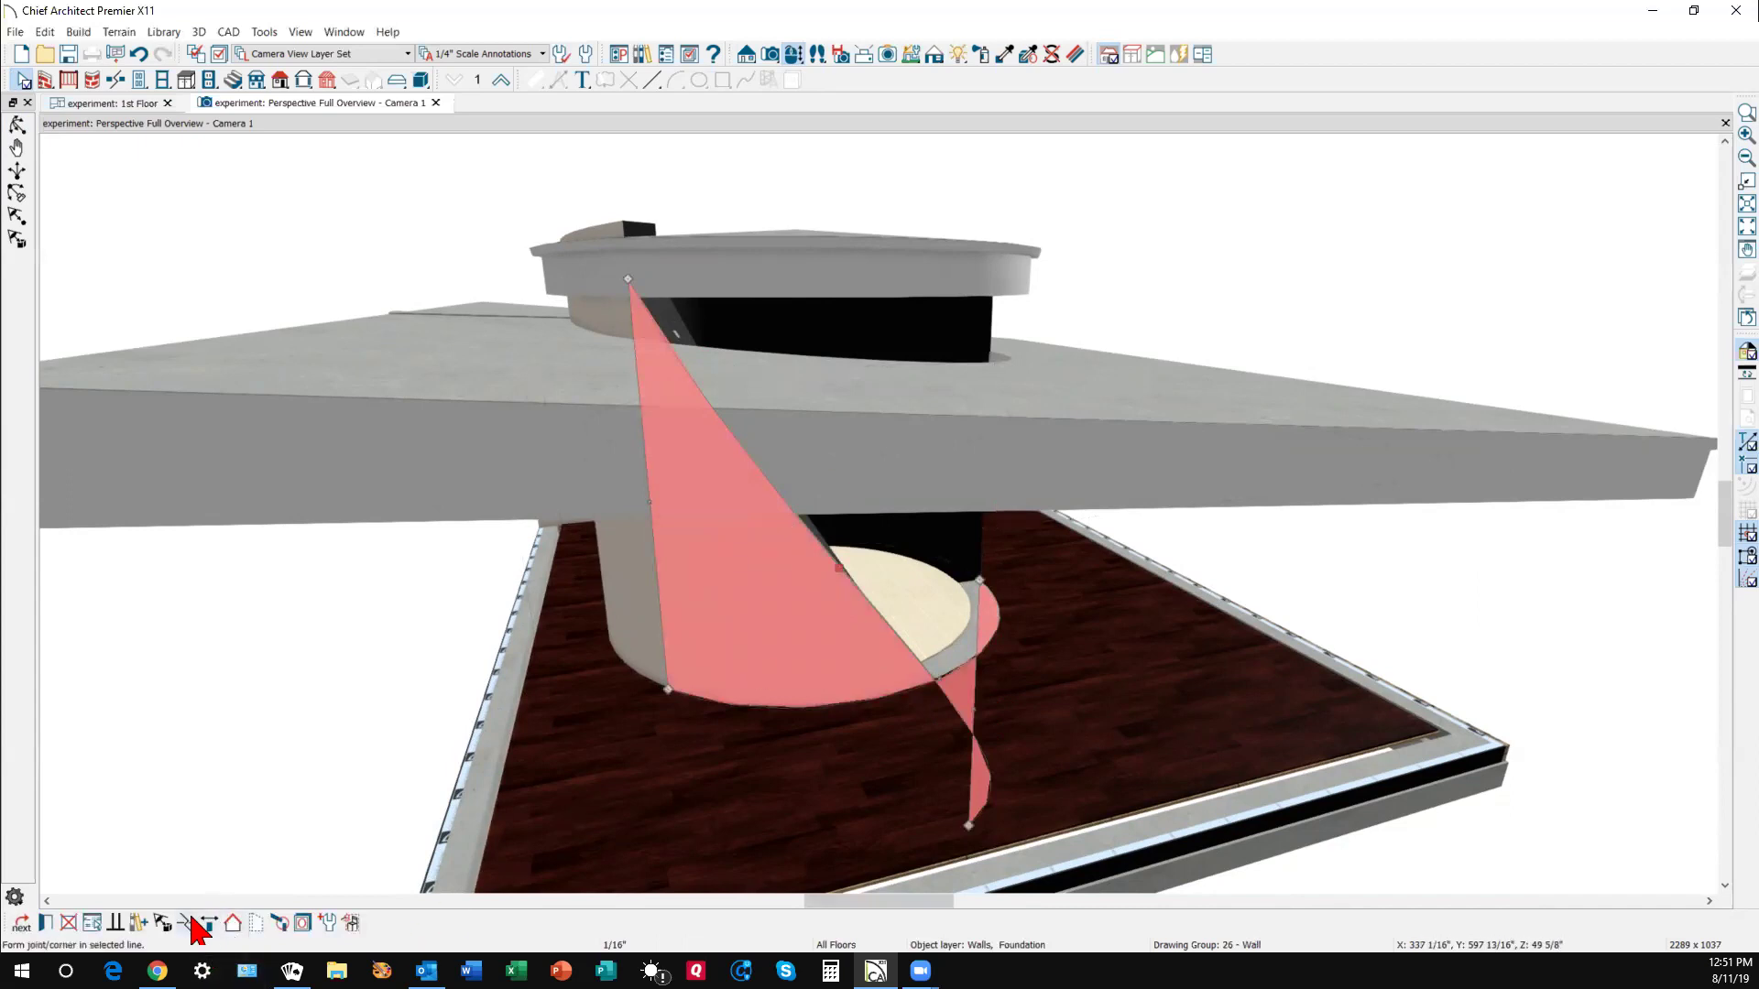
click(188, 927)
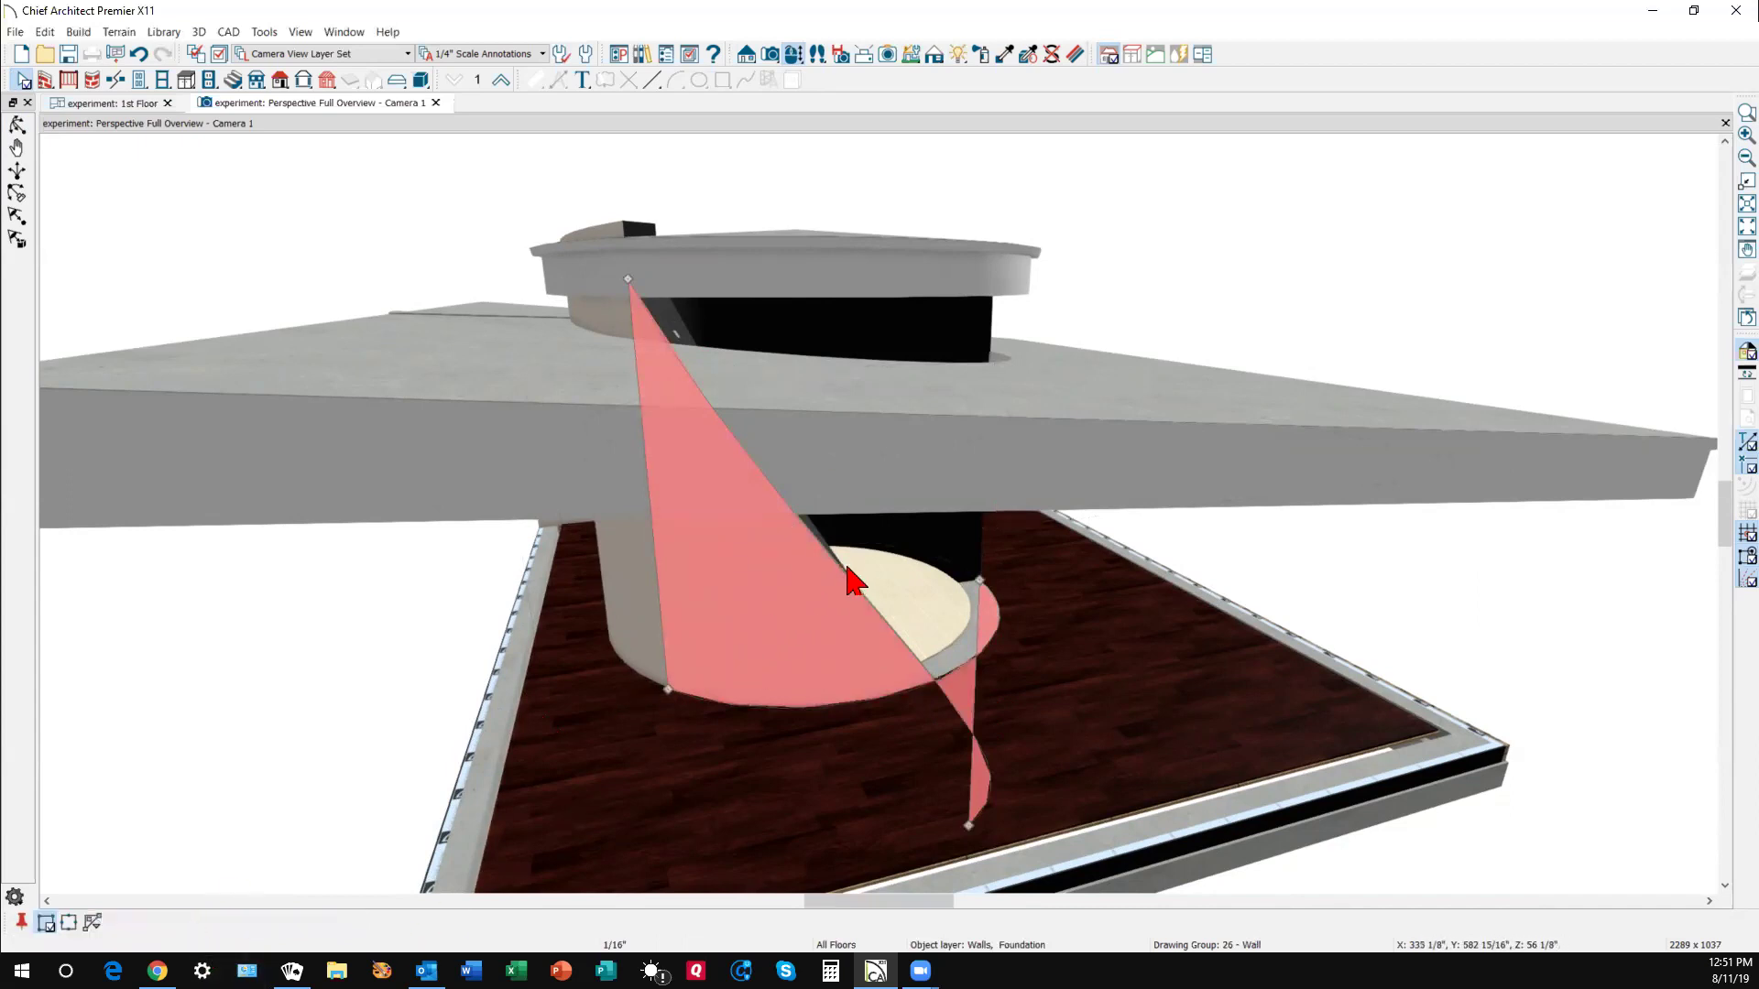
click(840, 577)
drag(842, 575, 1069, 286)
drag(1285, 567, 1284, 568)
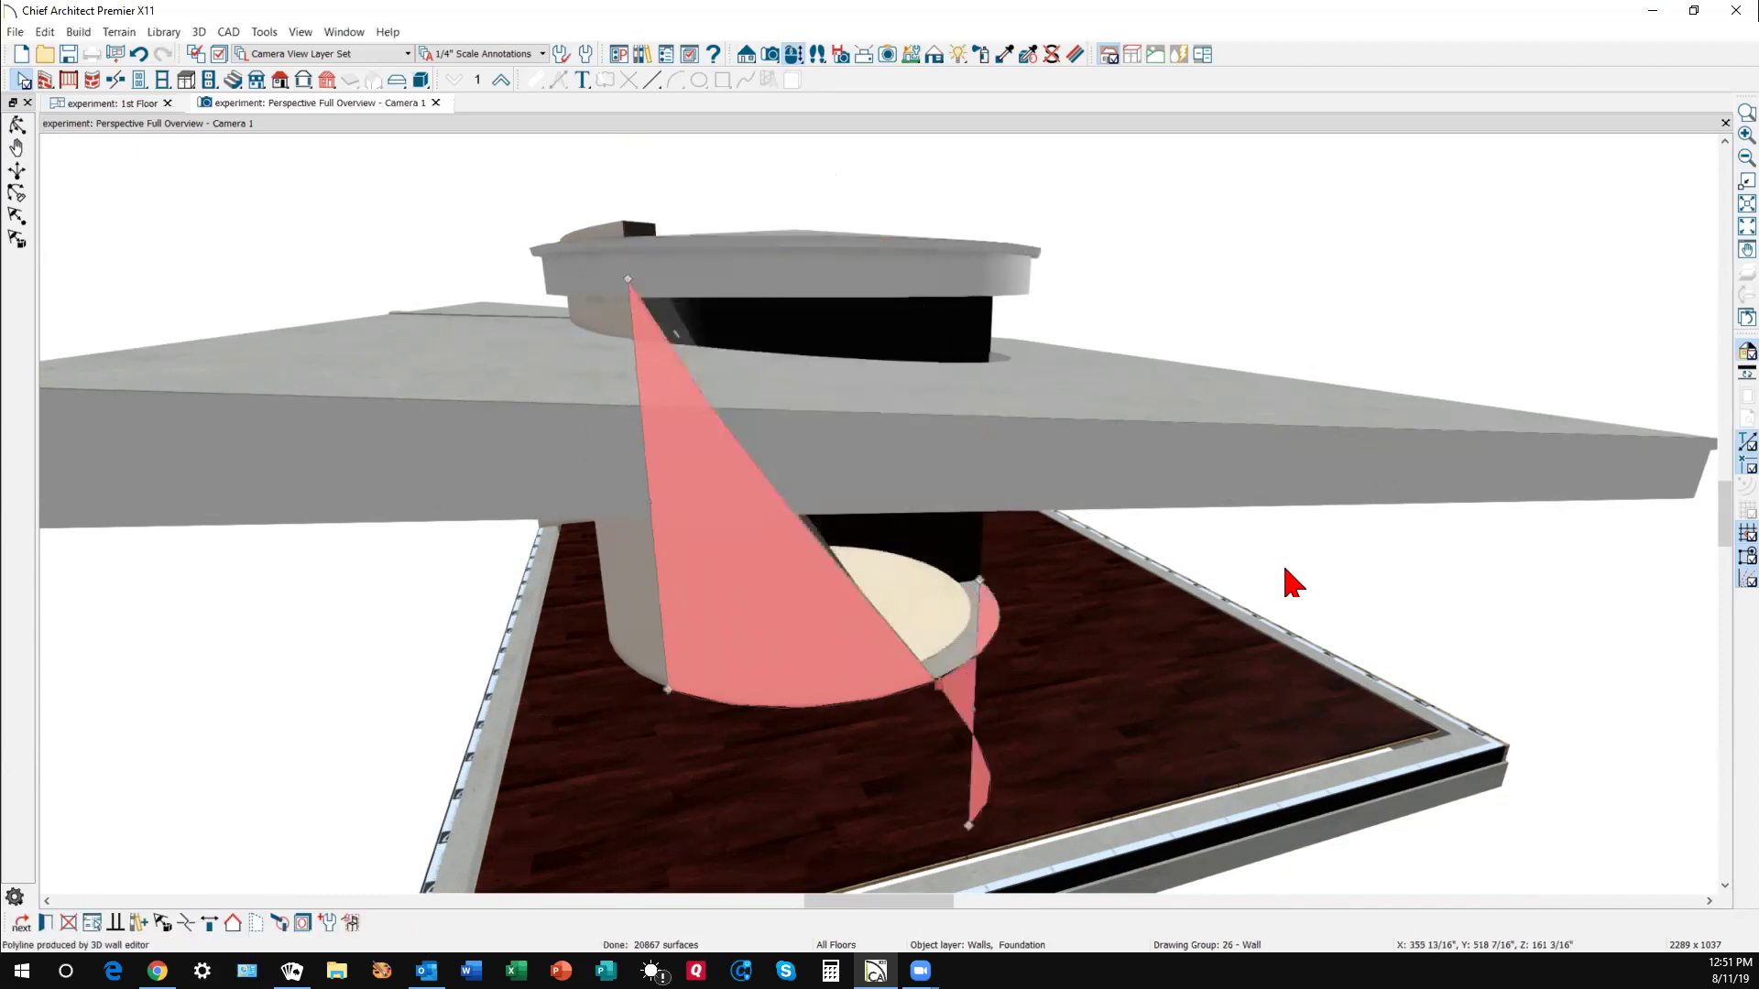
click(1425, 211)
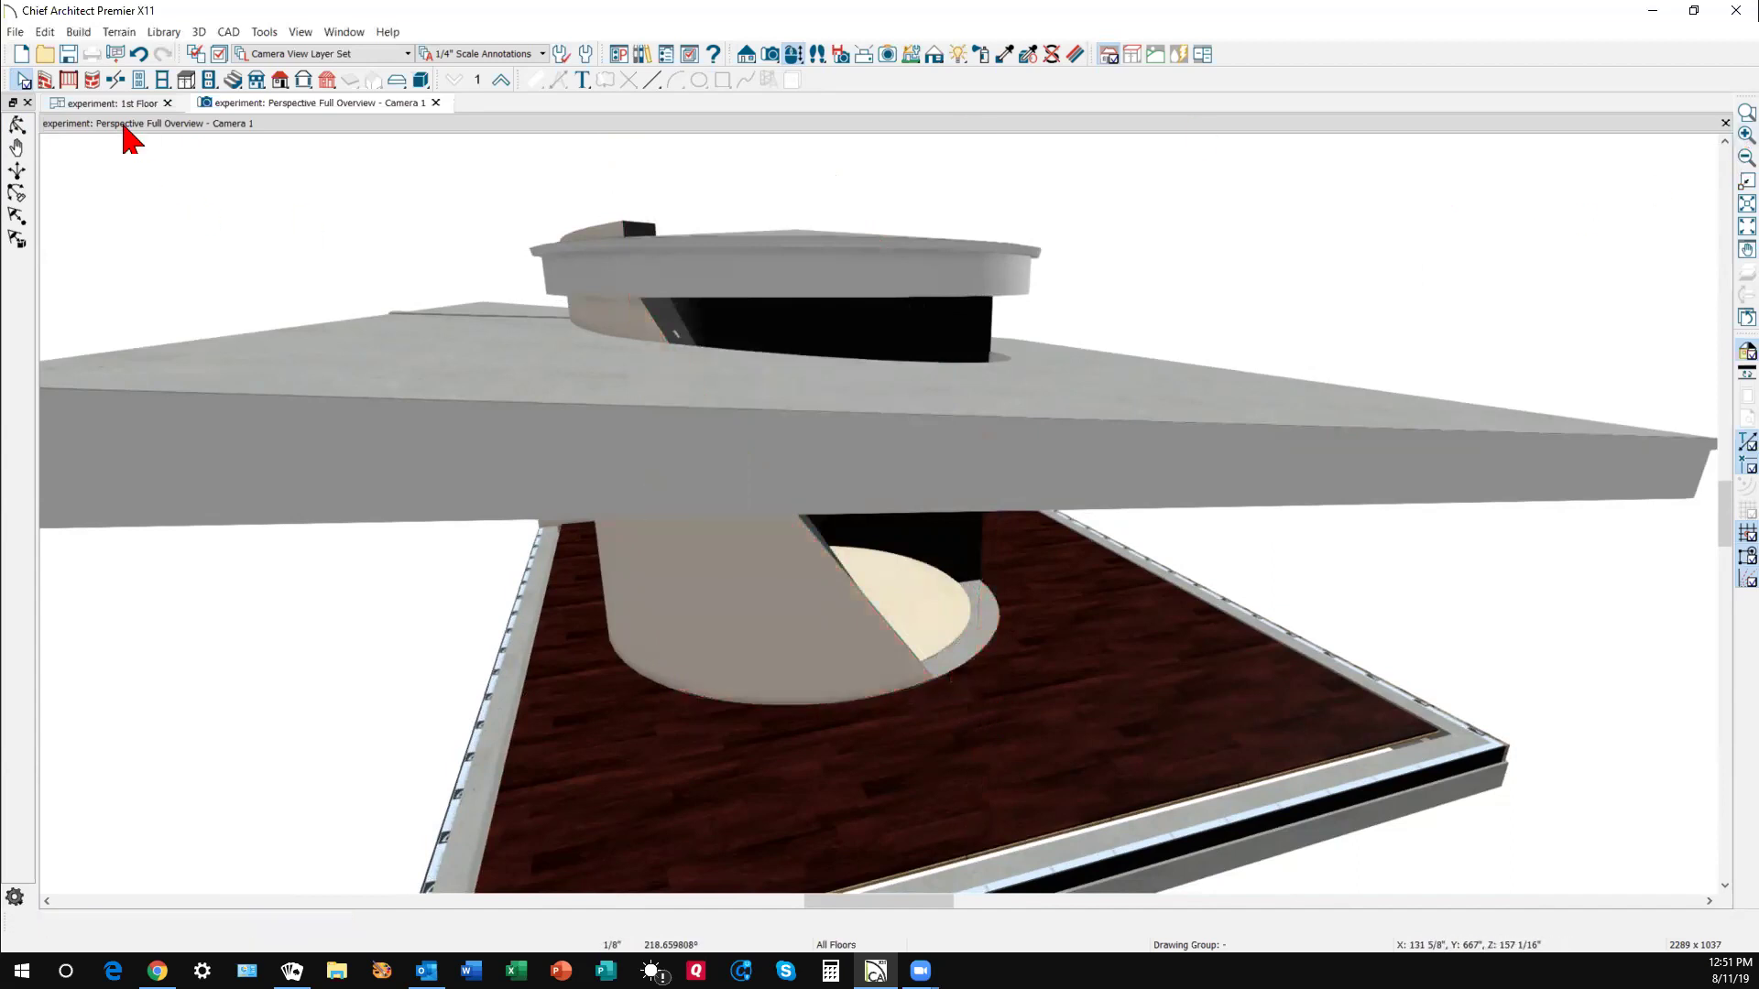
- Reselect the sloping curved wall from the other side and try to lift its lowest corner toward the upper roof
click(18, 127)
drag(690, 306, 565, 330)
key(space)
click(702, 595)
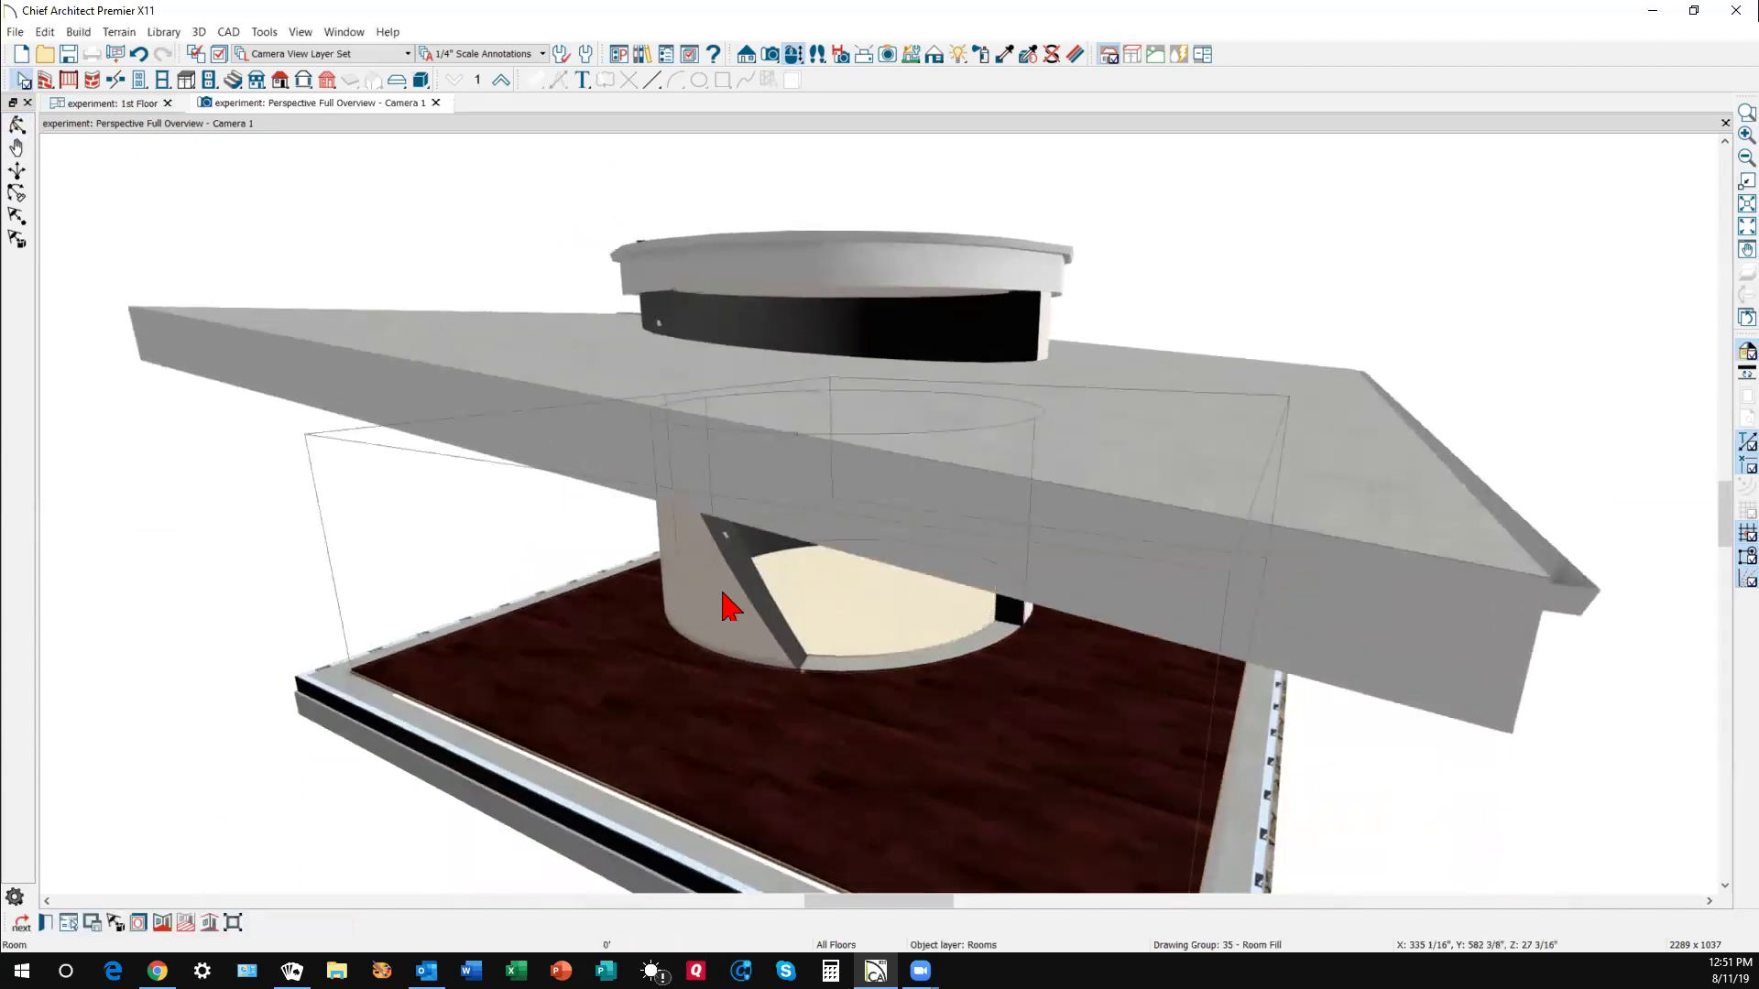
click(721, 587)
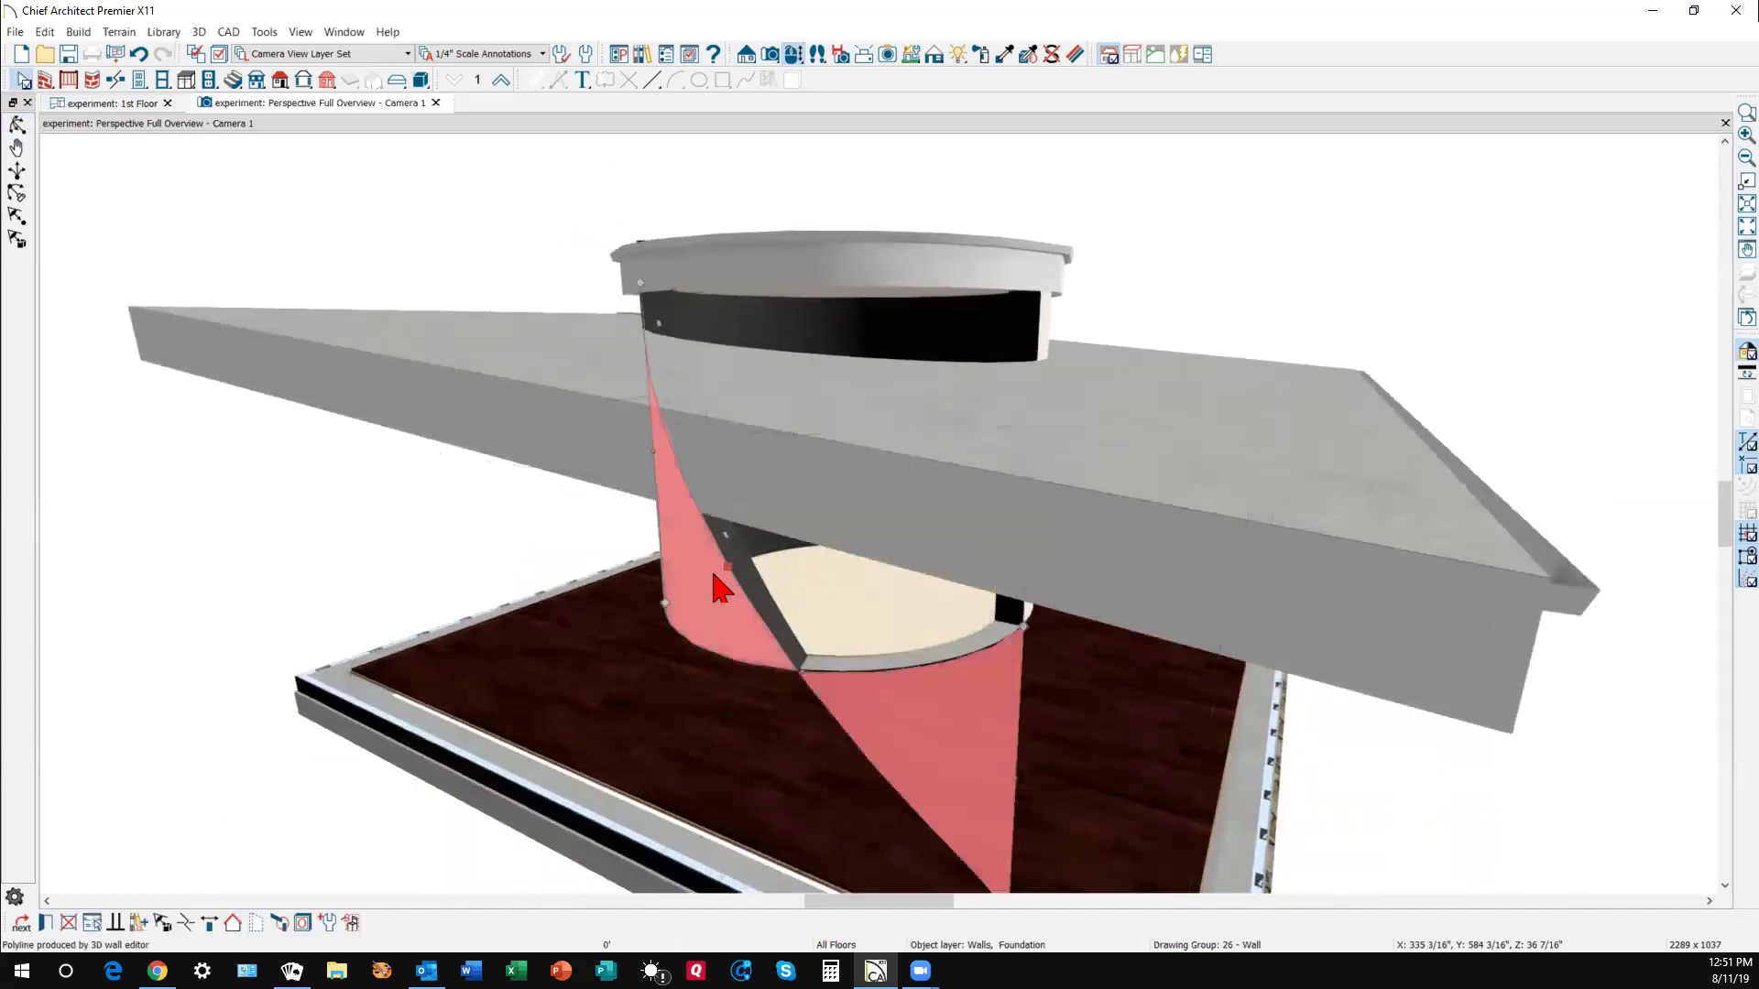
scroll(759, 467, down, 2)
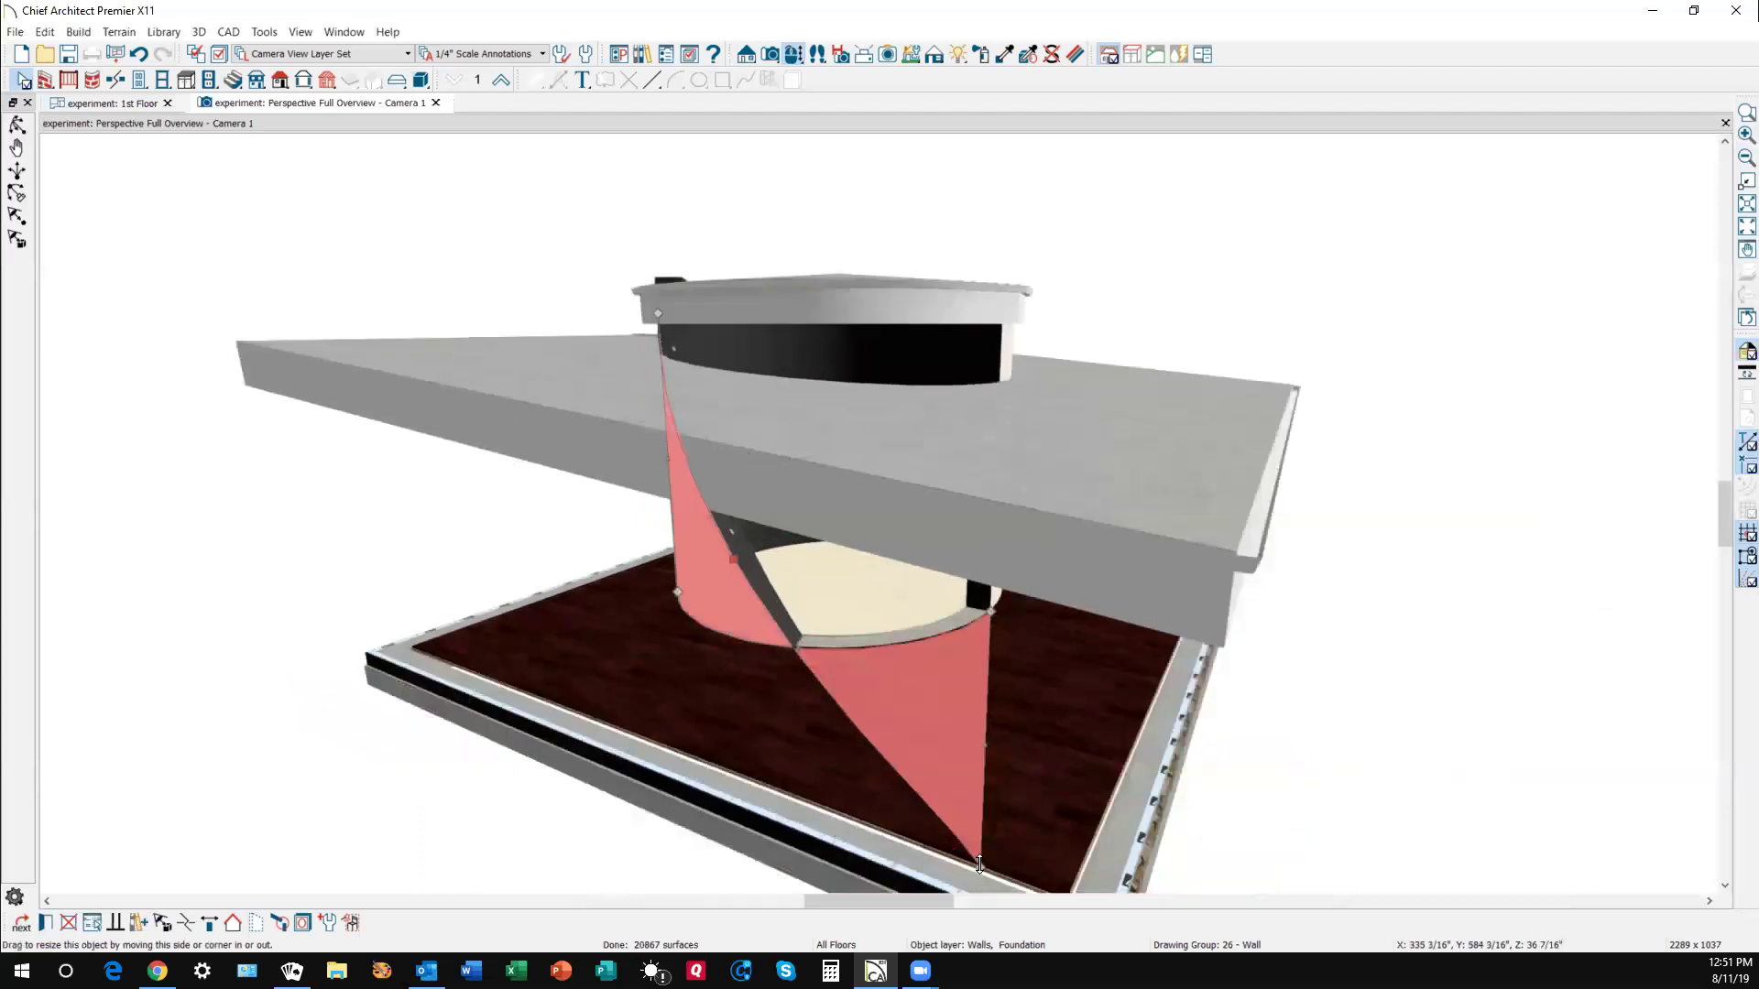
drag(979, 864, 989, 416)
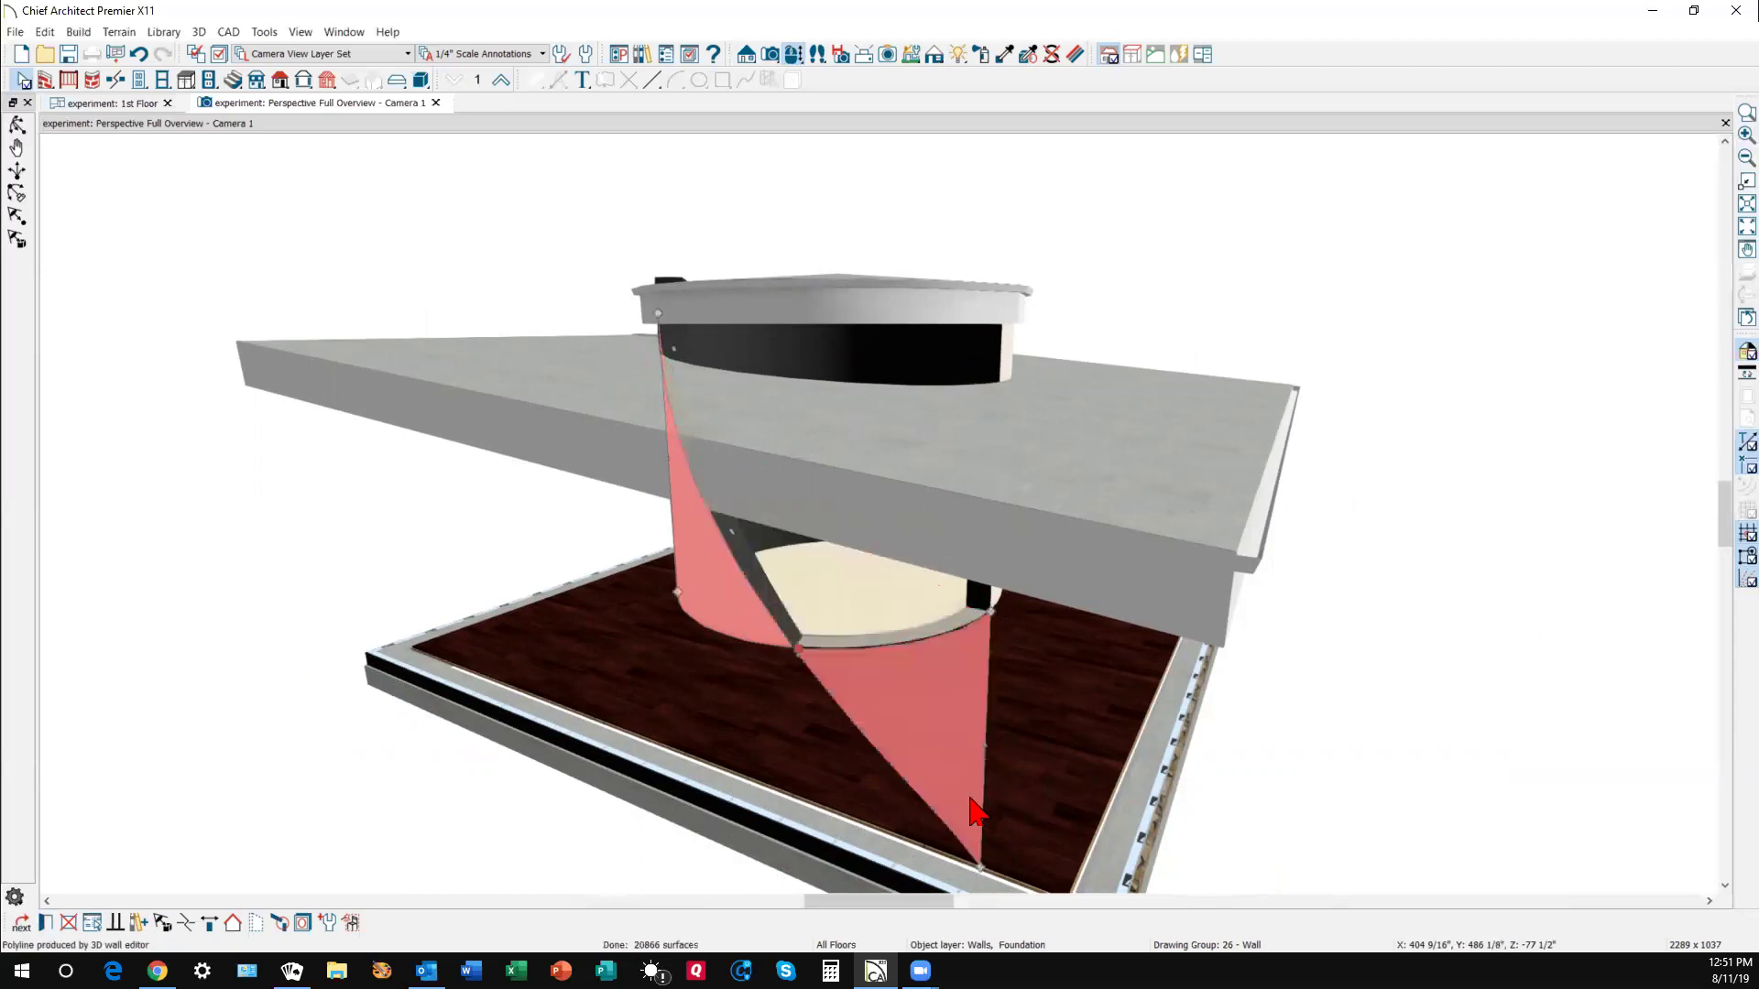
- Try again to raise the hanging bottom corner of the twisted curved wall above floor level
drag(982, 864, 985, 810)
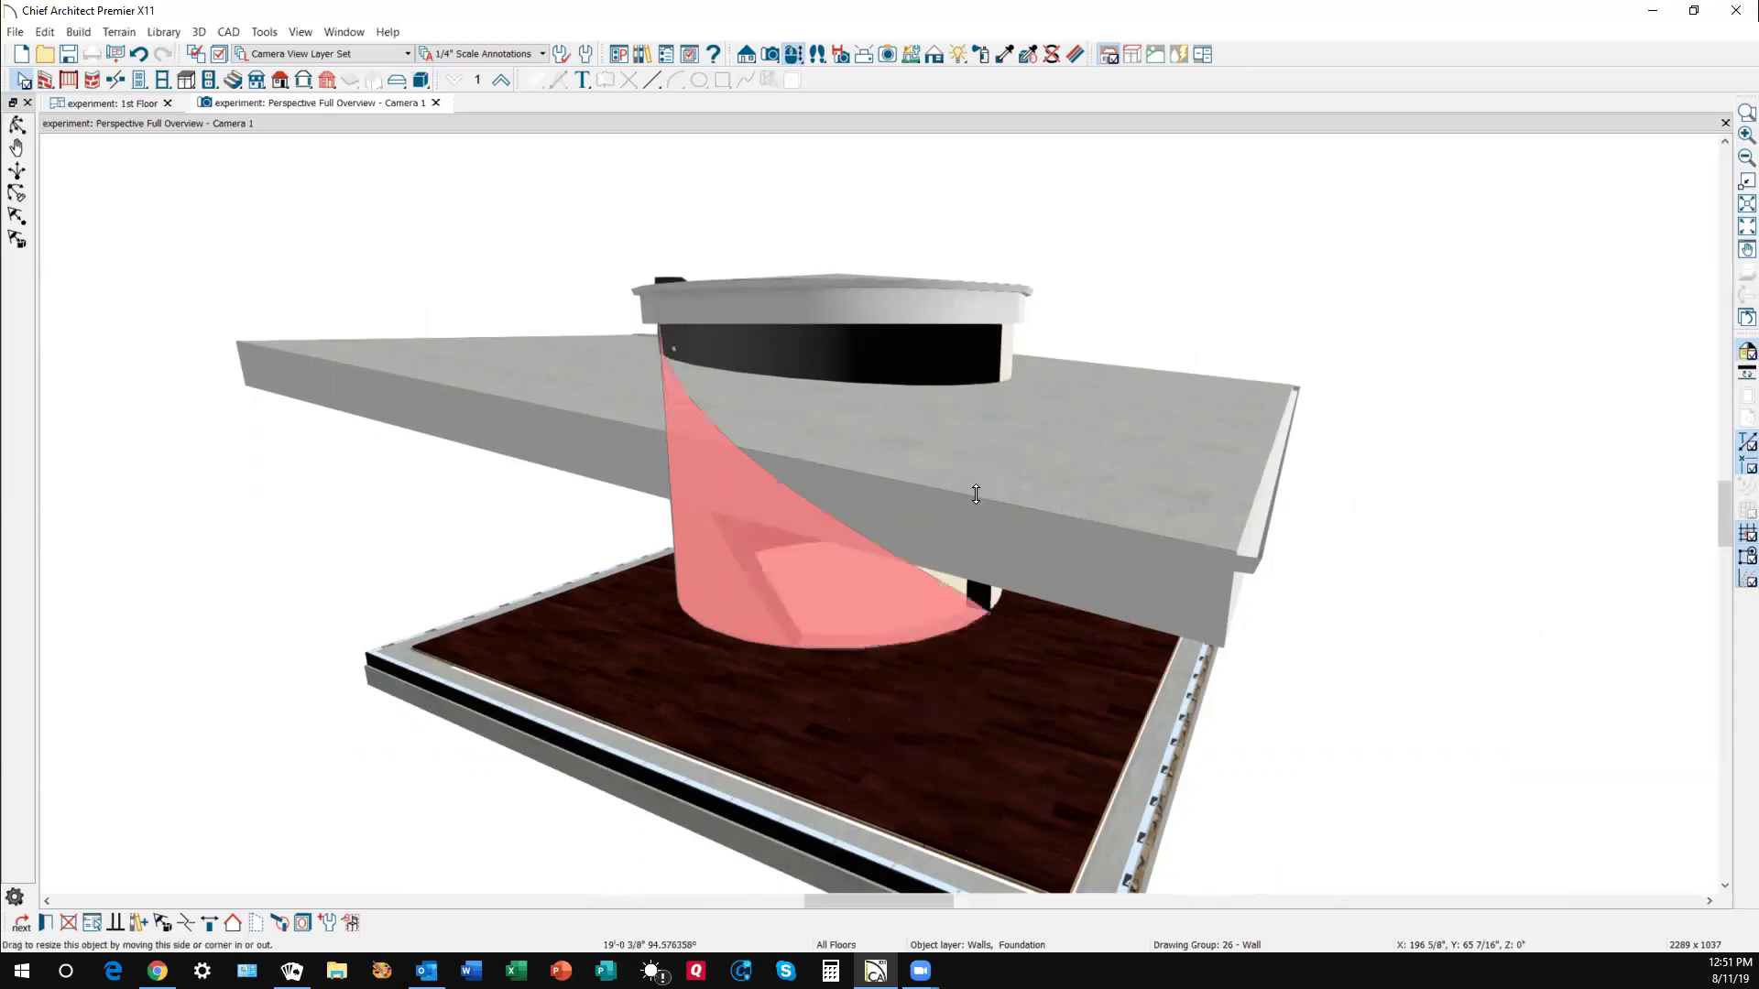
drag(986, 511, 996, 526)
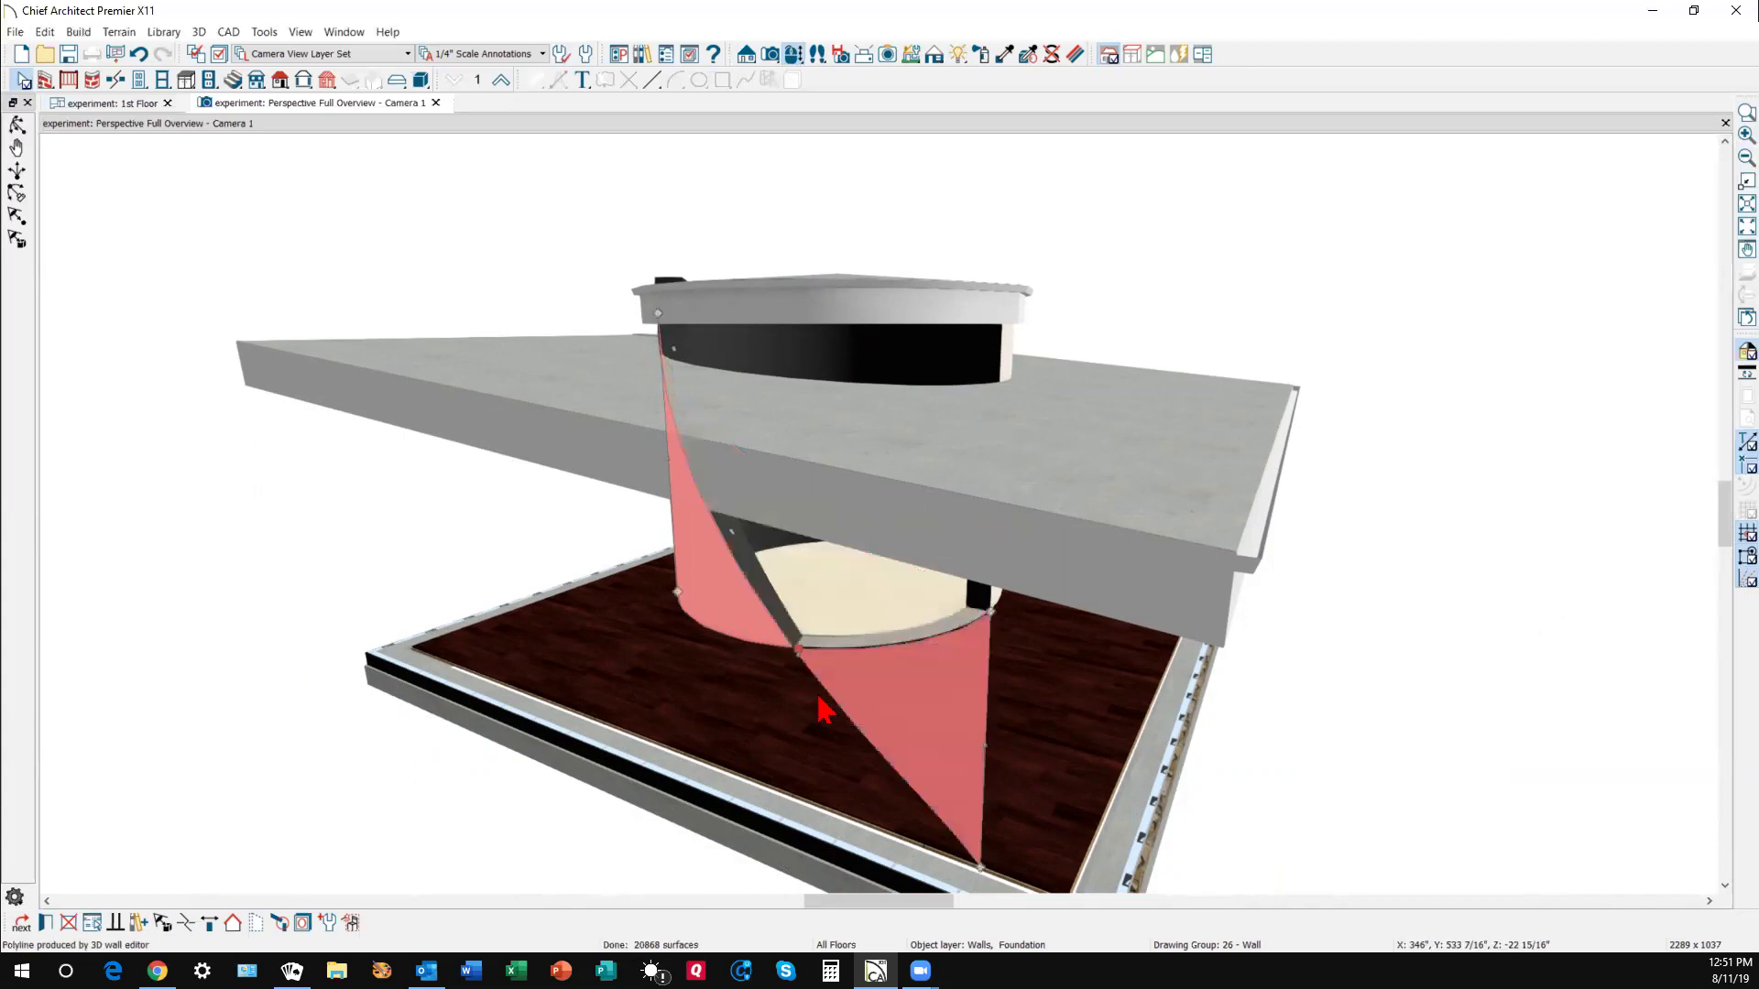
click(738, 581)
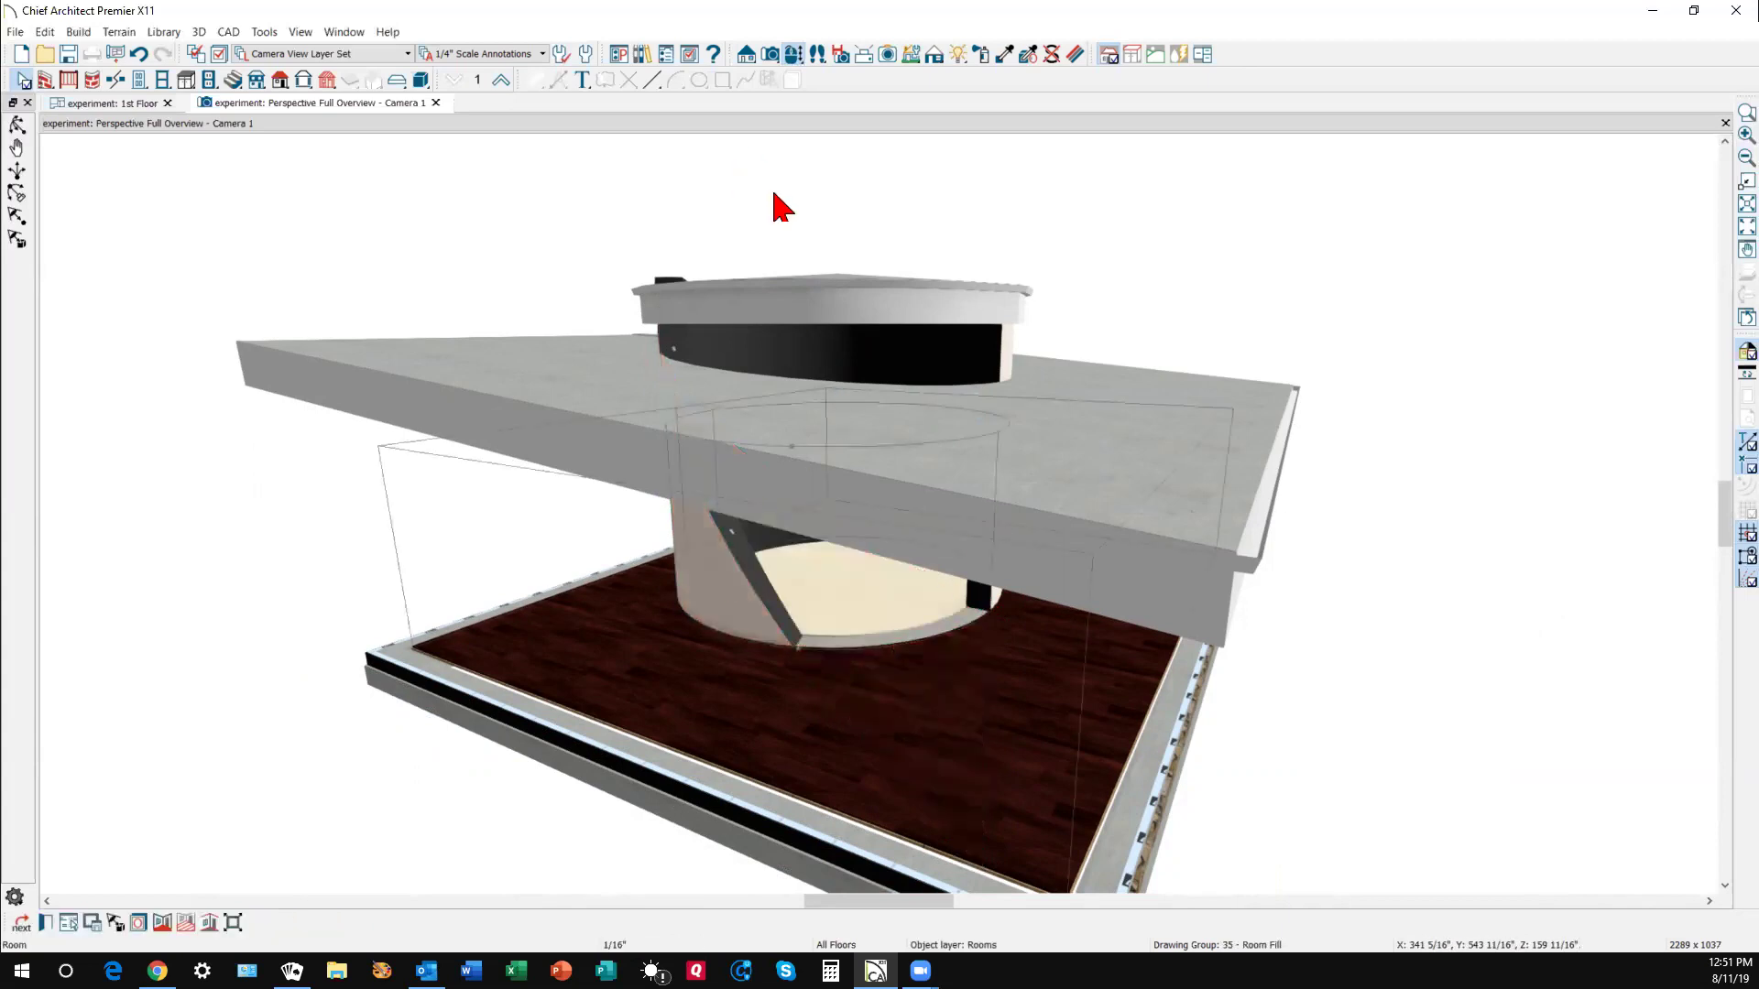
- Try to select the curved wall whose corner pokes through the upper round roof
click(669, 281)
click(667, 282)
click(667, 281)
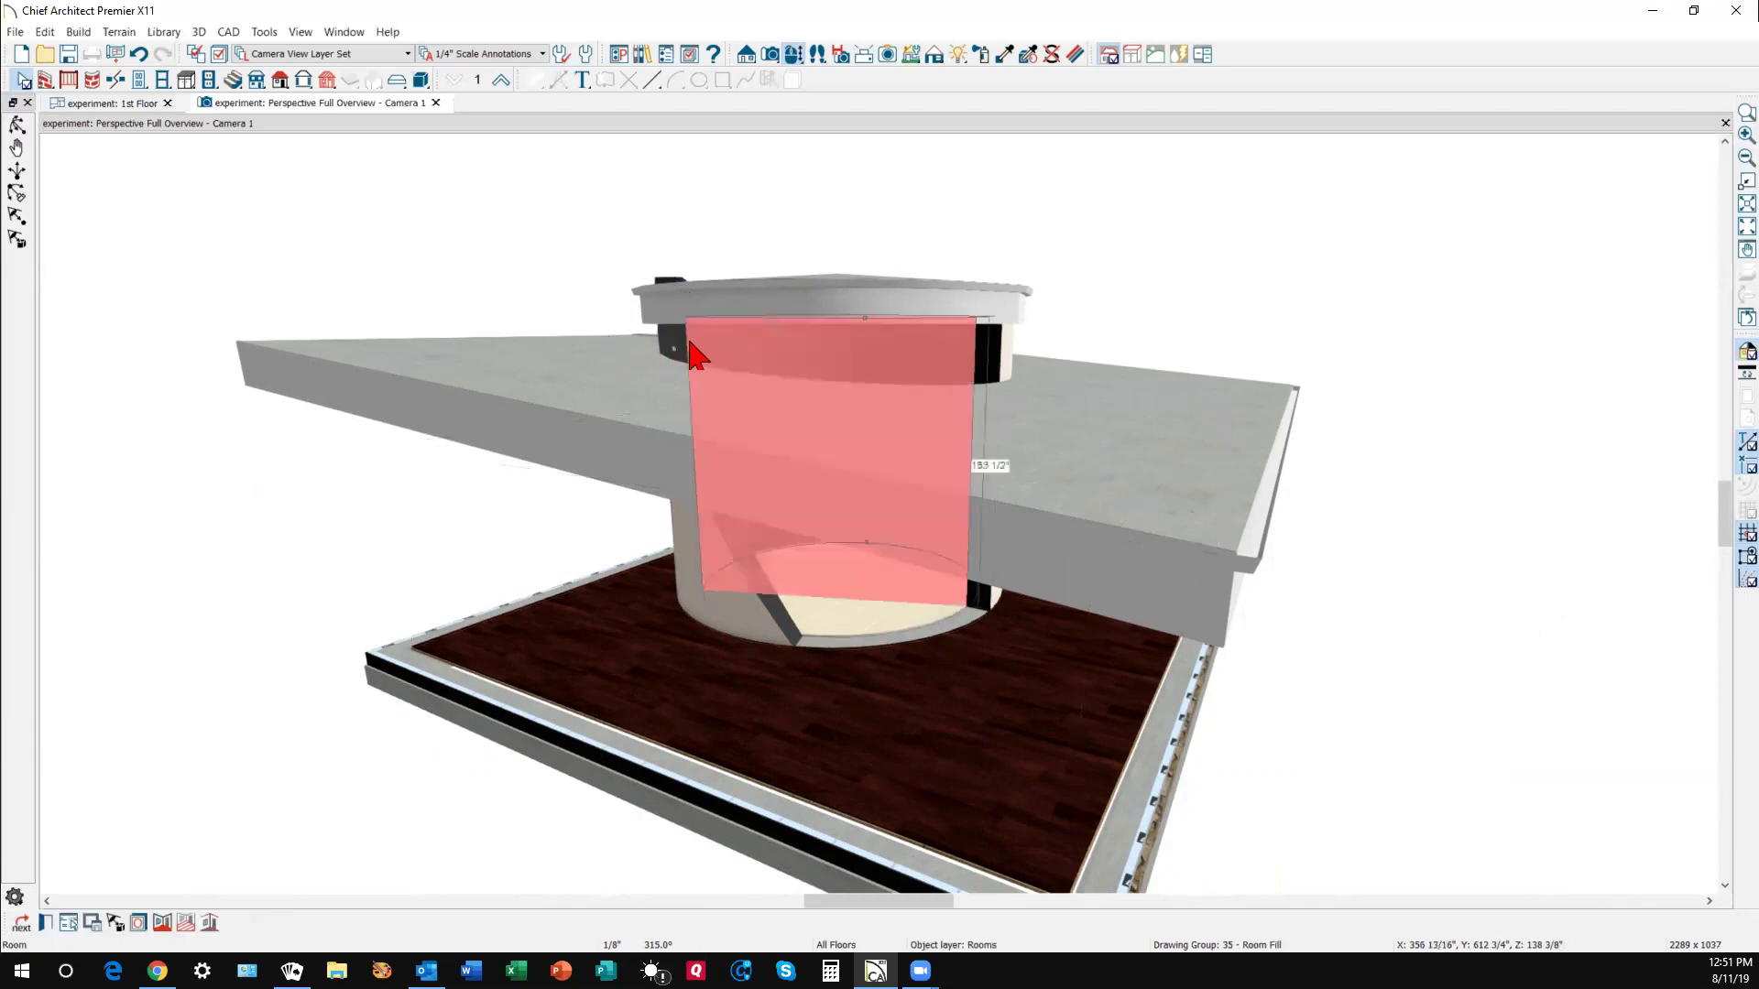
click(810, 308)
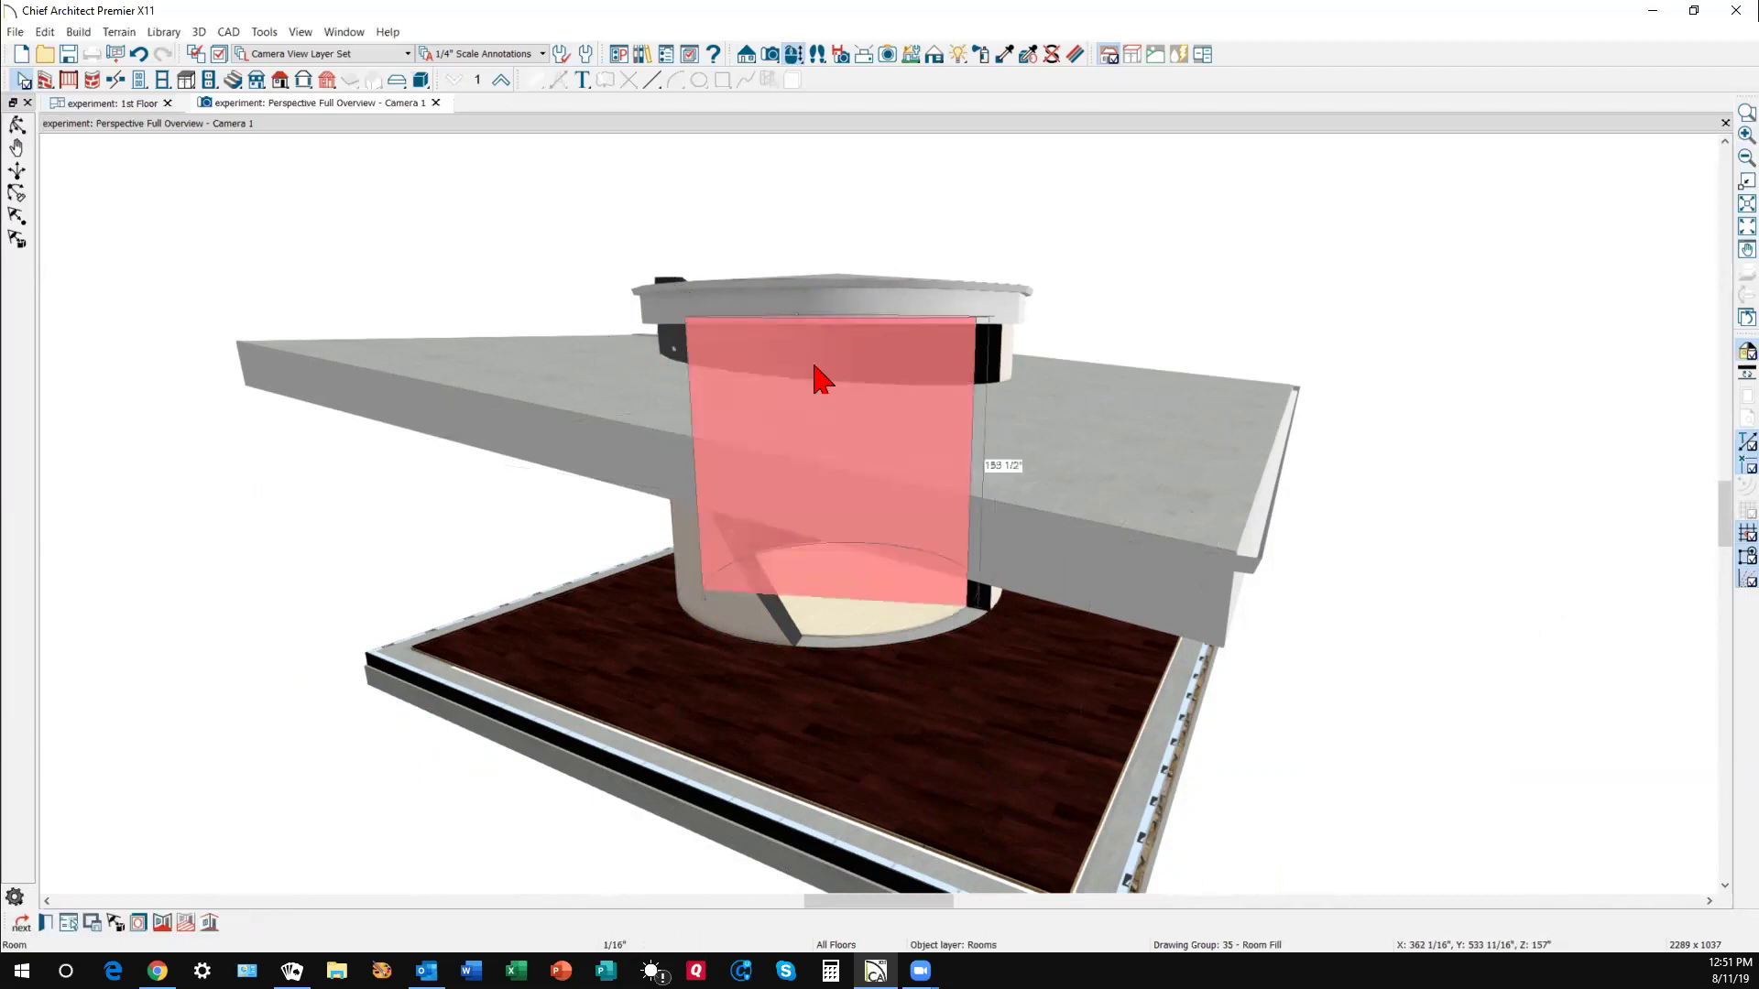
click(198, 500)
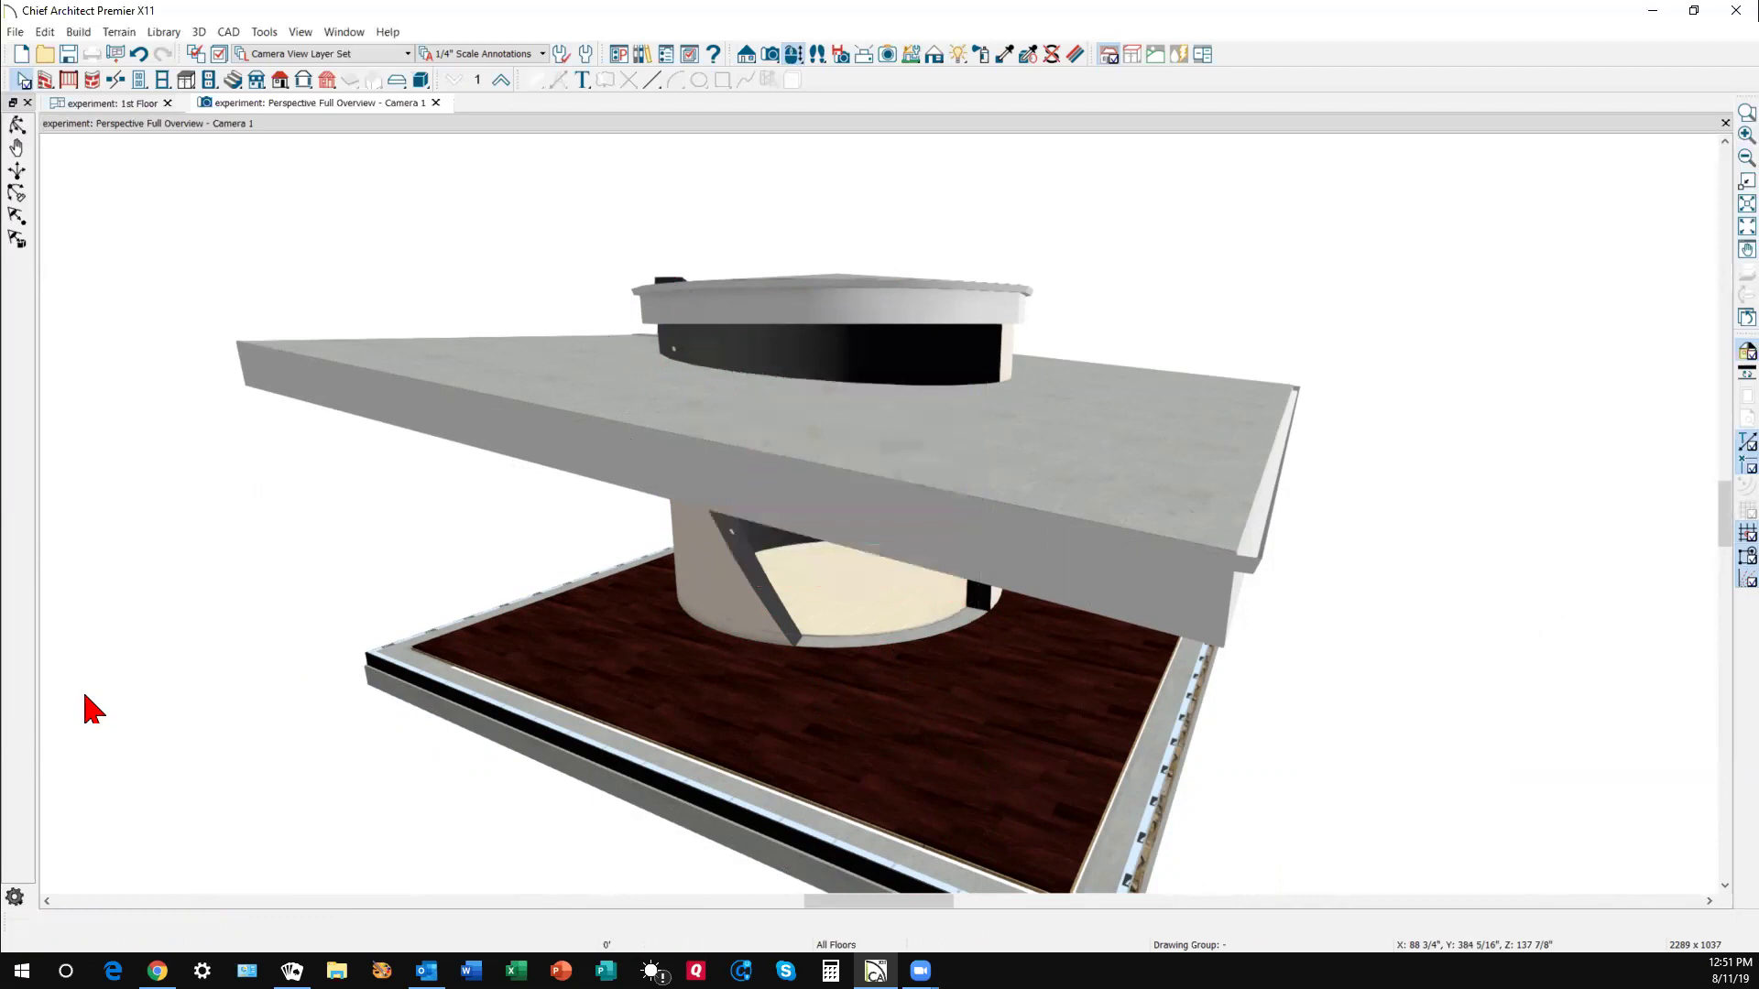
- Select the curved wall protruding through the upper round roof from the opposite side and lower its protruding top corner beneath the roof
click(18, 125)
drag(180, 238, 483, 347)
key(space)
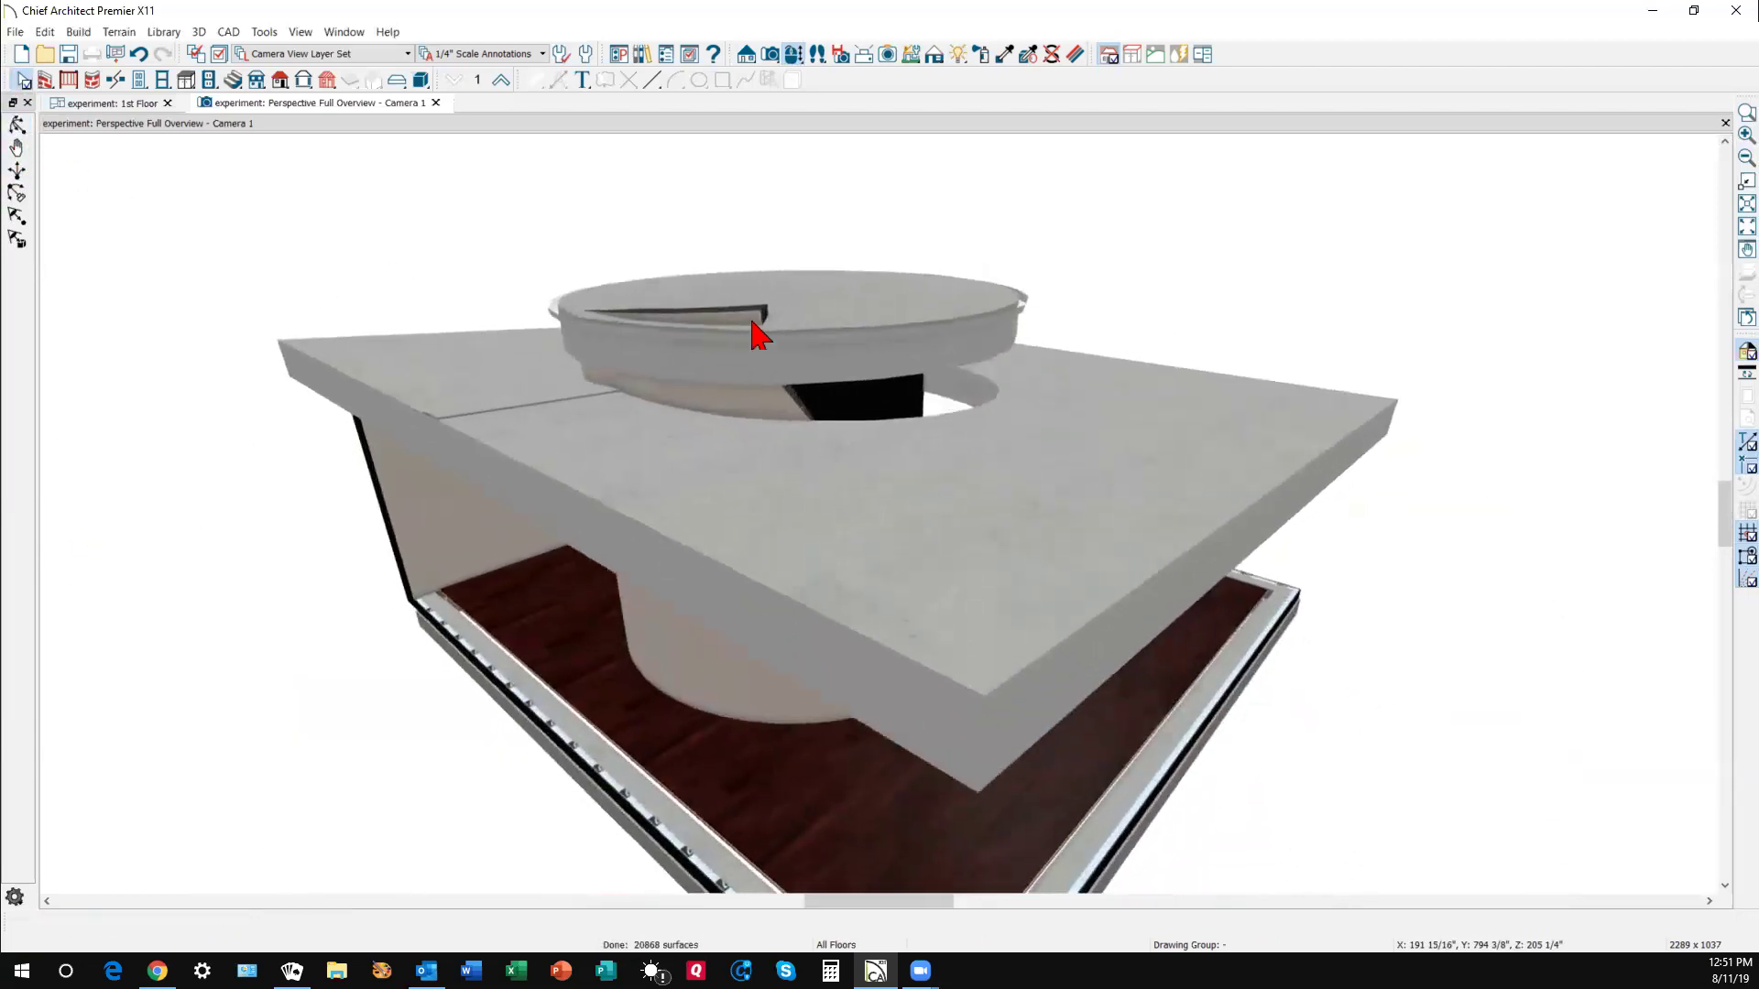
click(749, 318)
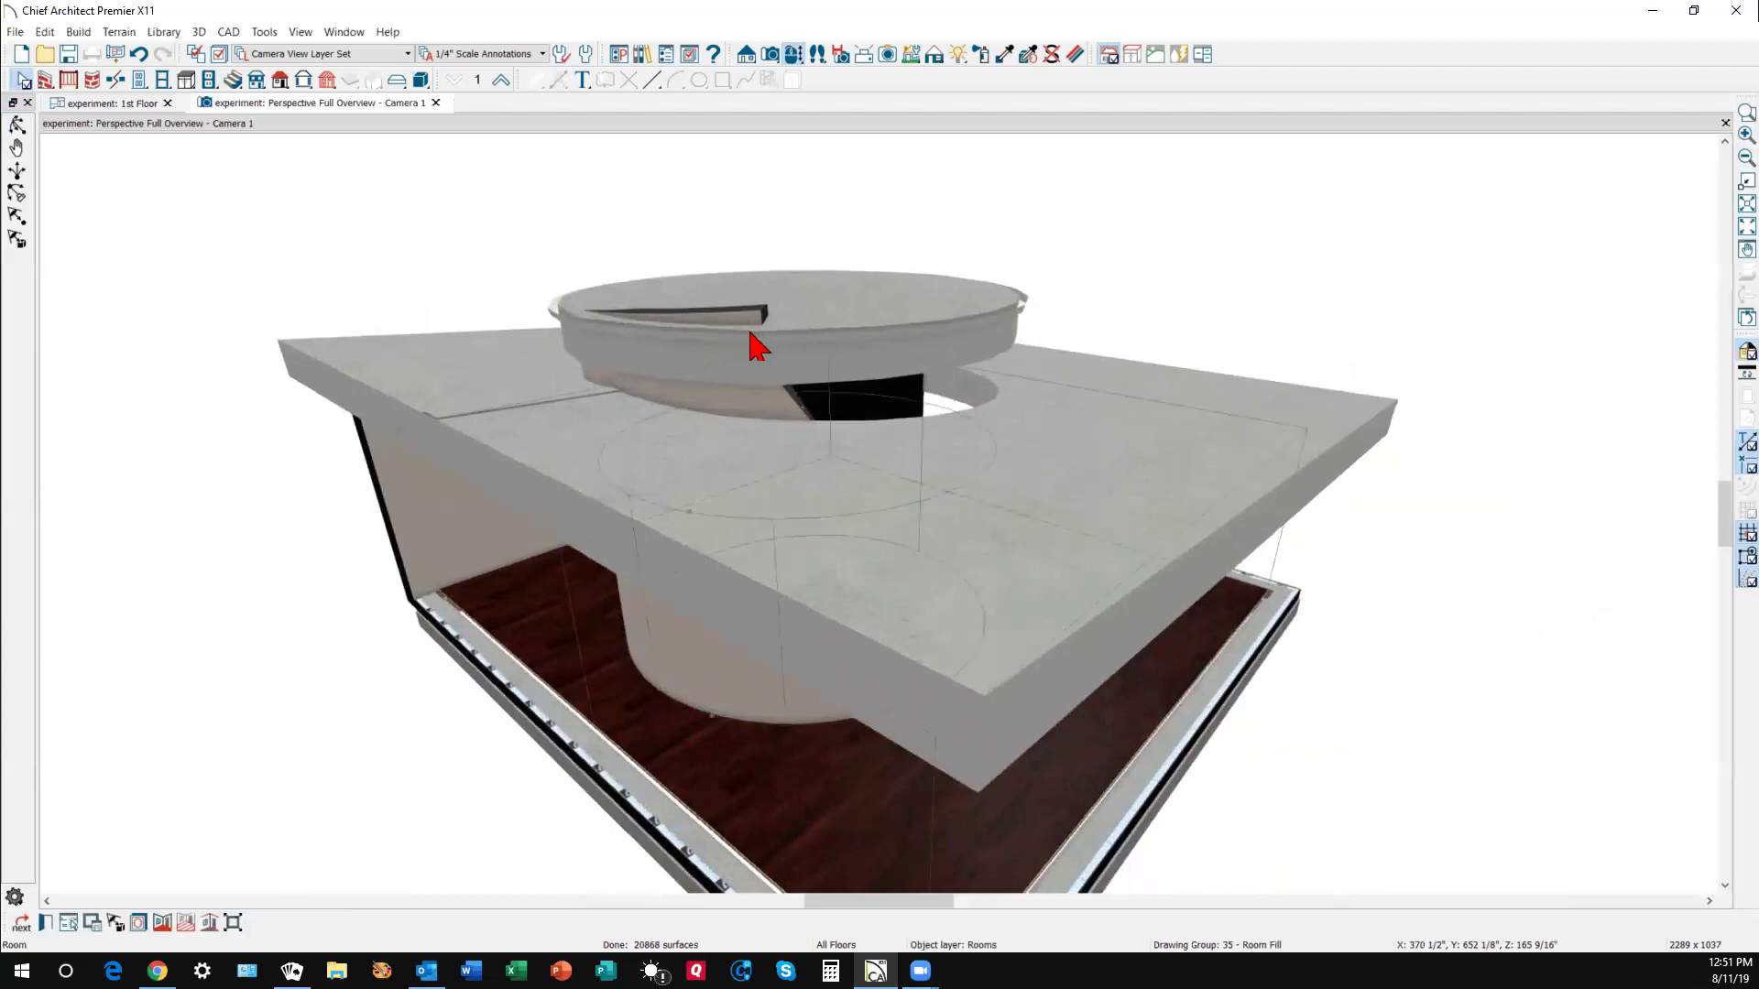
click(710, 360)
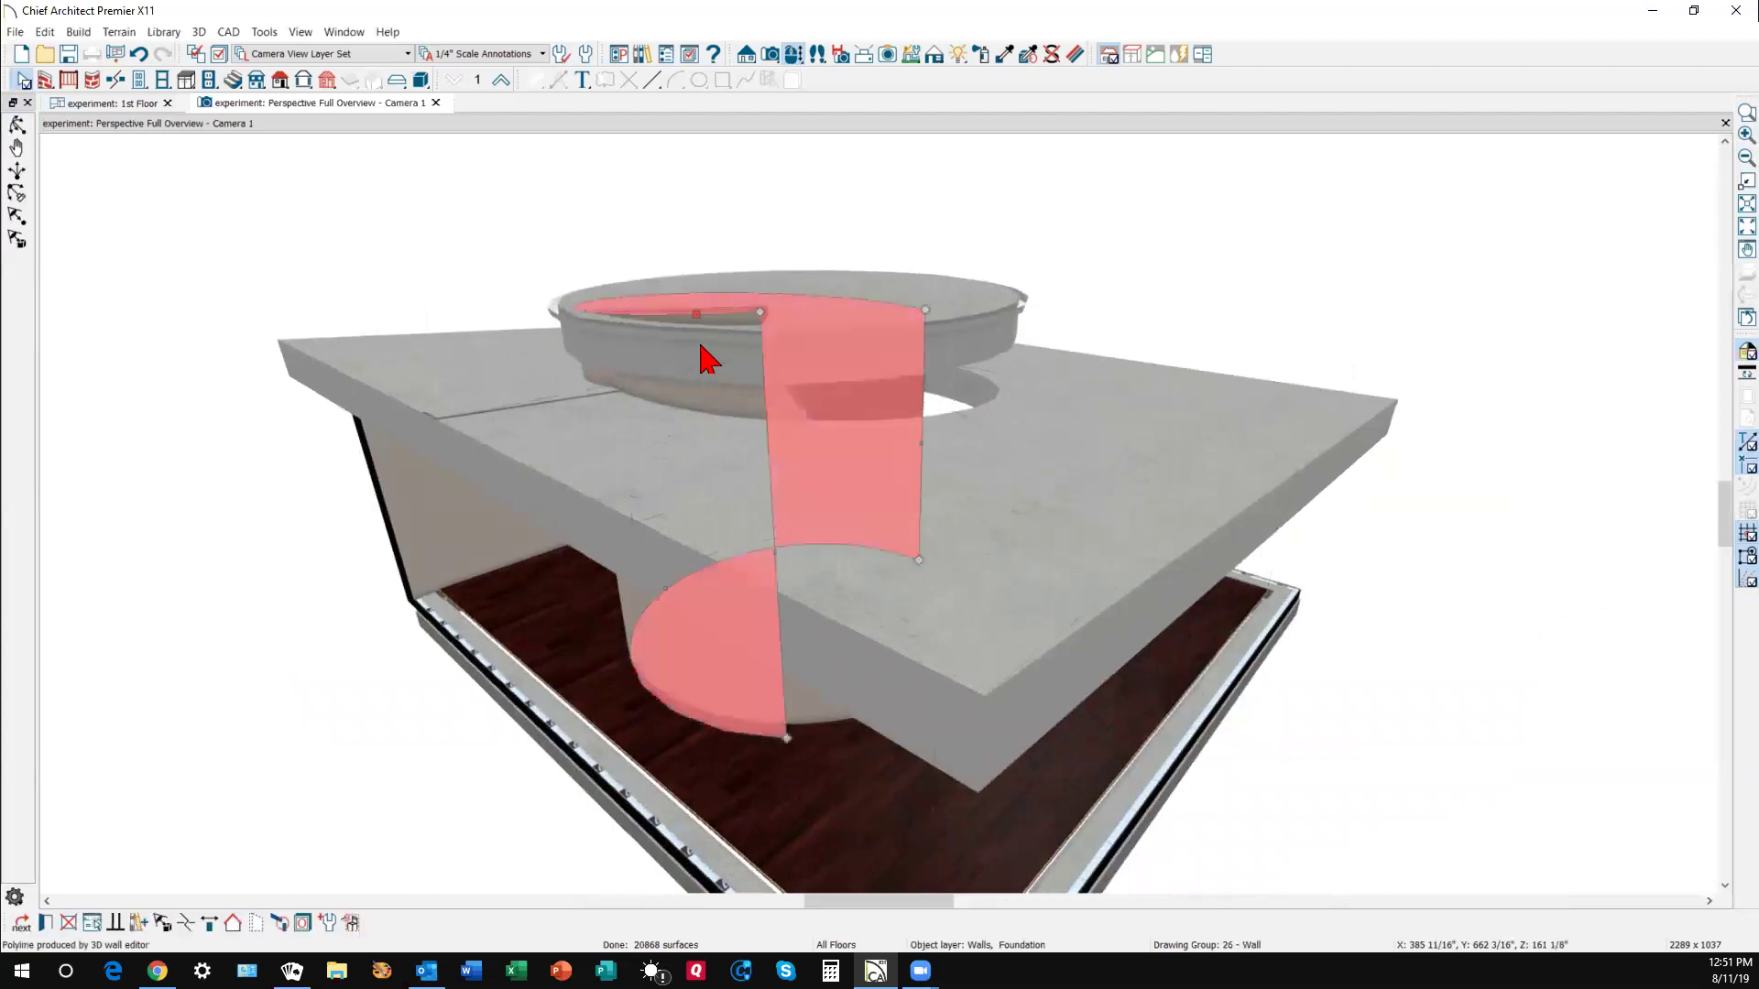
mouse_move(757, 312)
mouse_down()
mouse_move(760, 332)
mouse_move(764, 303)
mouse_move(784, 327)
mouse_up()
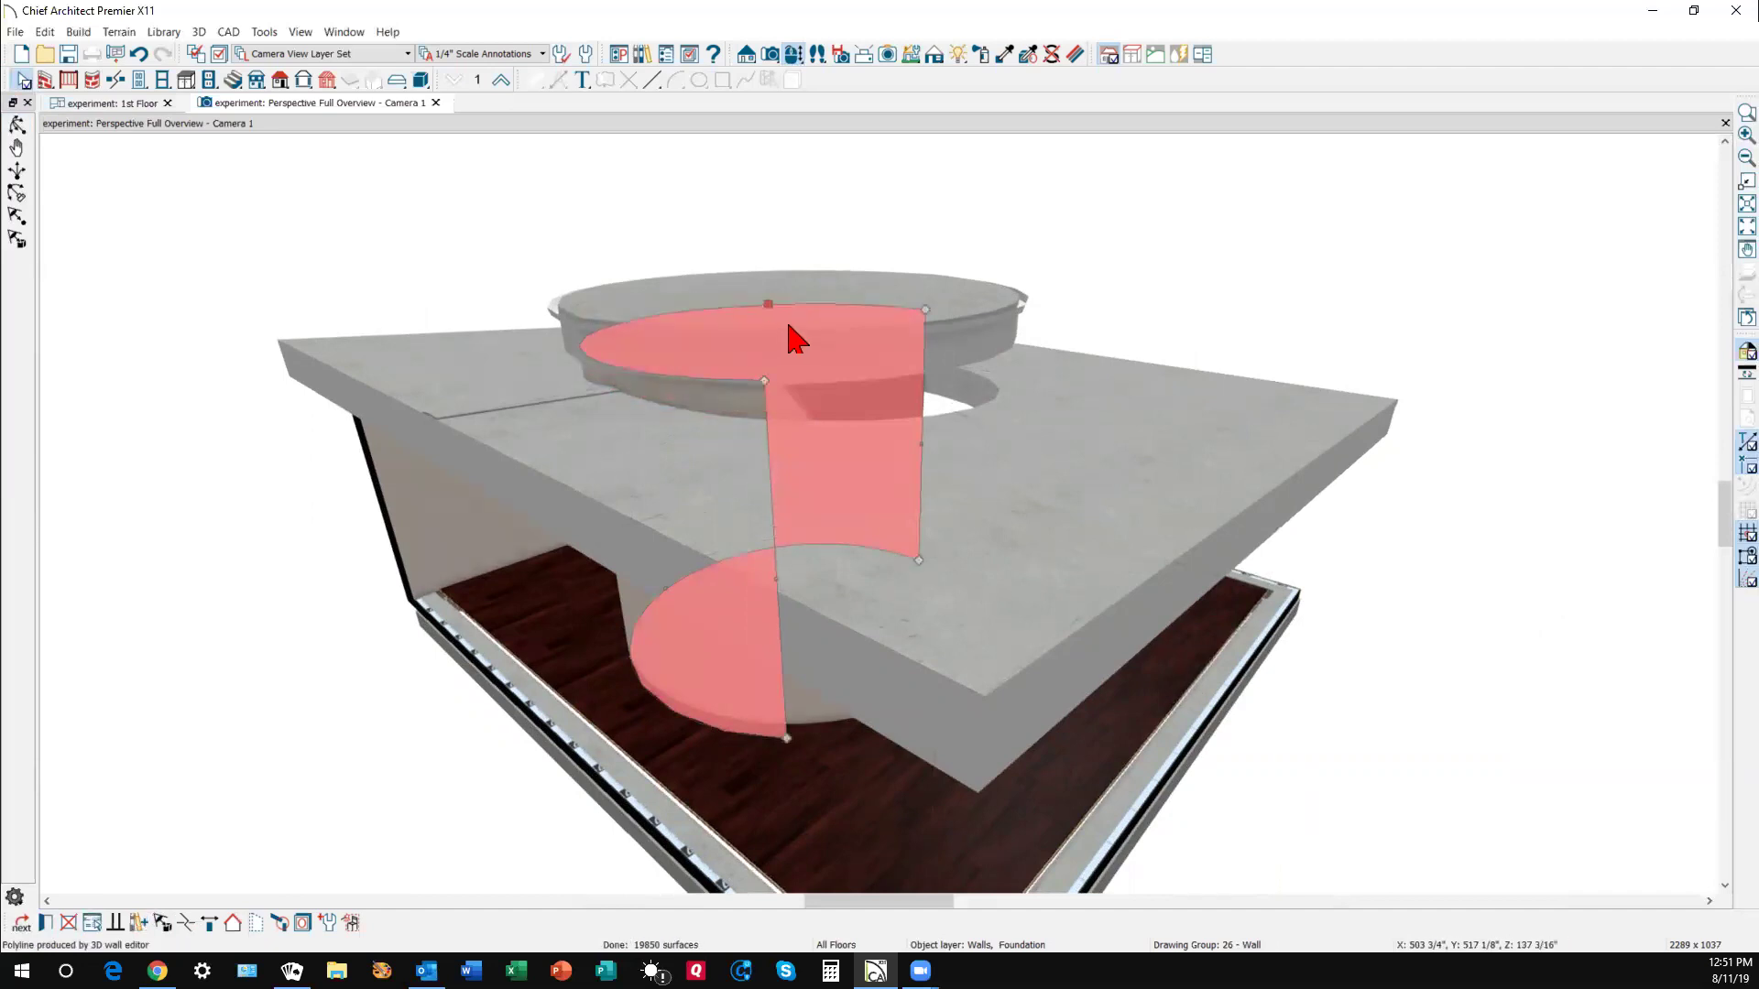
key(Escape)
- Select the tower's sloping curved wall and try to pull its low top corner up to the round roof
click(869, 415)
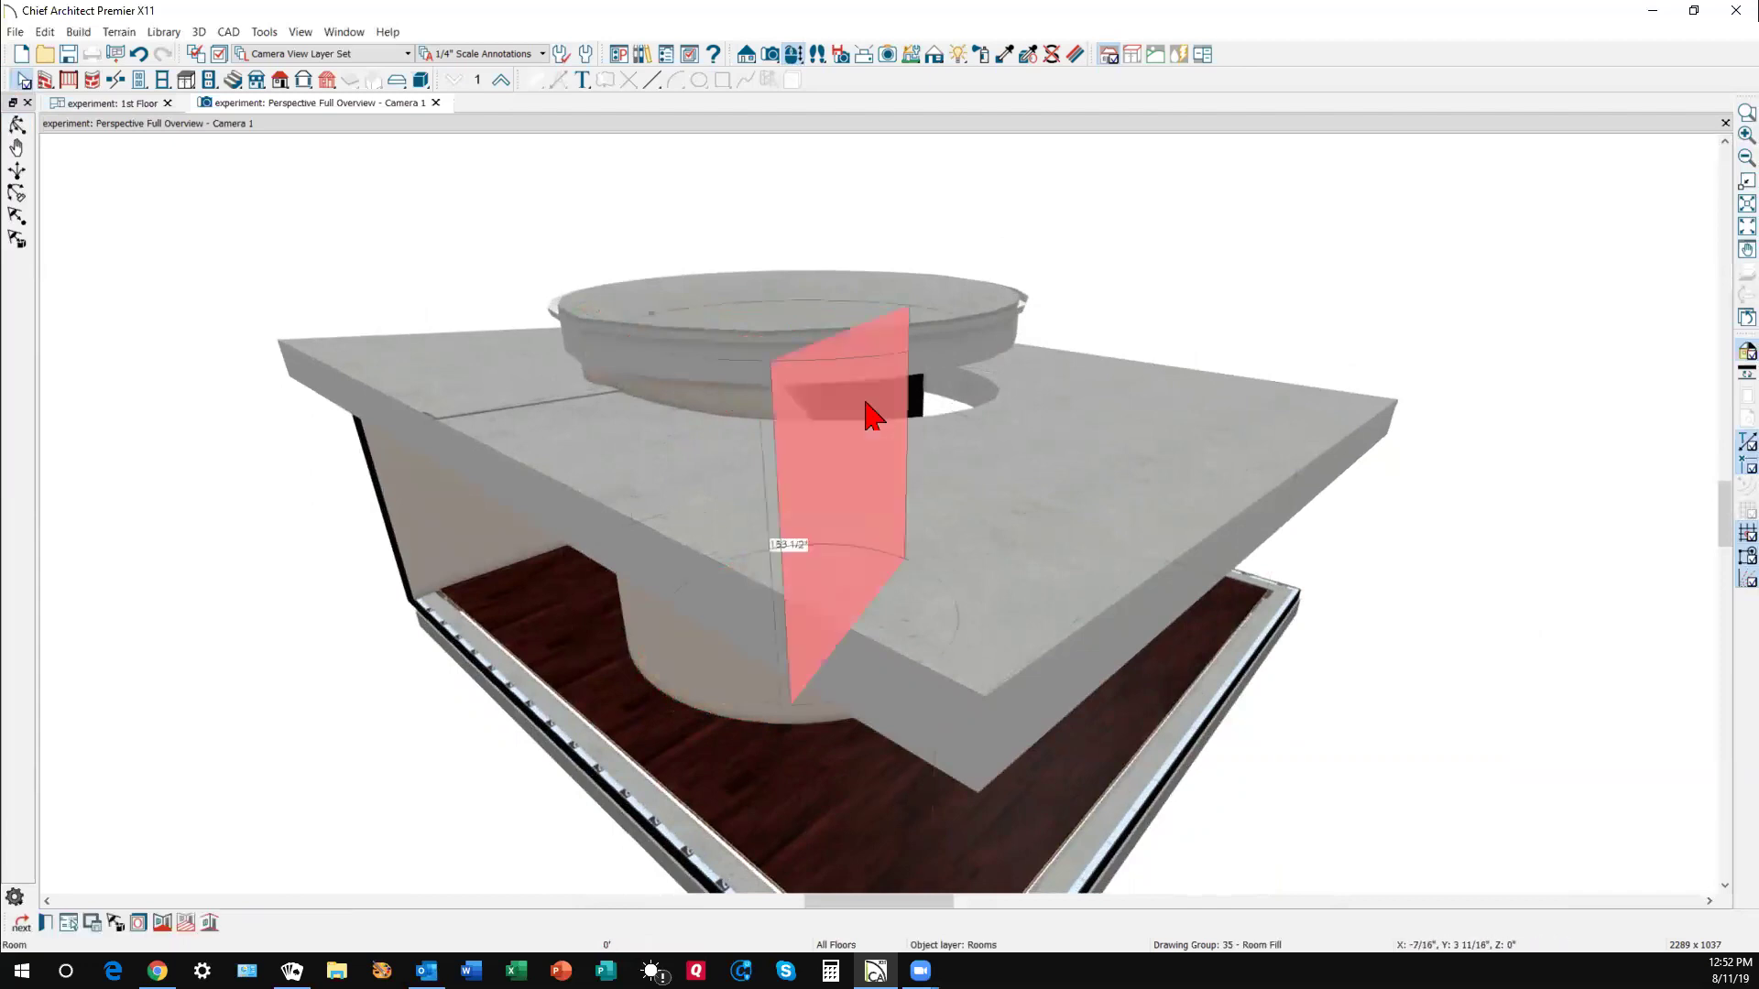
click(830, 707)
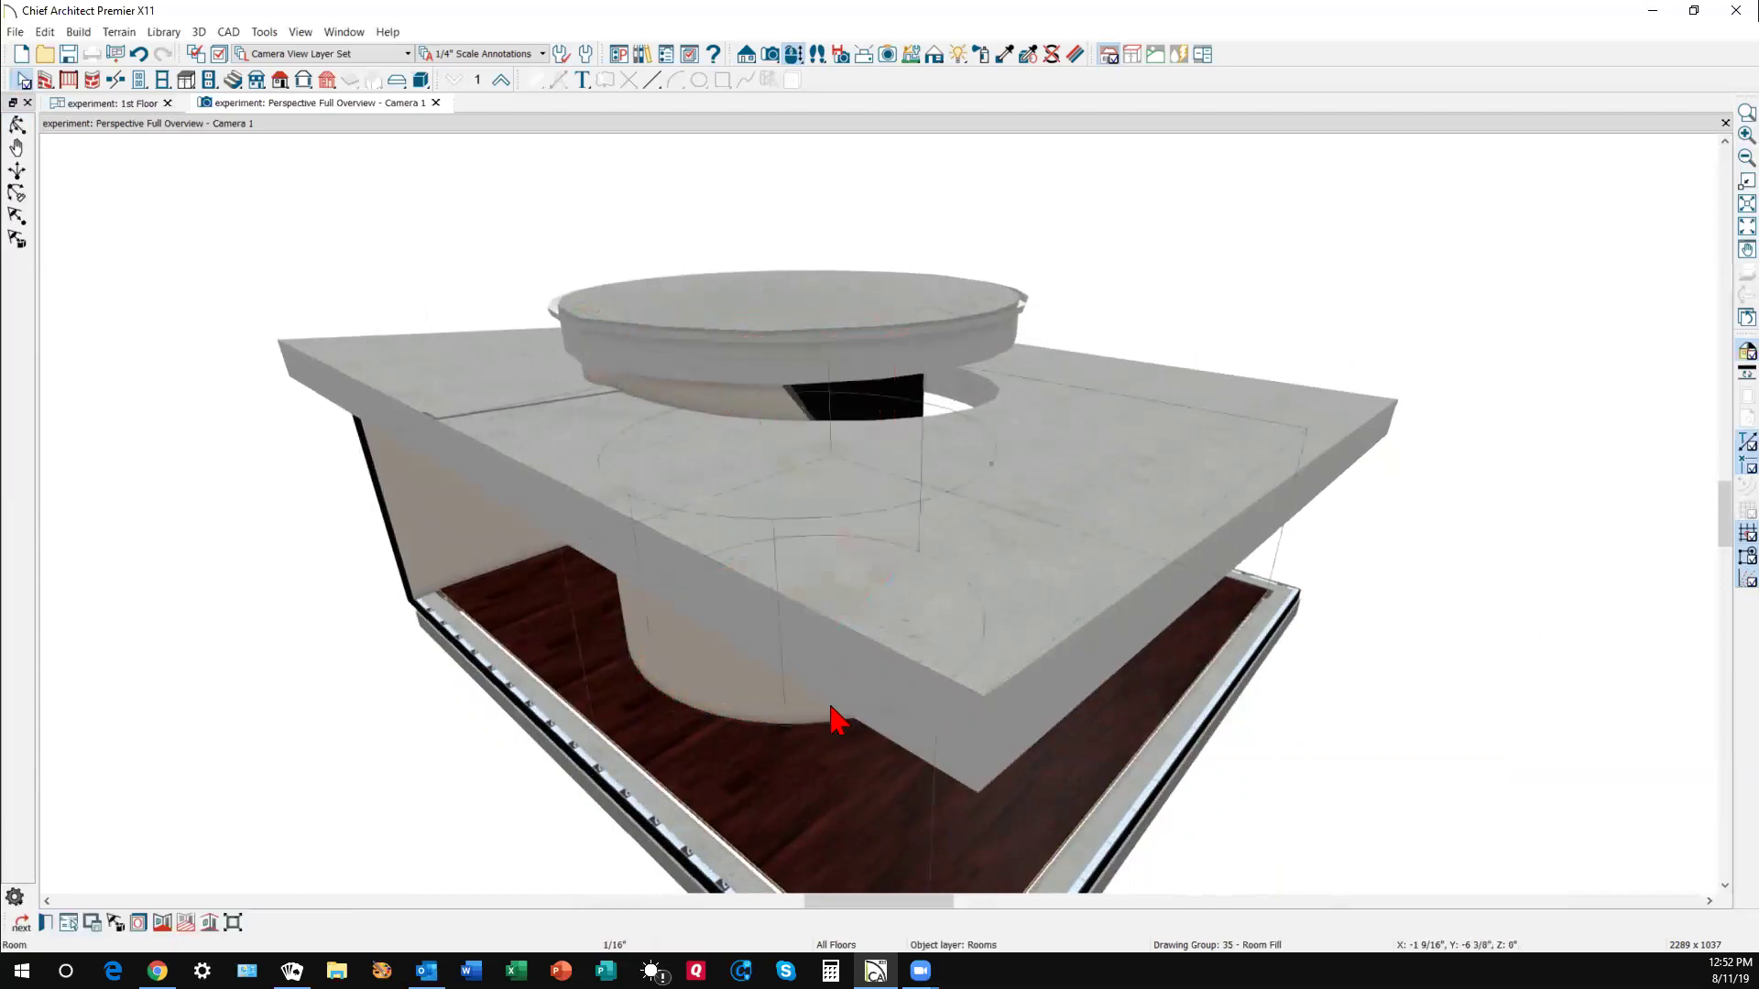
click(803, 667)
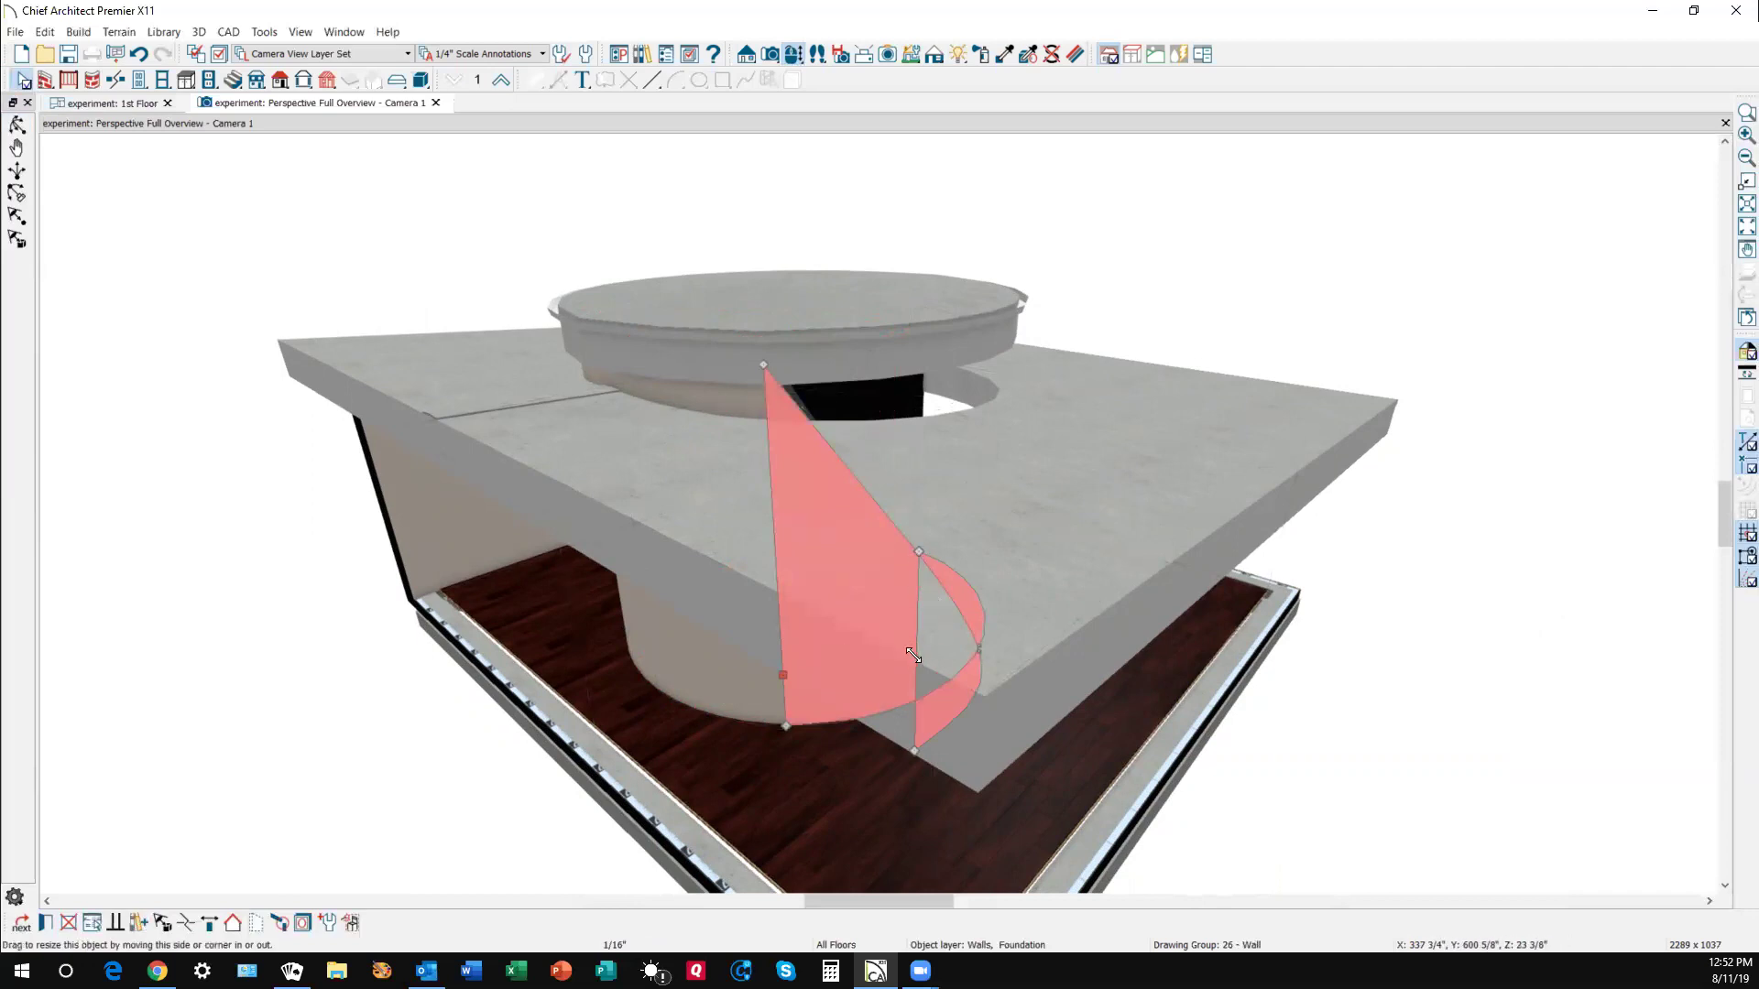
drag(919, 550, 965, 415)
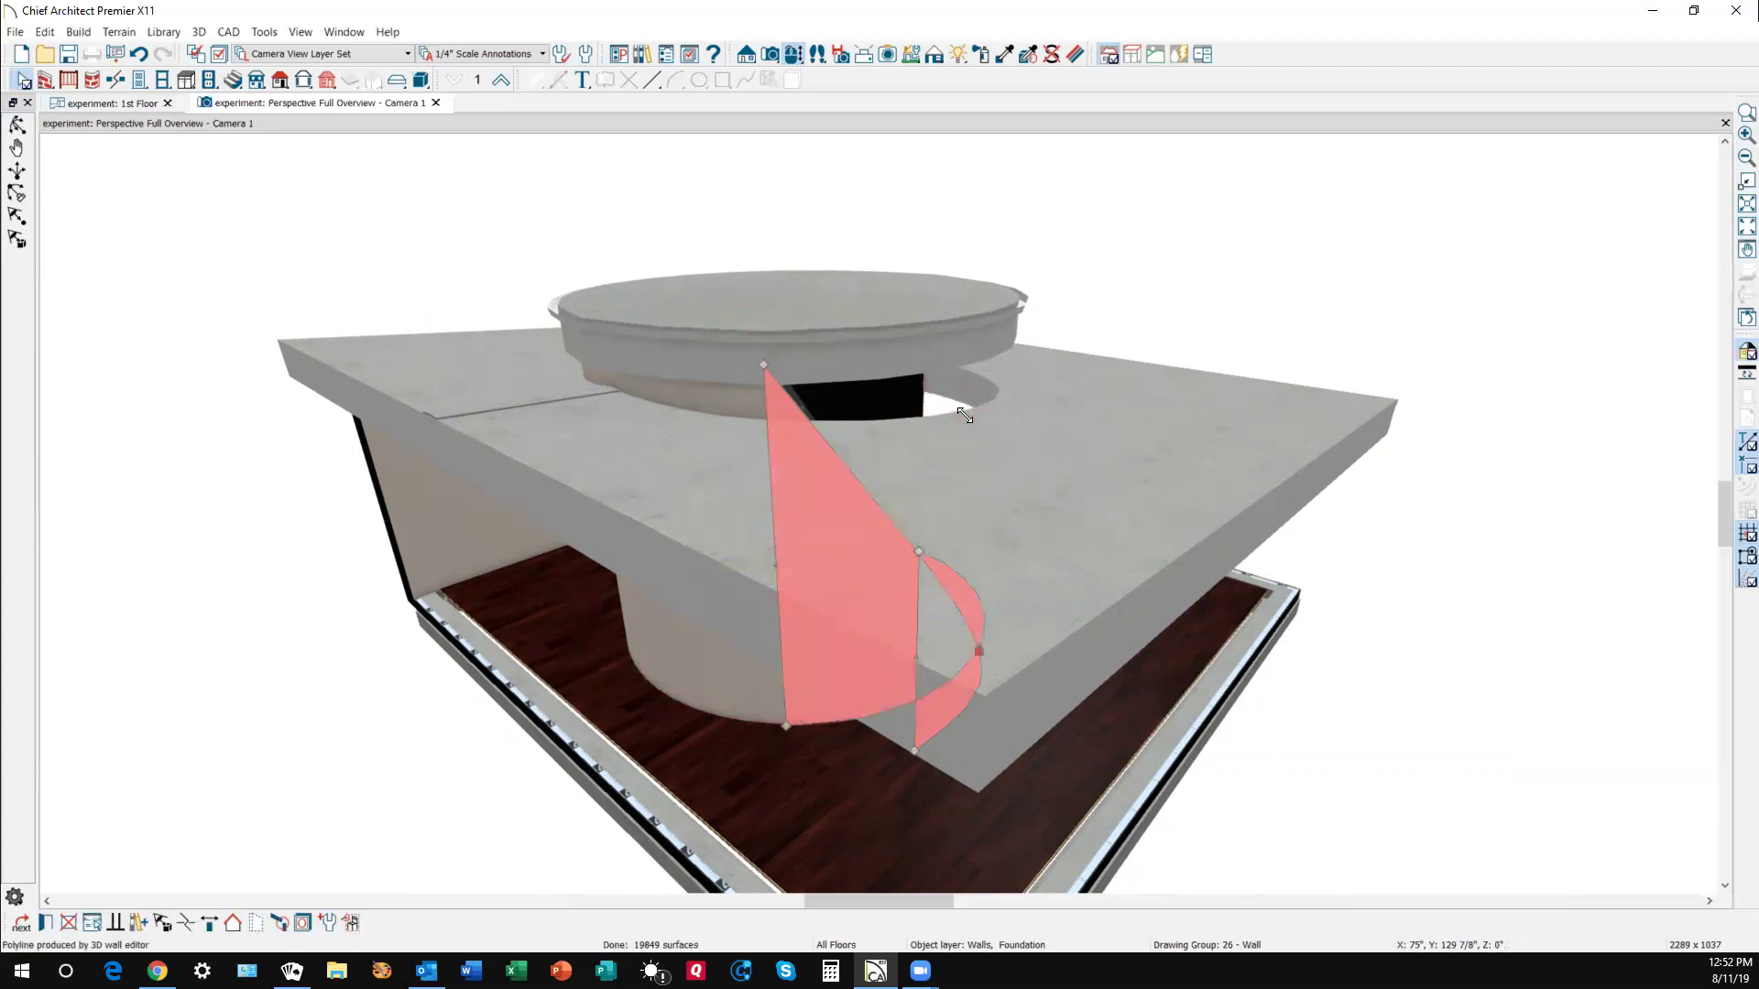
key(Escape)
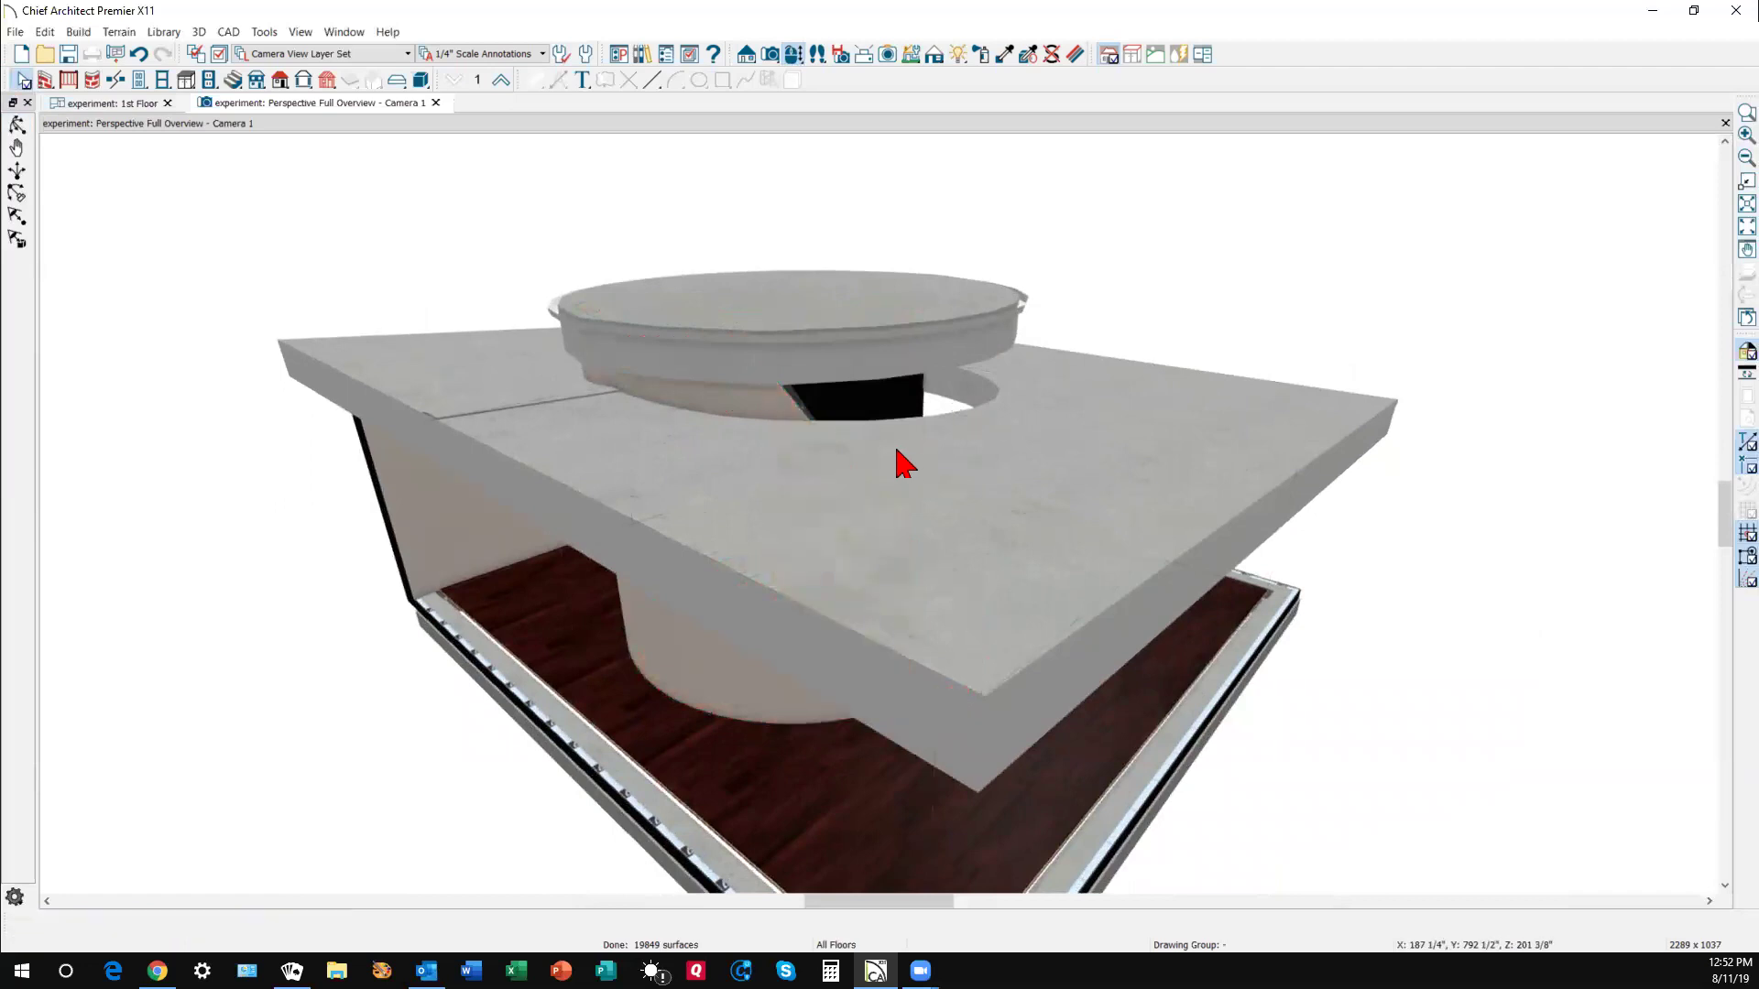
- Turn off Auto Rebuild Roofs in the 1st Floor plan's roof settings and check the 3D overview
key(ctrl+Tab)
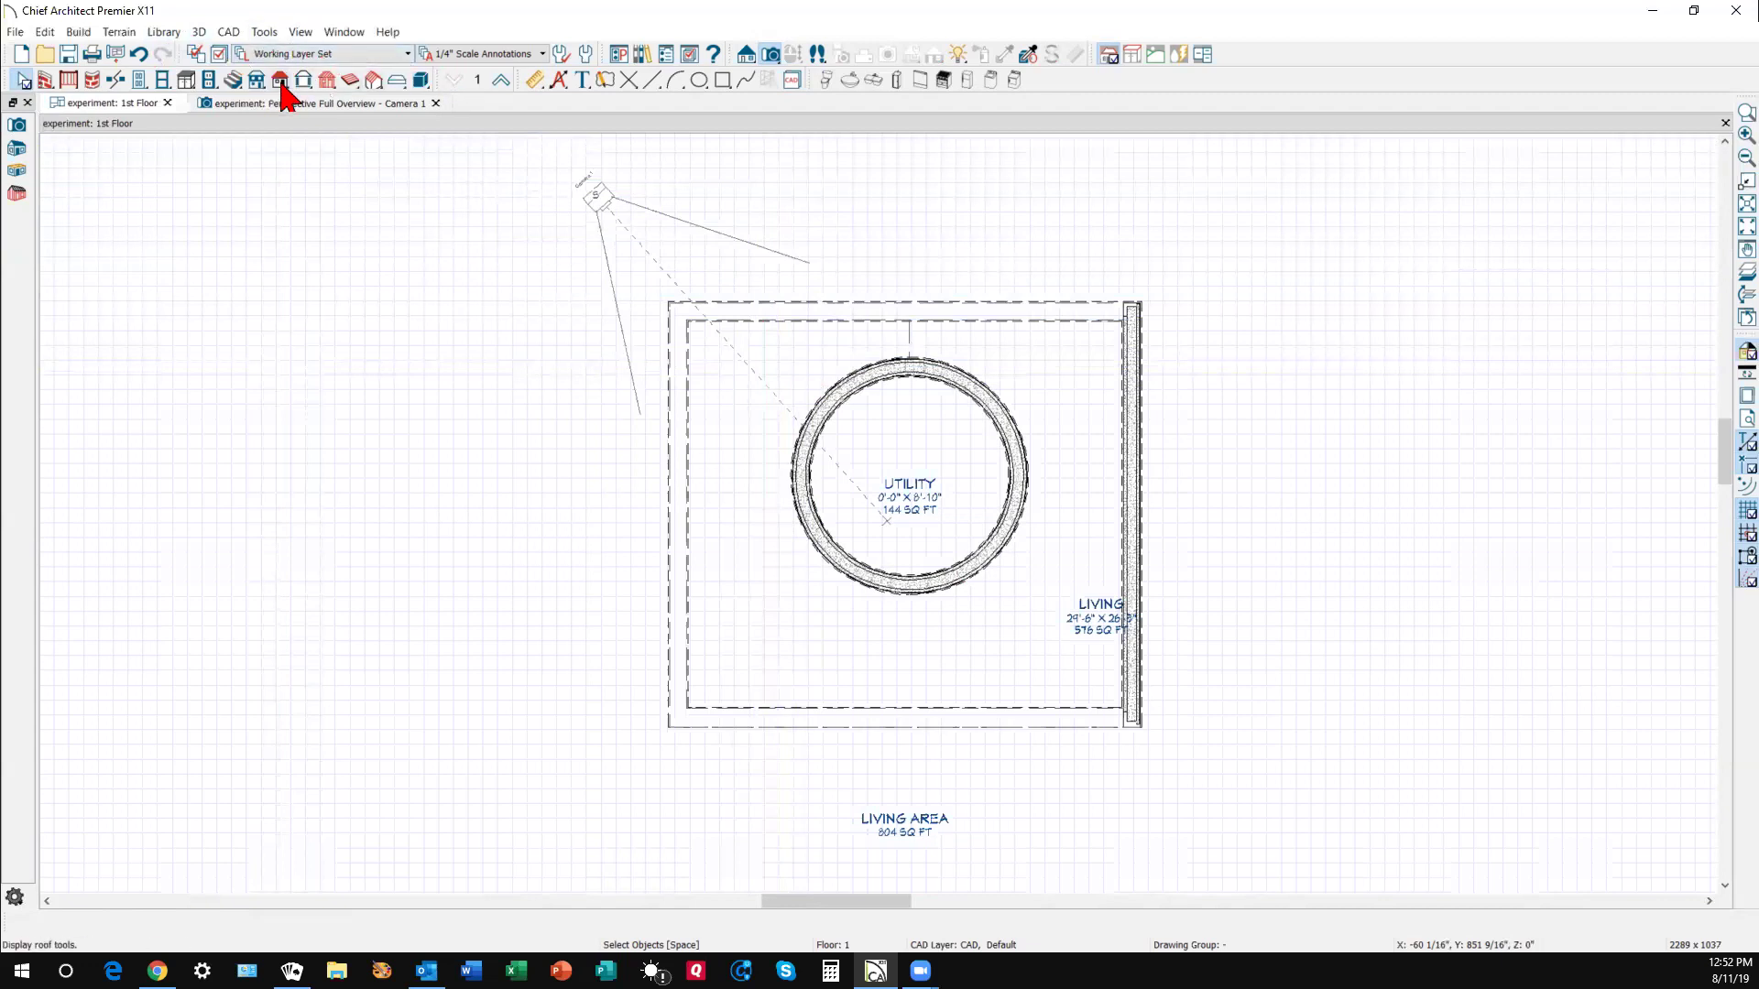
click(220, 54)
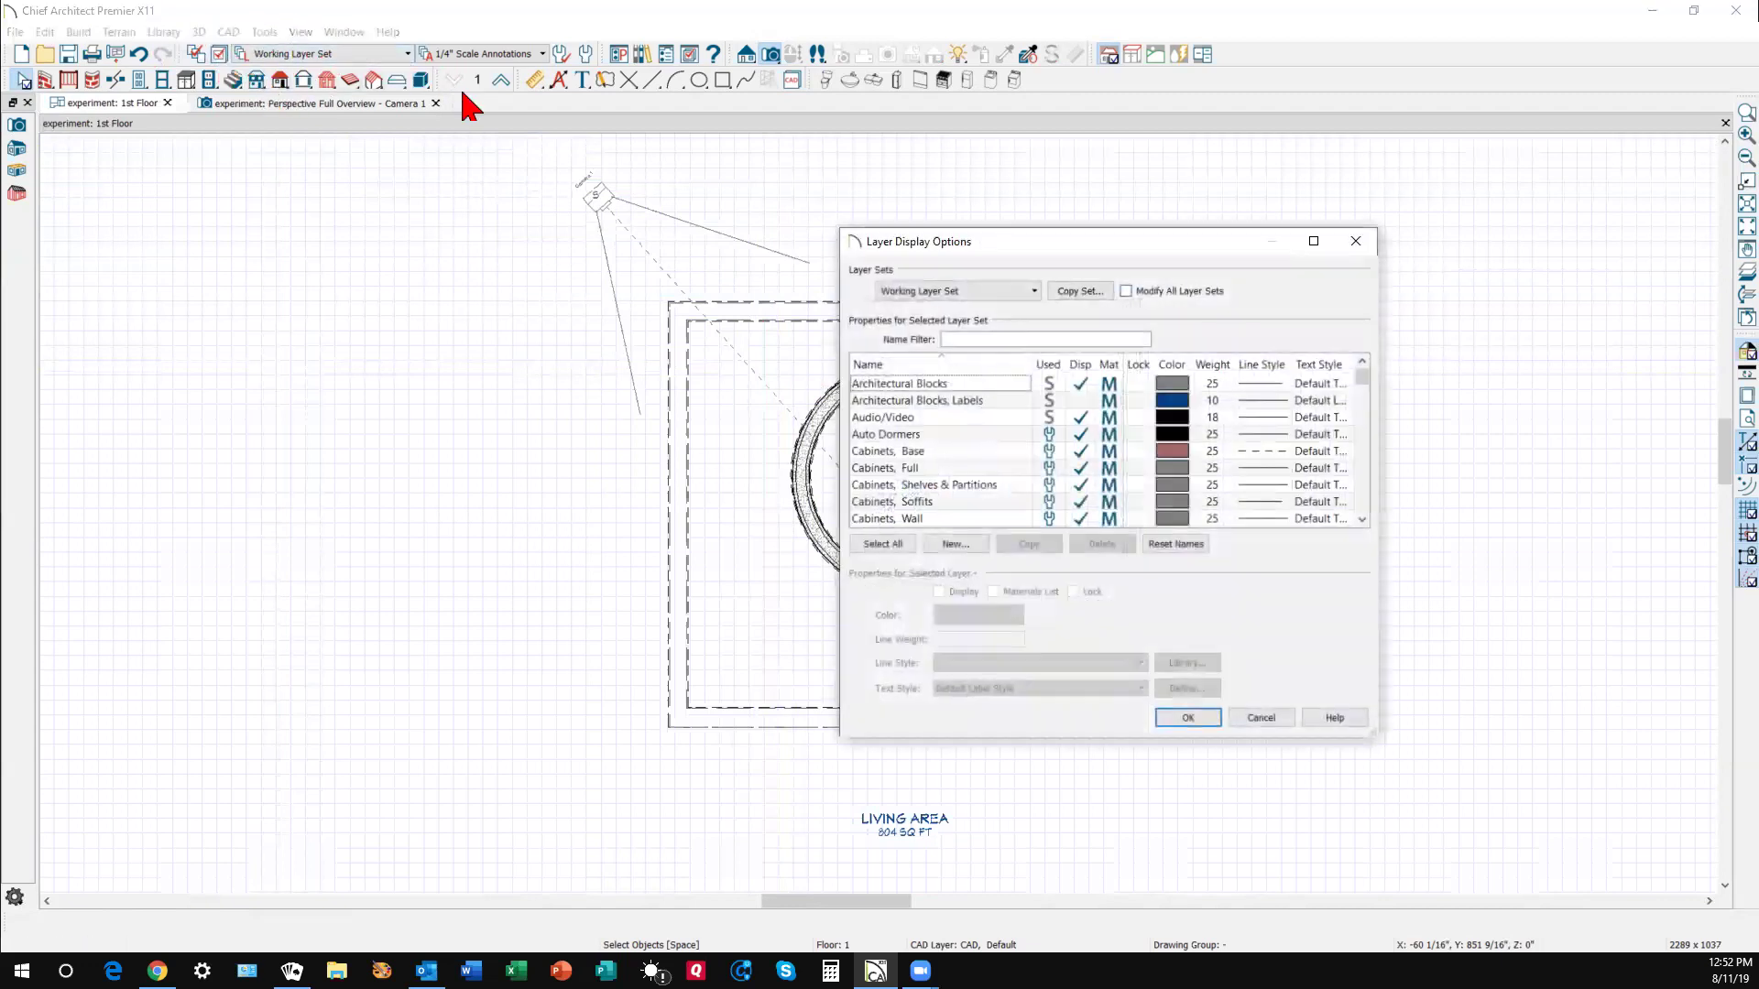
click(1356, 242)
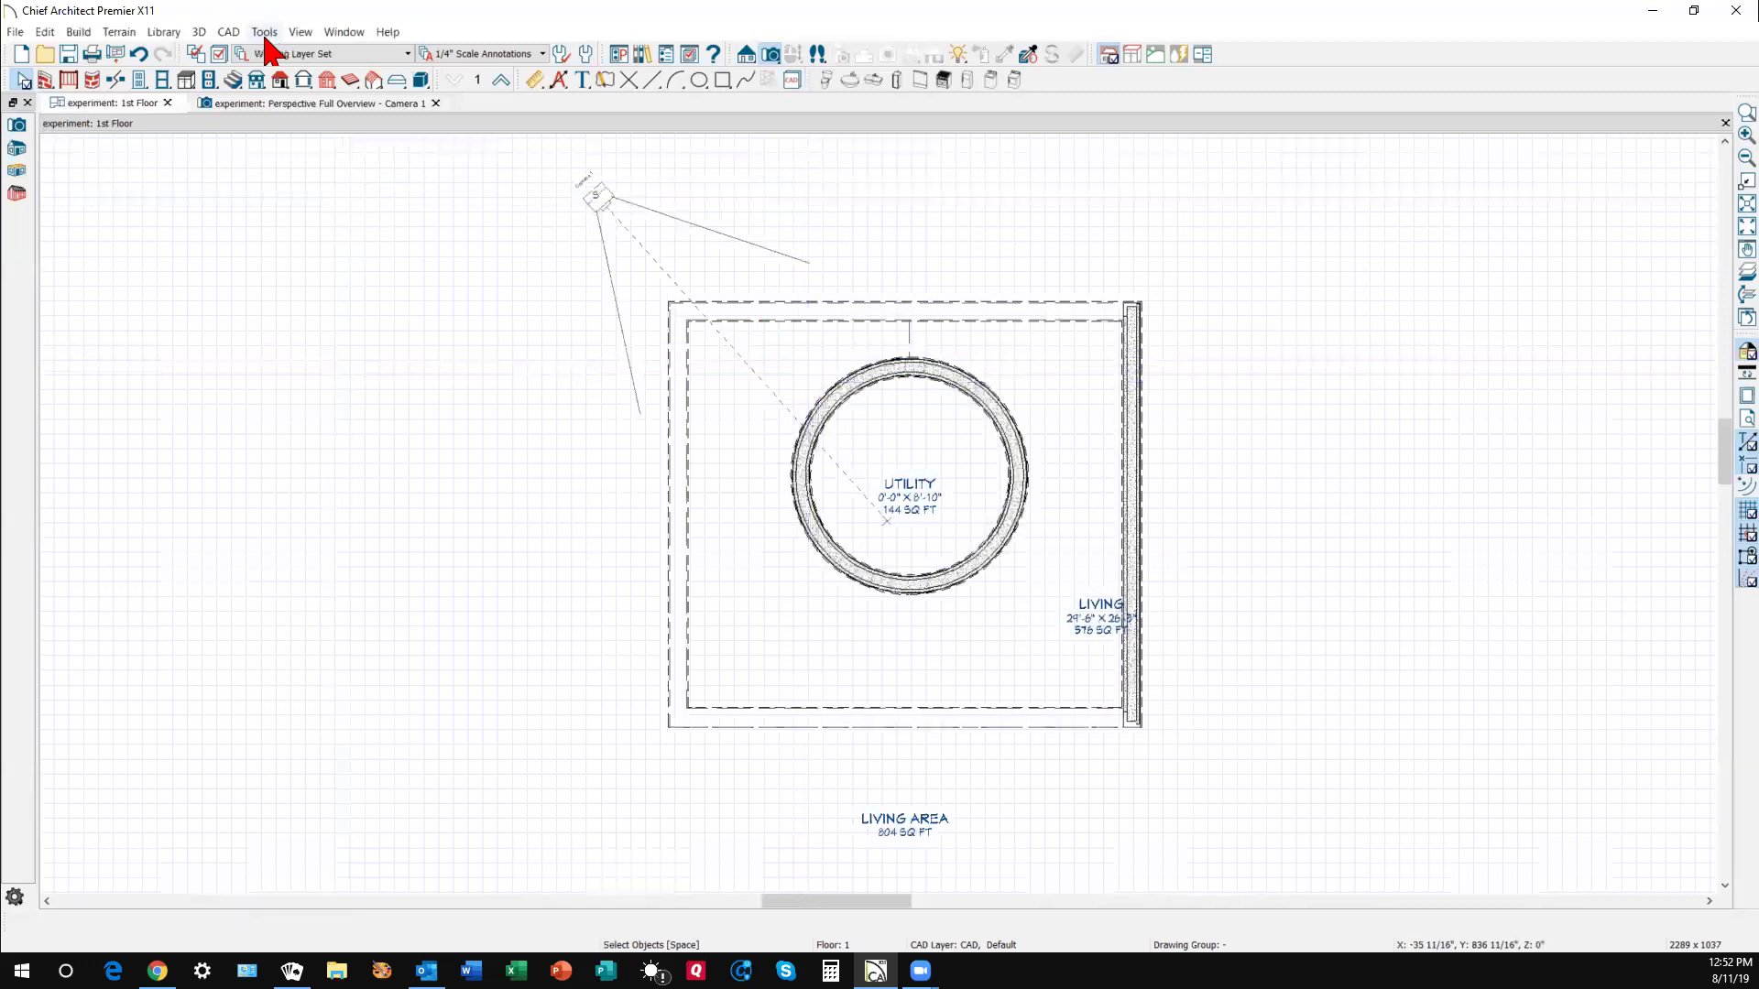
click(277, 82)
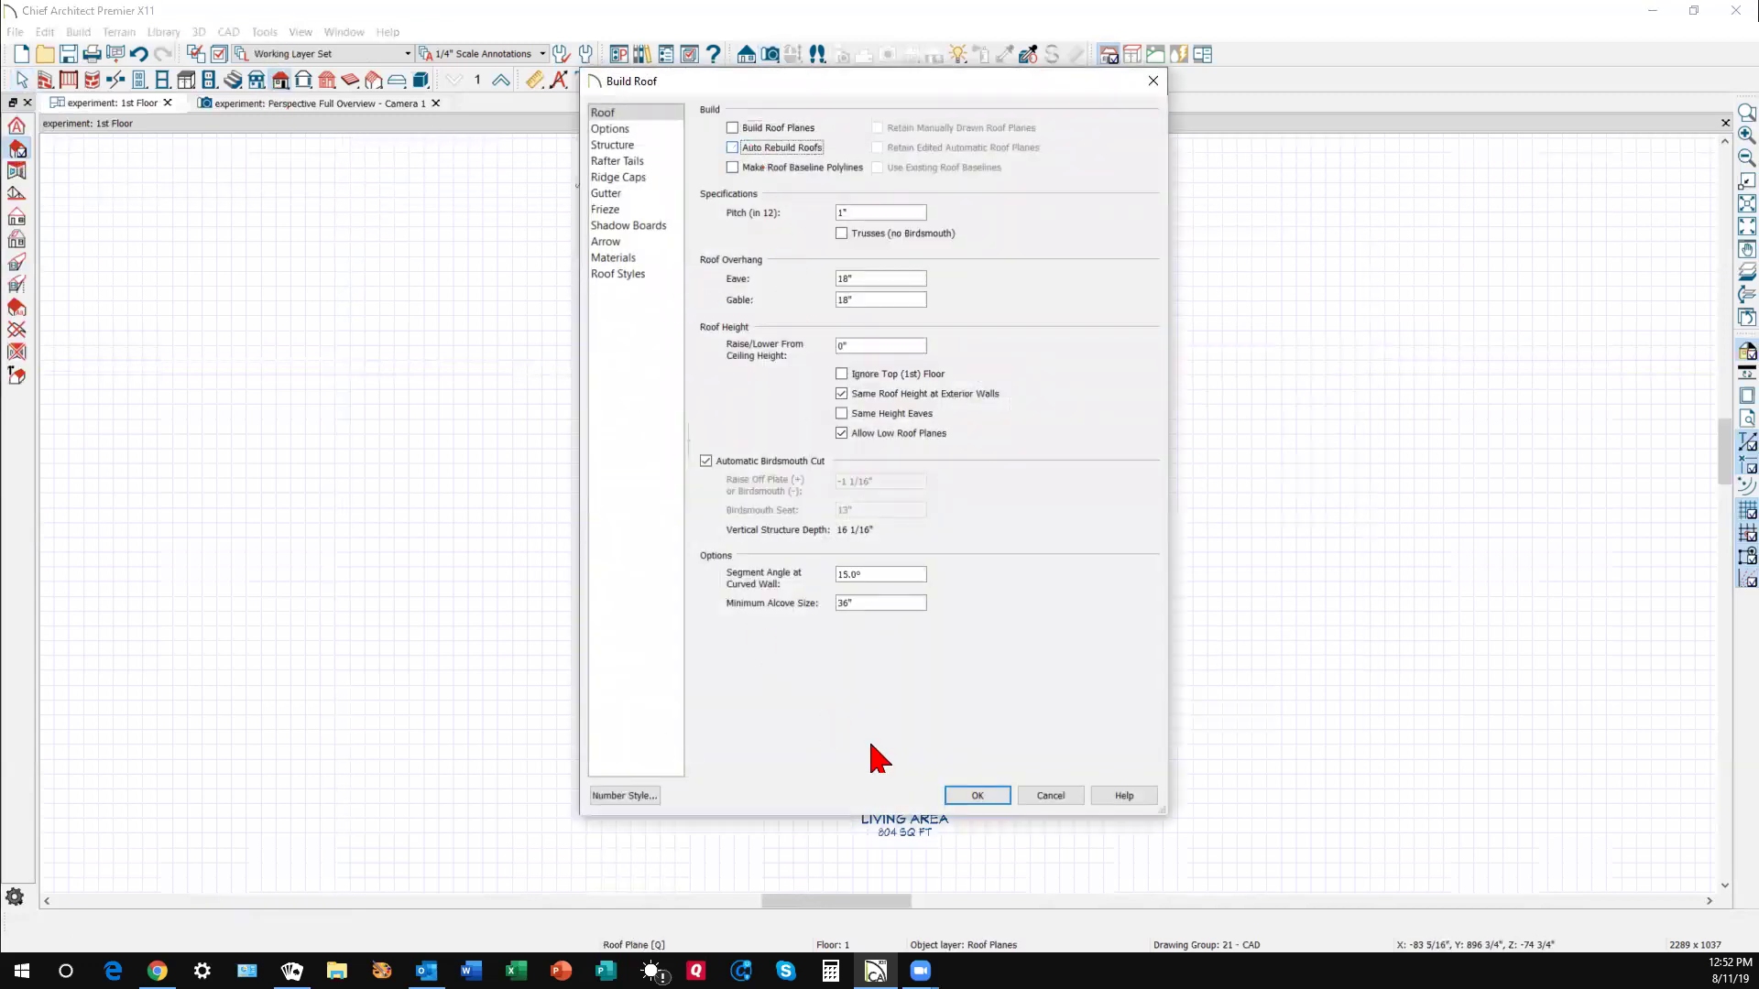
click(977, 795)
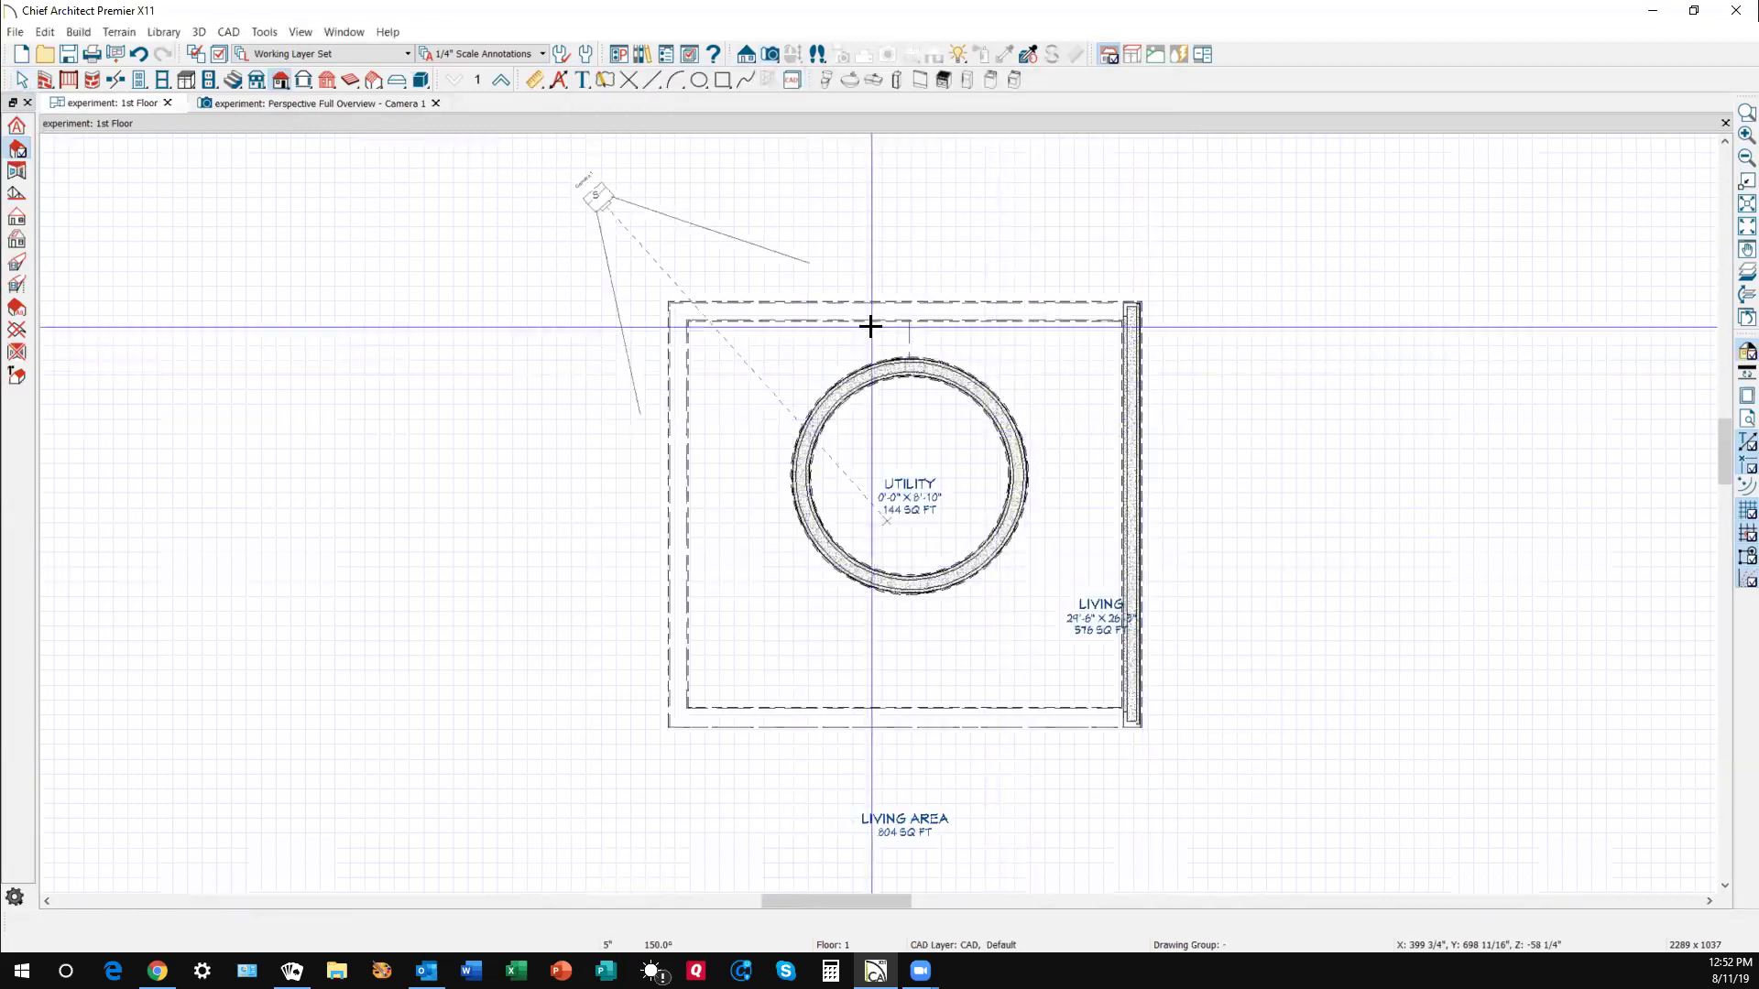
key(ctrl+Tab)
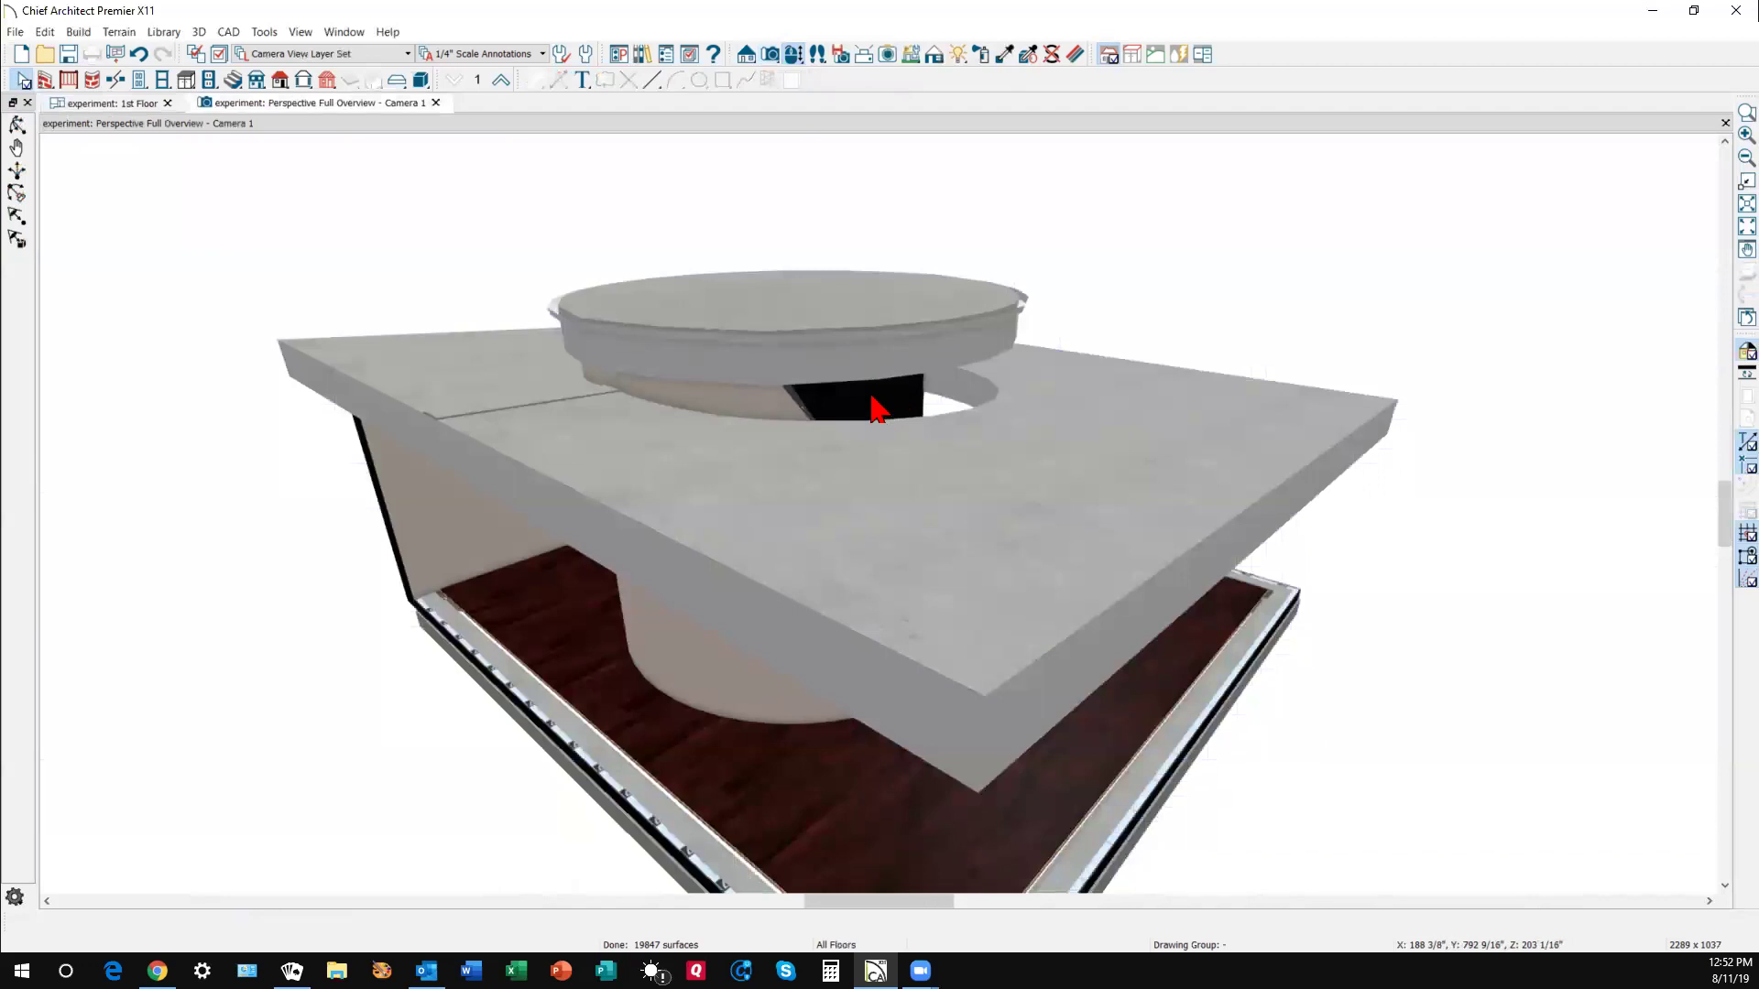
- Return to the 1st Floor plan and hide the "Walls, Invisible" layer in the Working Layer Set
key(ctrl+Tab)
scroll(863, 503, up, 3)
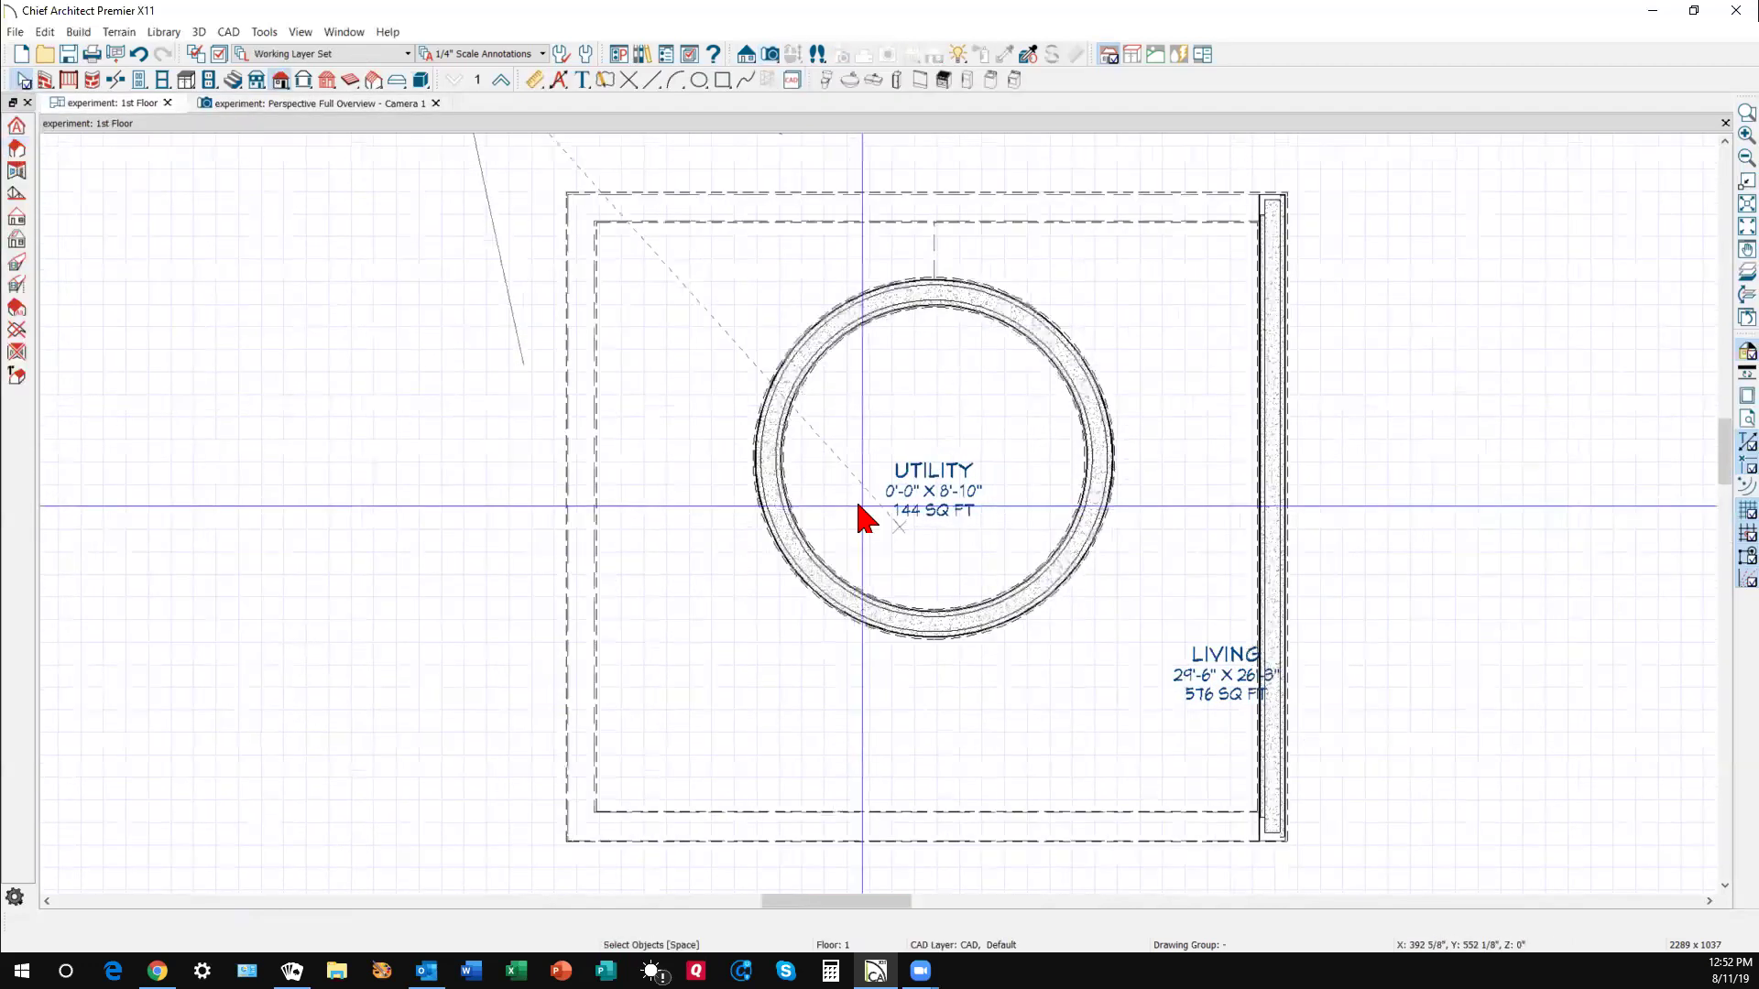
scroll(864, 520, up, 1)
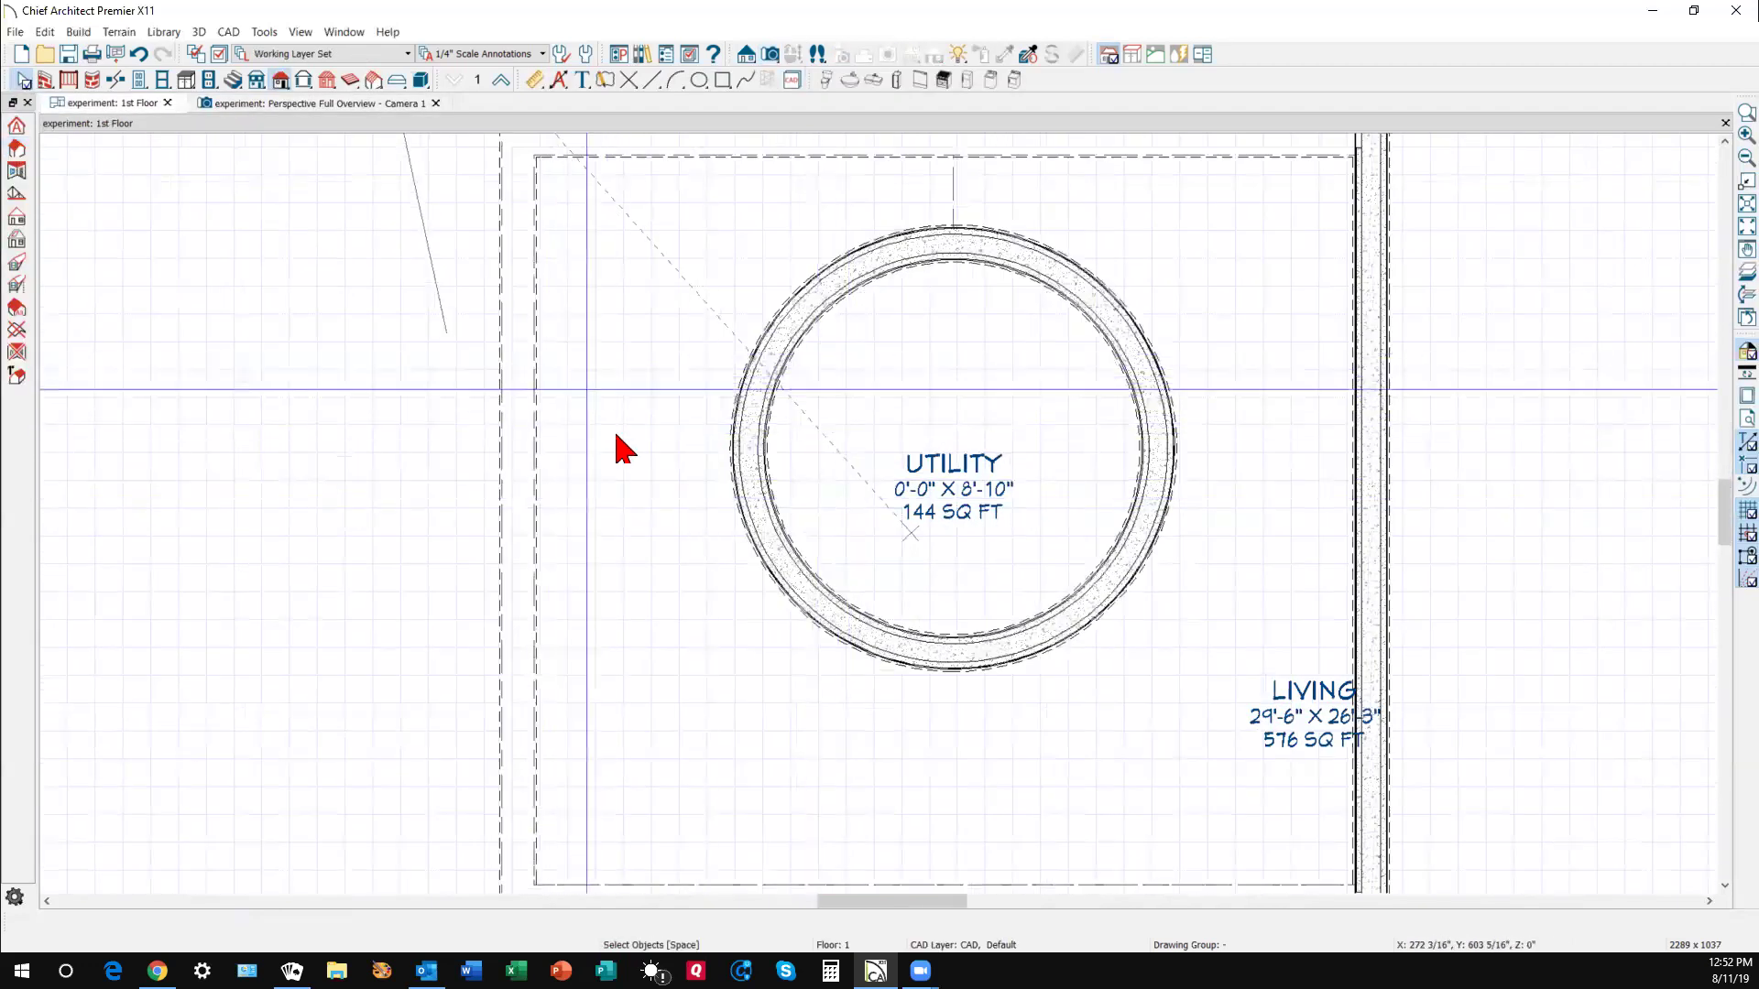
scroll(614, 443, down, 1)
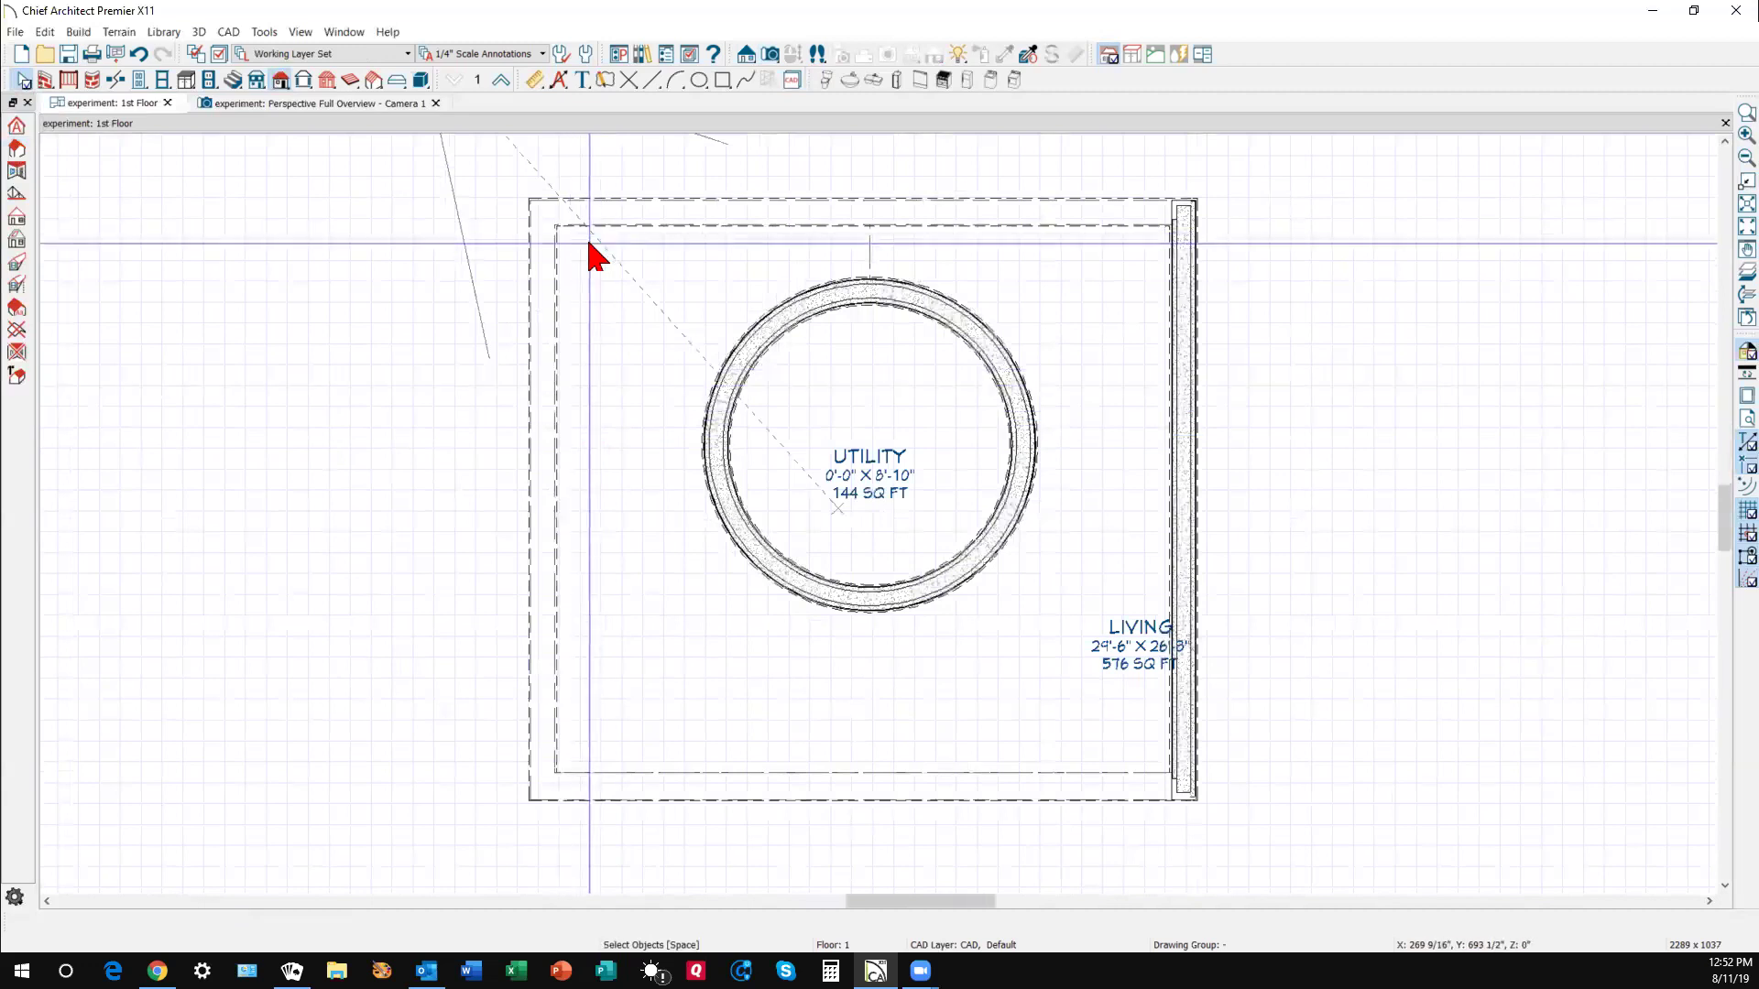
click(219, 54)
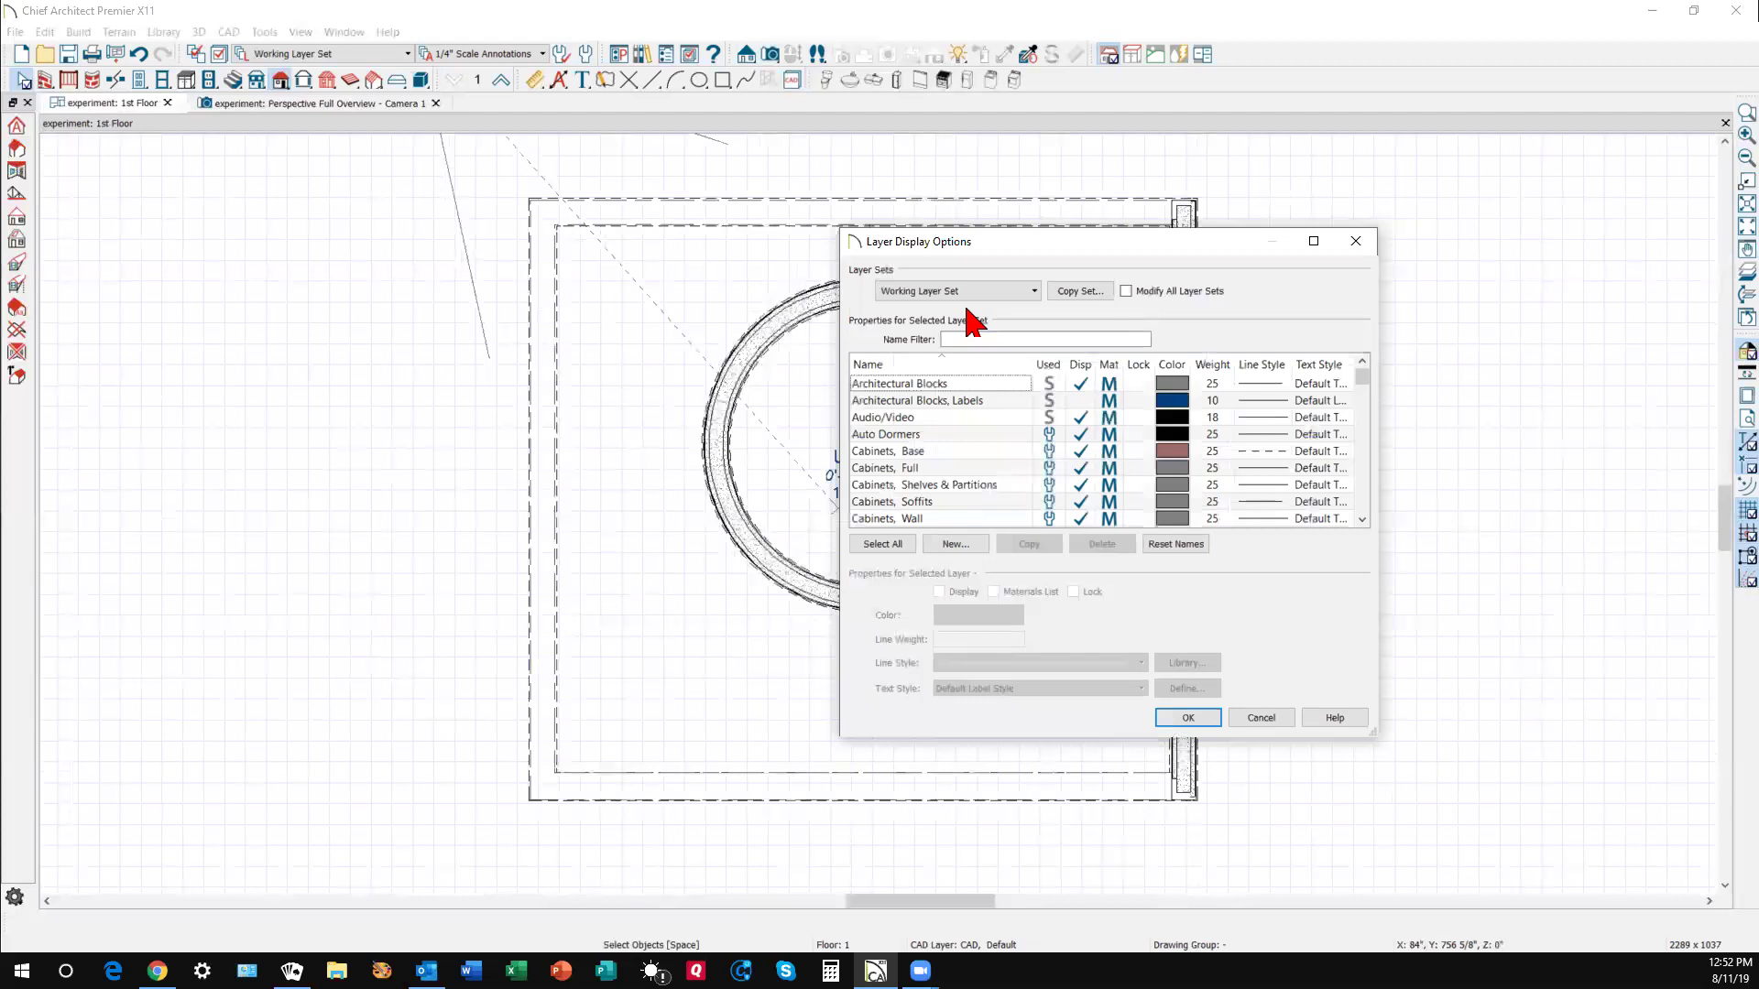
key(w)
scroll(1060, 404, down, 3)
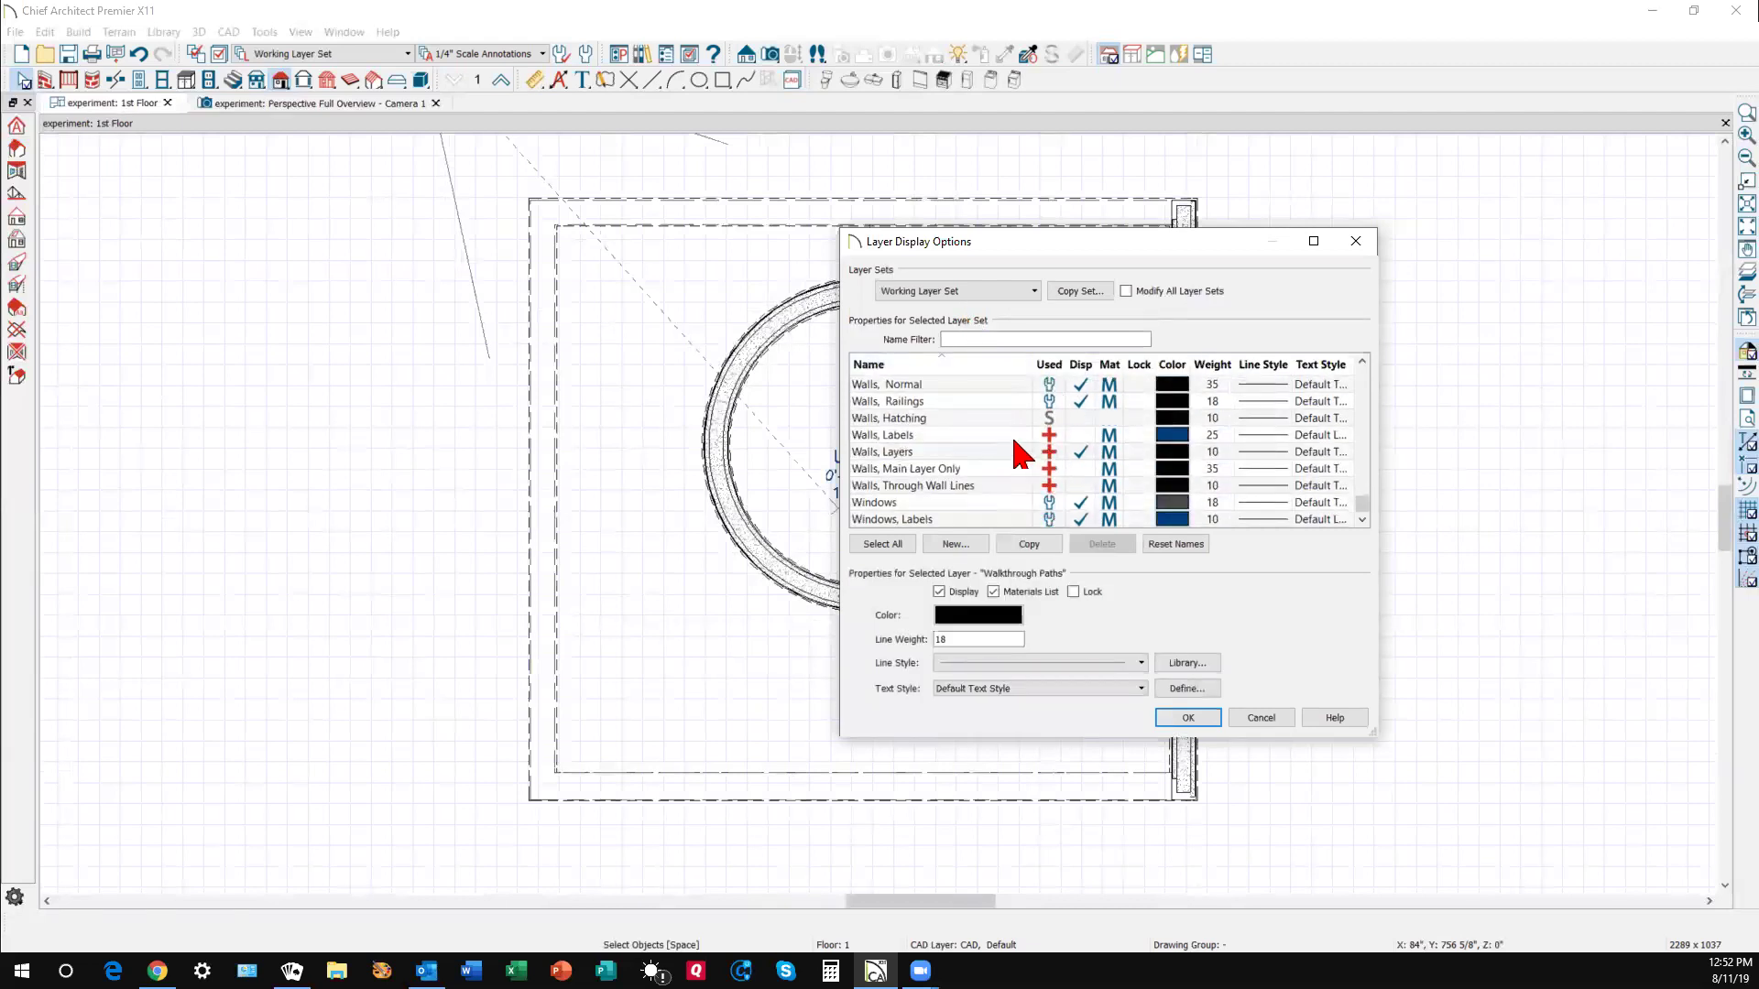
scroll(1019, 455, up, 2)
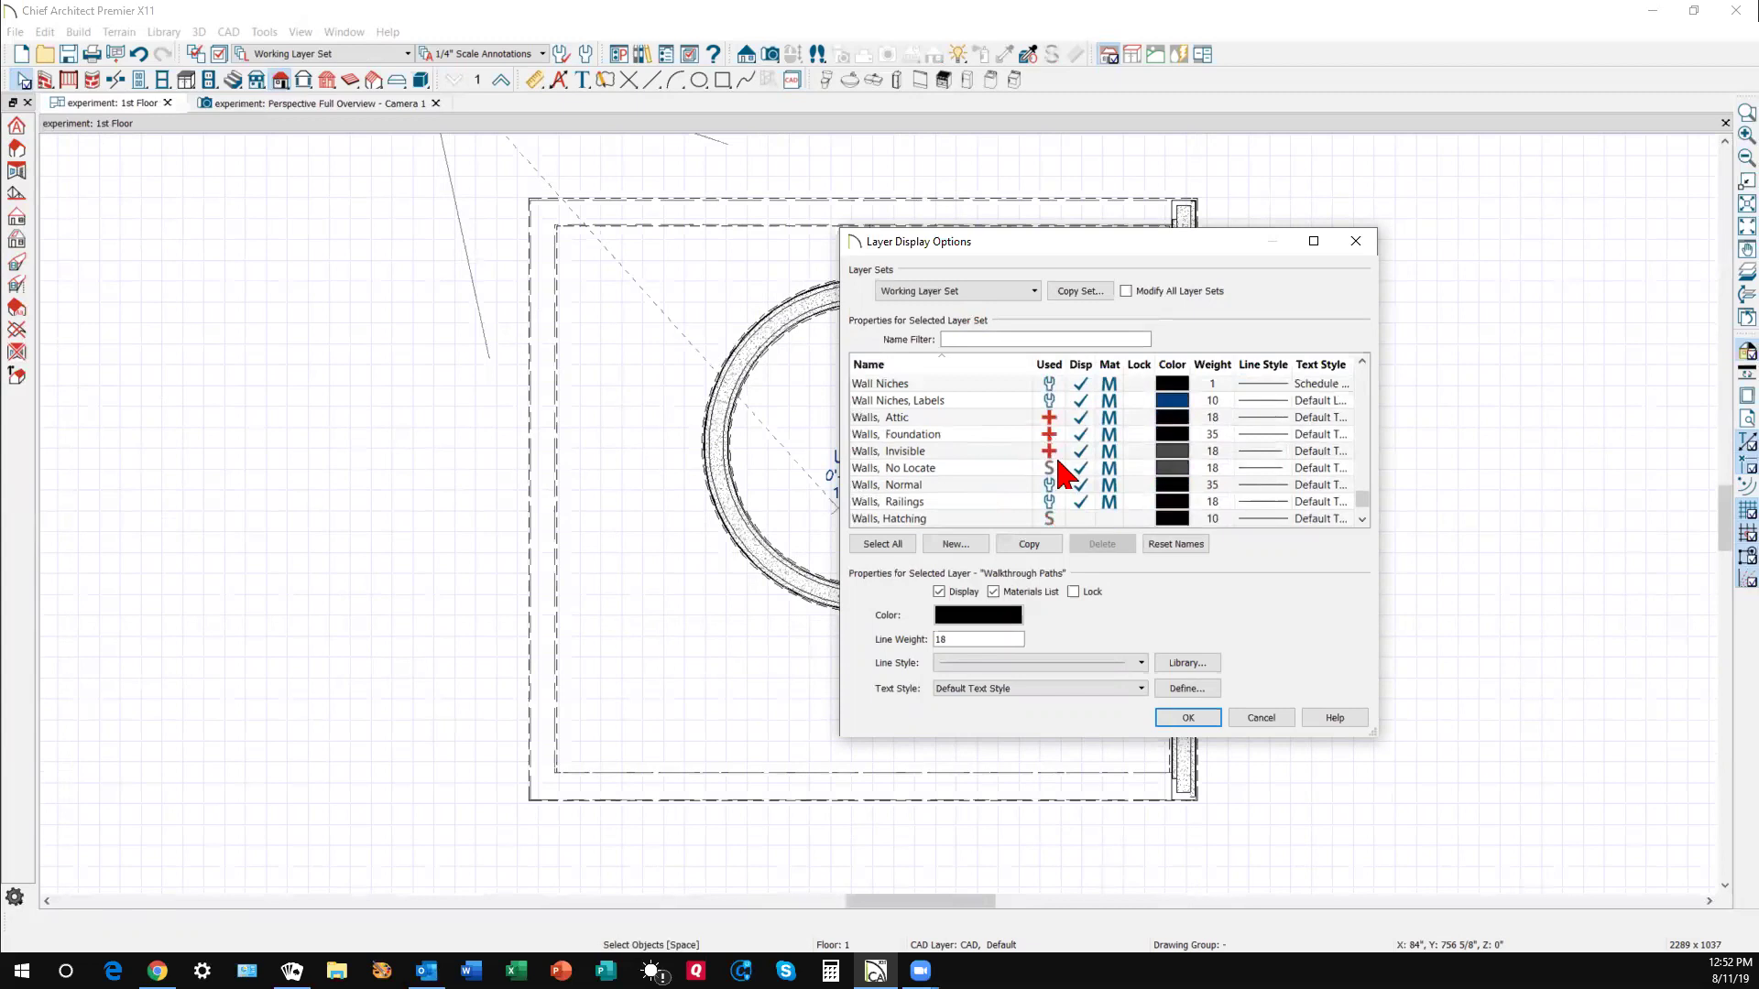
click(1188, 717)
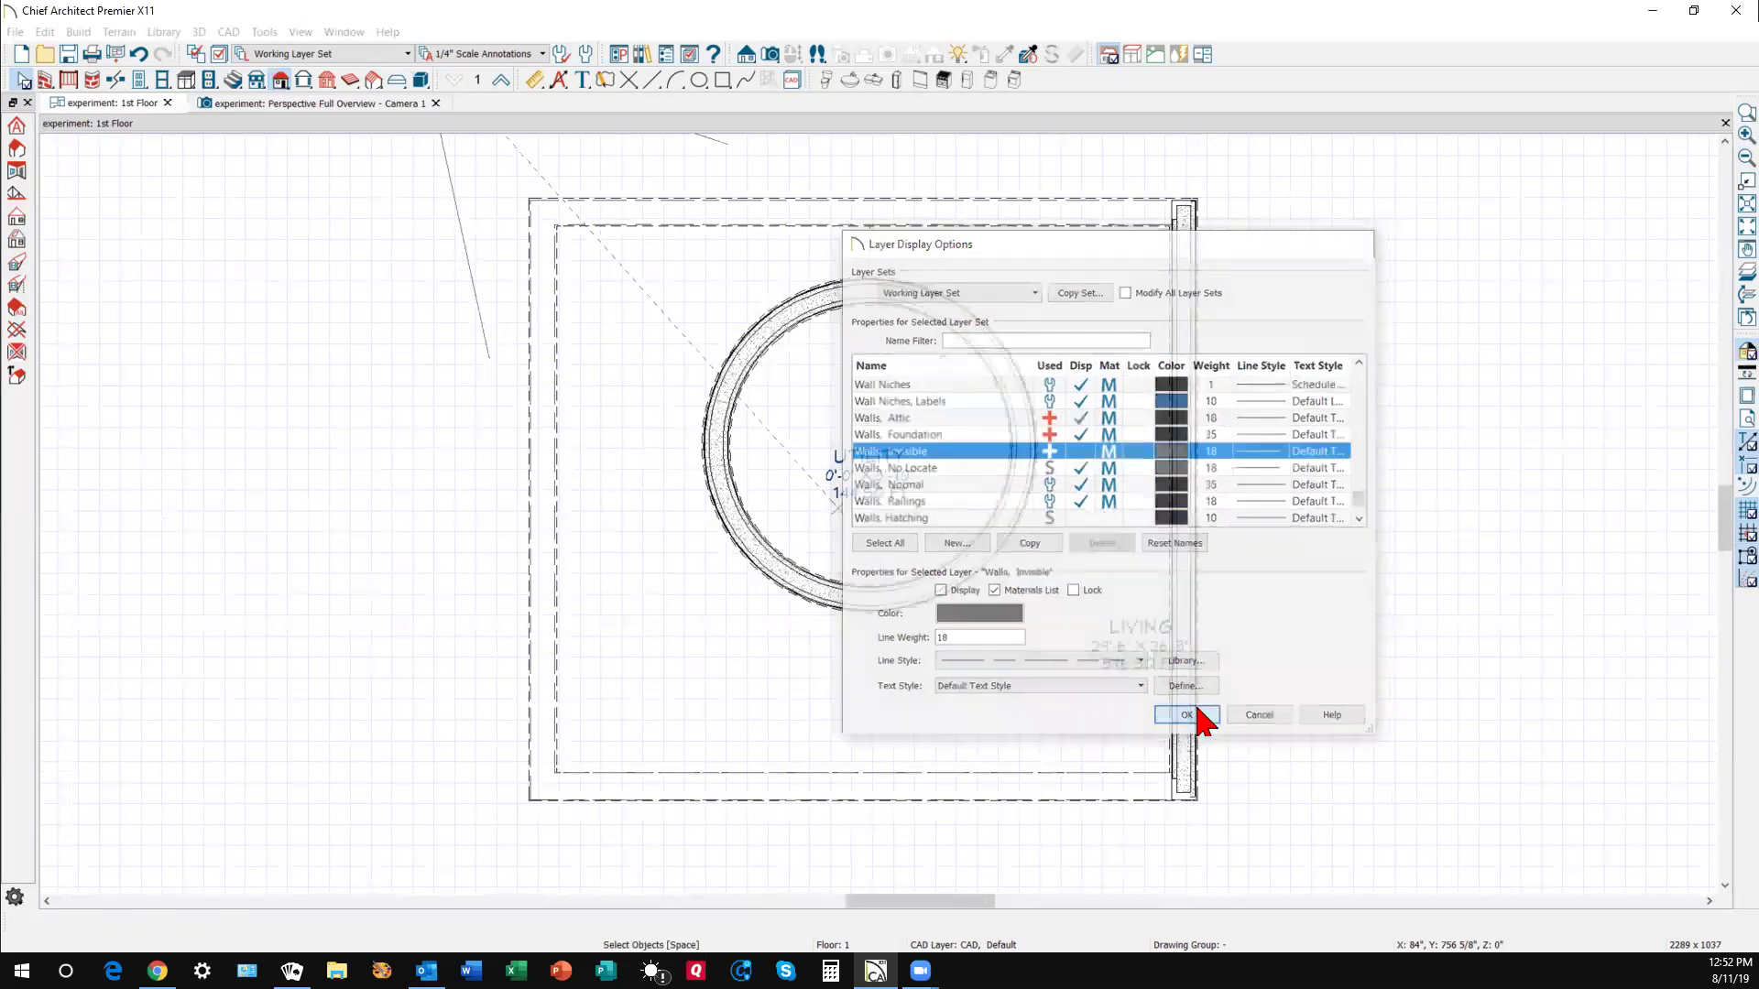
- Inspect the round tower's curved foundation wall and its surrounding edges in the floor plan
scroll(738, 302, up, 5)
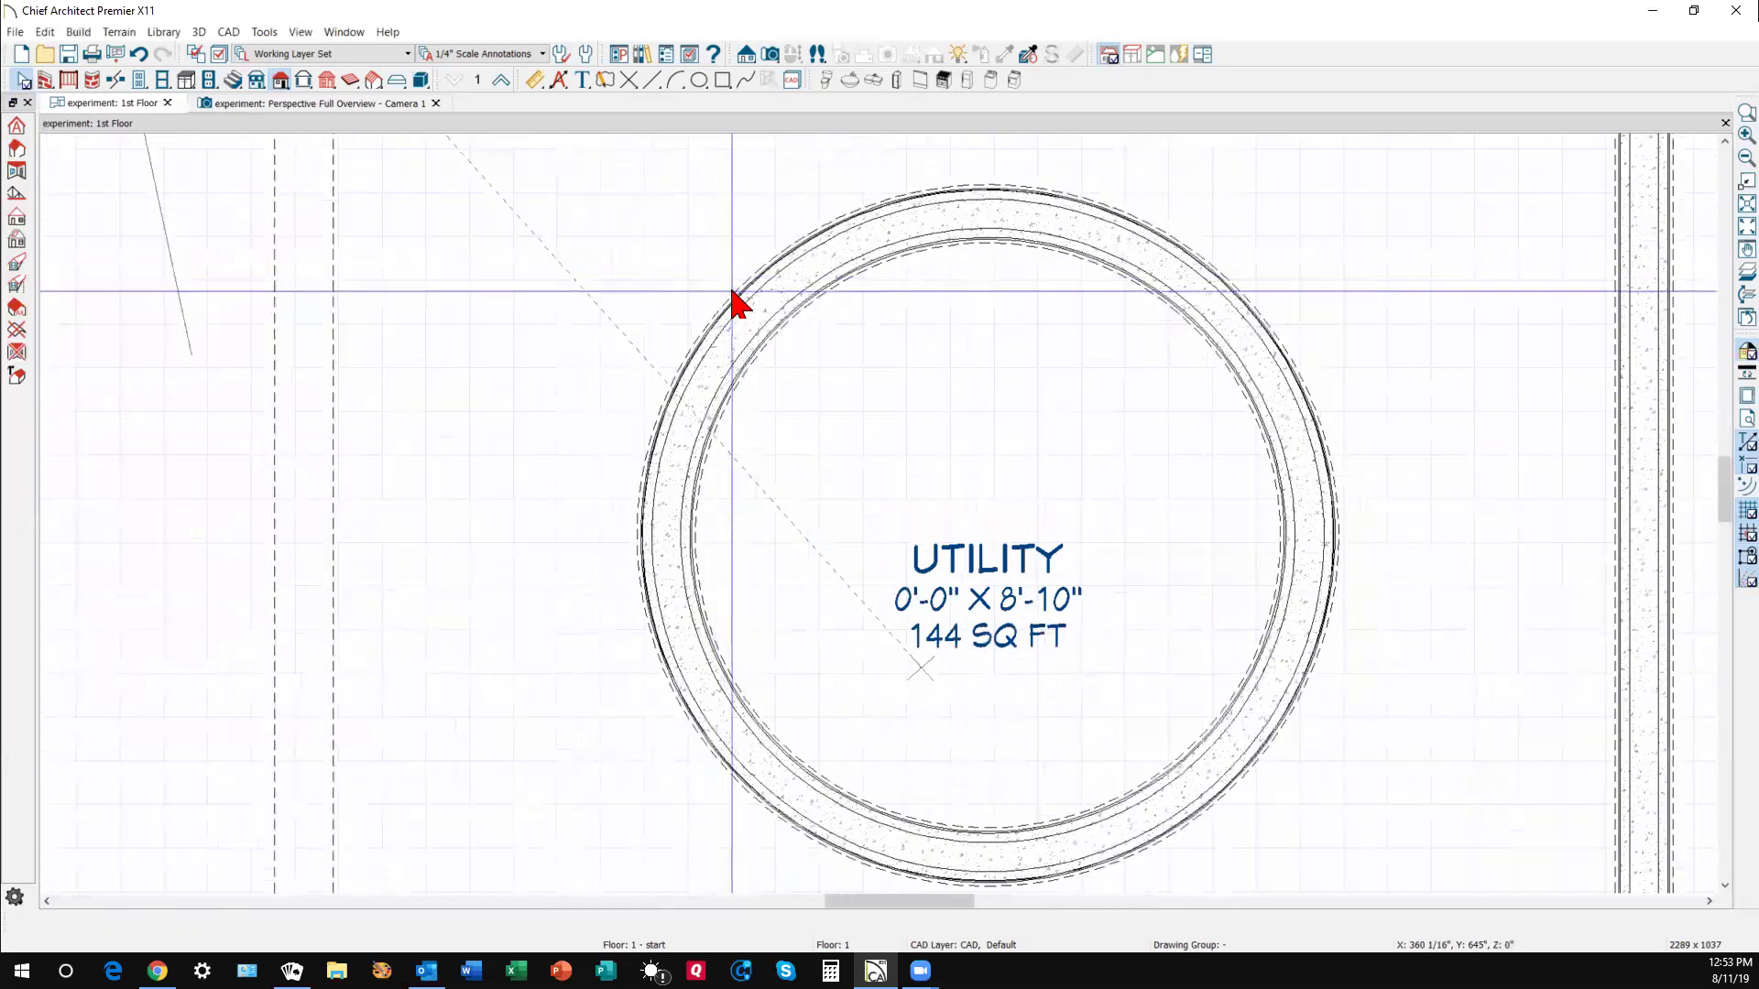
click(737, 302)
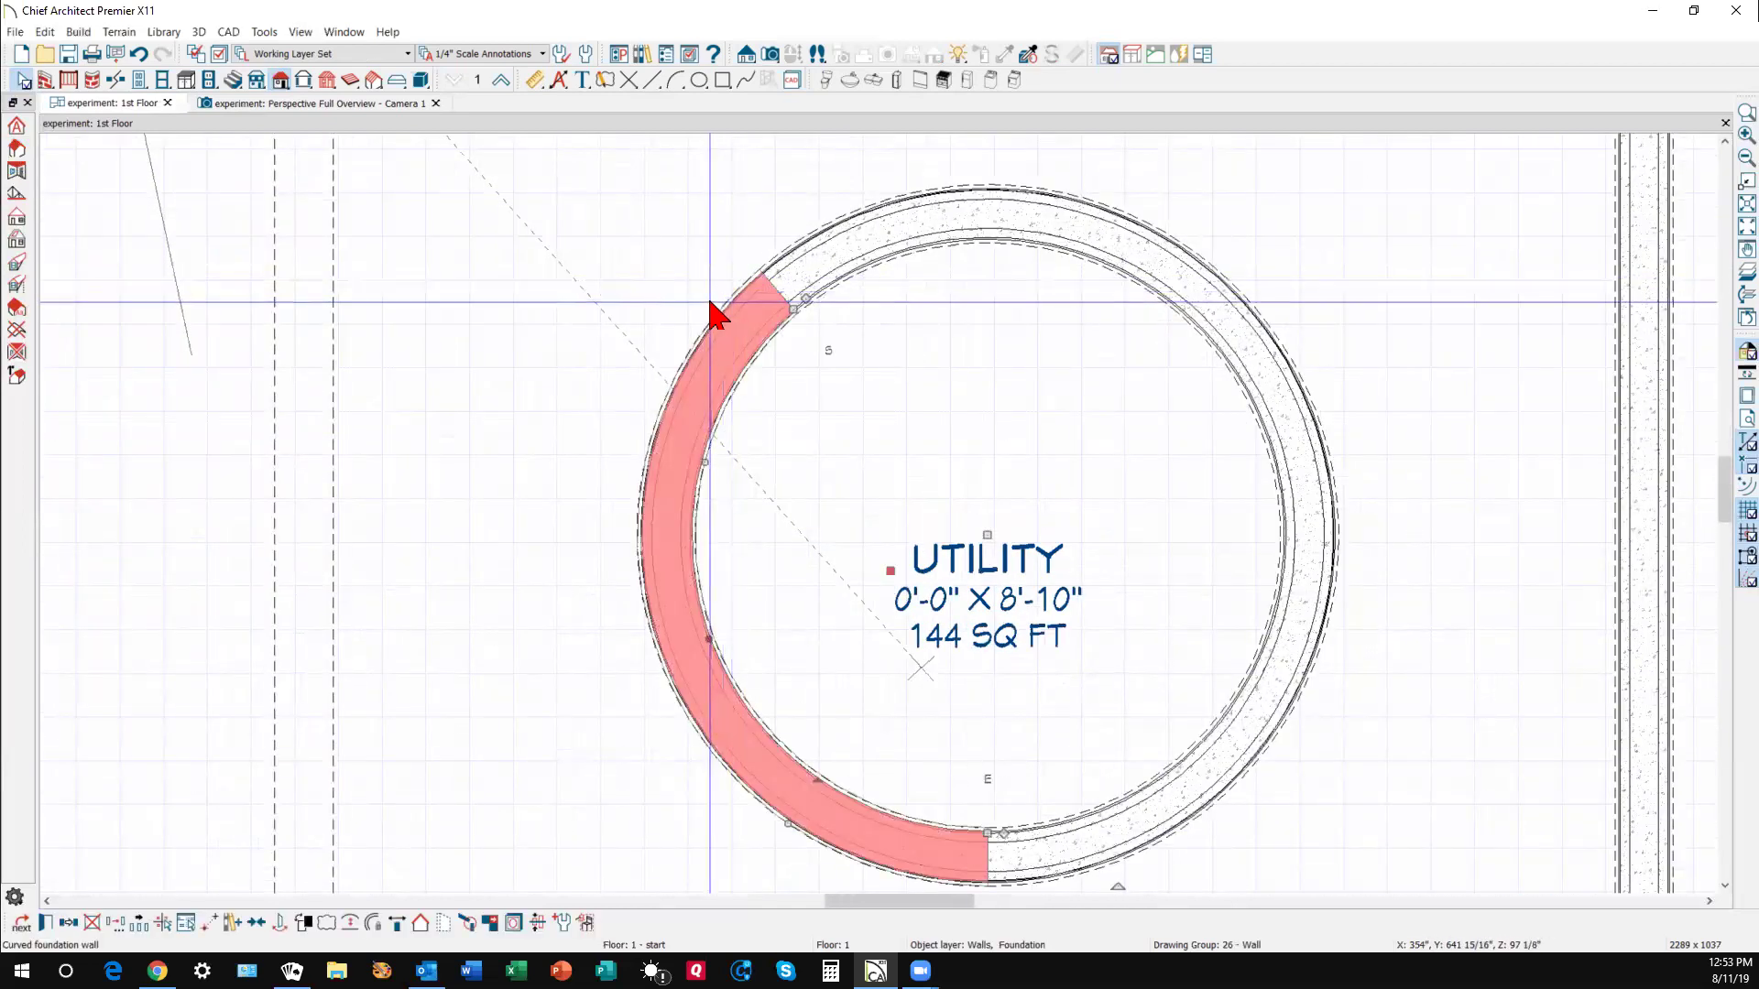
click(696, 271)
click(714, 315)
click(714, 317)
key(Escape)
scroll(714, 317, down, 2)
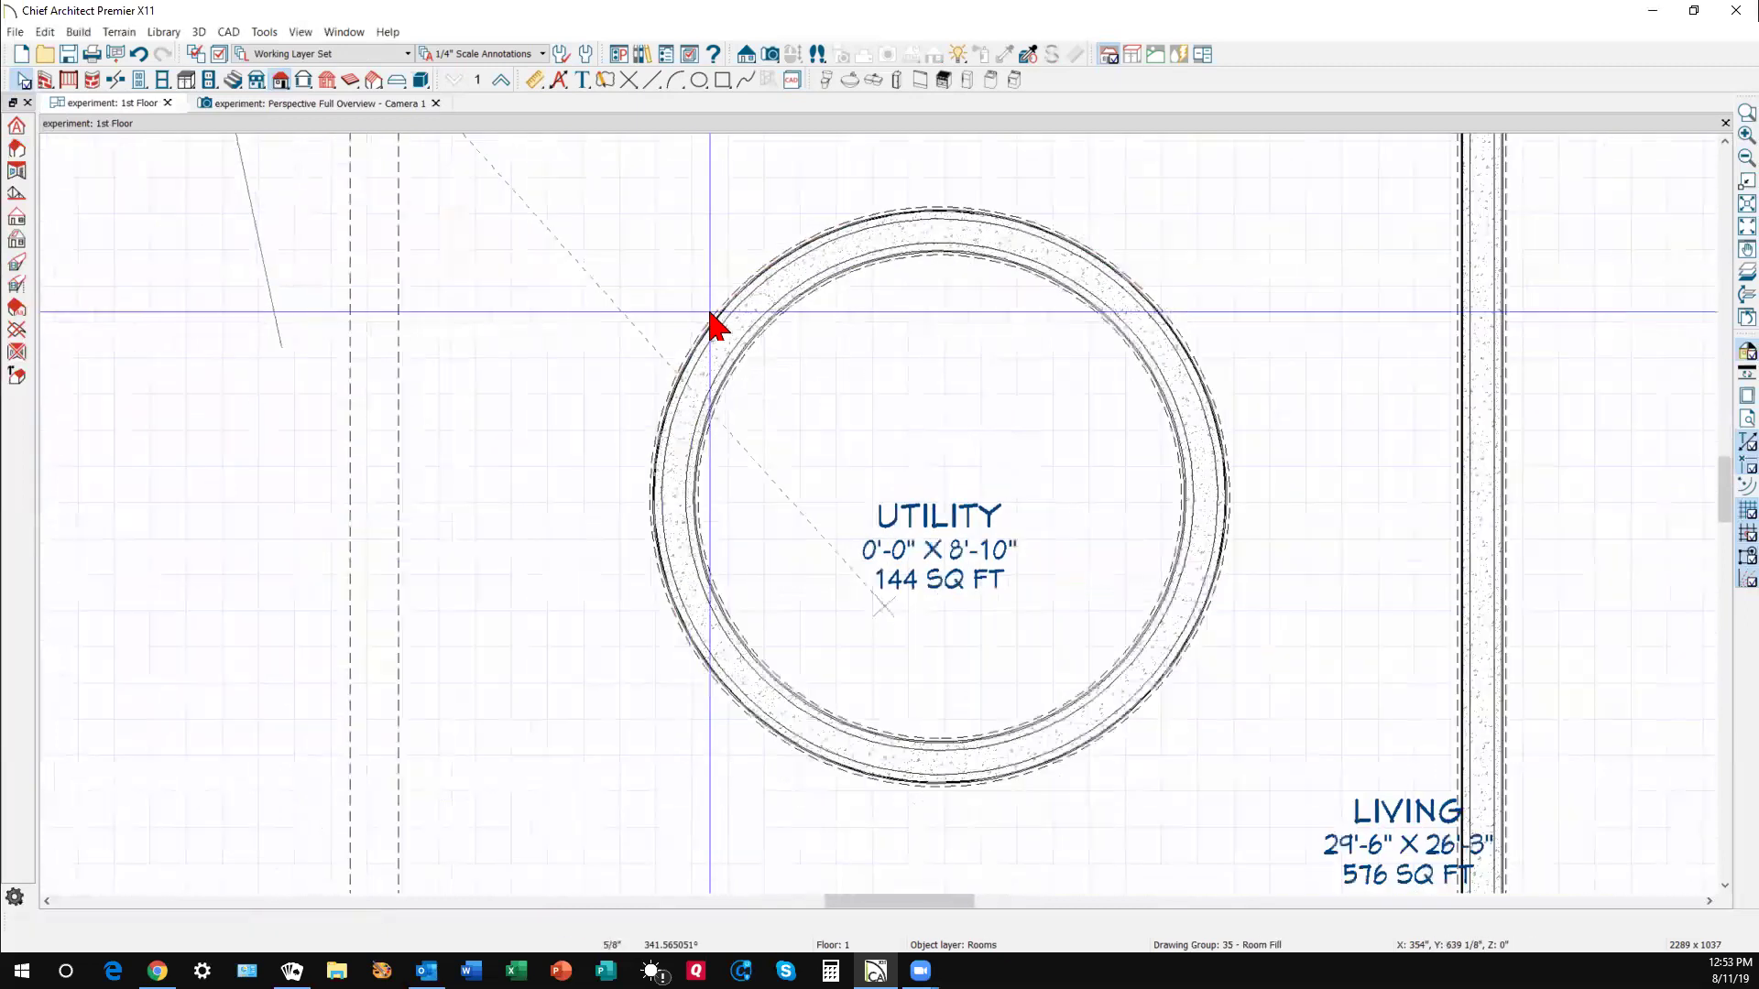
- Turn on display of the "Roof Planes" and "Roofs, Baselines" layers in the Working Layer Set
scroll(716, 322, down, 2)
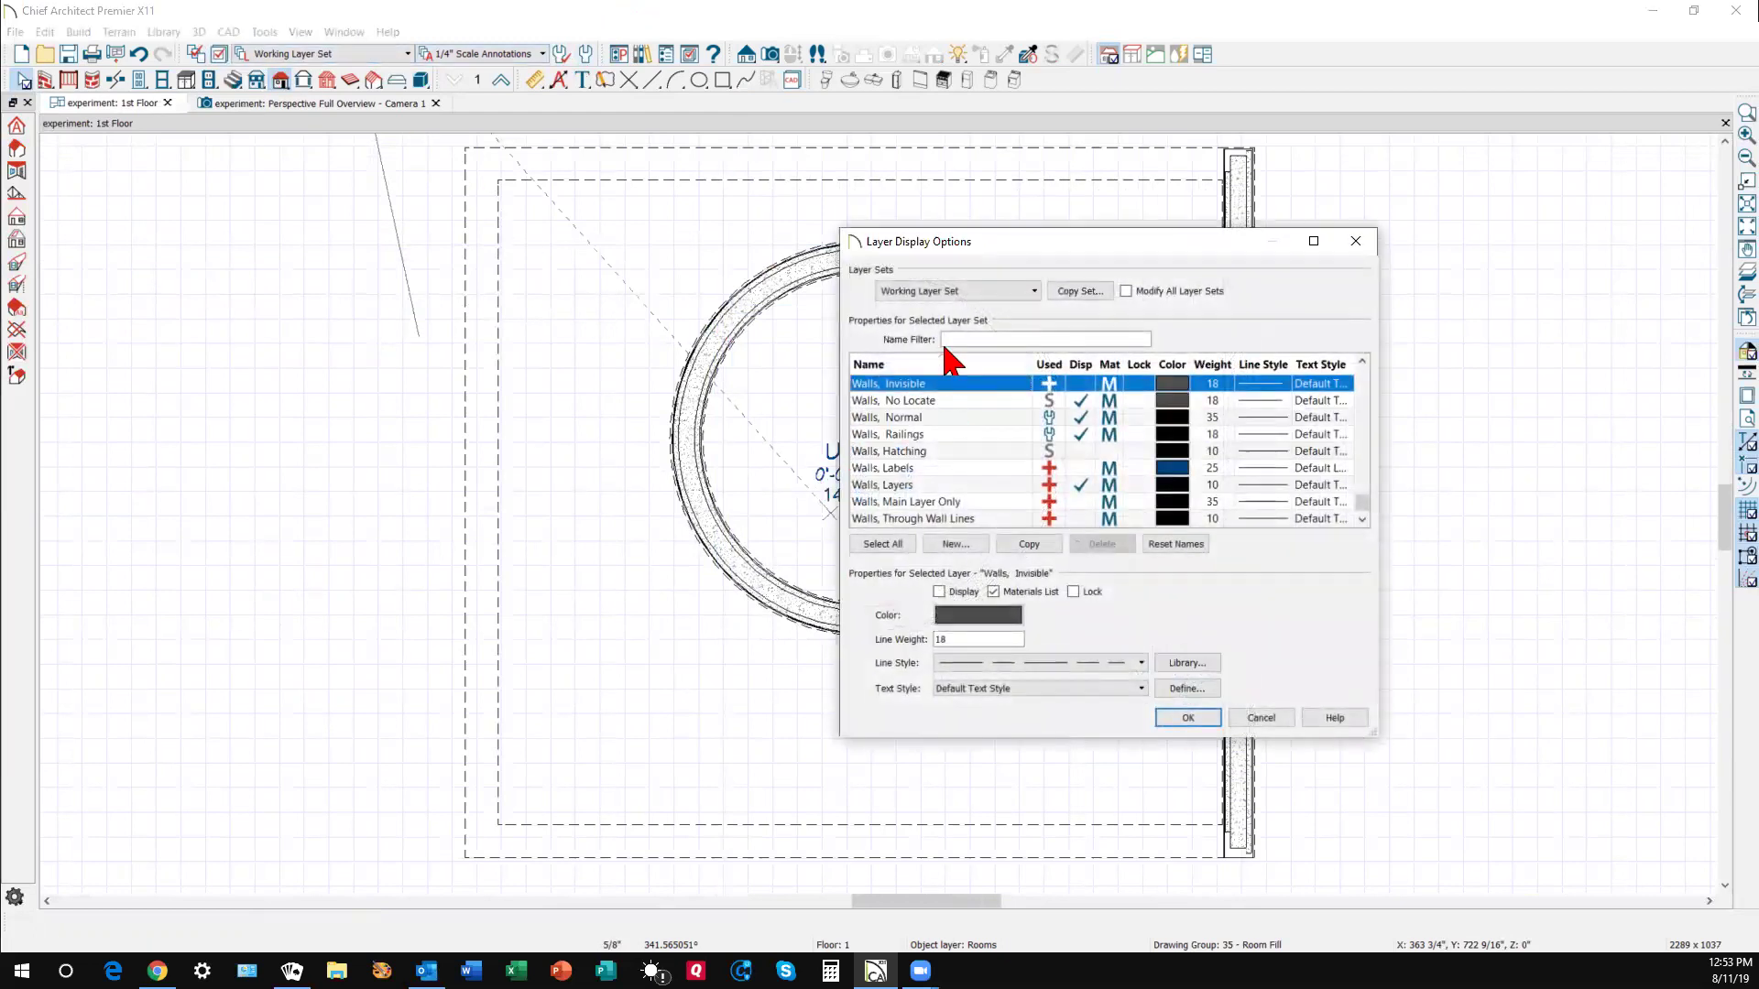
key(r)
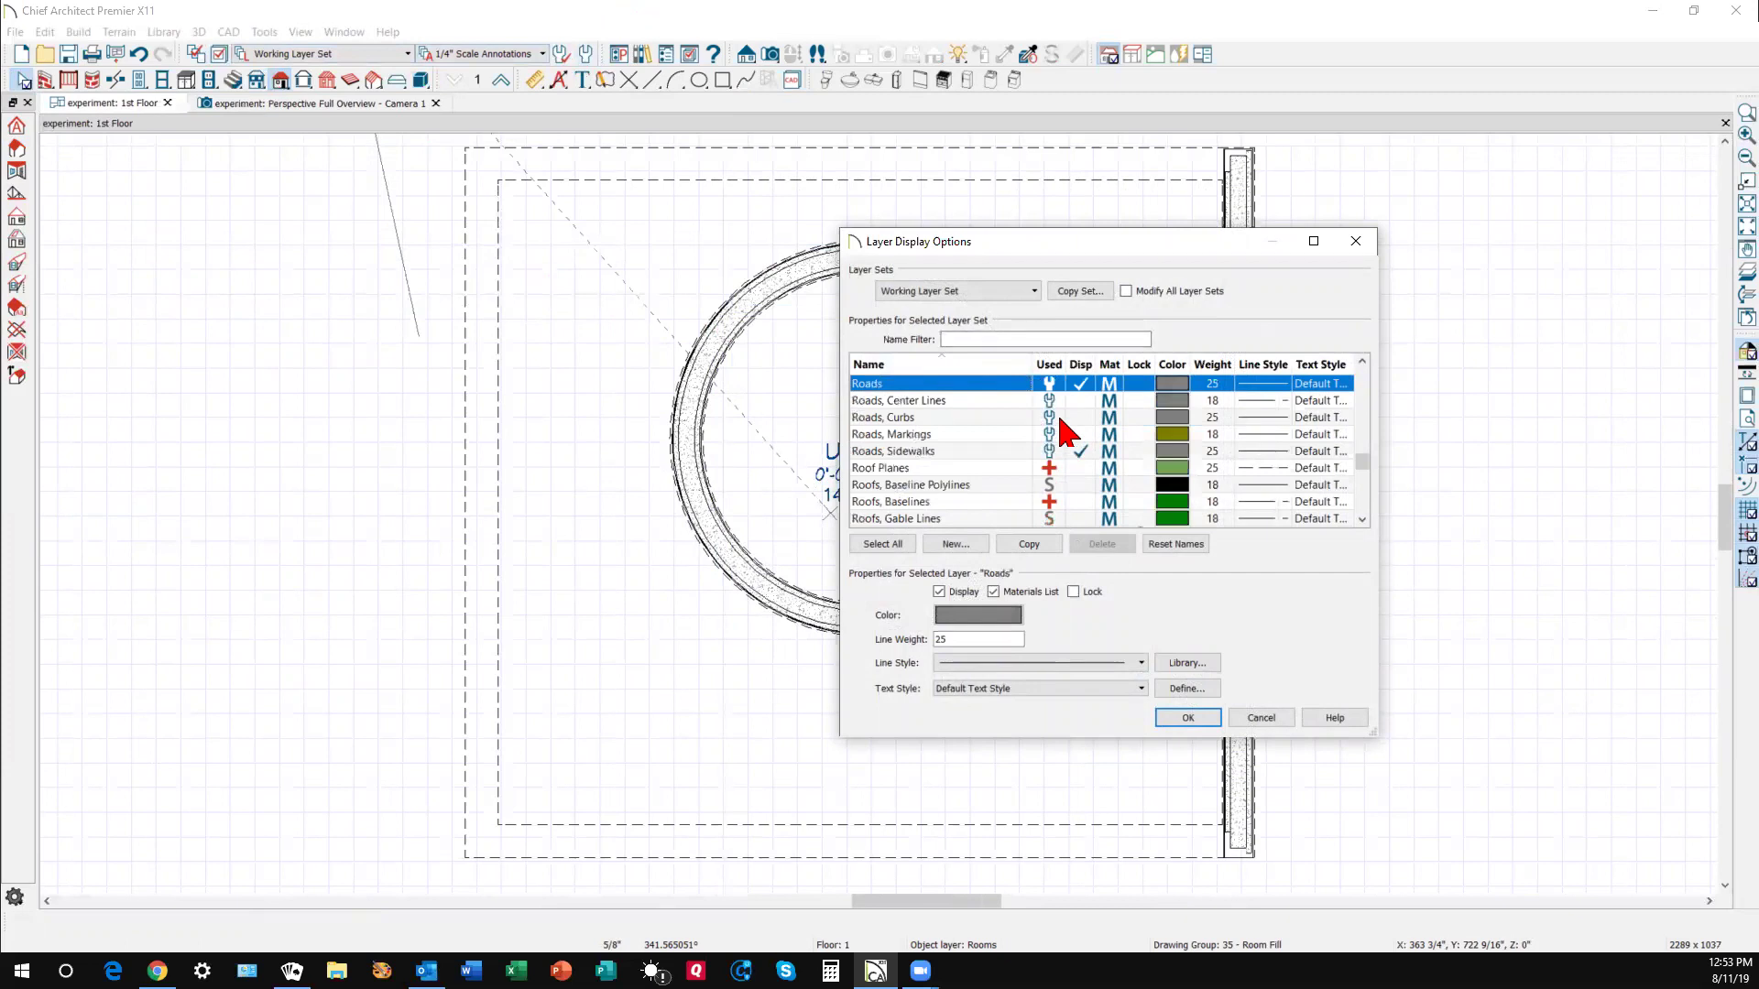
click(1082, 469)
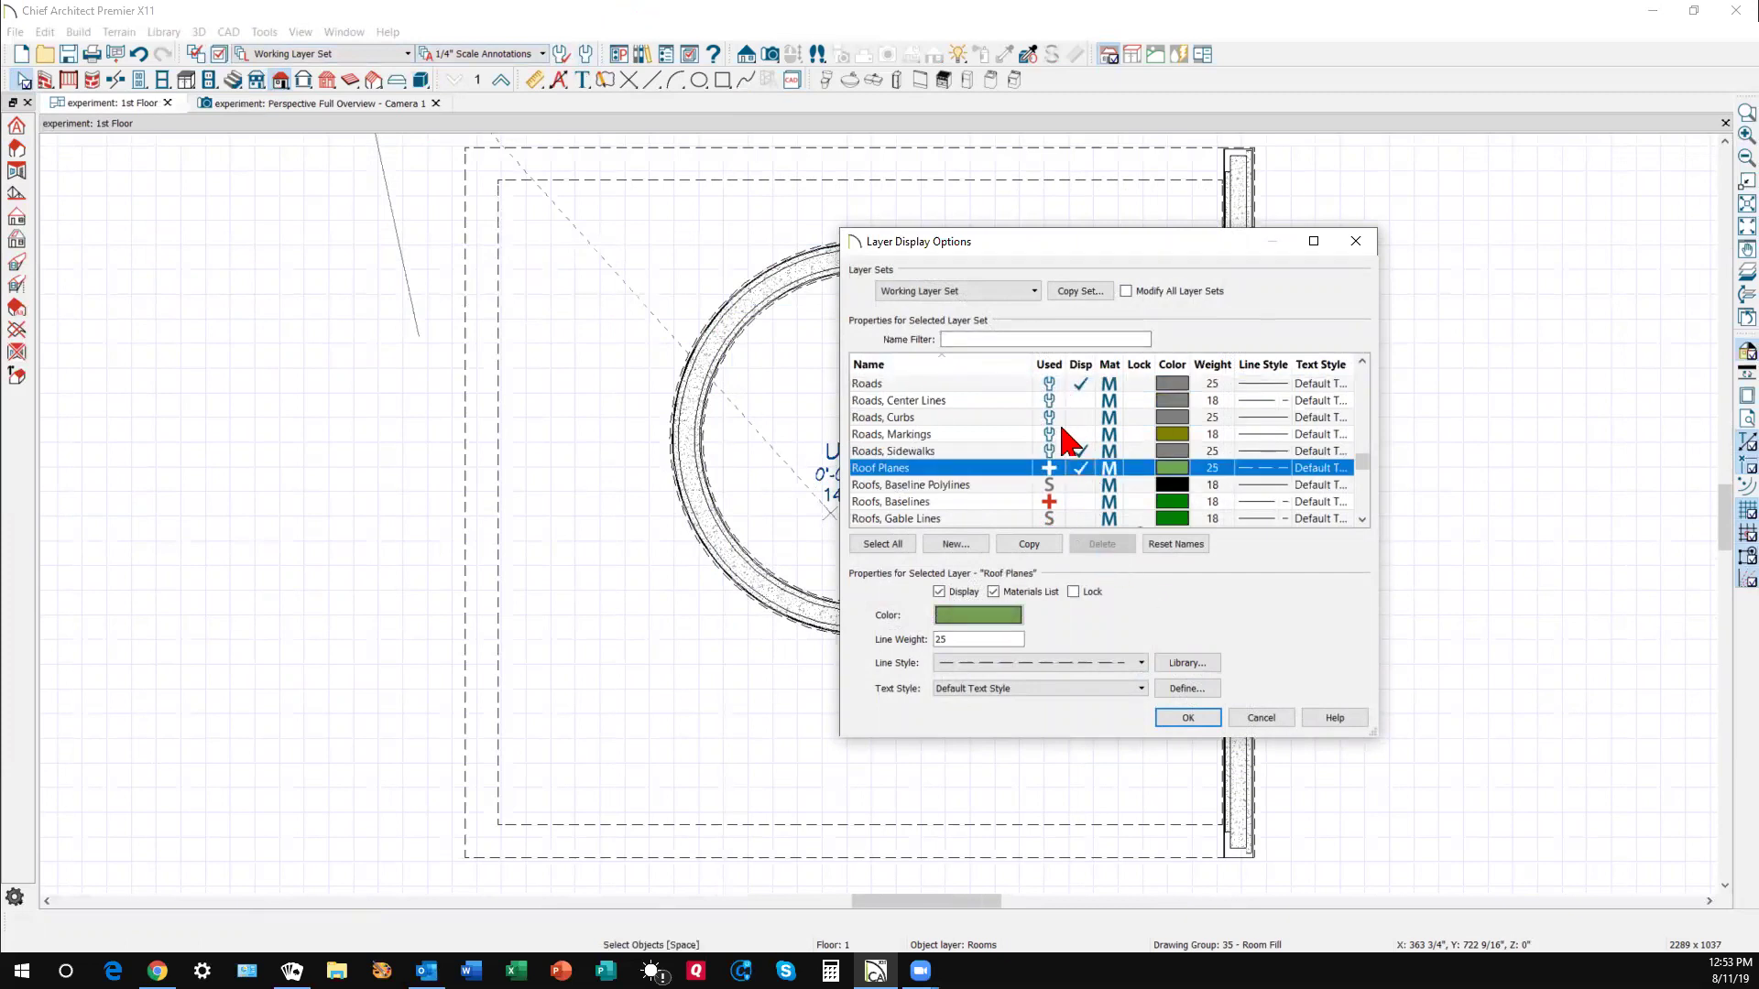
scroll(1069, 443, down, 1)
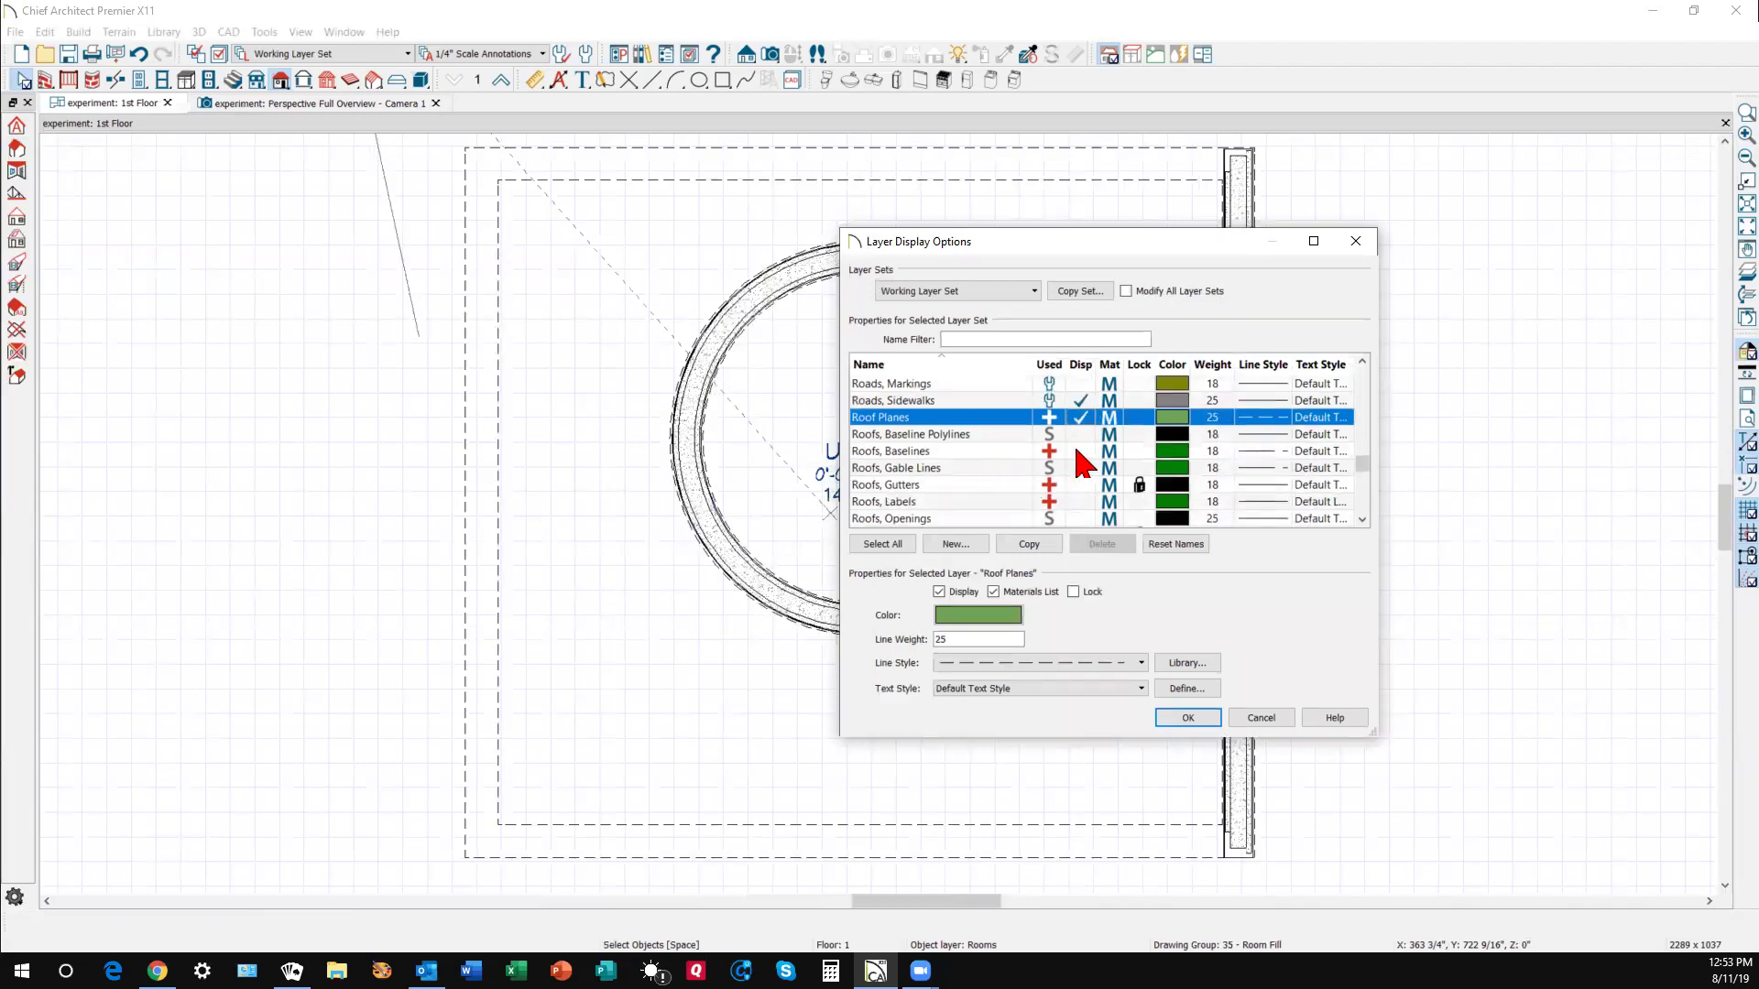
click(1078, 451)
click(1187, 717)
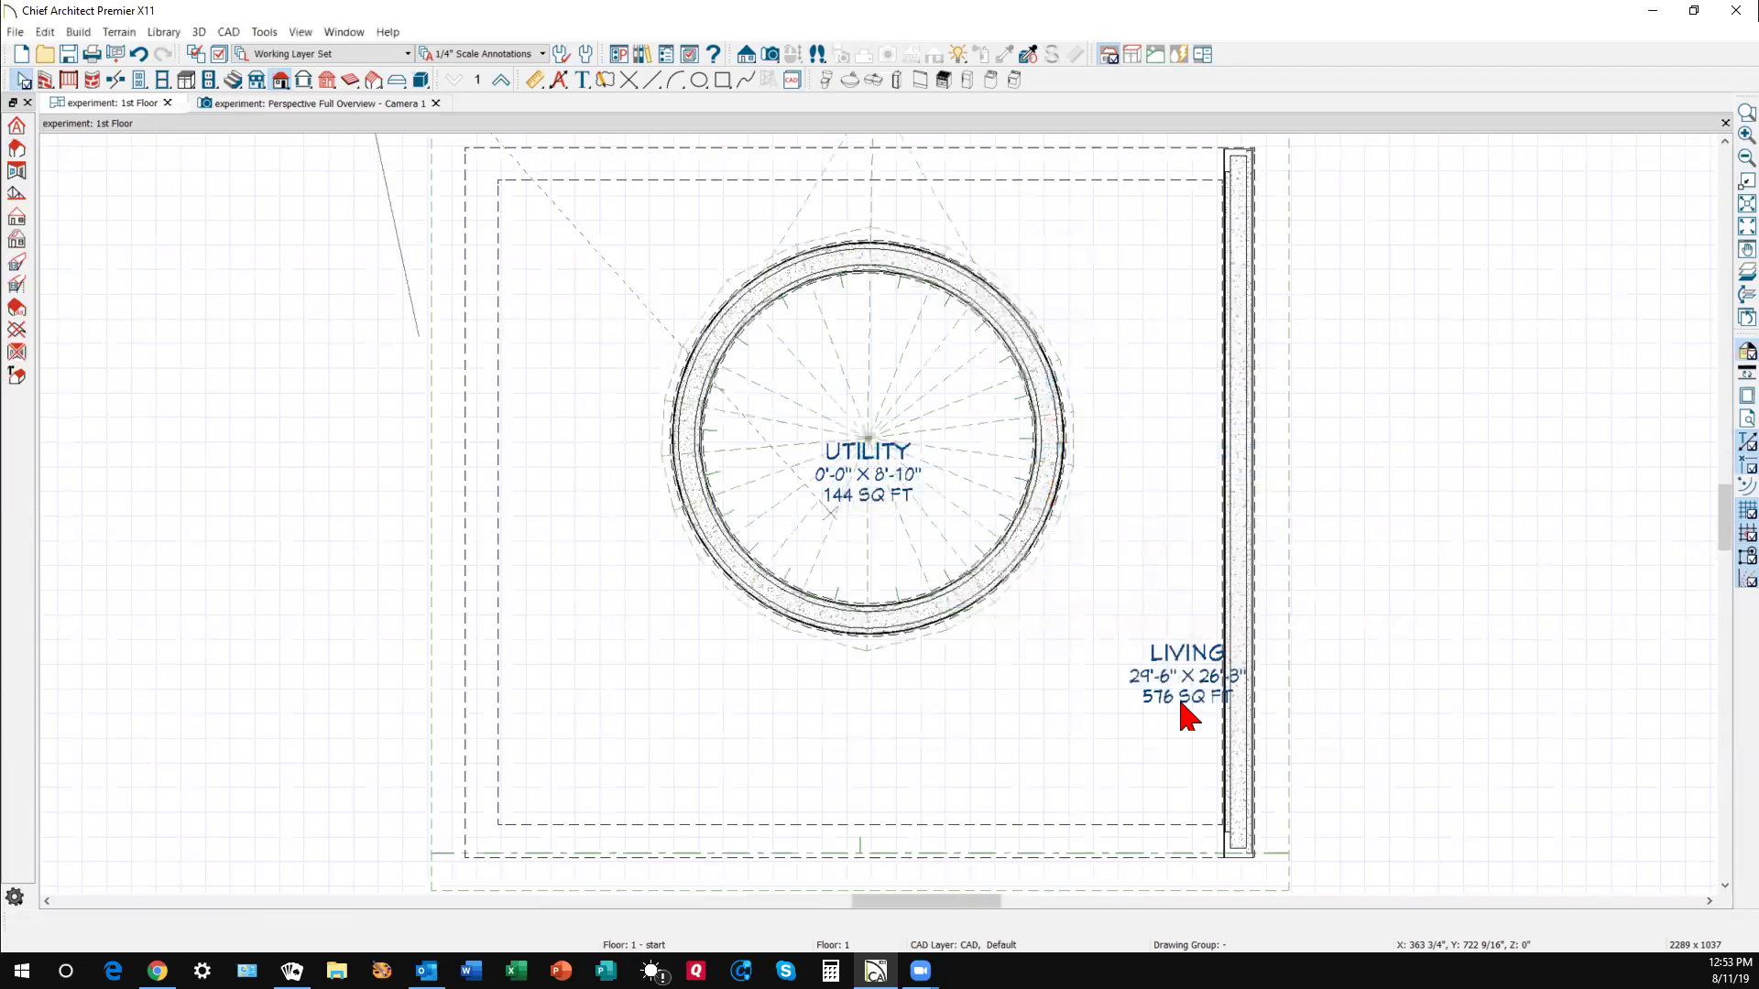
- Examine the main roof plane around the tower and the two small triangular roof planes behind it
scroll(724, 458, up, 2)
scroll(736, 409, up, 1)
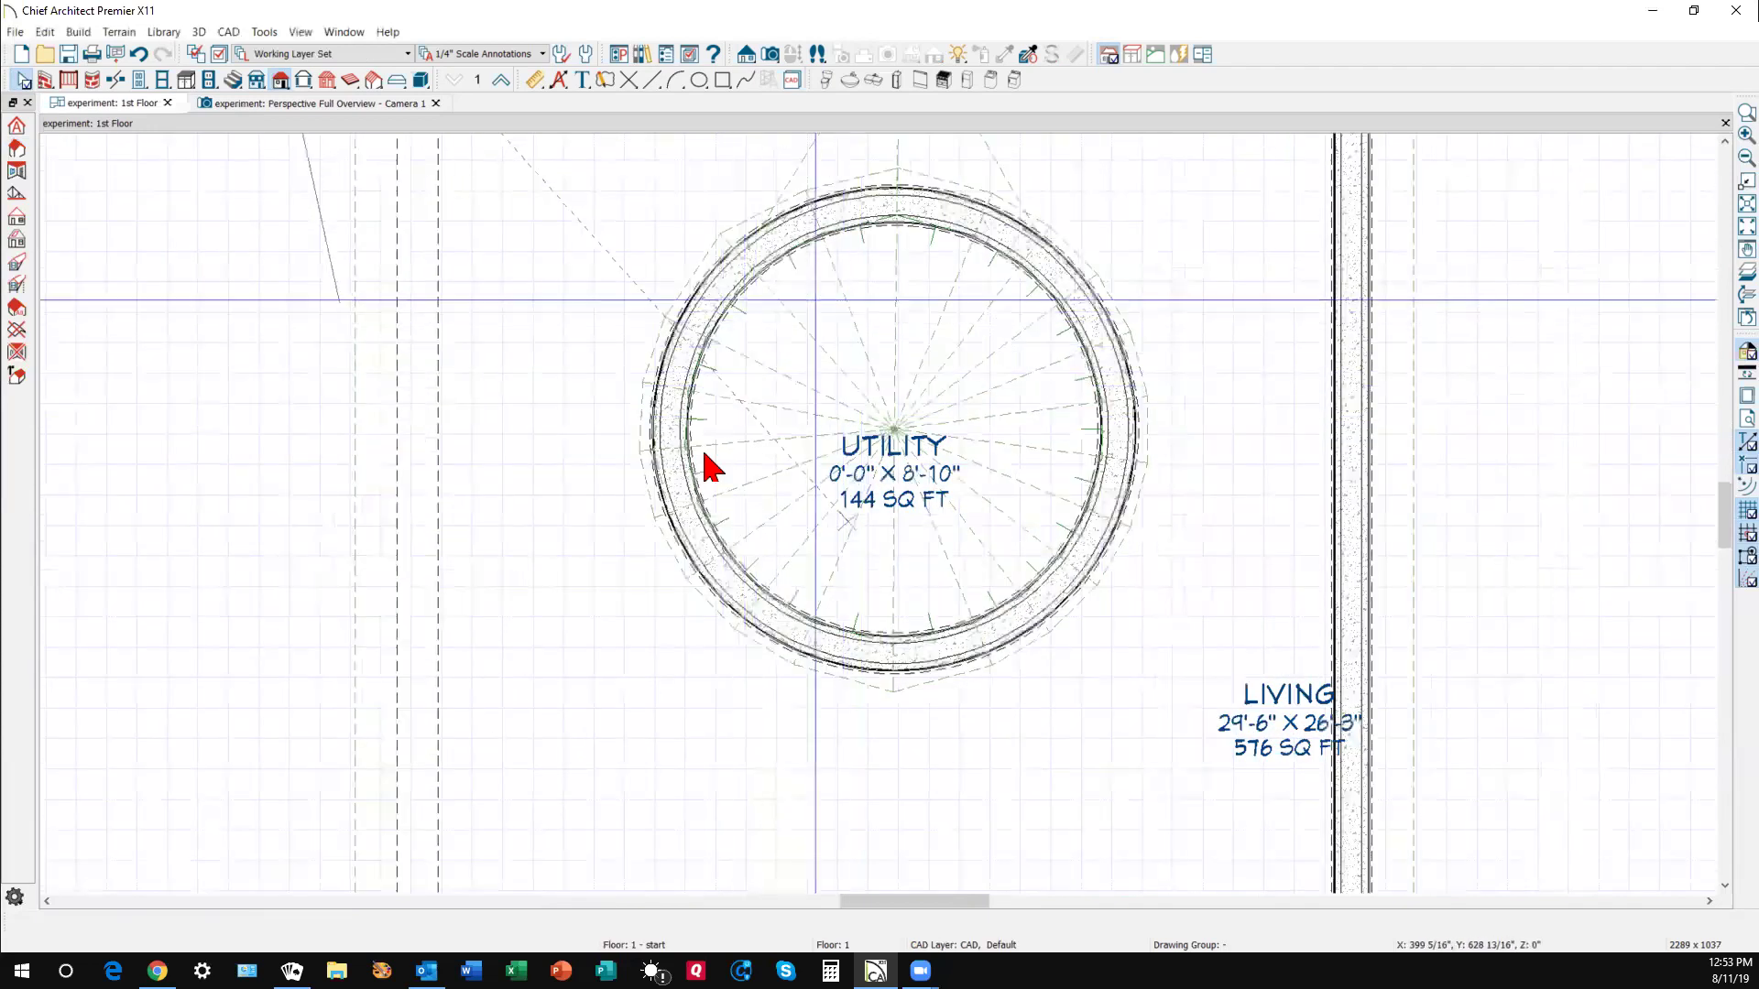
click(363, 587)
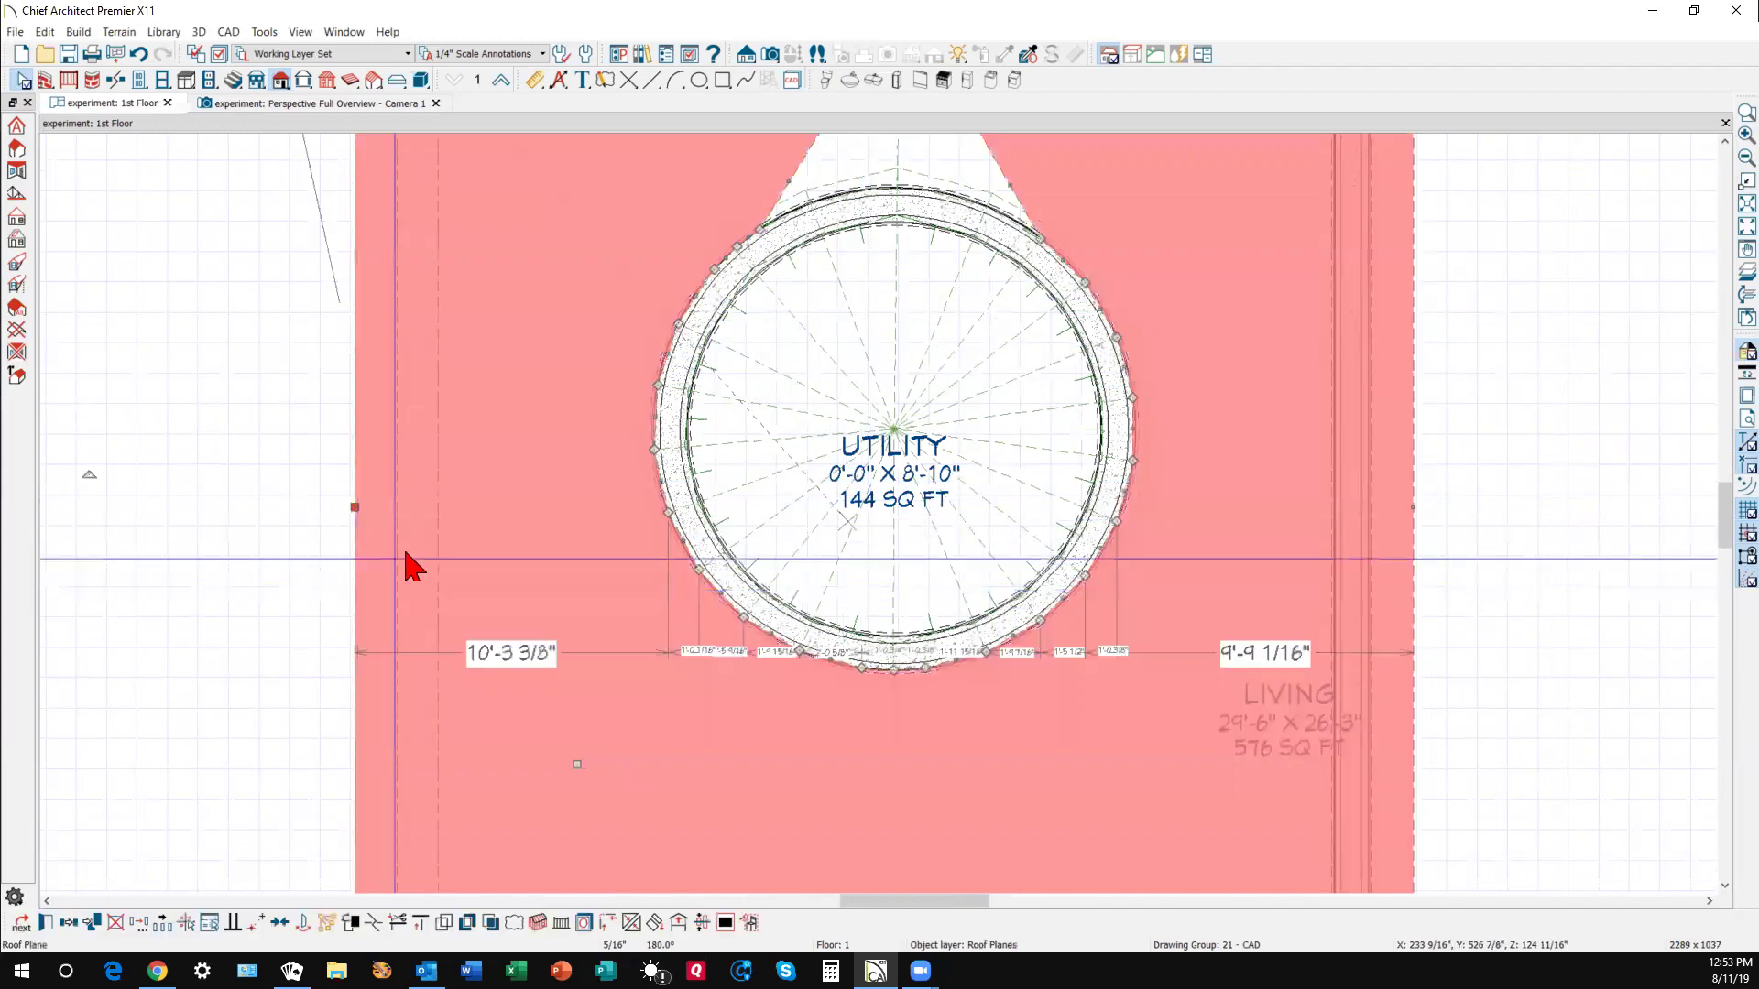
scroll(589, 512, down, 1)
scroll(786, 448, down, 2)
scroll(723, 216, up, 2)
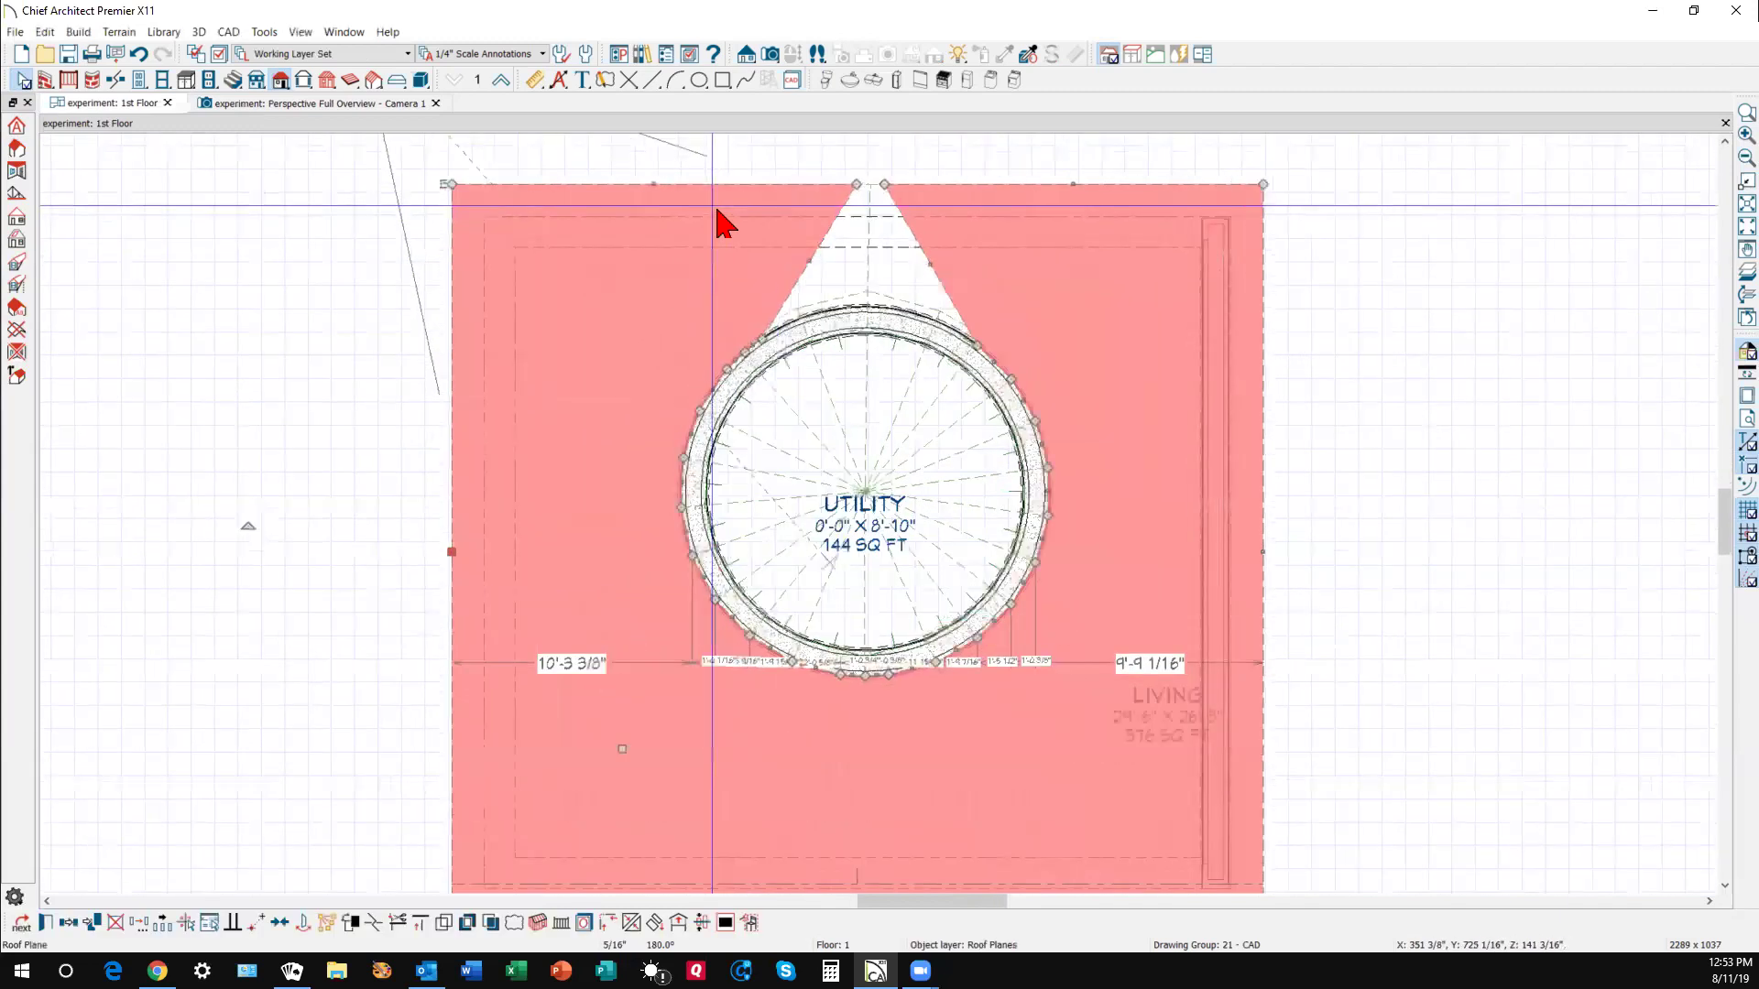
click(886, 280)
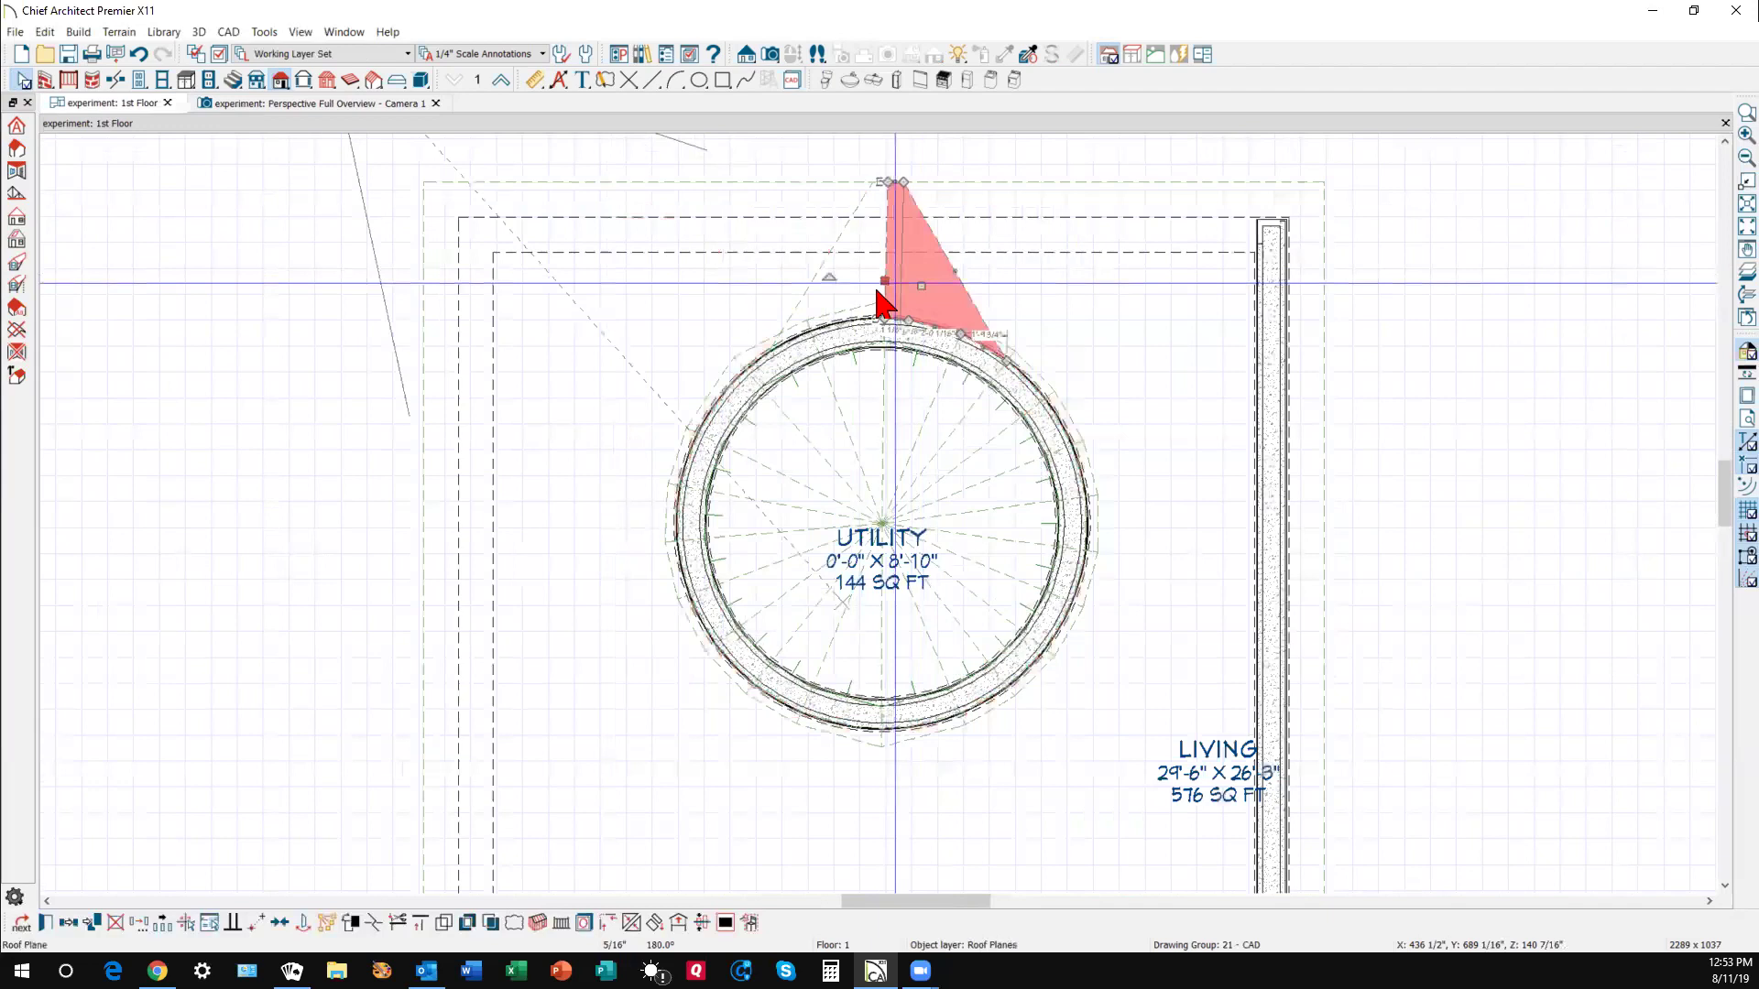
click(881, 295)
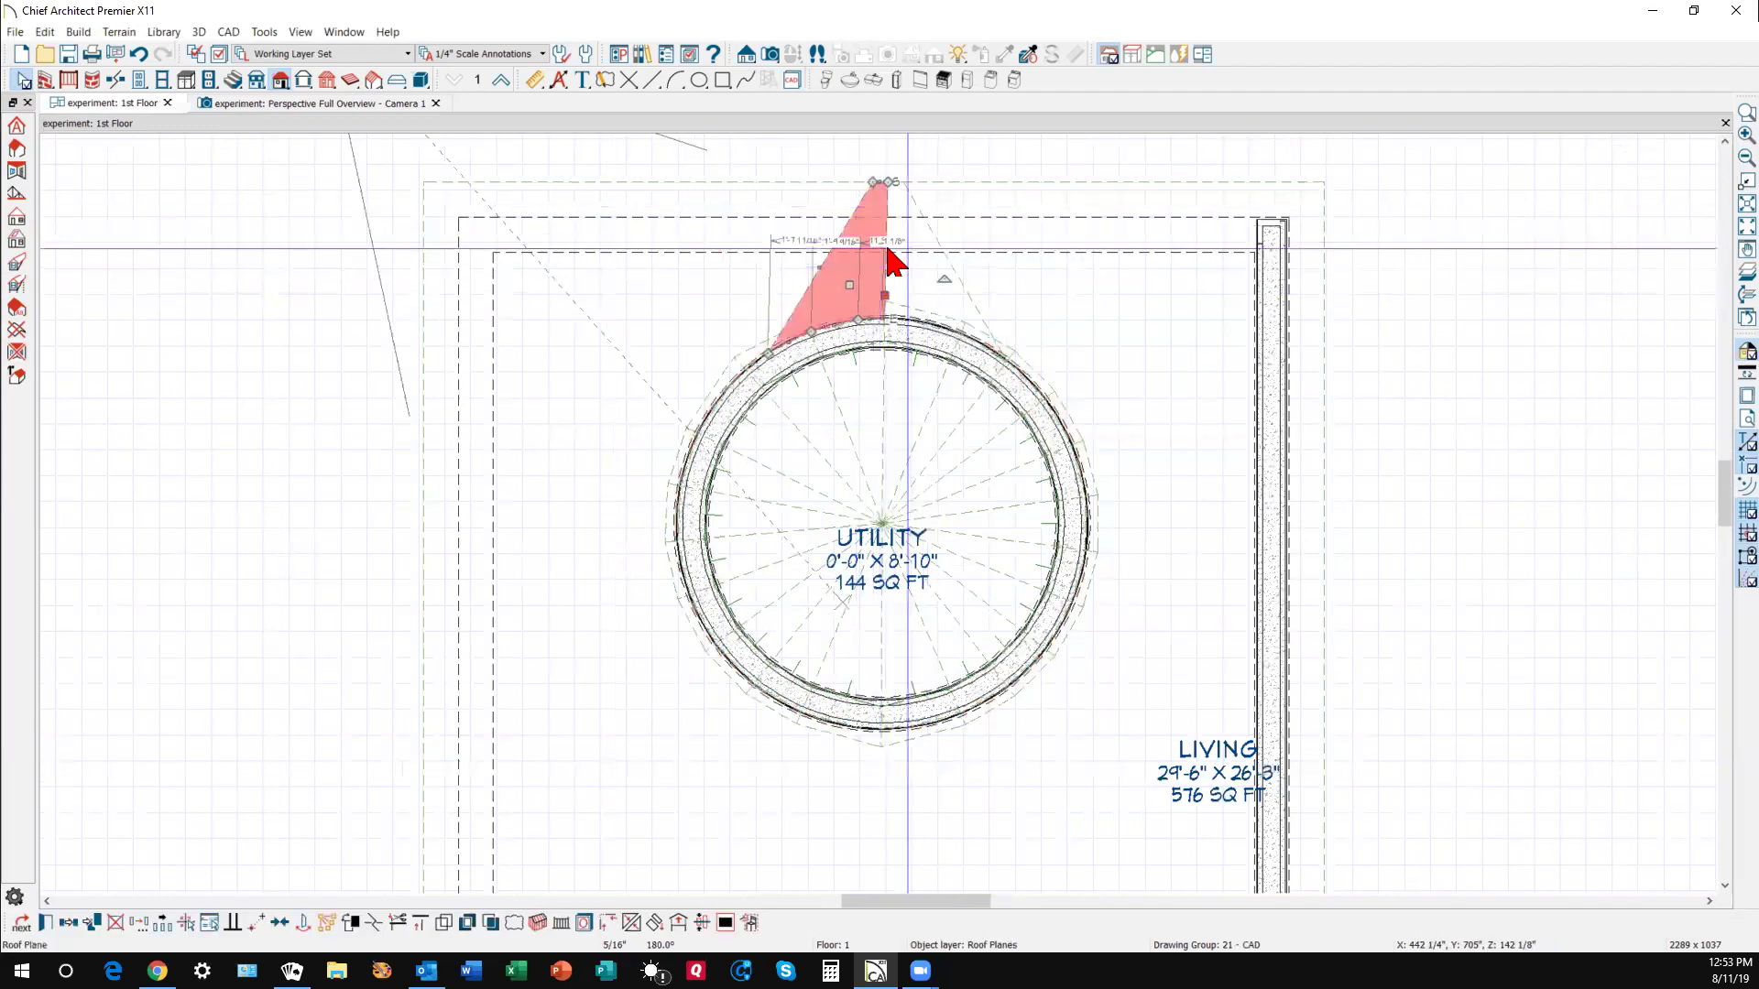
- Select the main roof plane and pull its cutout's upper-right edges outward to the curved wall's outer face
click(979, 300)
scroll(970, 379, up, 1)
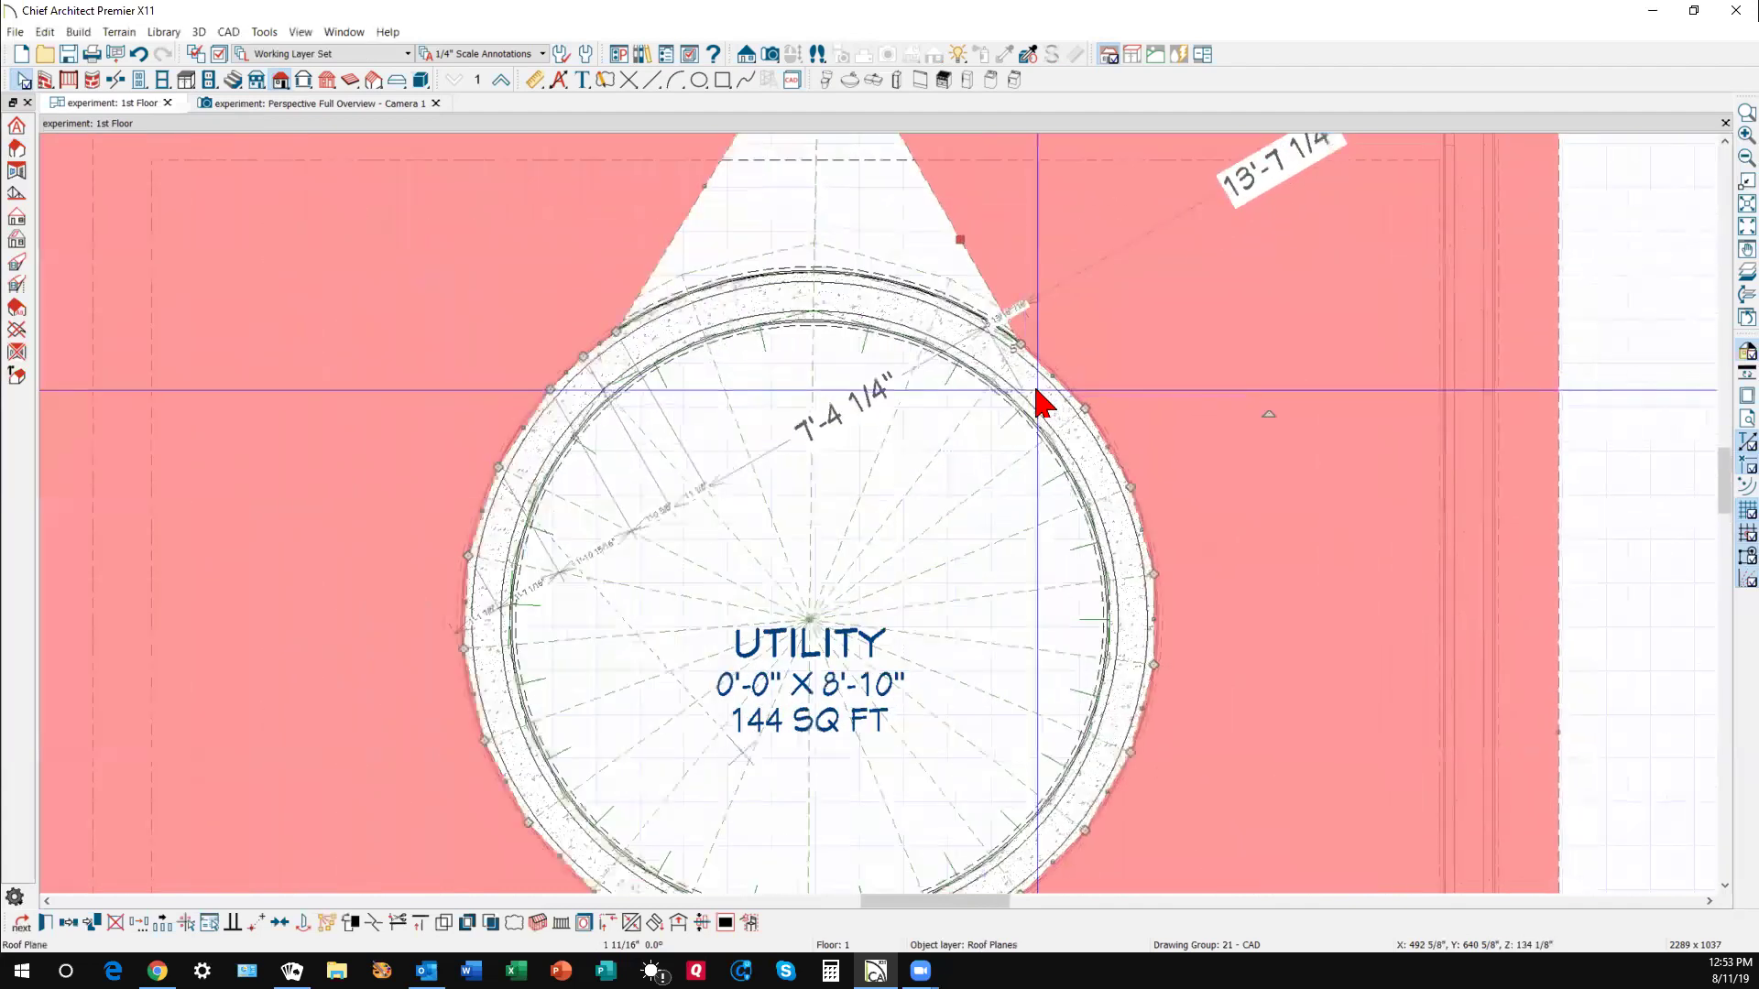
scroll(1035, 399, up, 3)
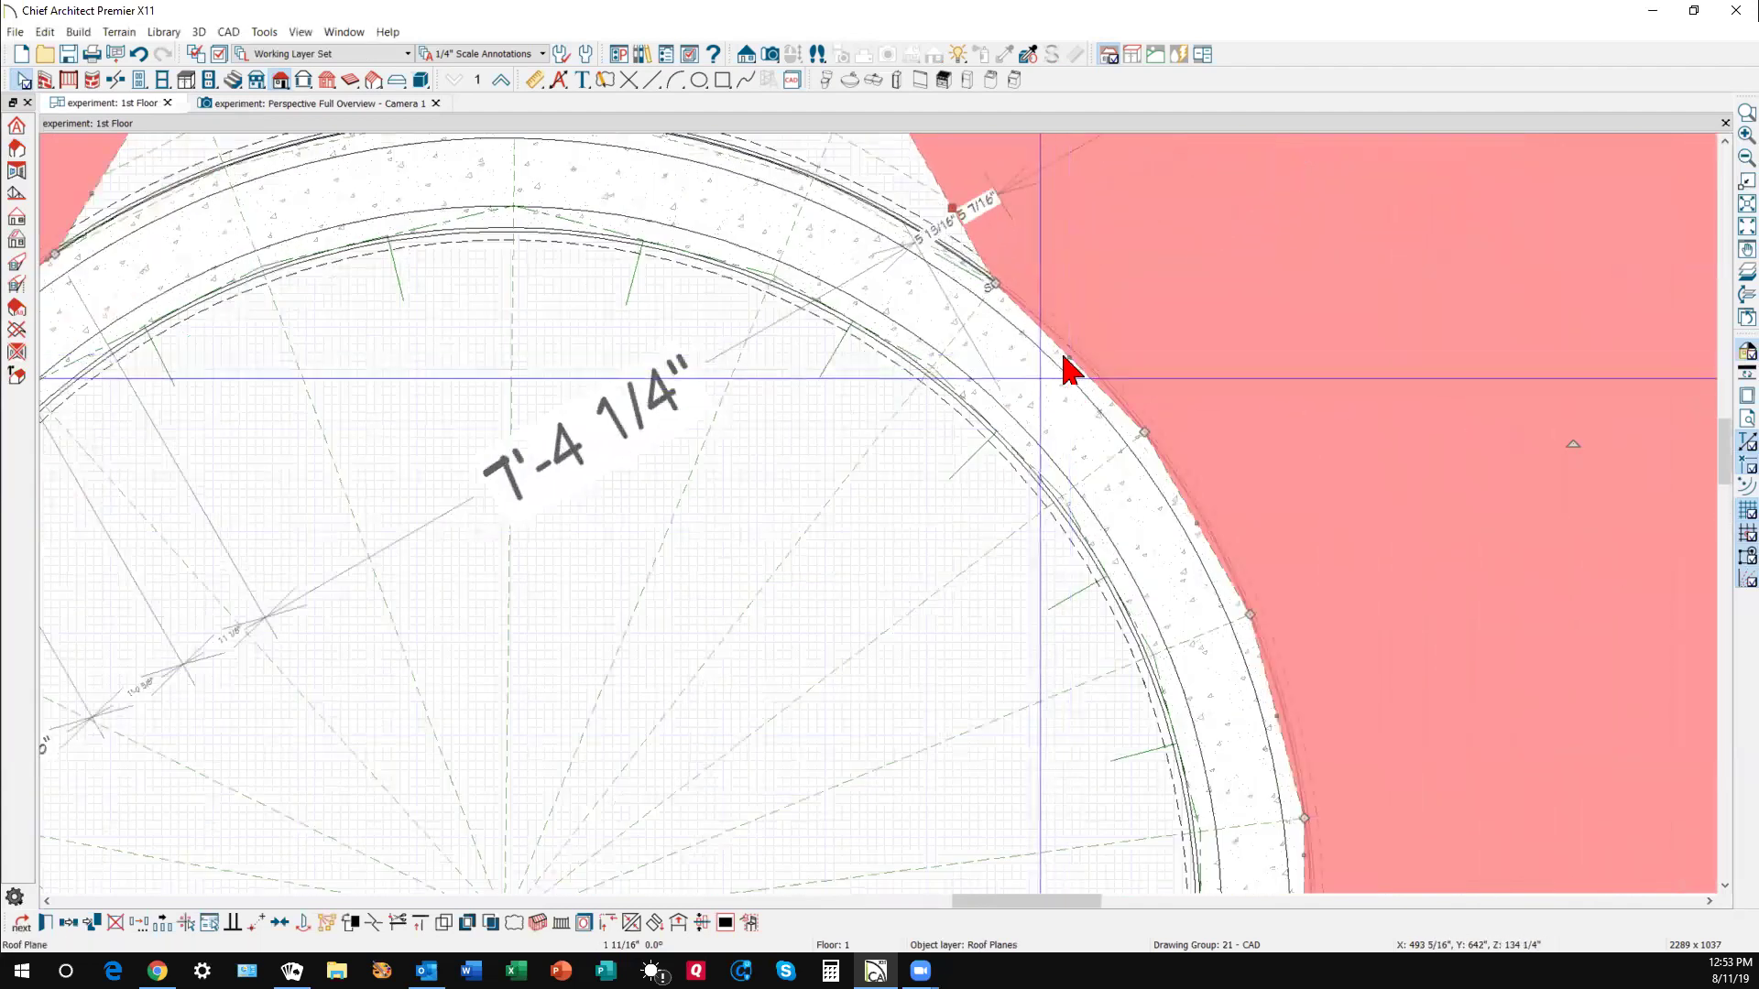
scroll(1069, 355, up, 2)
scroll(1071, 358, up, 1)
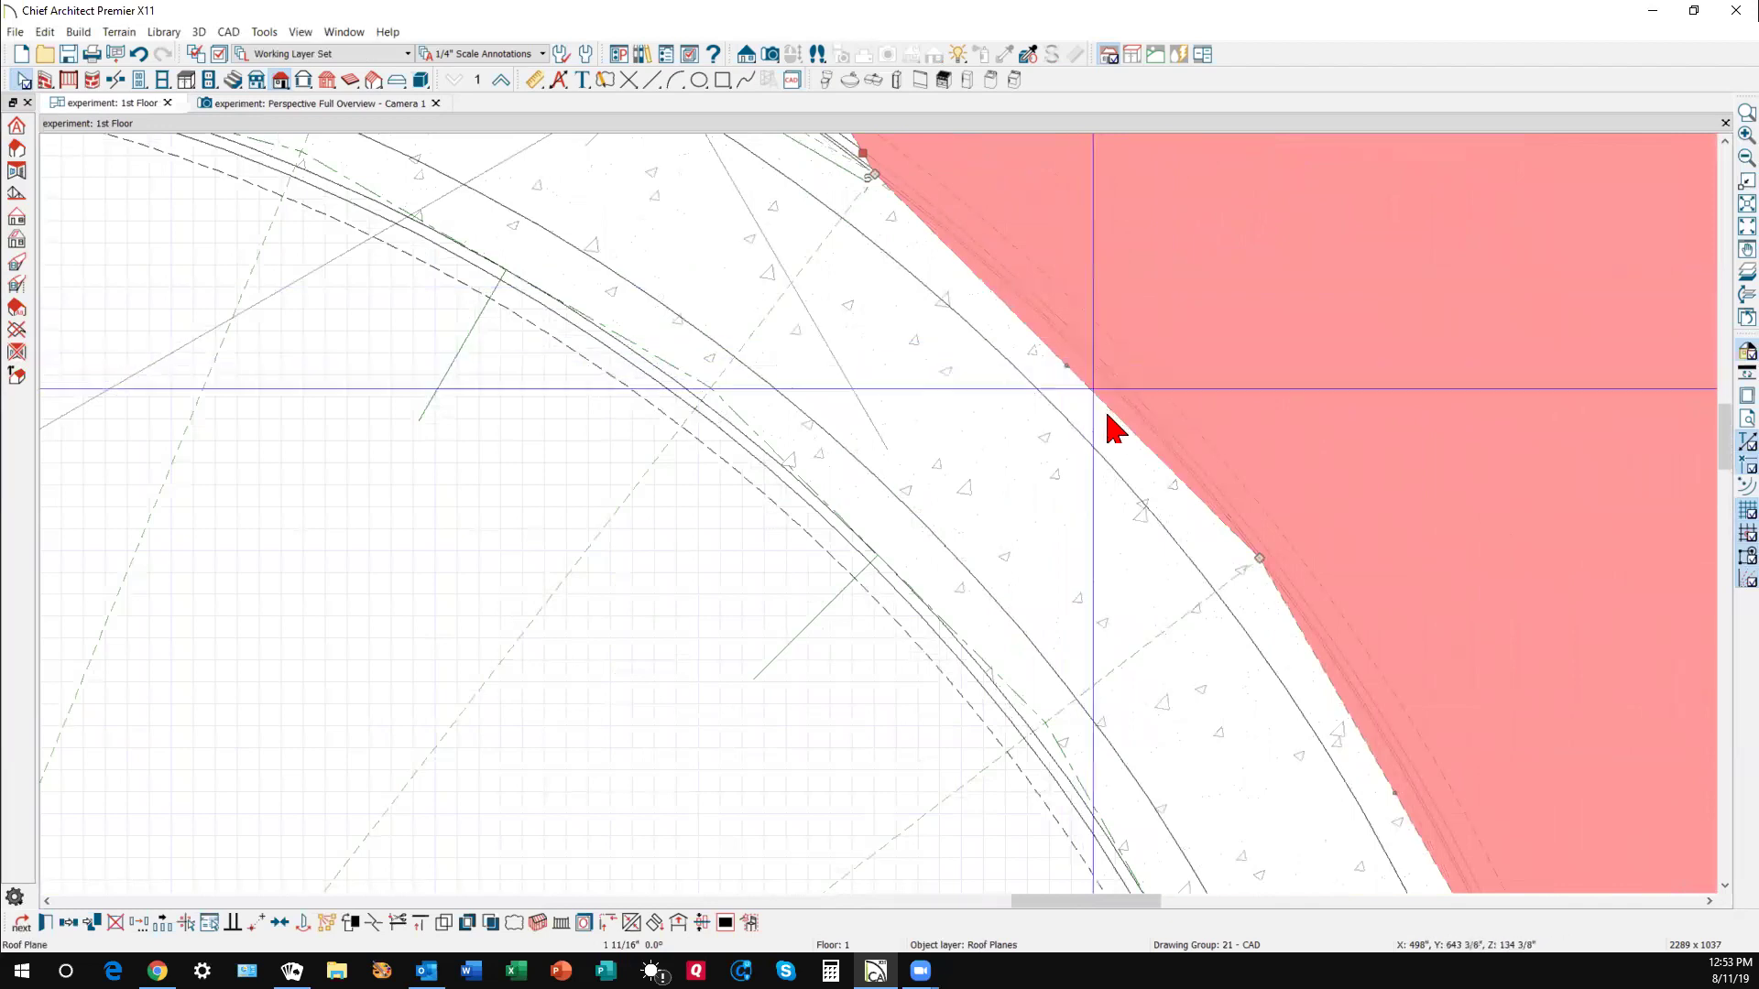
scroll(1106, 423, down, 2)
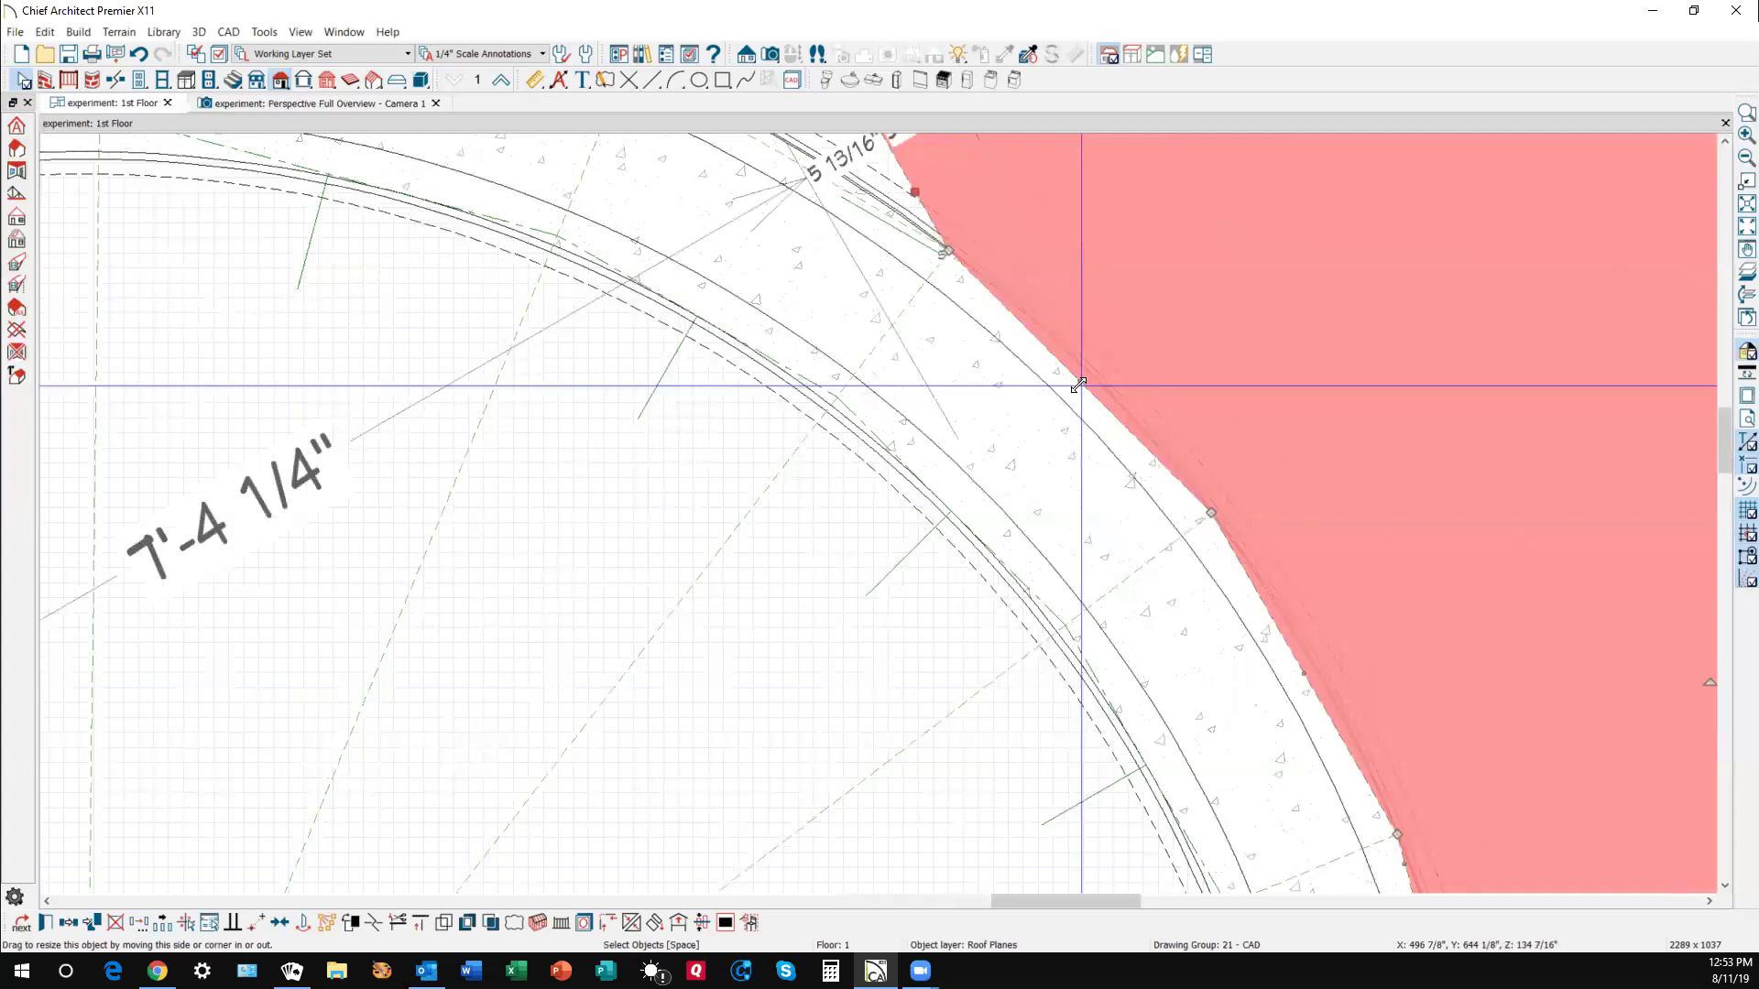
drag(1091, 379, 1304, 632)
- Move the roof plane's cutout edges along the tower's right side outward to the wall's outer face
scroll(1308, 632, down, 5)
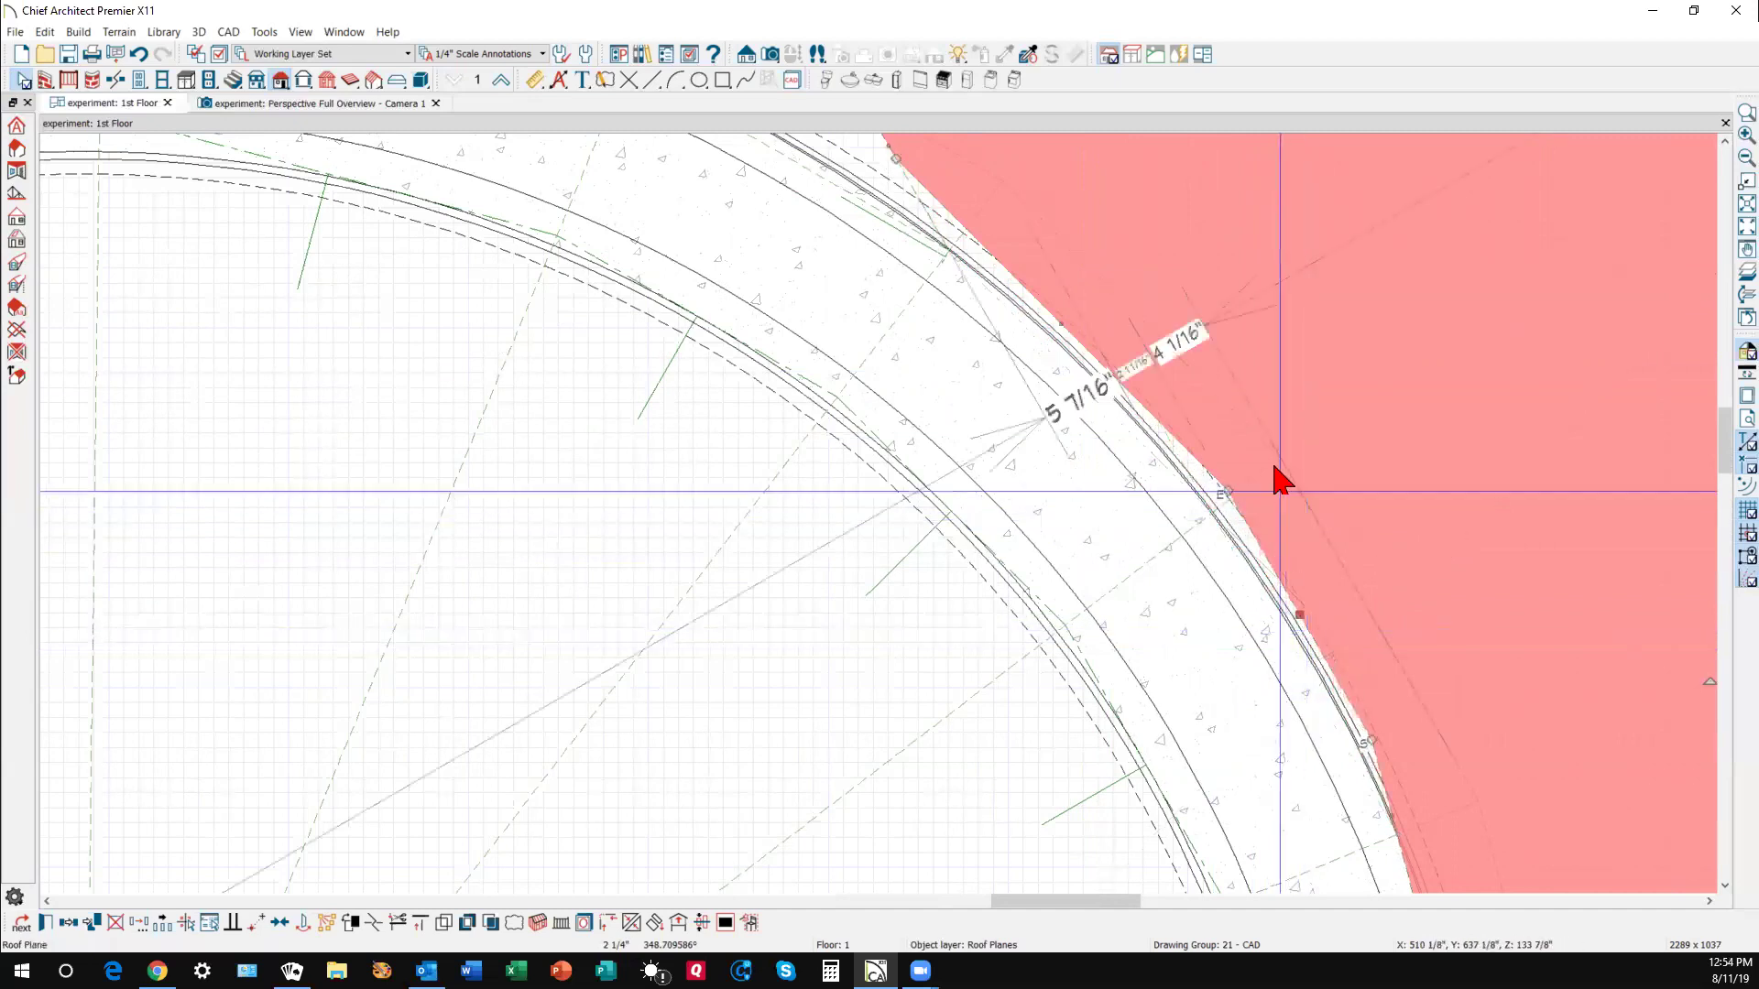
scroll(1345, 682, up, 5)
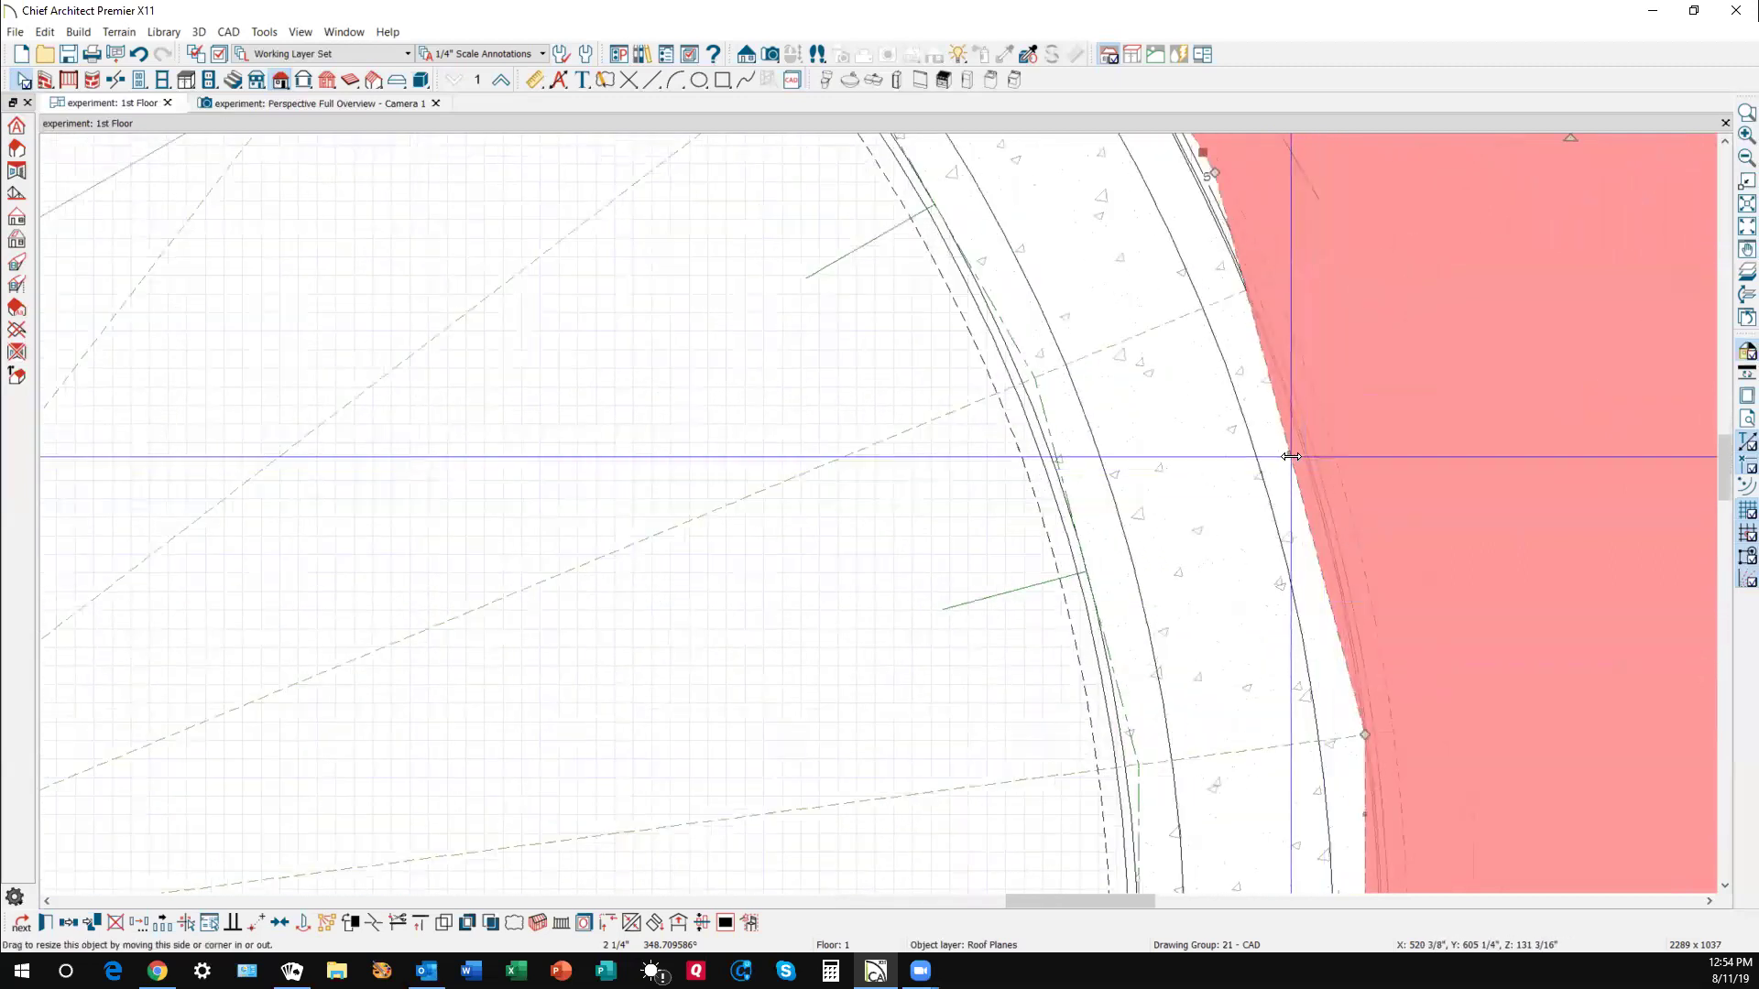
drag(1297, 456, 1312, 460)
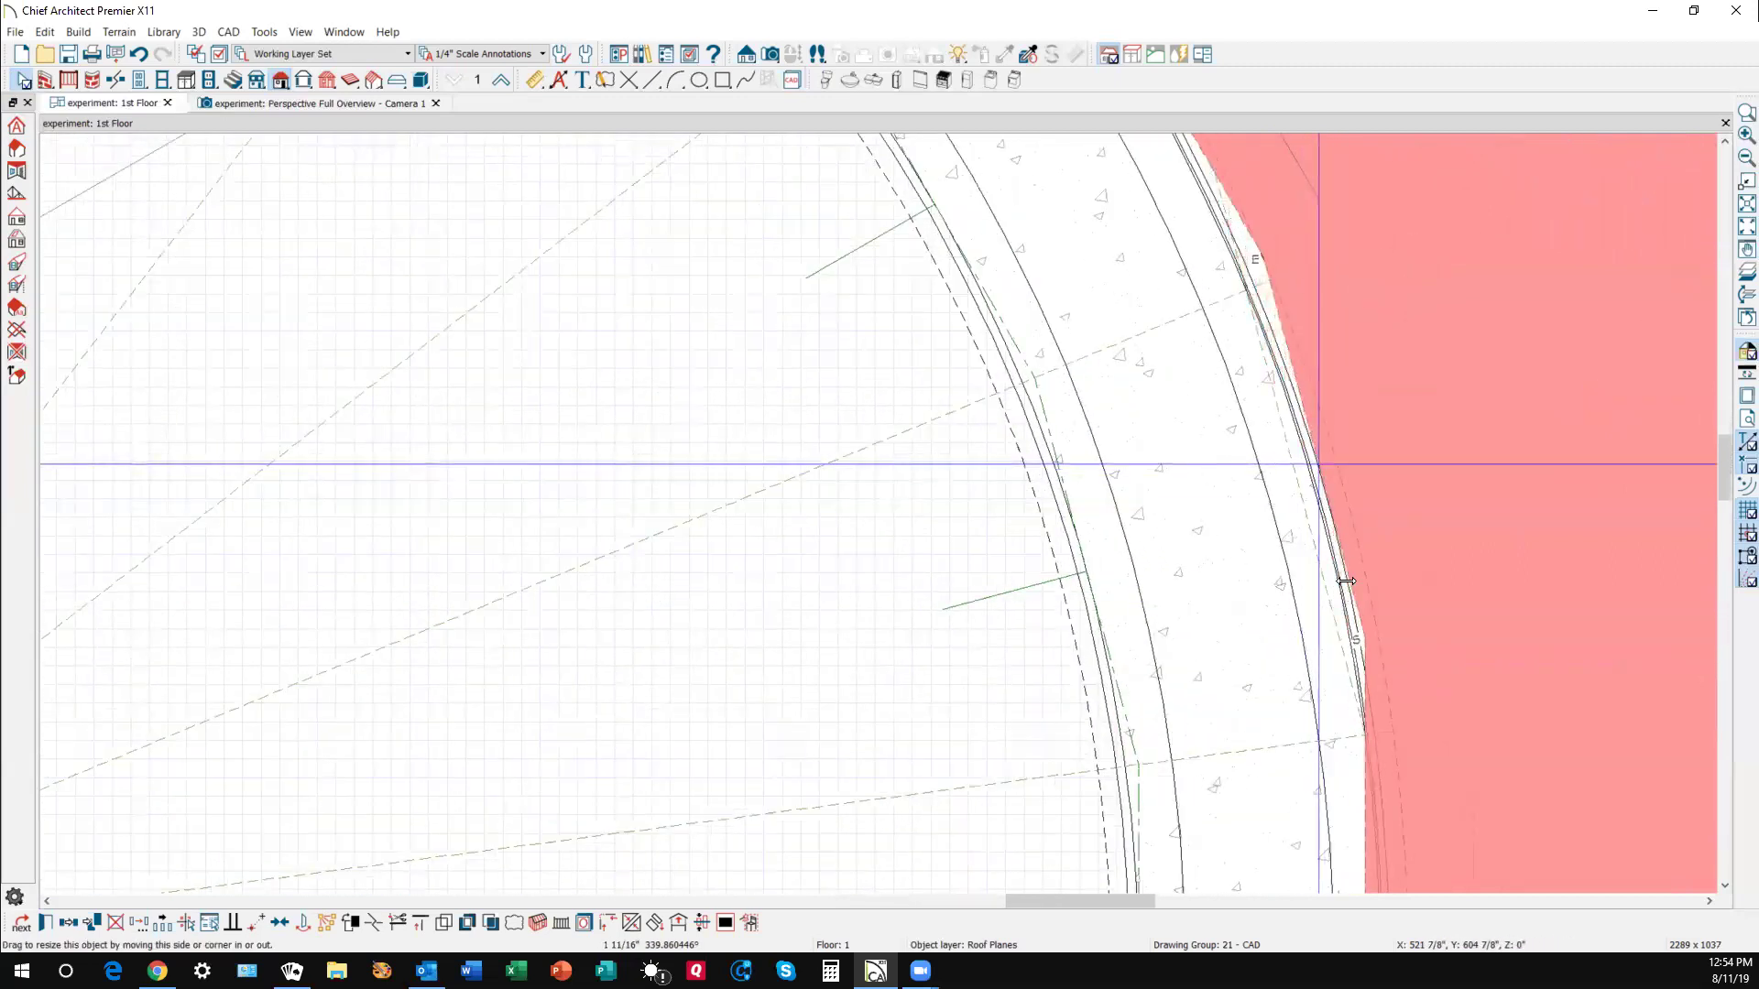
scroll(1315, 361, down, 5)
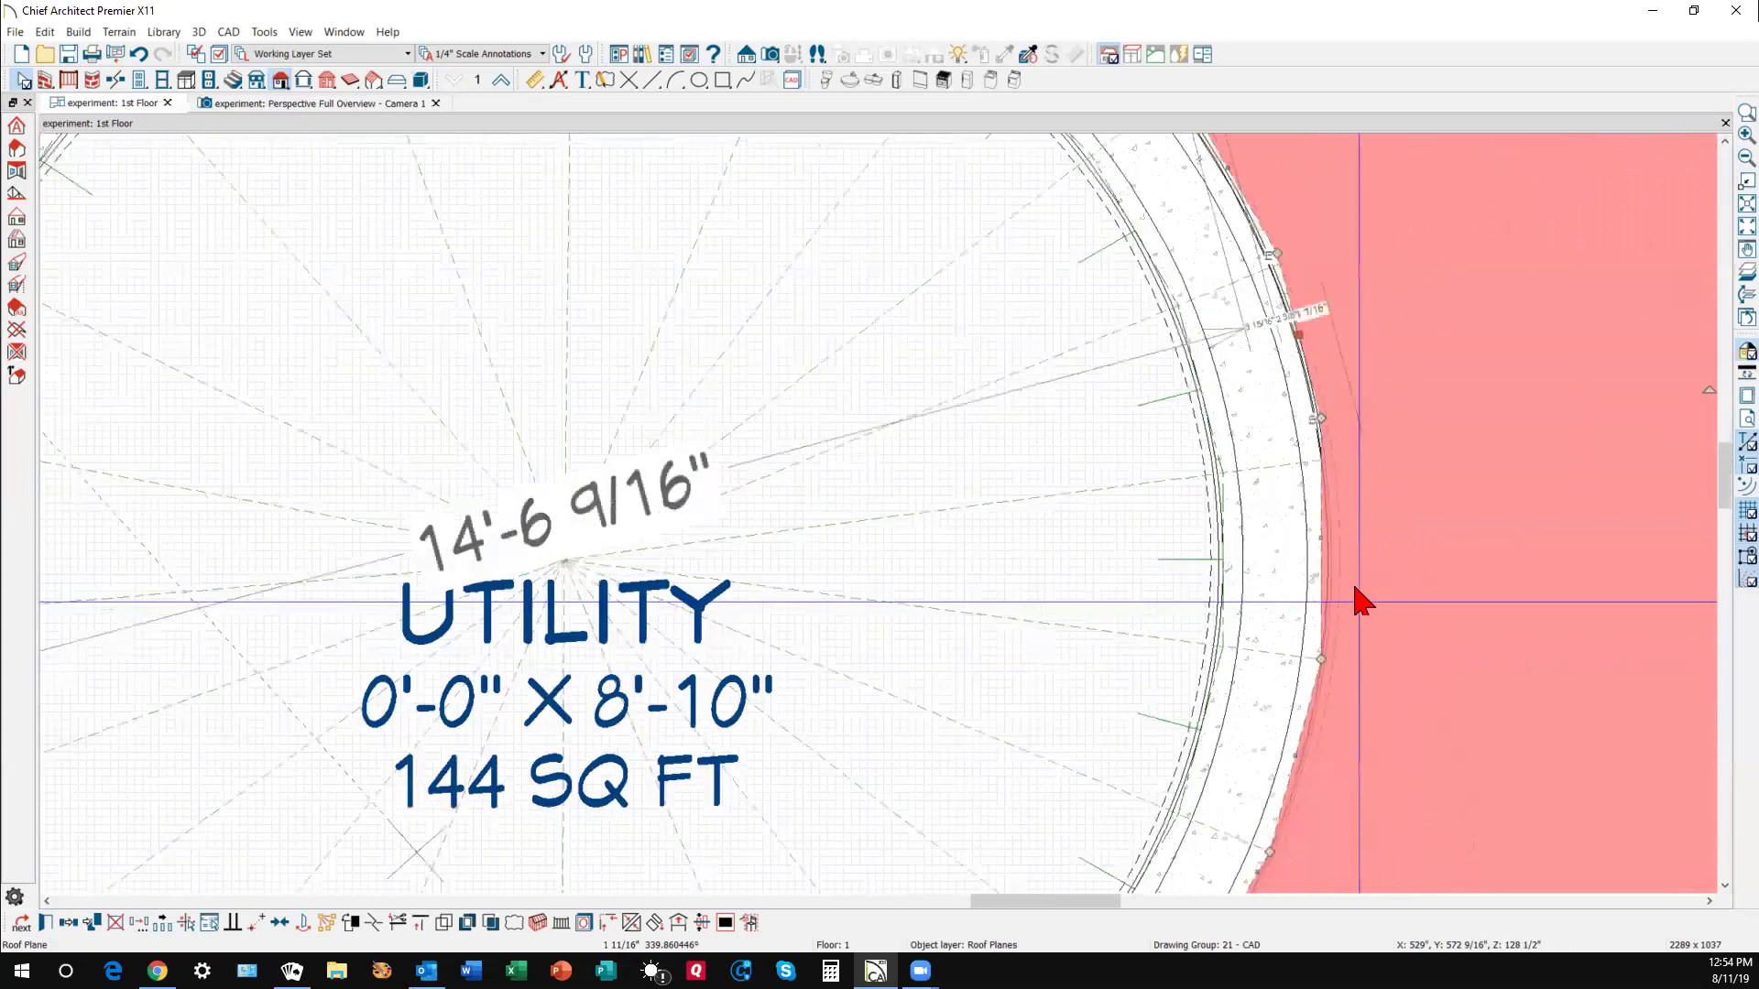
scroll(1362, 600, up, 4)
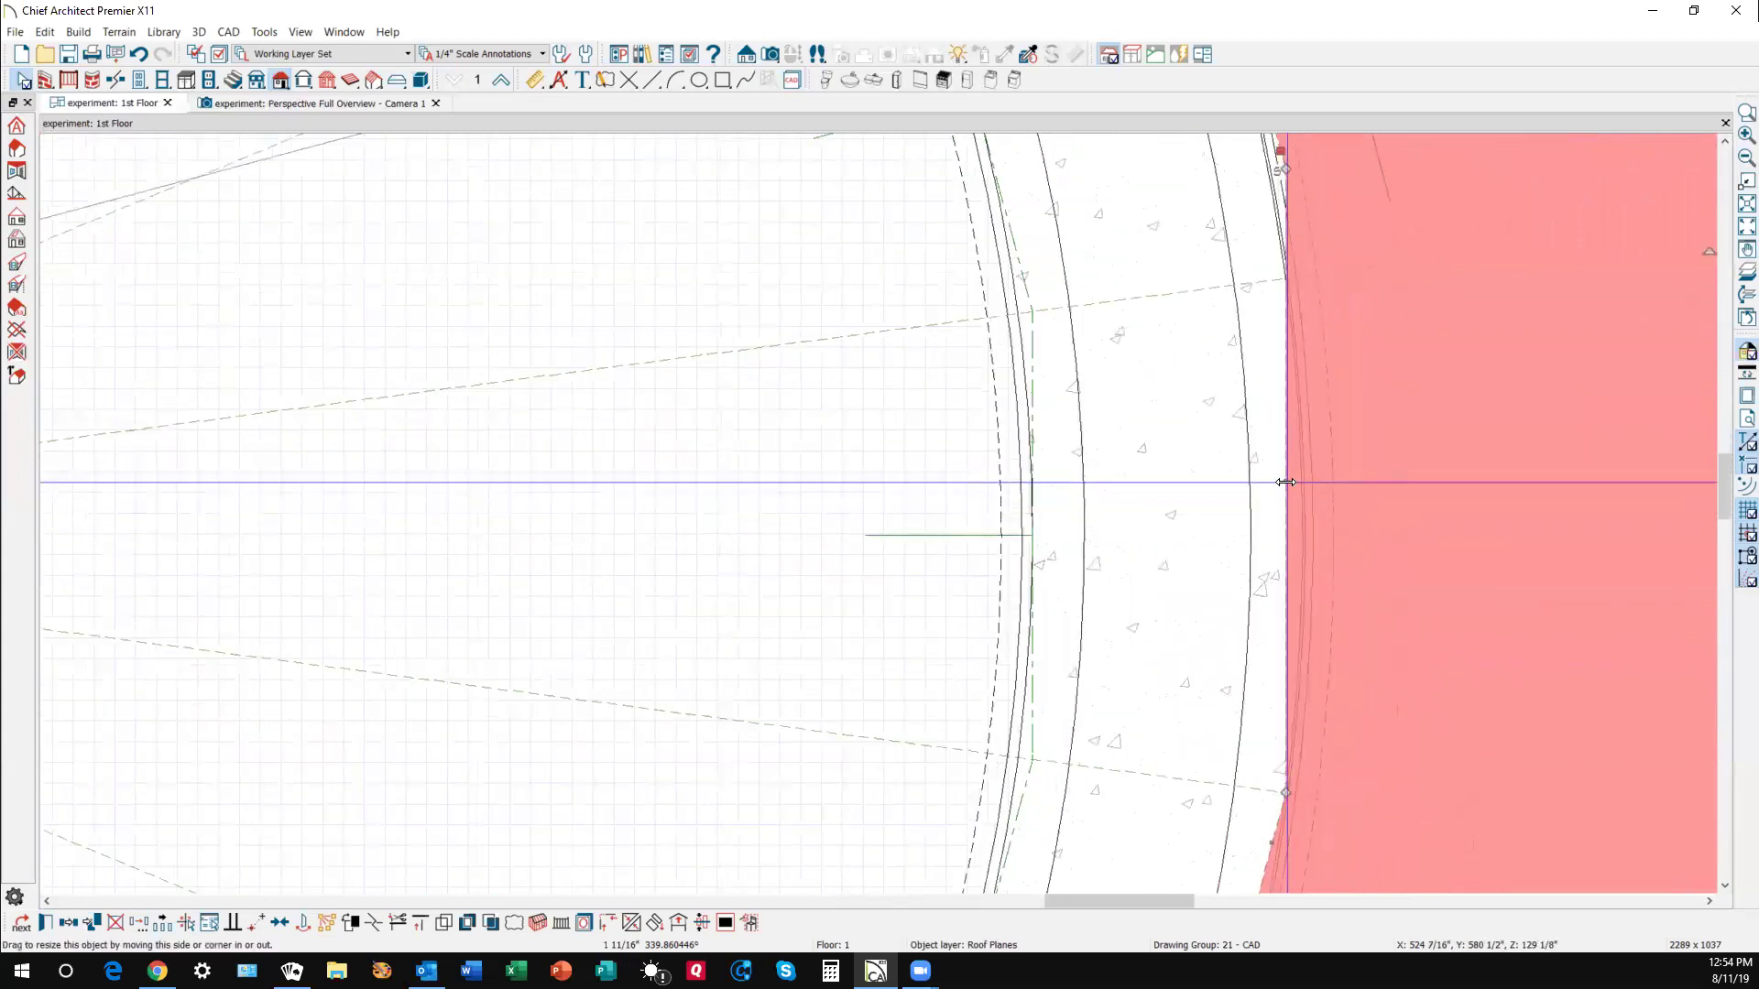
scroll(1374, 333, down, 5)
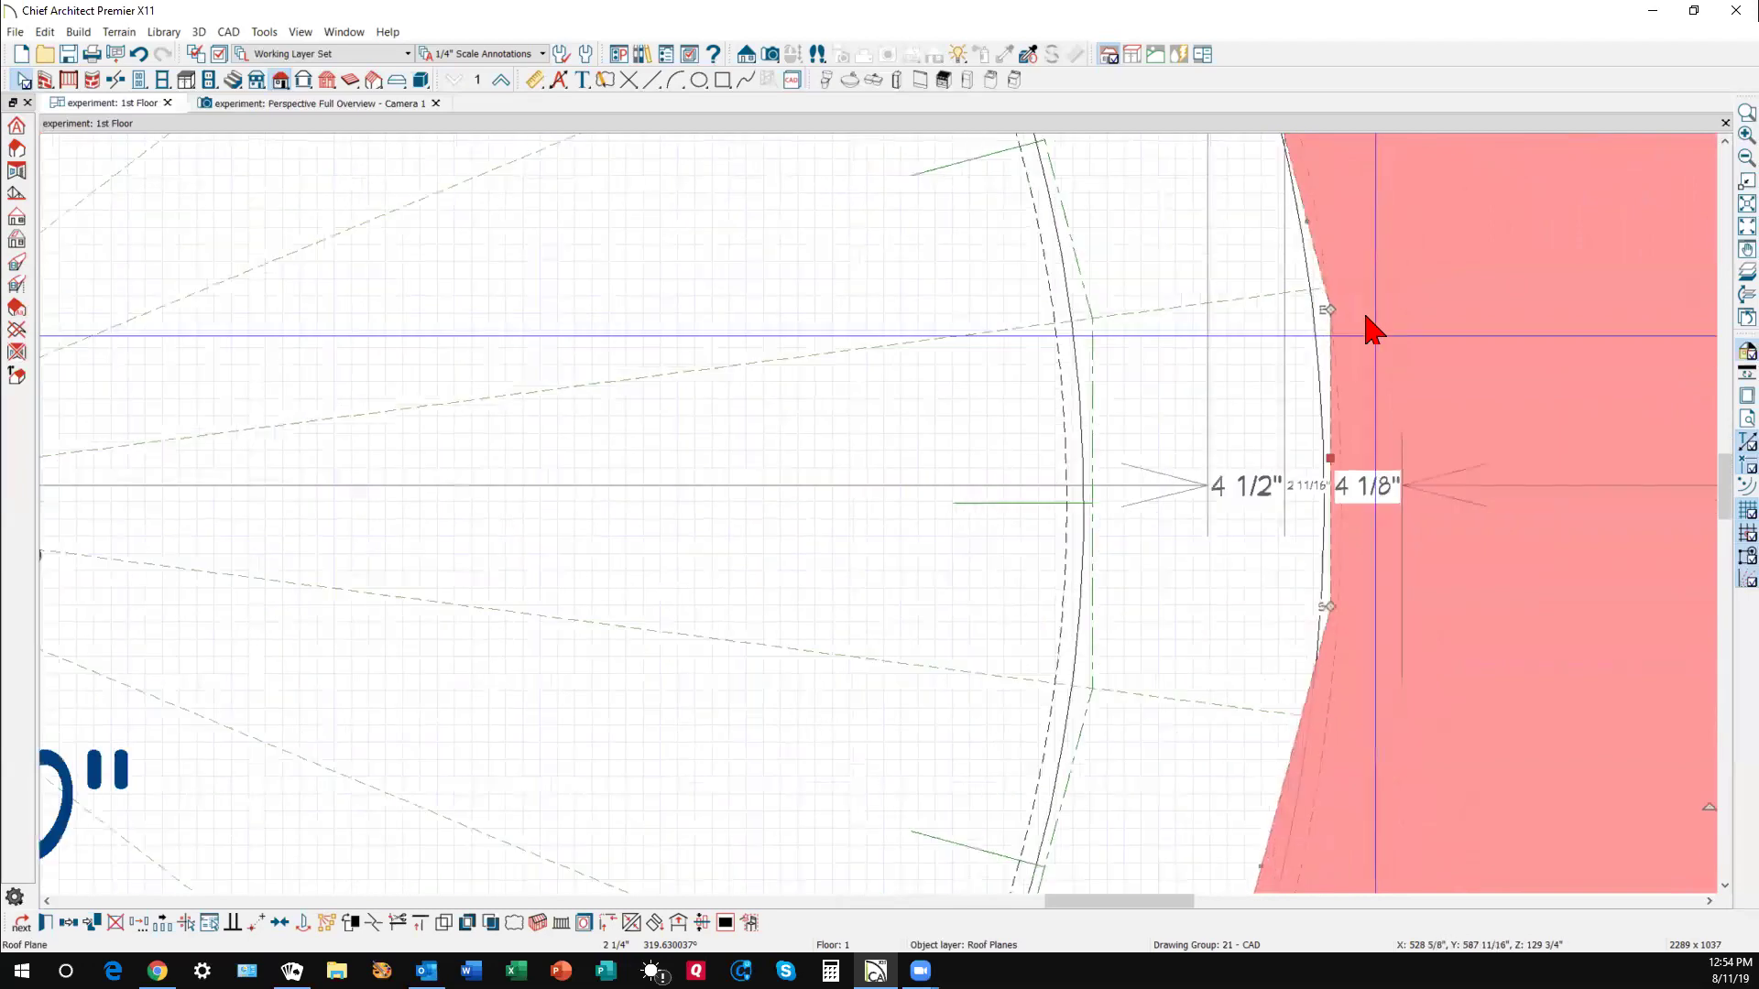
- Pull the roof plane's cutout edges around the tower's lower-right curve outward to match the wall's outer face
scroll(1312, 595, up, 4)
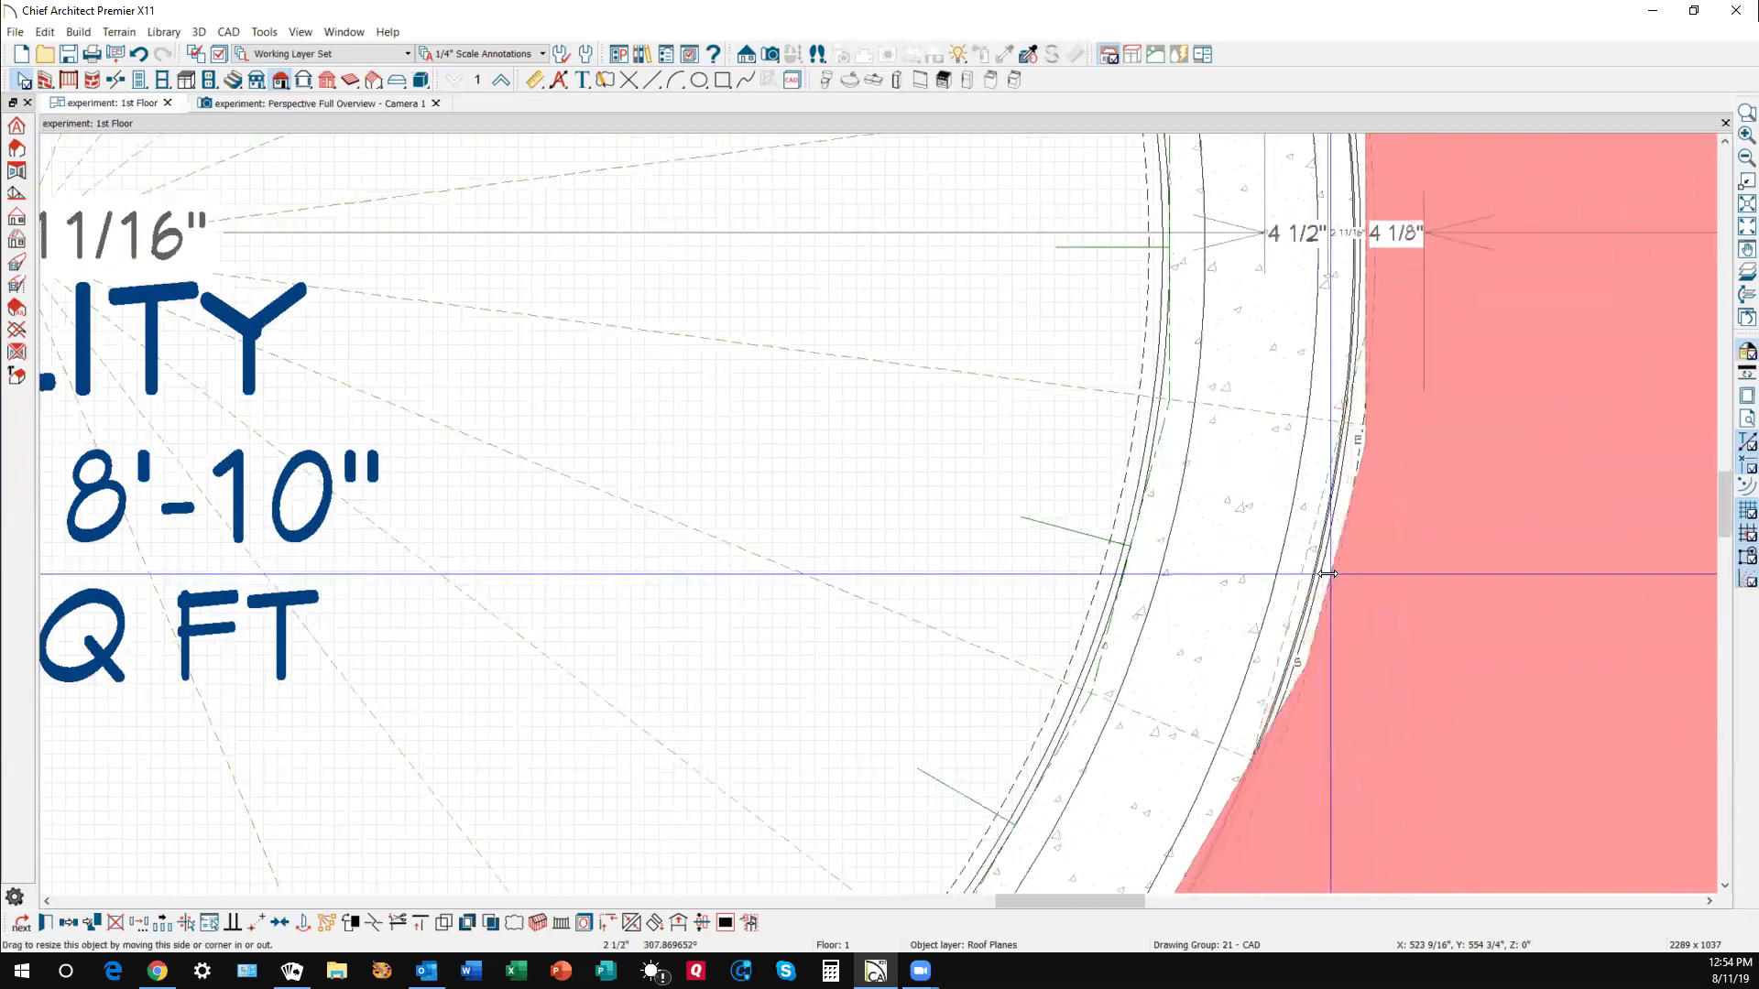
scroll(1327, 574, down, 5)
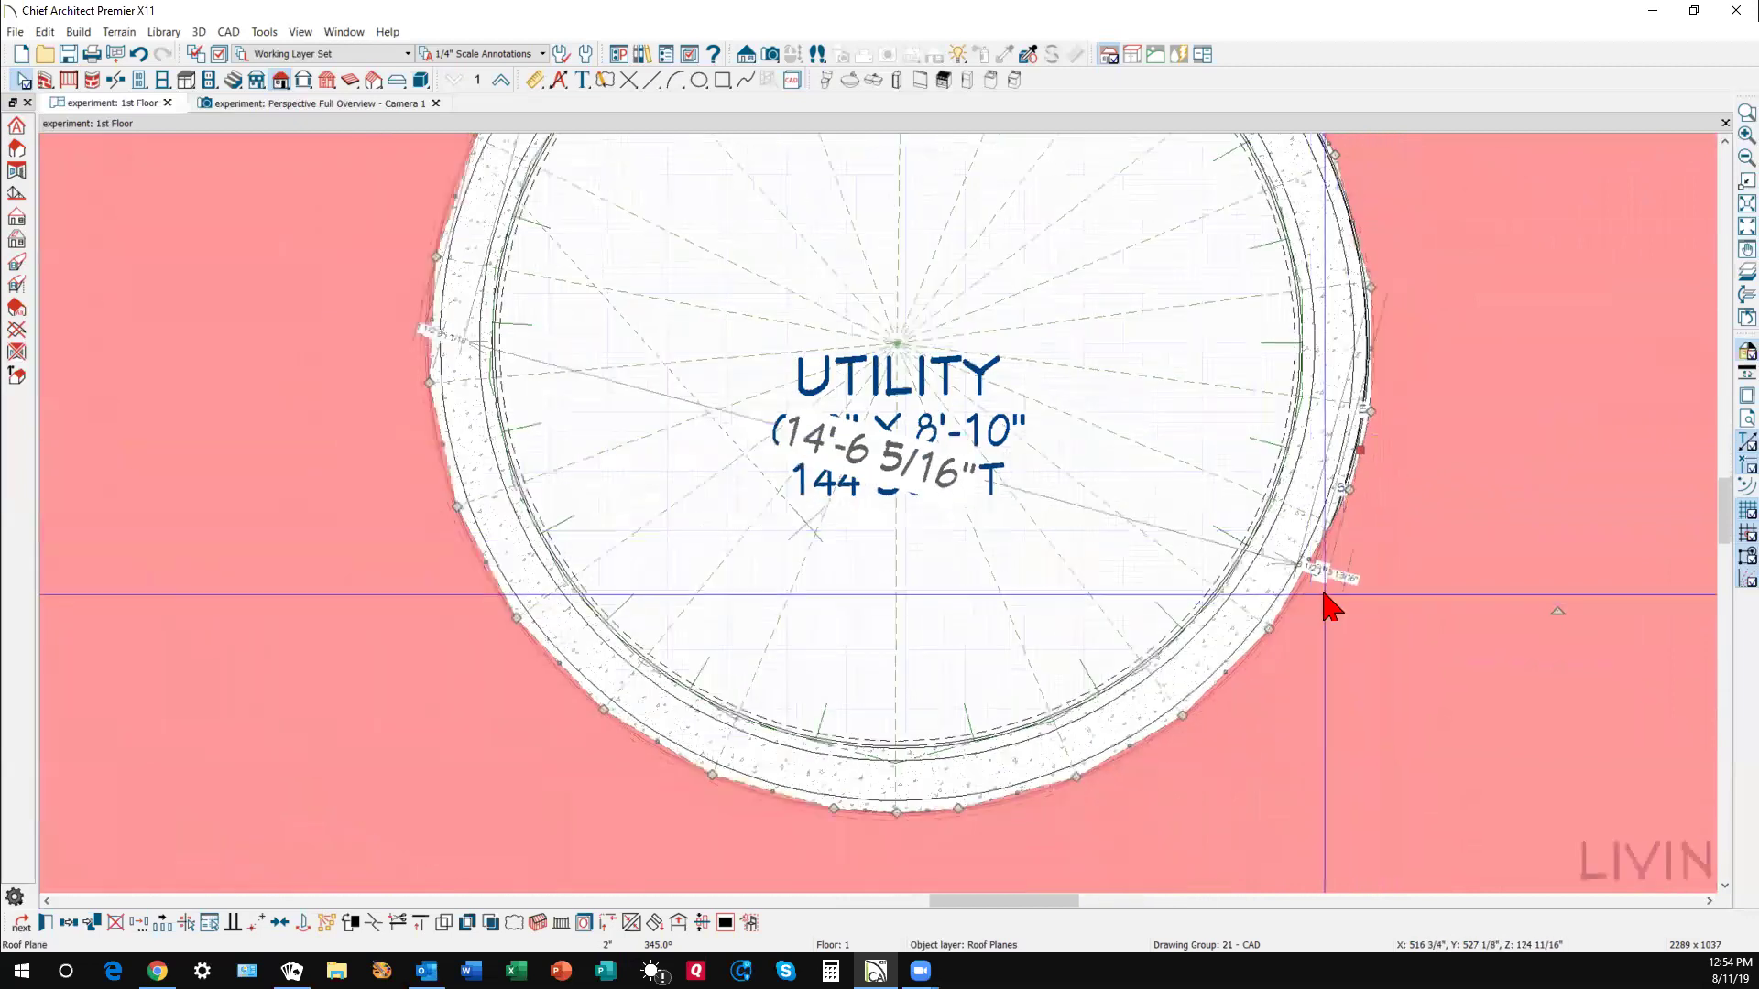
scroll(1325, 596, up, 5)
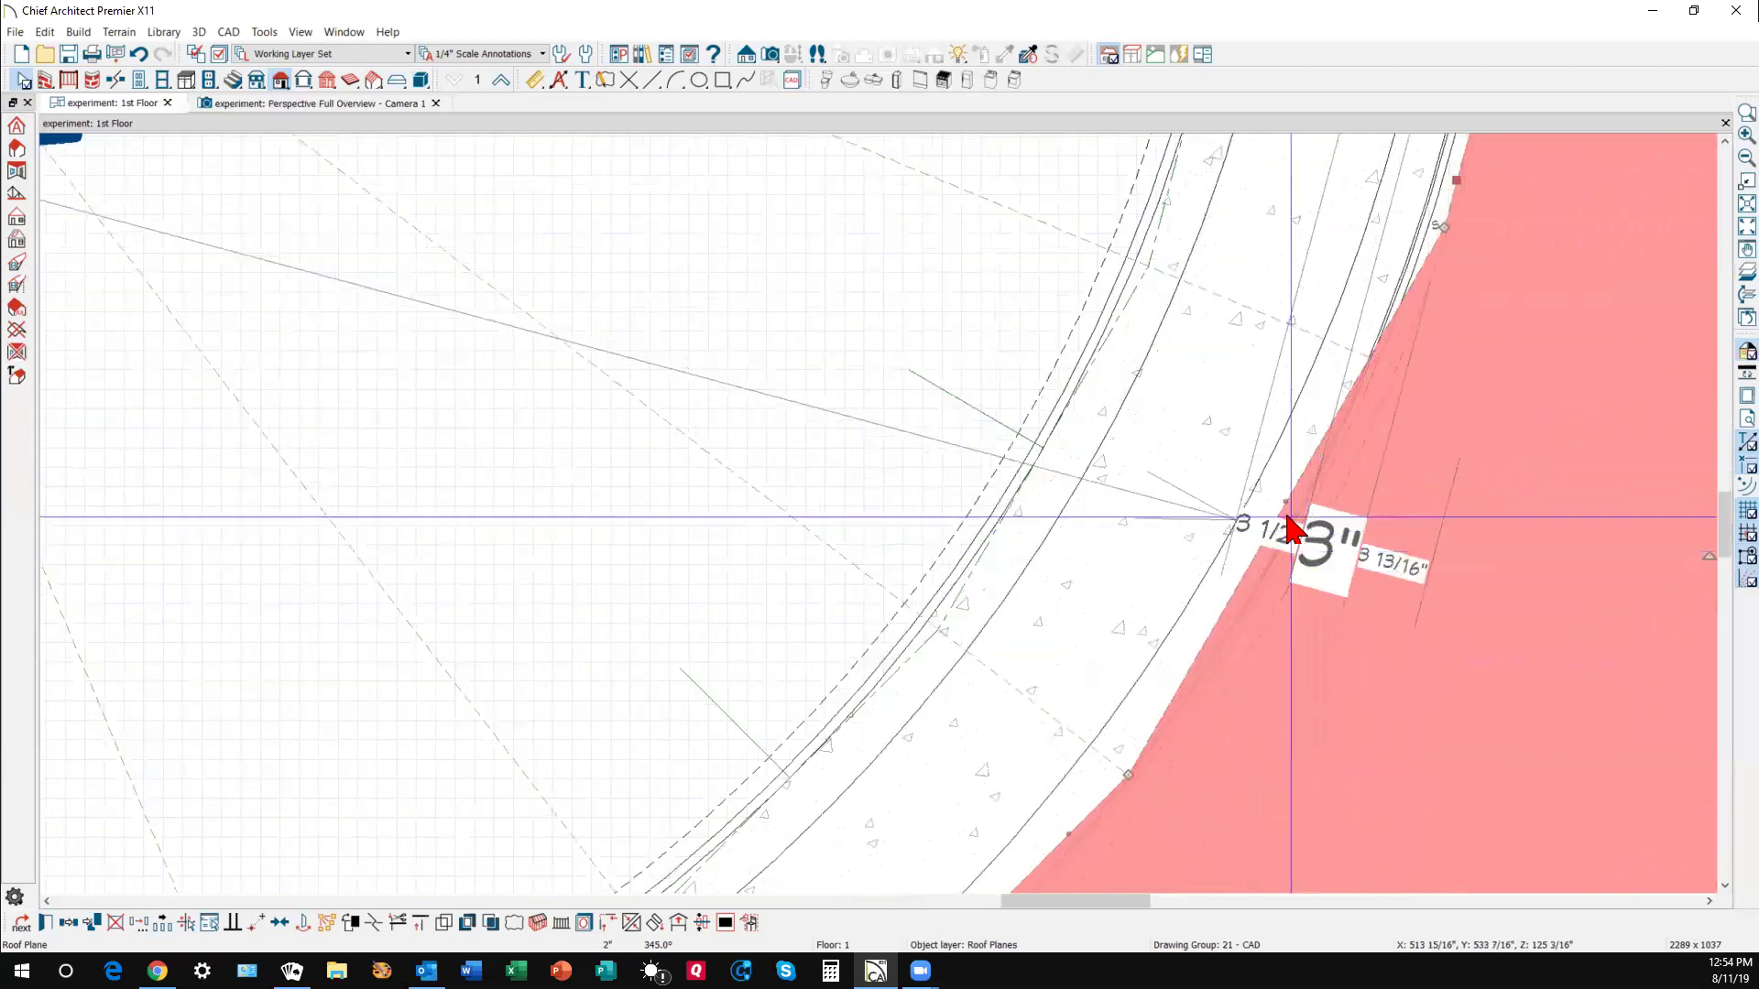
drag(1285, 503, 1294, 547)
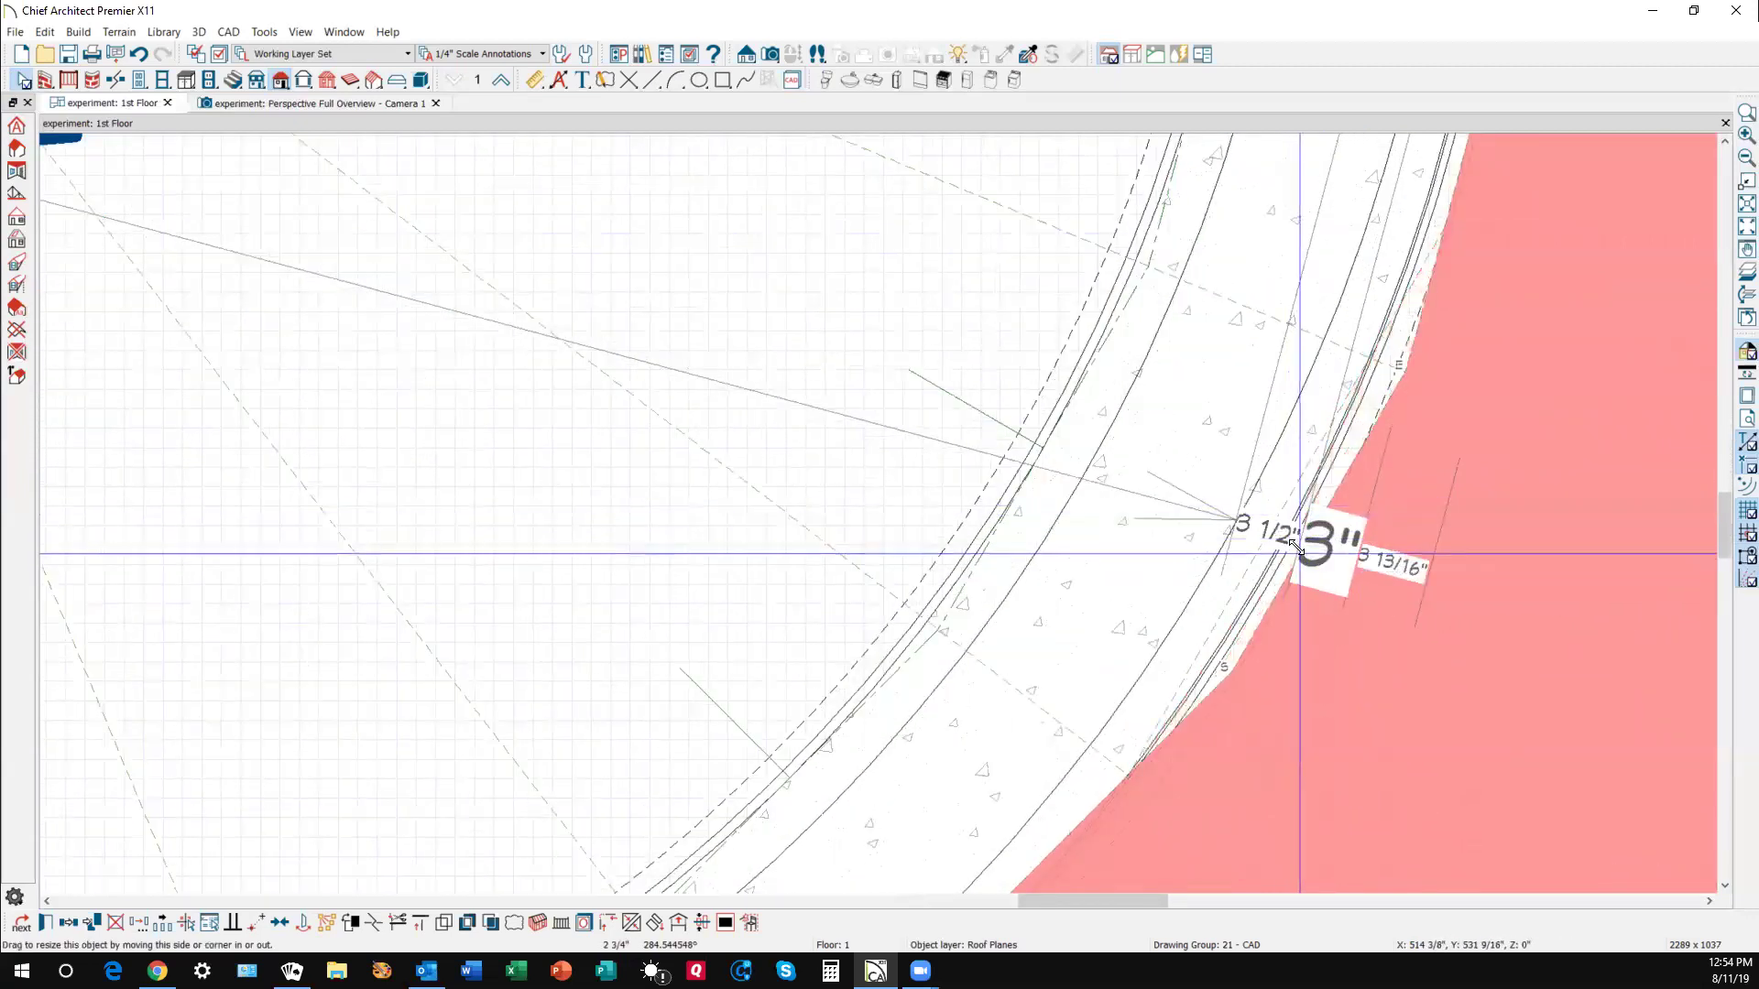
scroll(1294, 546, down, 5)
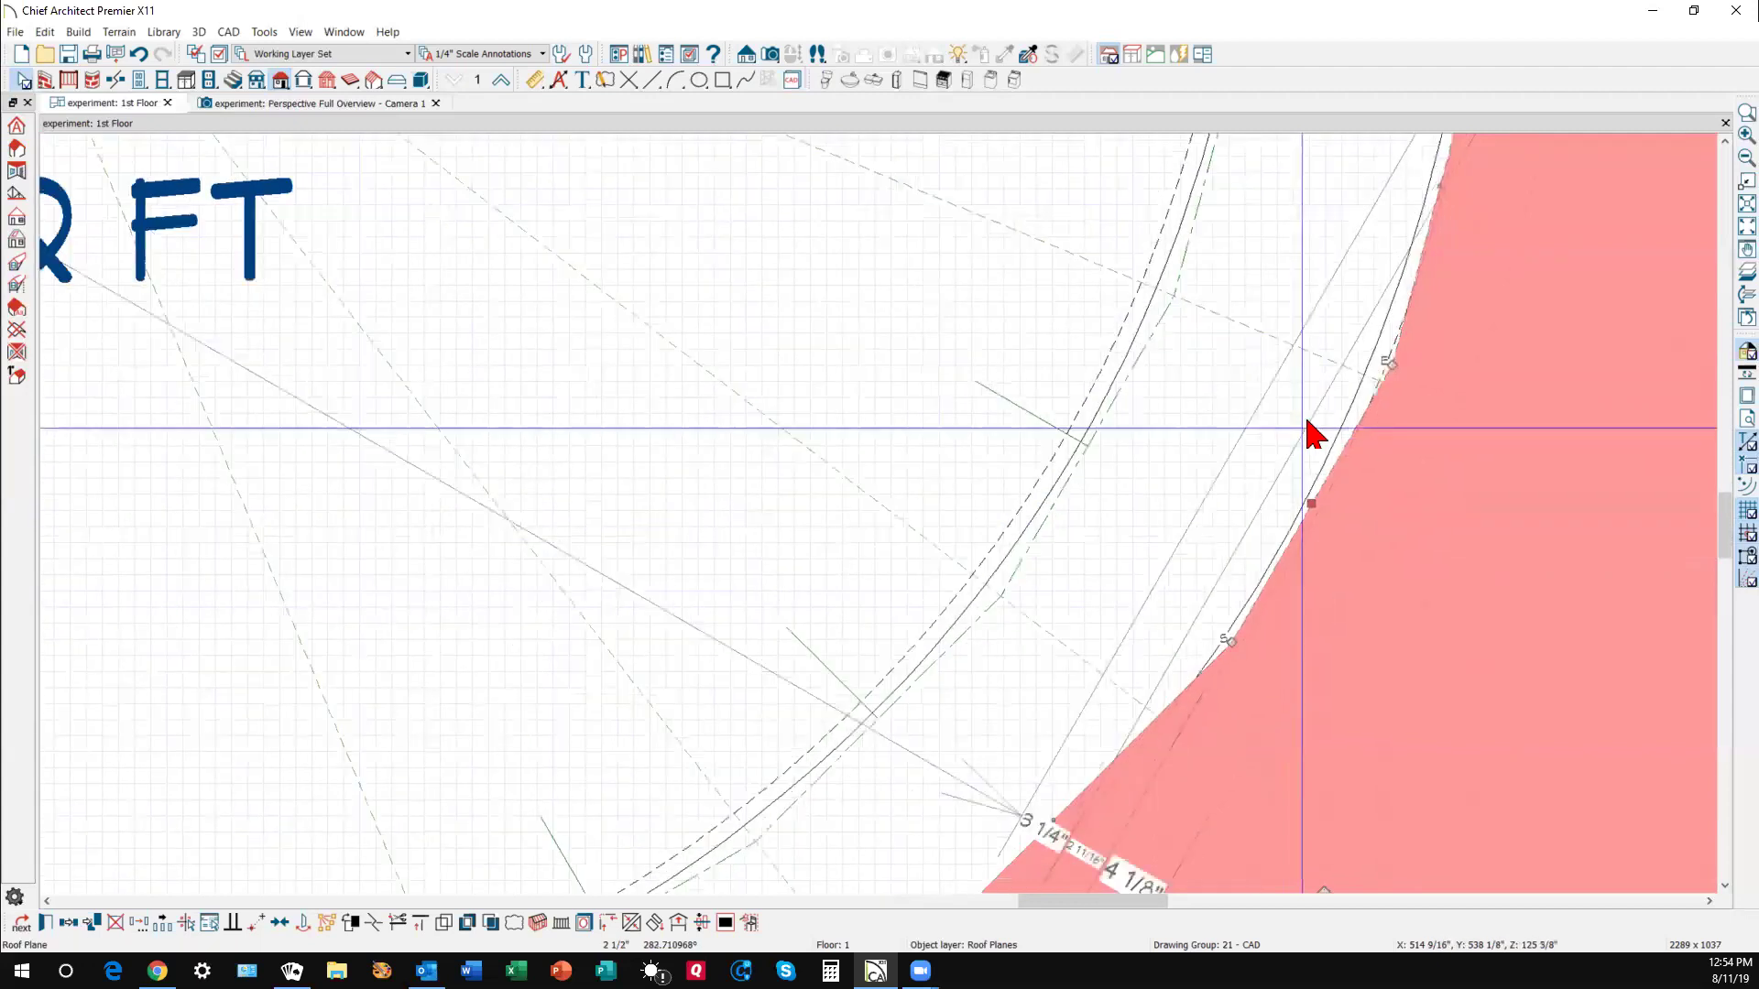
scroll(1196, 675, up, 4)
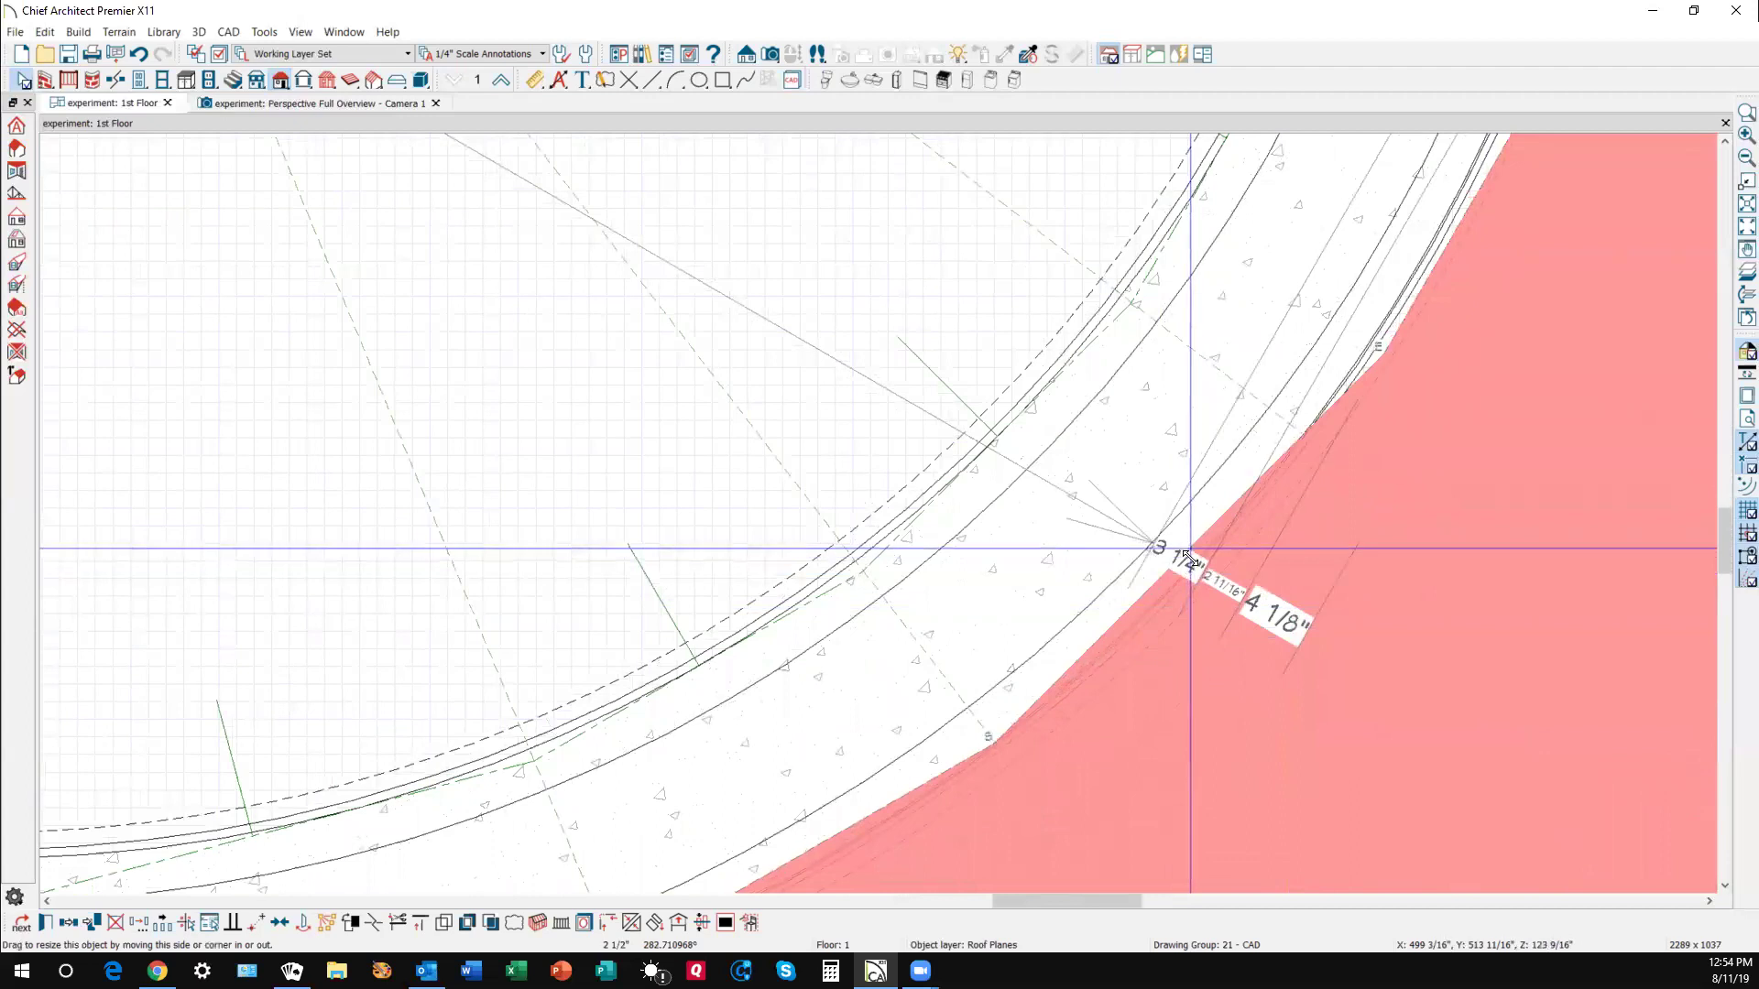
drag(1189, 553, 1197, 577)
- Move the next two cutout edges, between the lower-right curve and the tower's bottom, out to the wall's outer face
scroll(1275, 417, down, 6)
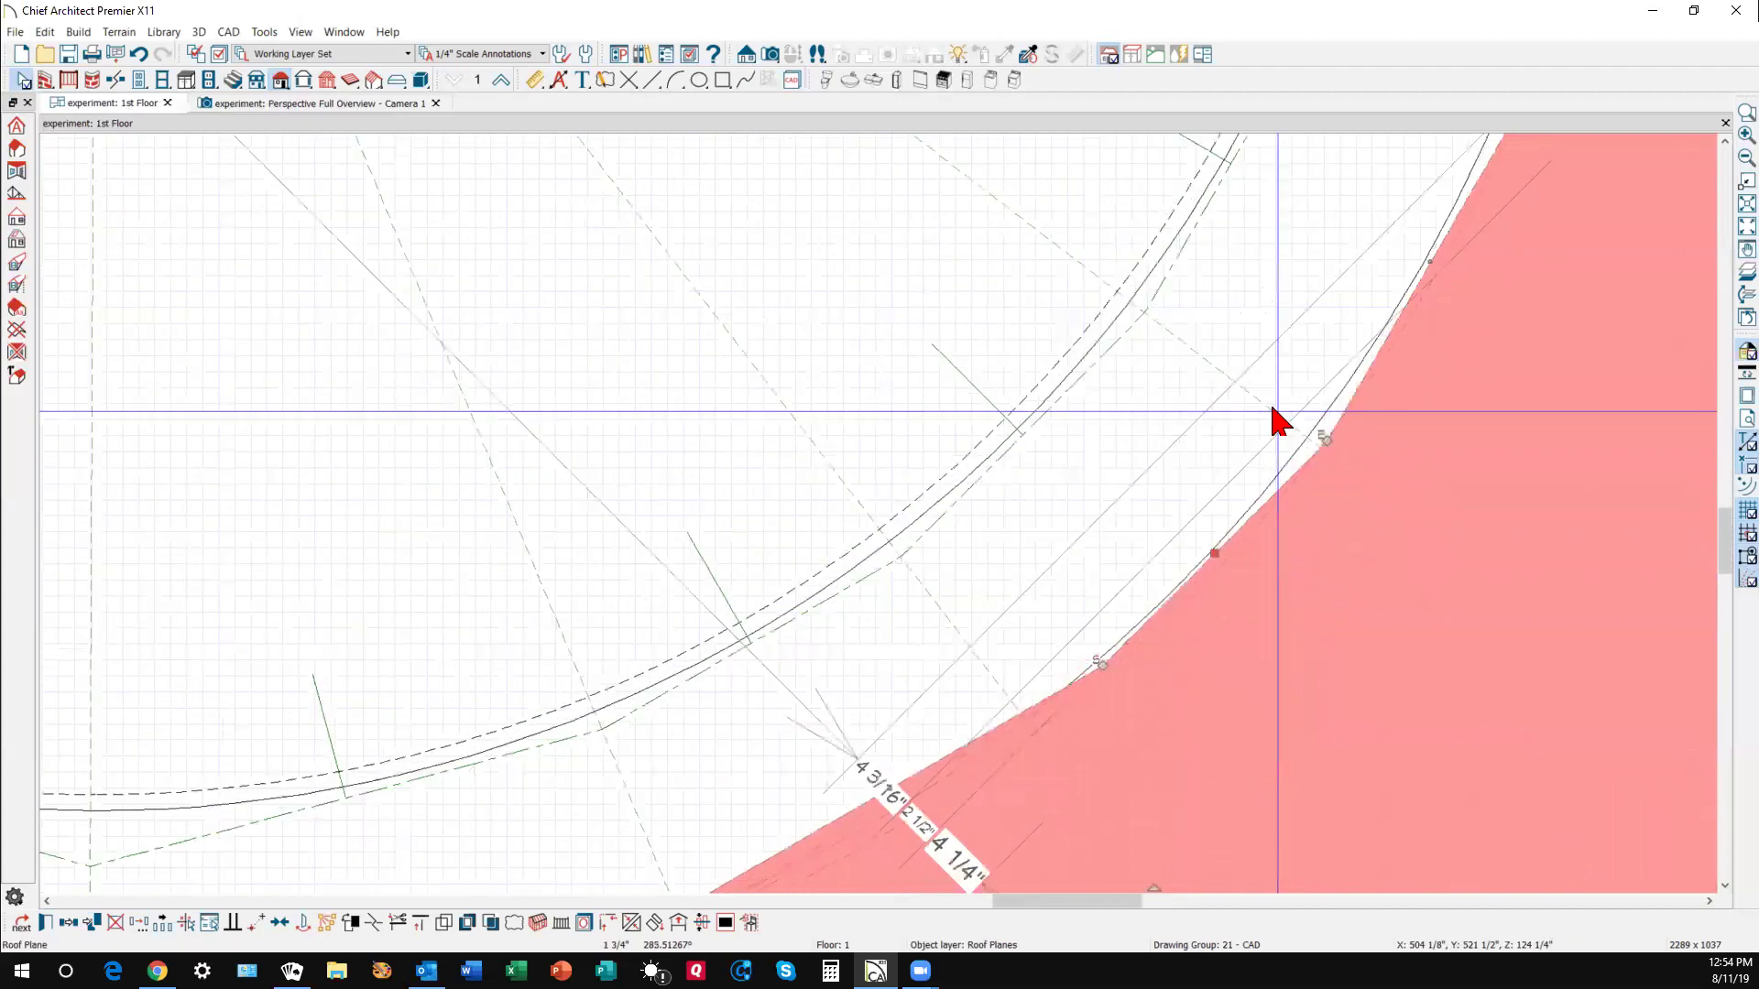
scroll(1044, 657, up, 4)
scroll(1063, 648, up, 2)
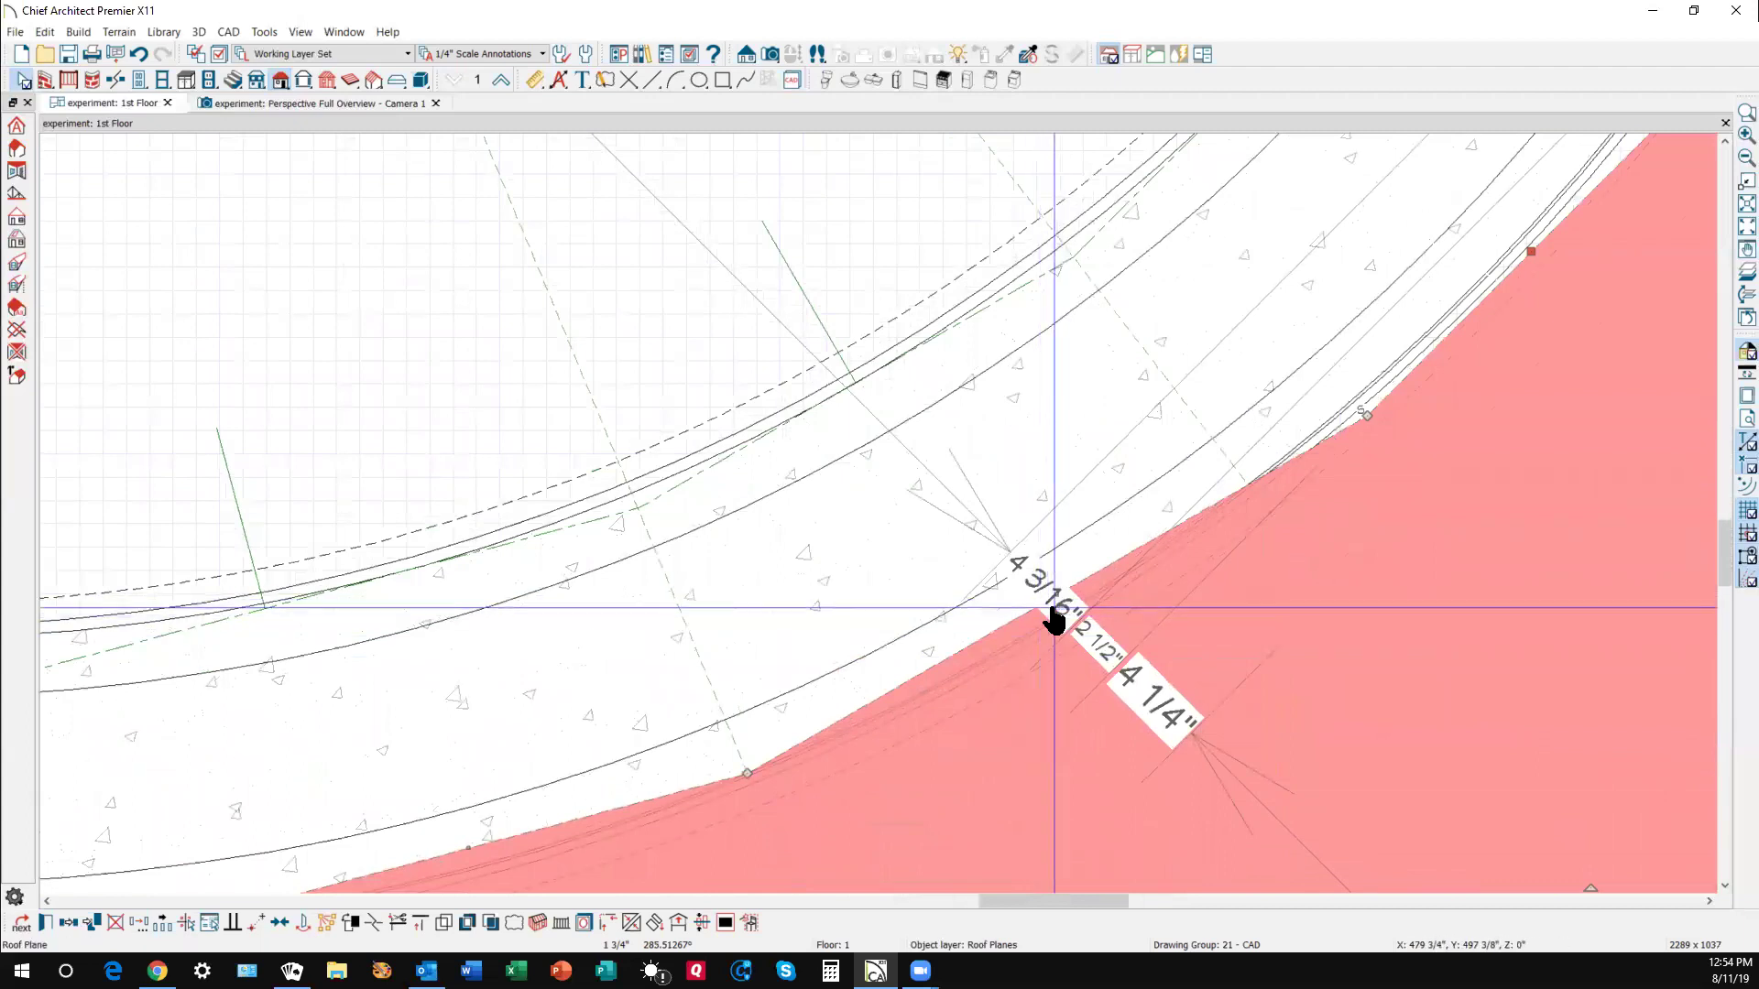
drag(1056, 595, 1069, 630)
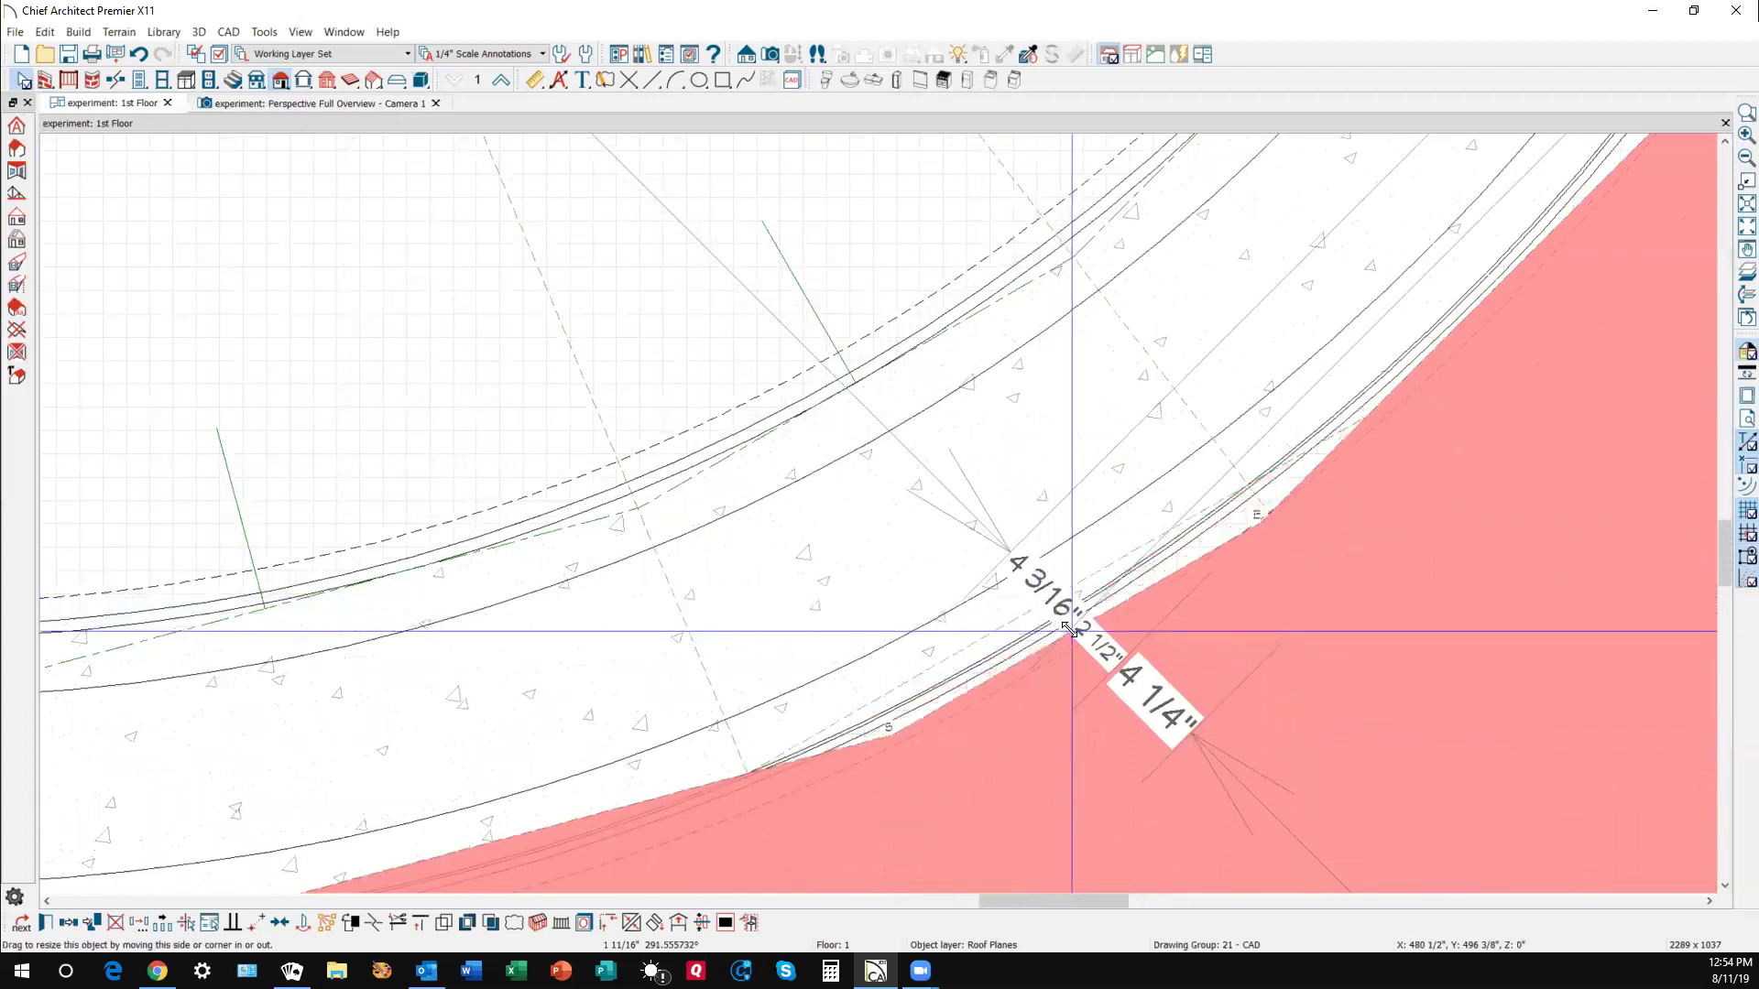
scroll(922, 570, down, 2)
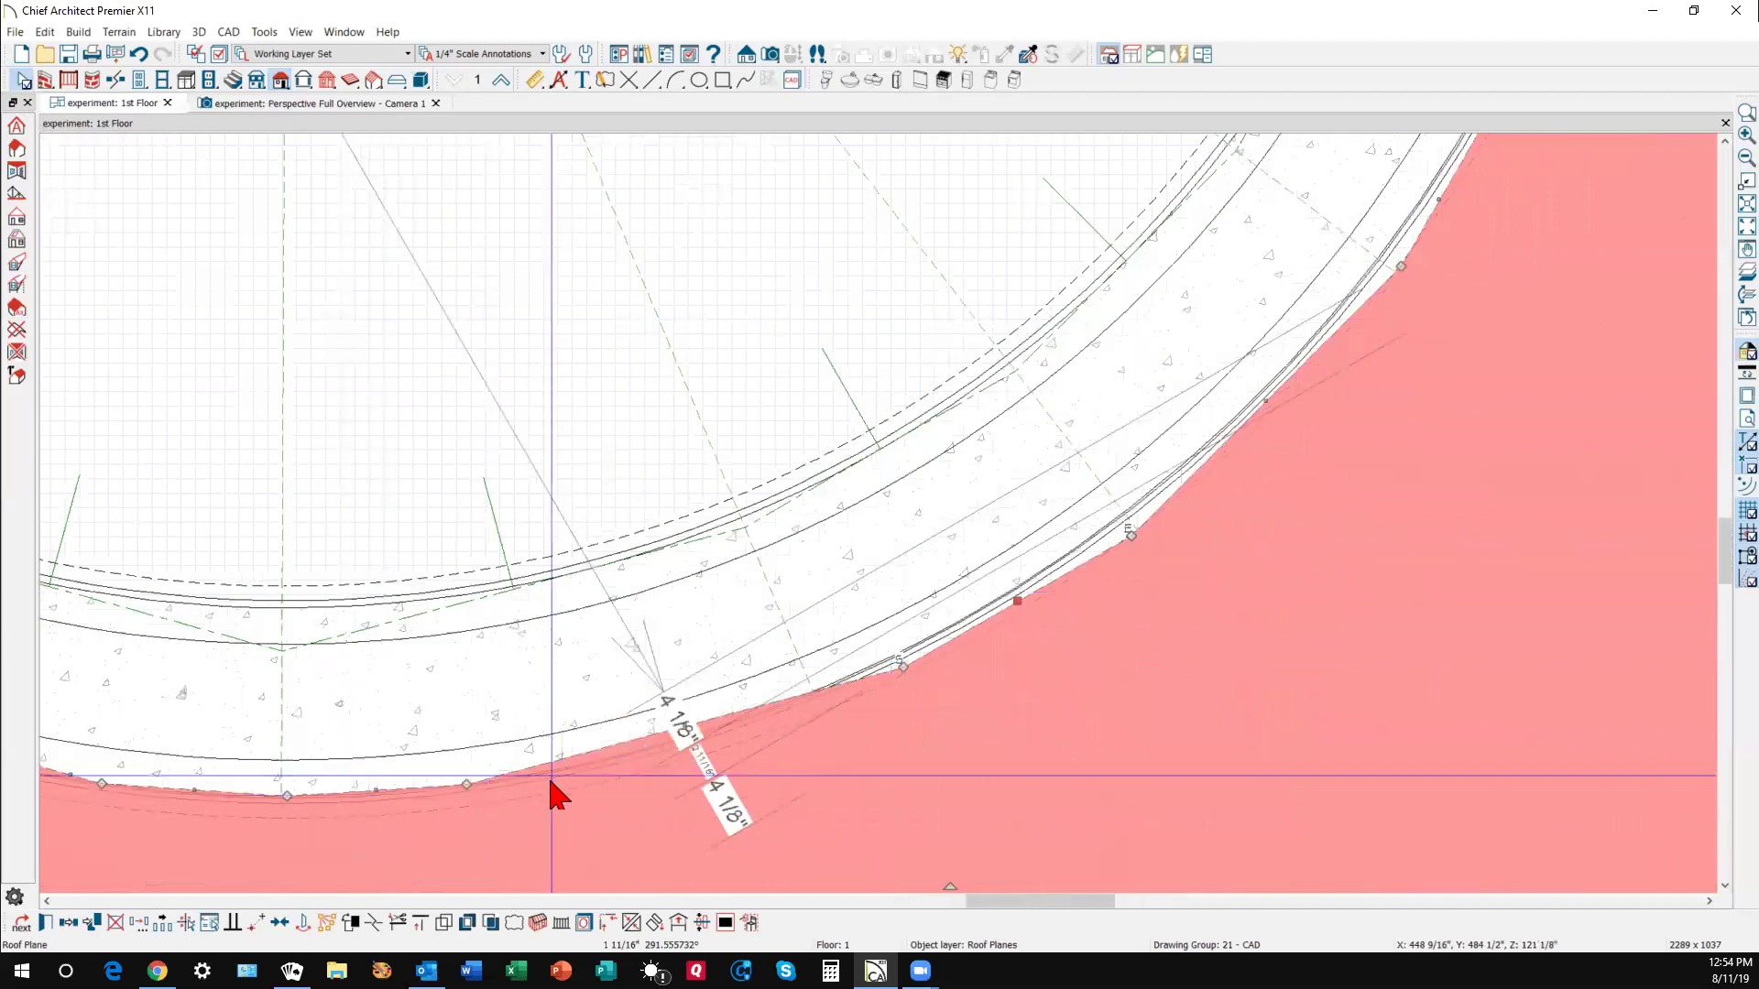
scroll(550, 780, up, 3)
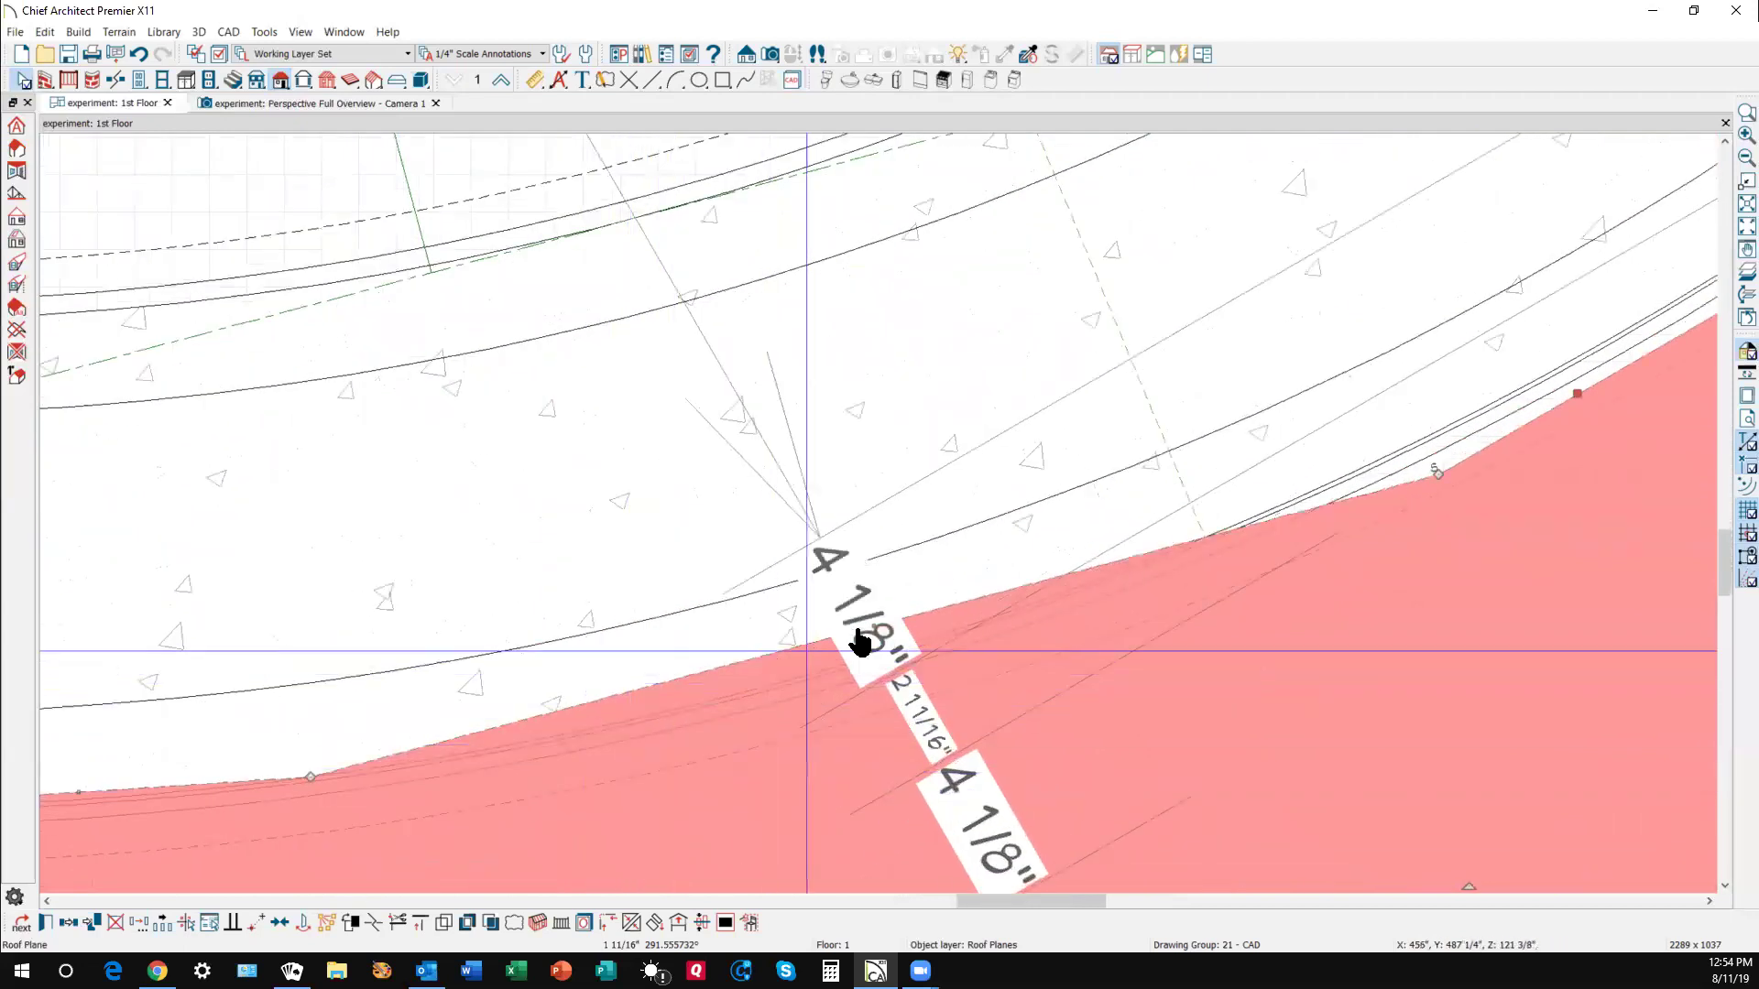
drag(873, 624, 893, 685)
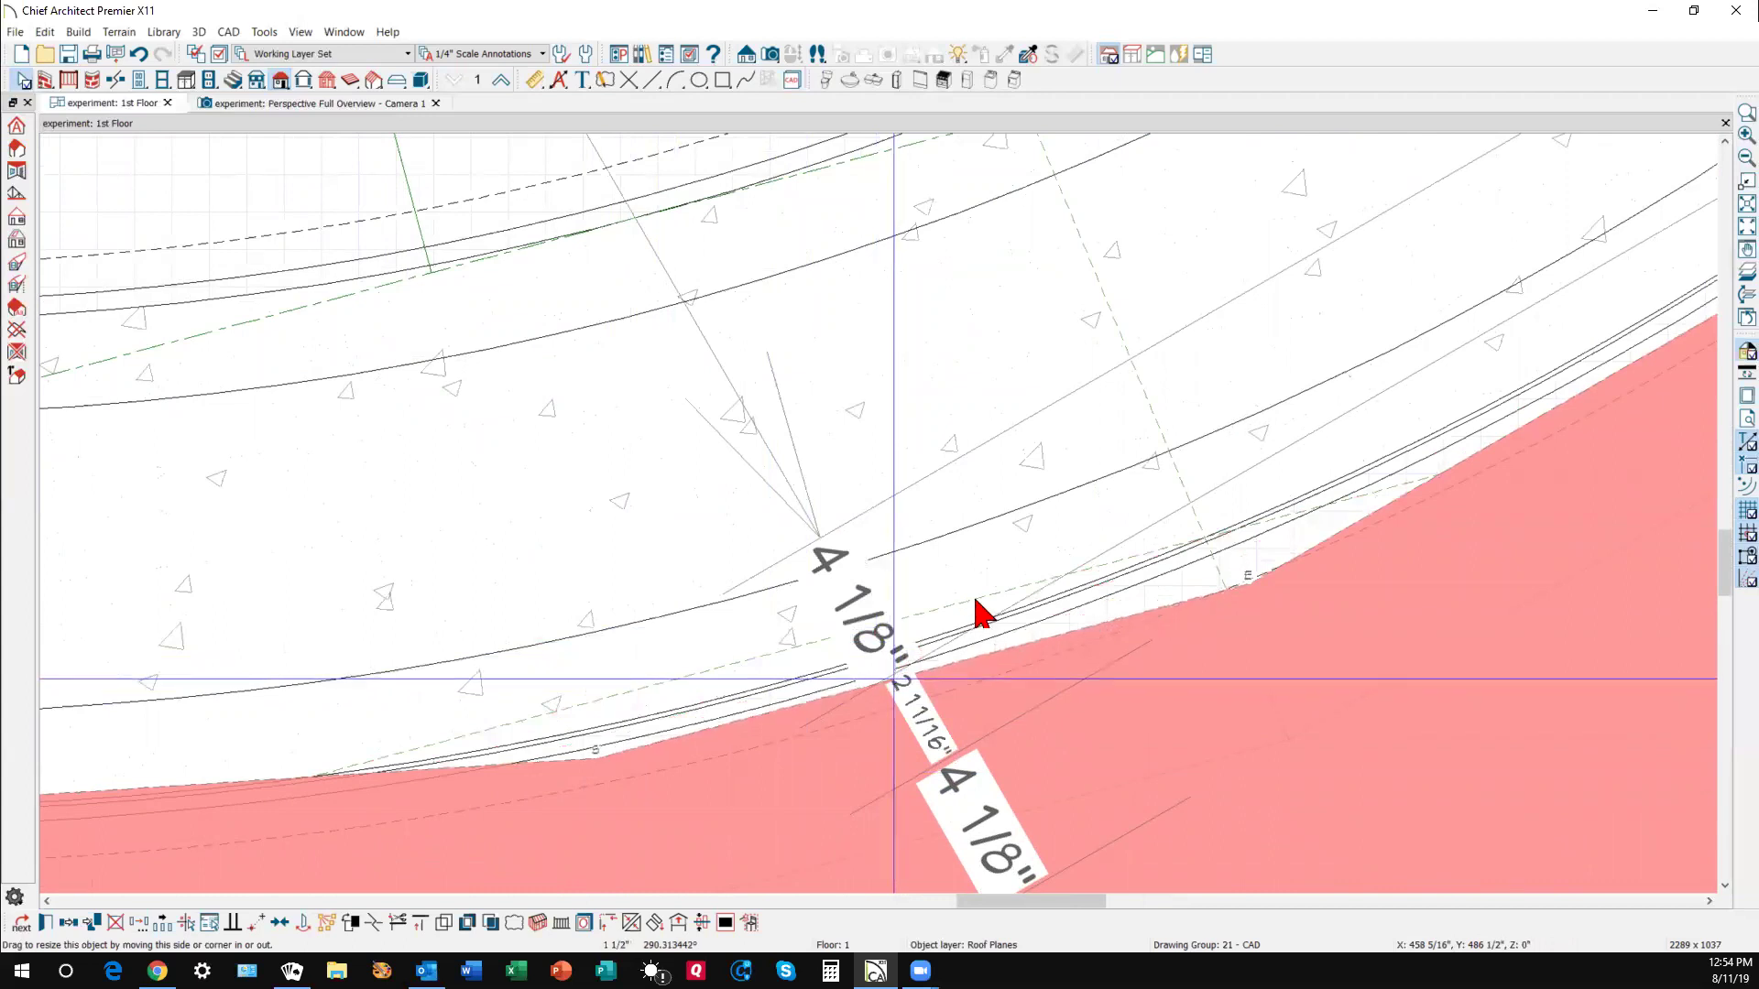
- Pull the short cutout edges on both sides of the tower's lowest point down to the wall's outer face
scroll(1108, 530, down, 4)
scroll(700, 632, up, 1)
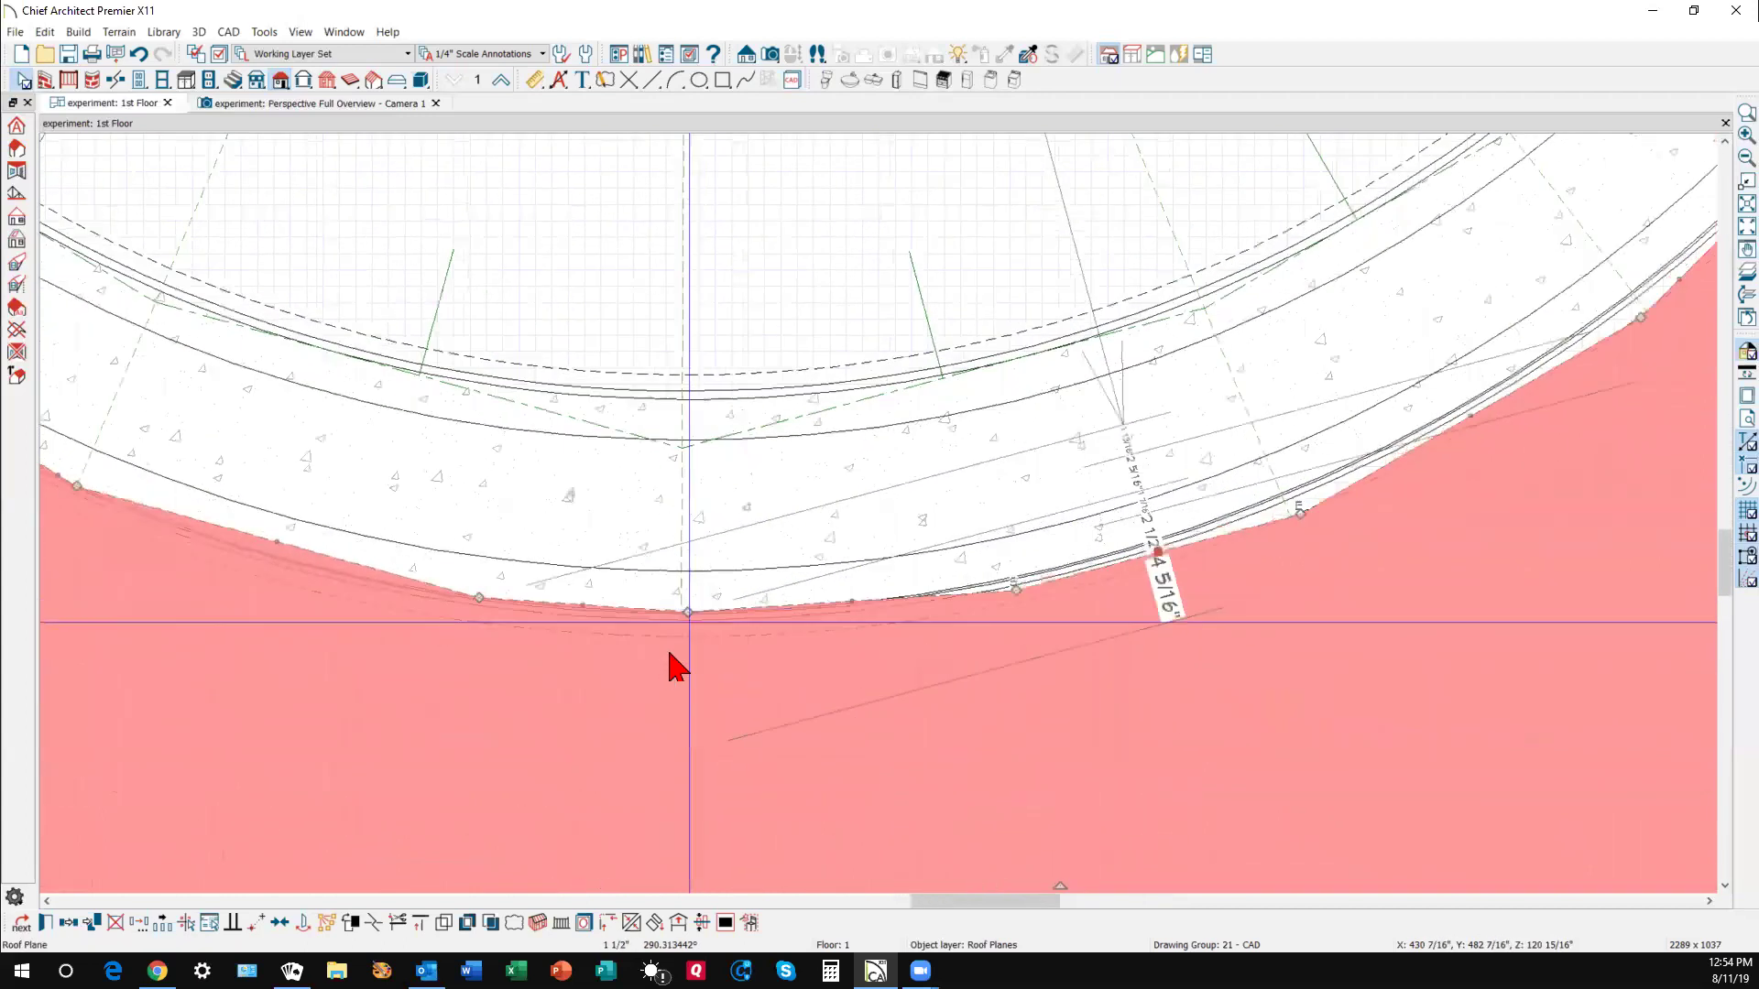
scroll(676, 667, up, 3)
drag(1023, 577, 1016, 606)
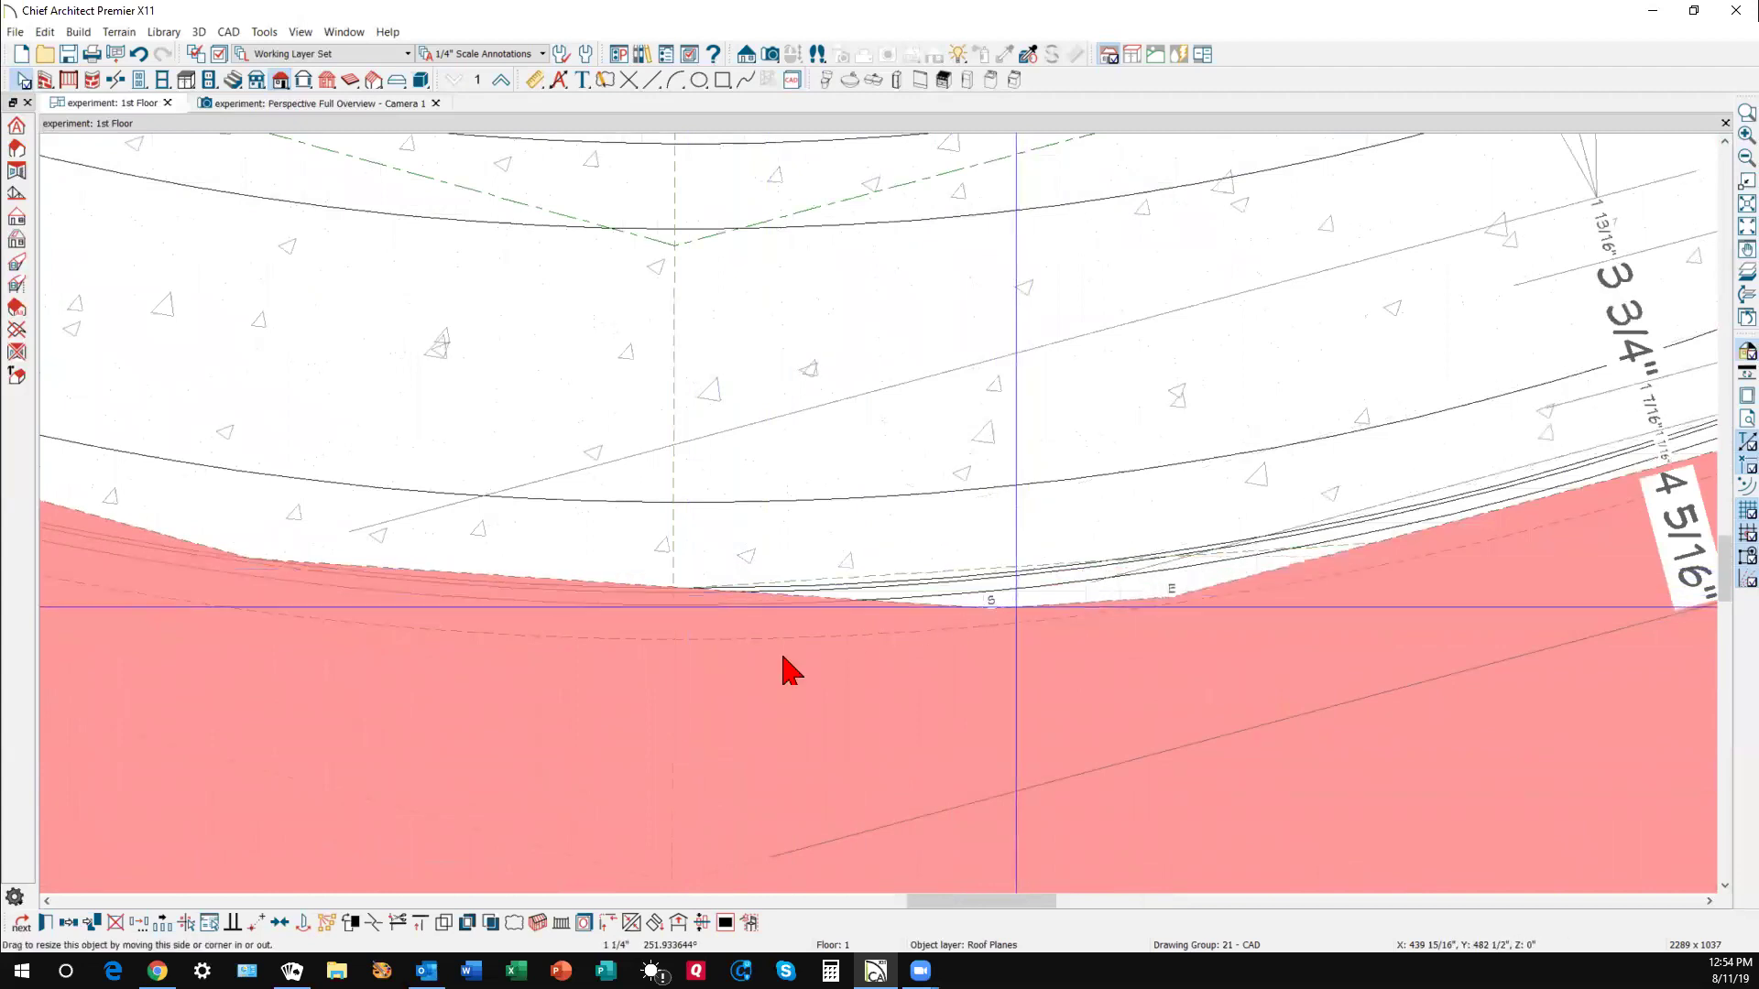
drag(252, 558, 269, 600)
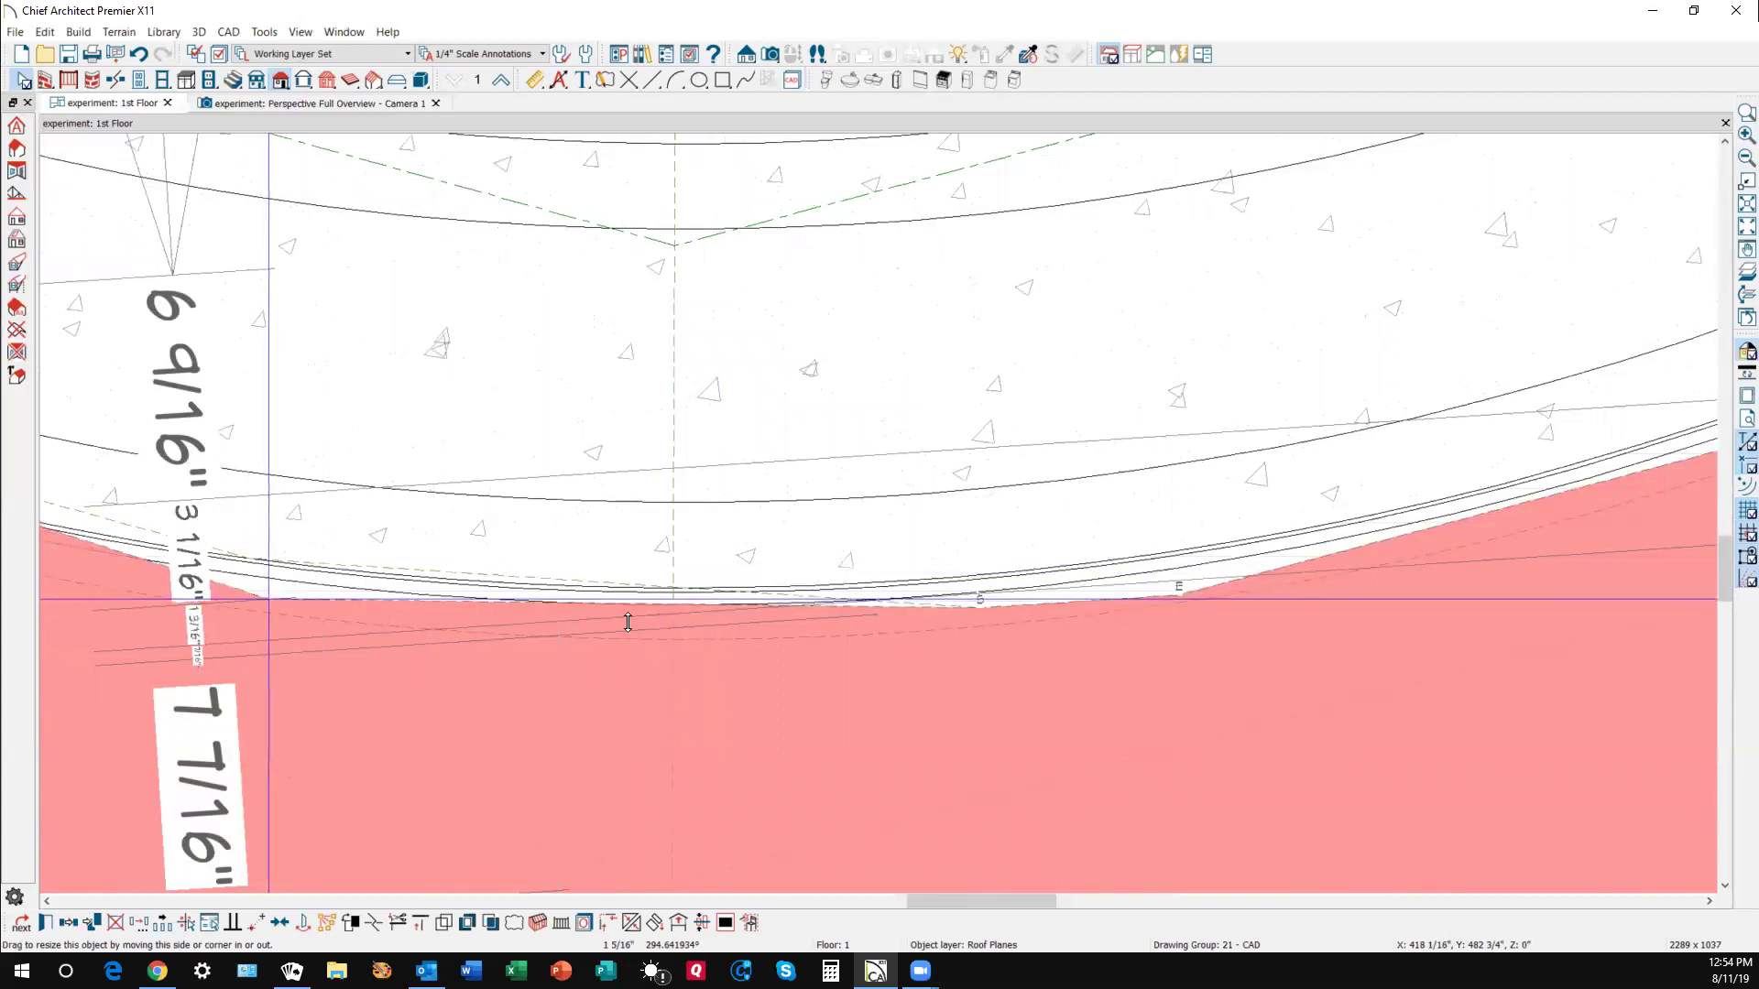
- Pull the two roof cutout edges just left of the tower's lowest point outward to the wall's outer face
scroll(627, 622, down, 5)
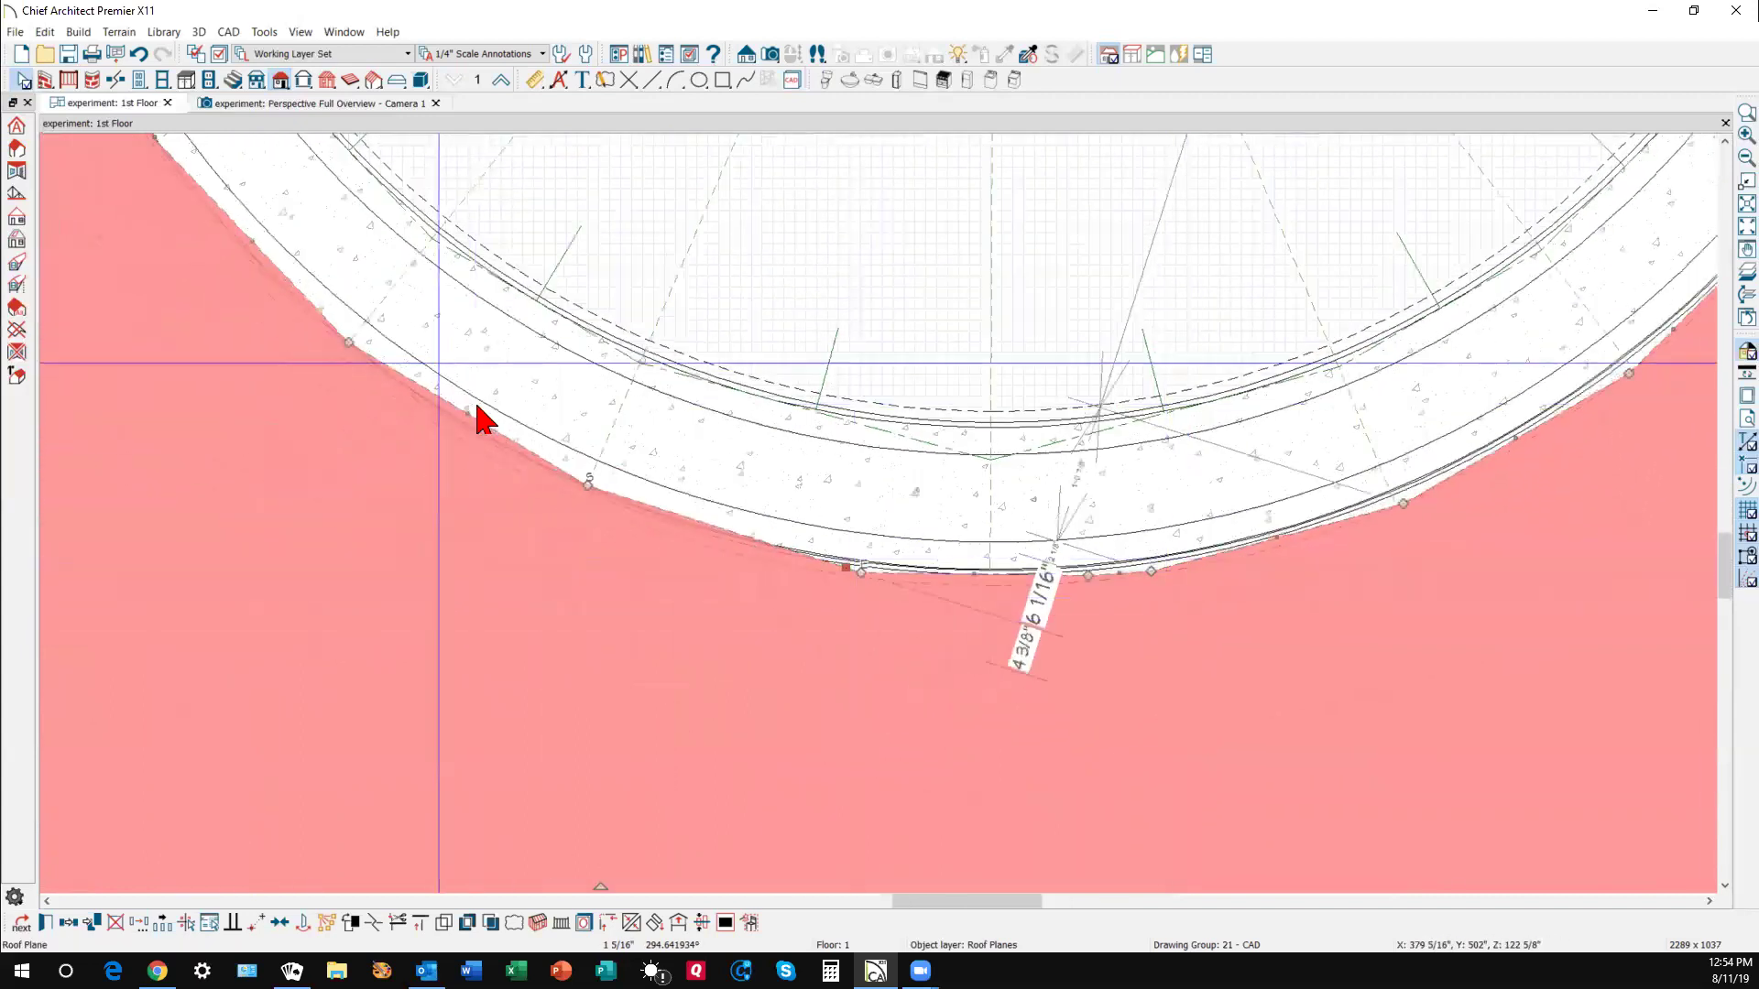
scroll(477, 418, up, 4)
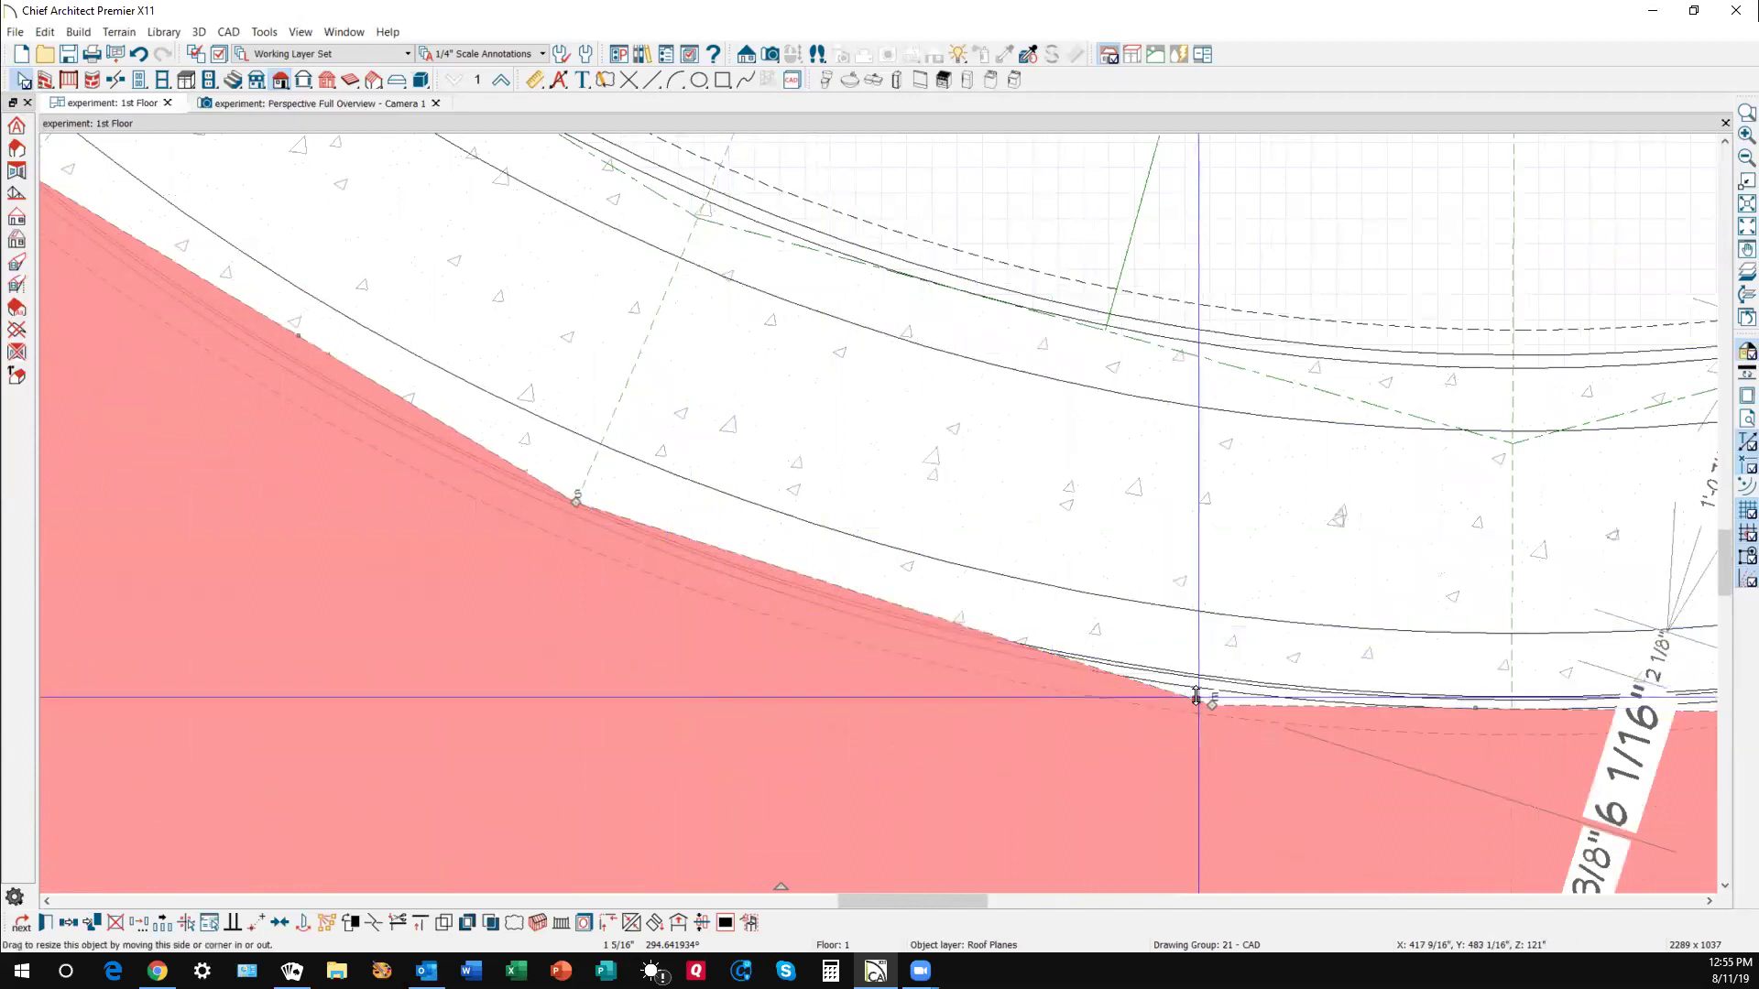
drag(1190, 706, 1188, 718)
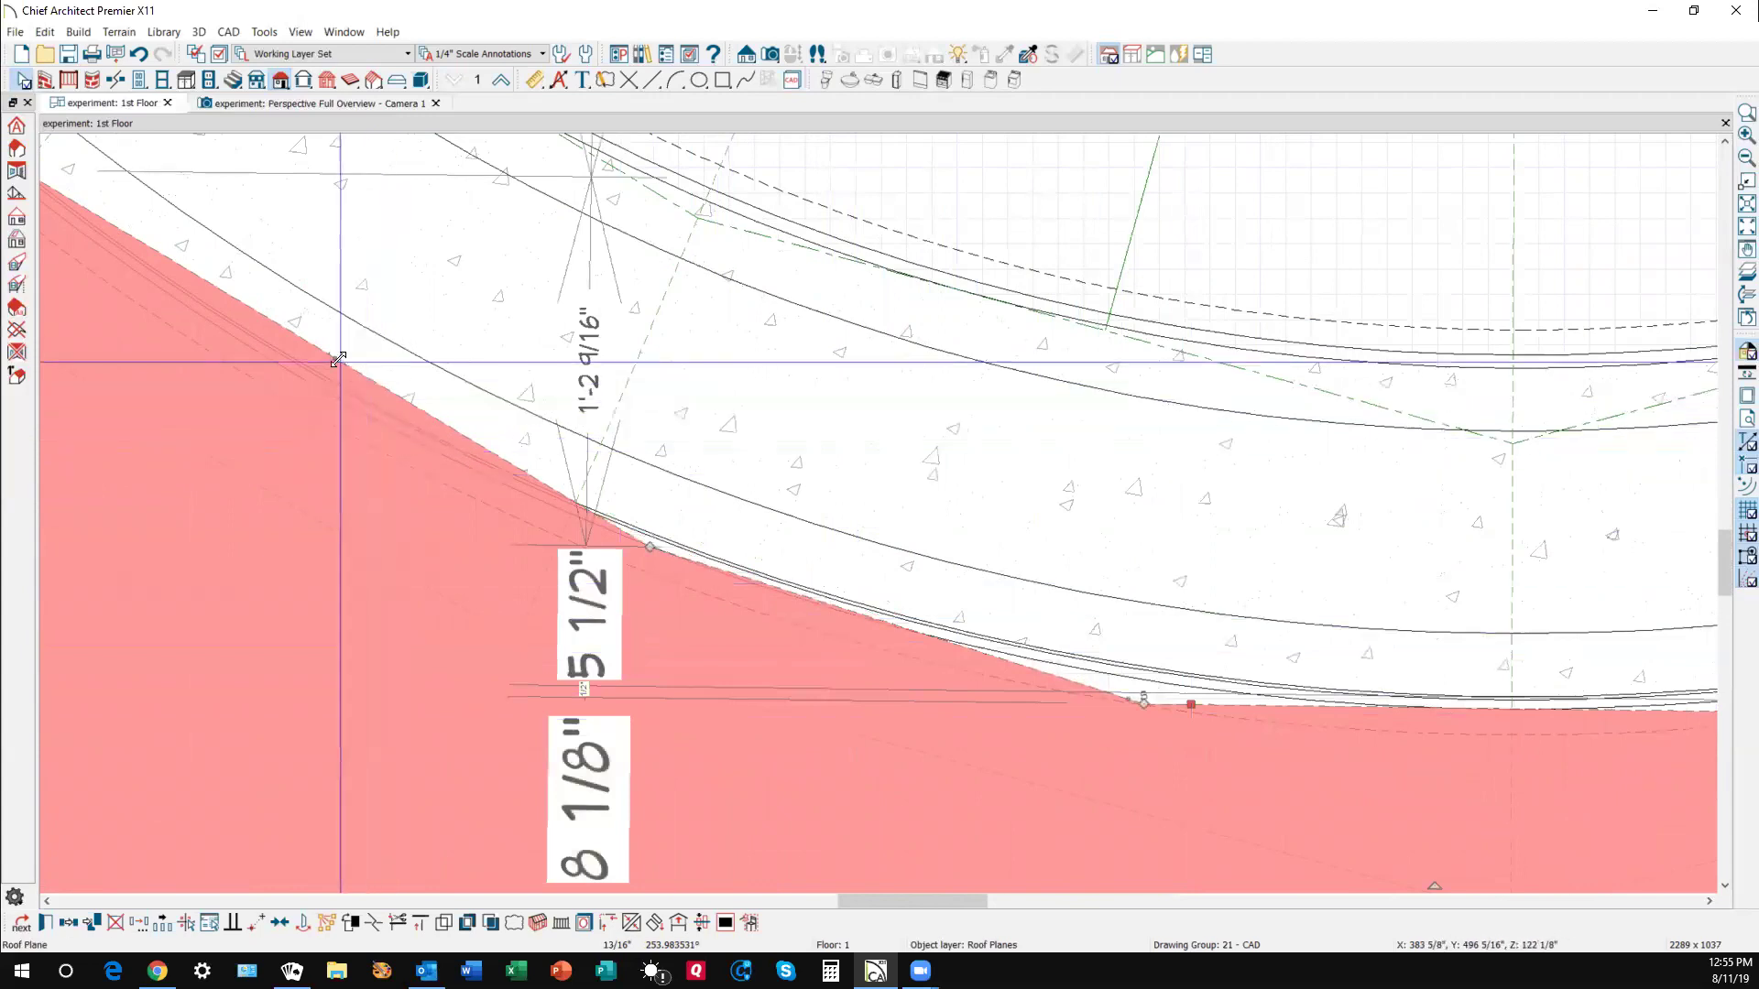
drag(335, 357, 308, 399)
scroll(759, 511, down, 1)
scroll(810, 569, down, 5)
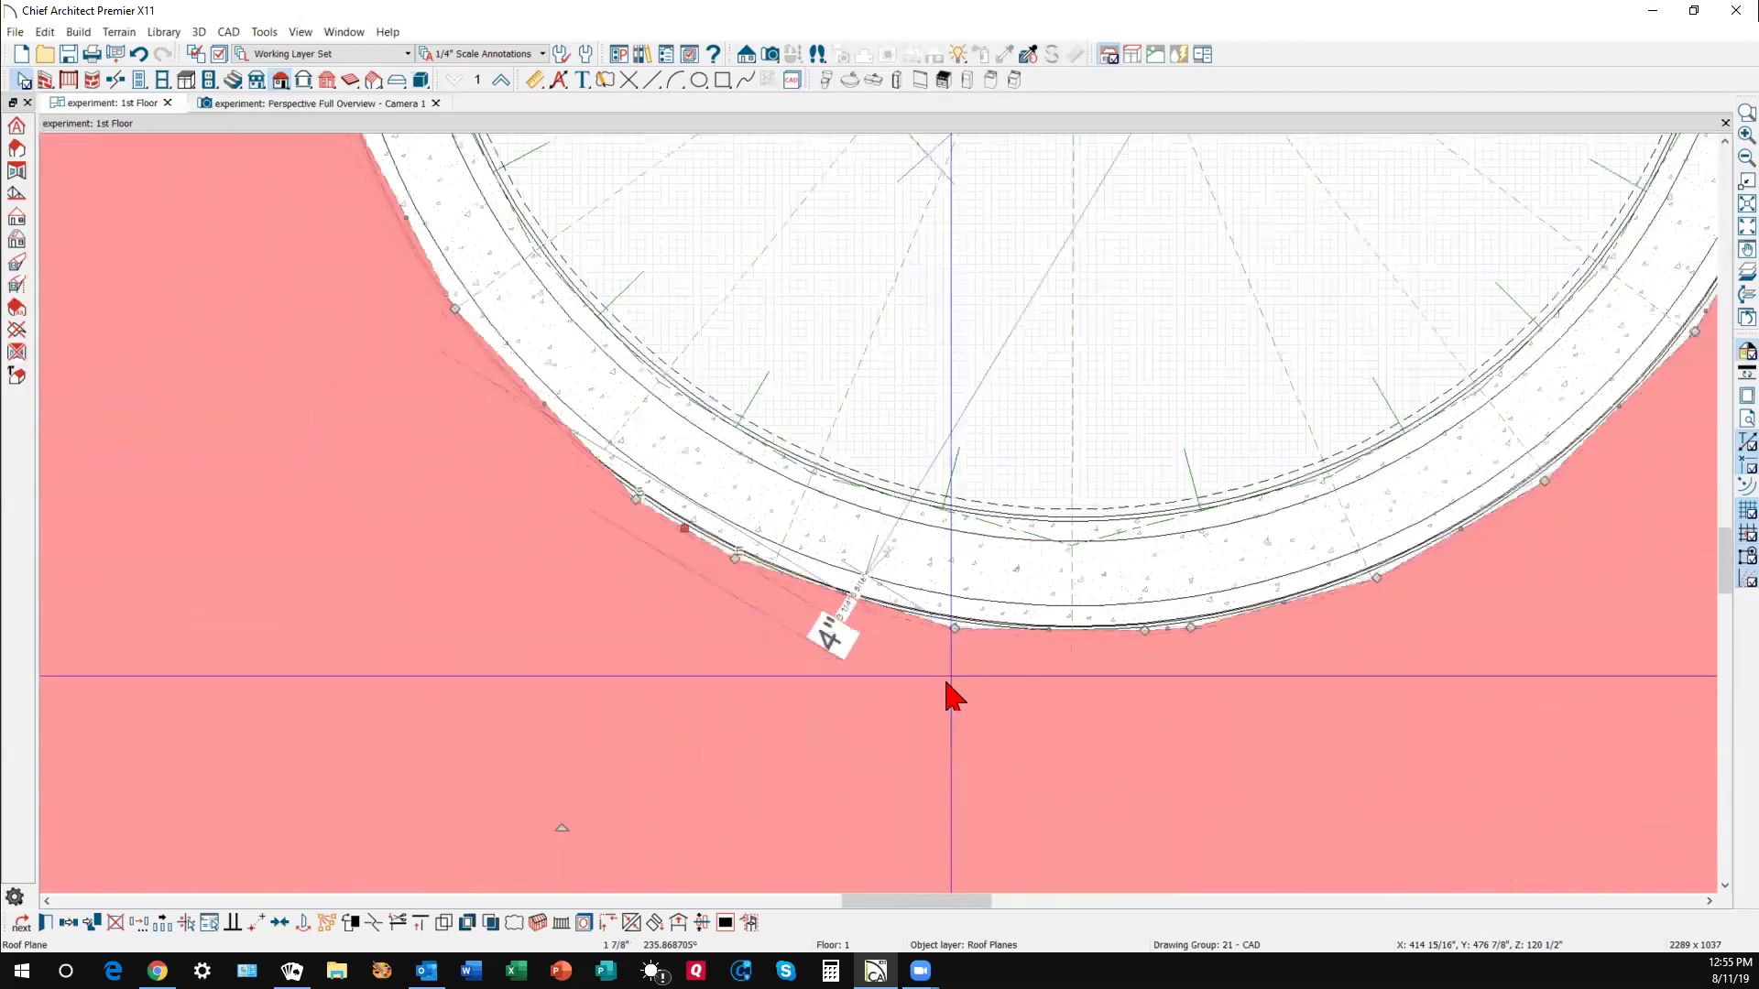
- Pull the roof plane's cutout edge midway up the tower's lower-left curve out to the wall's outer face
scroll(642, 422, up, 5)
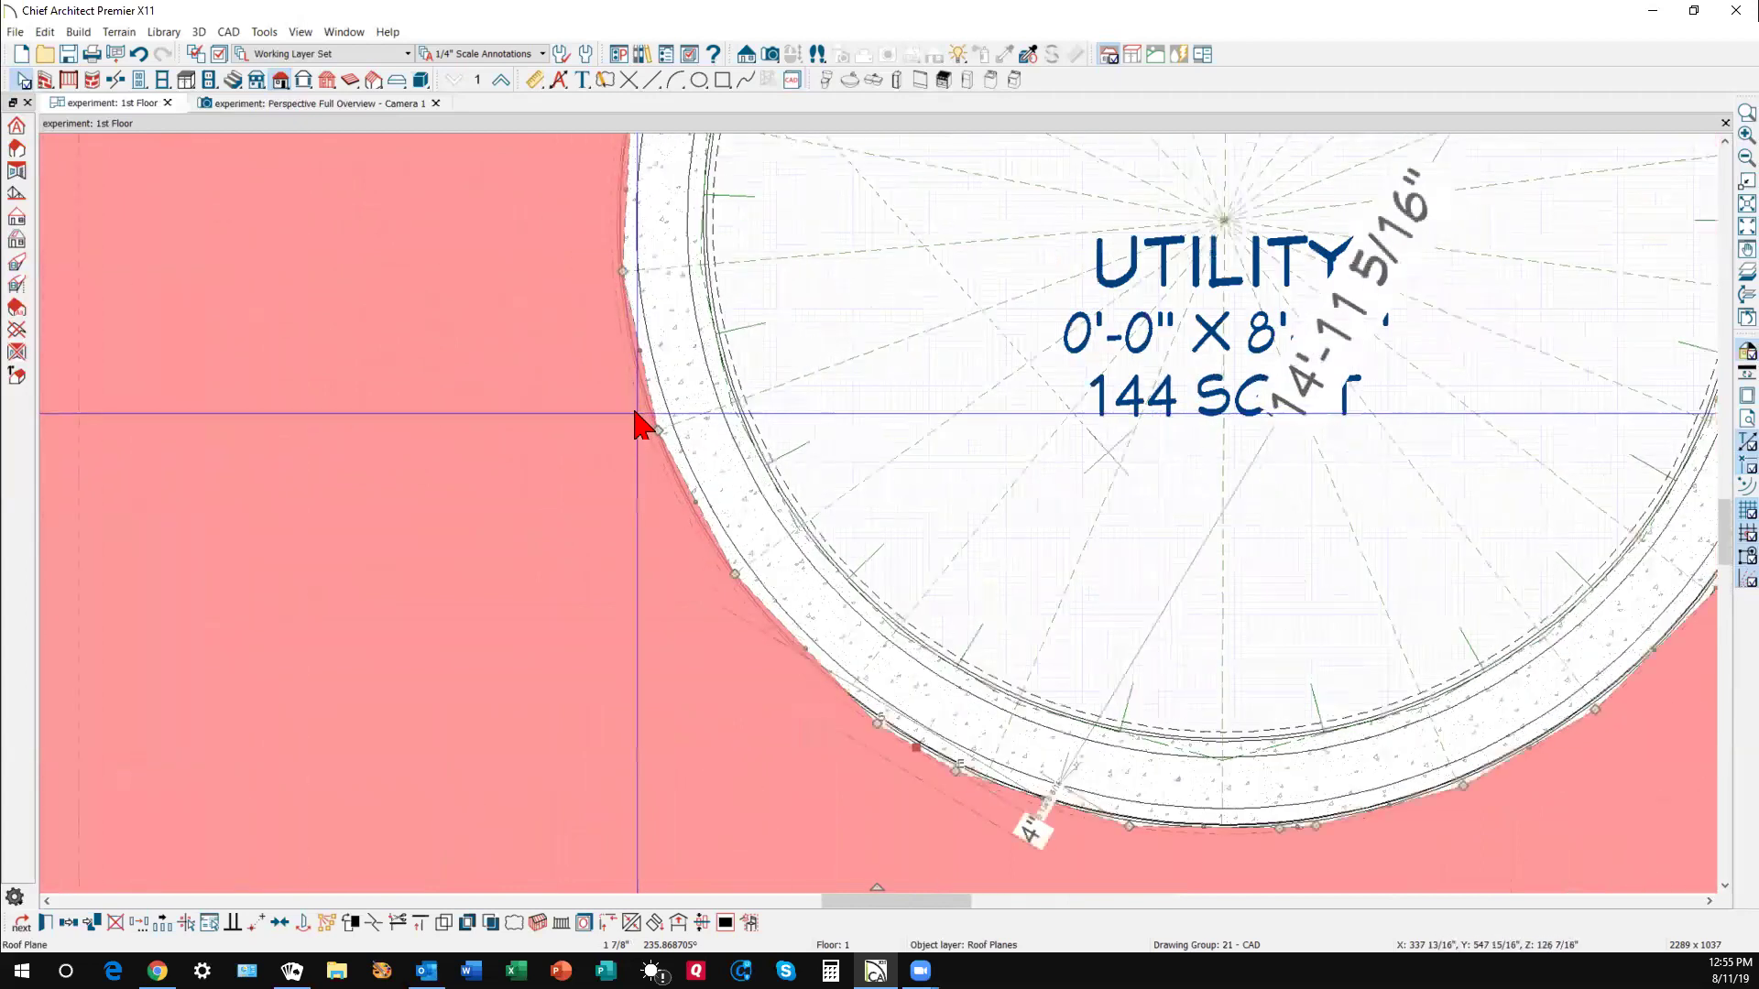
scroll(647, 425, up, 1)
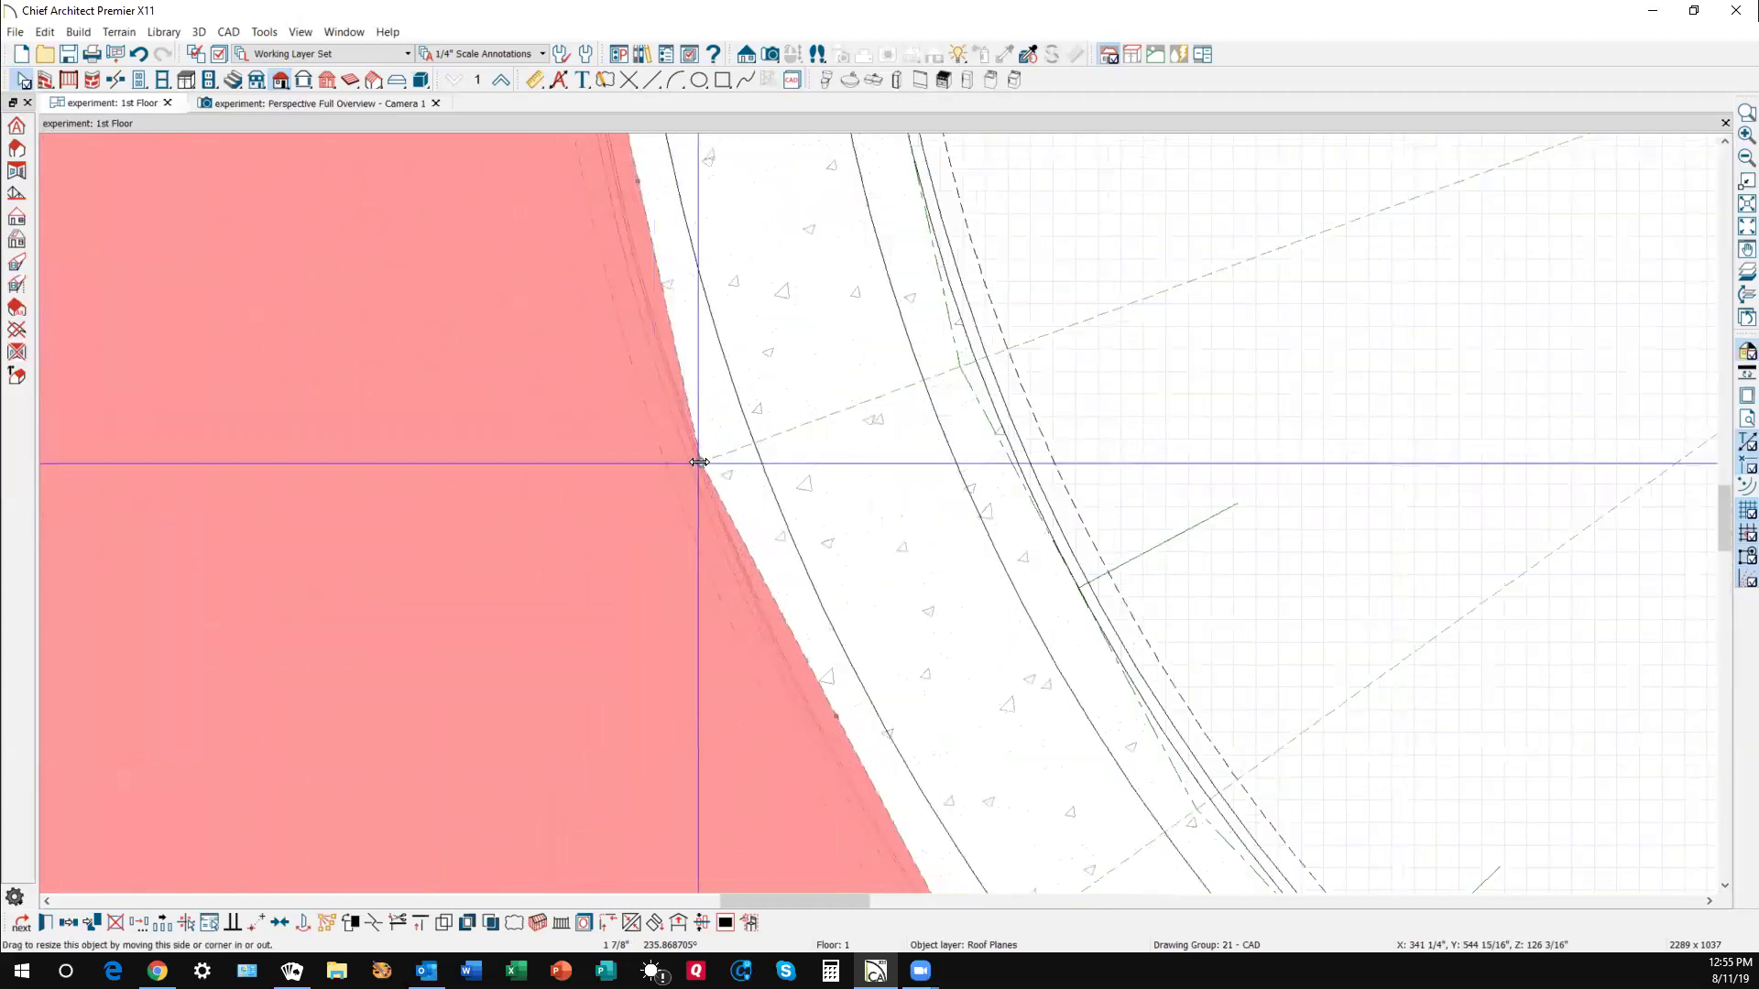
drag(834, 715, 809, 762)
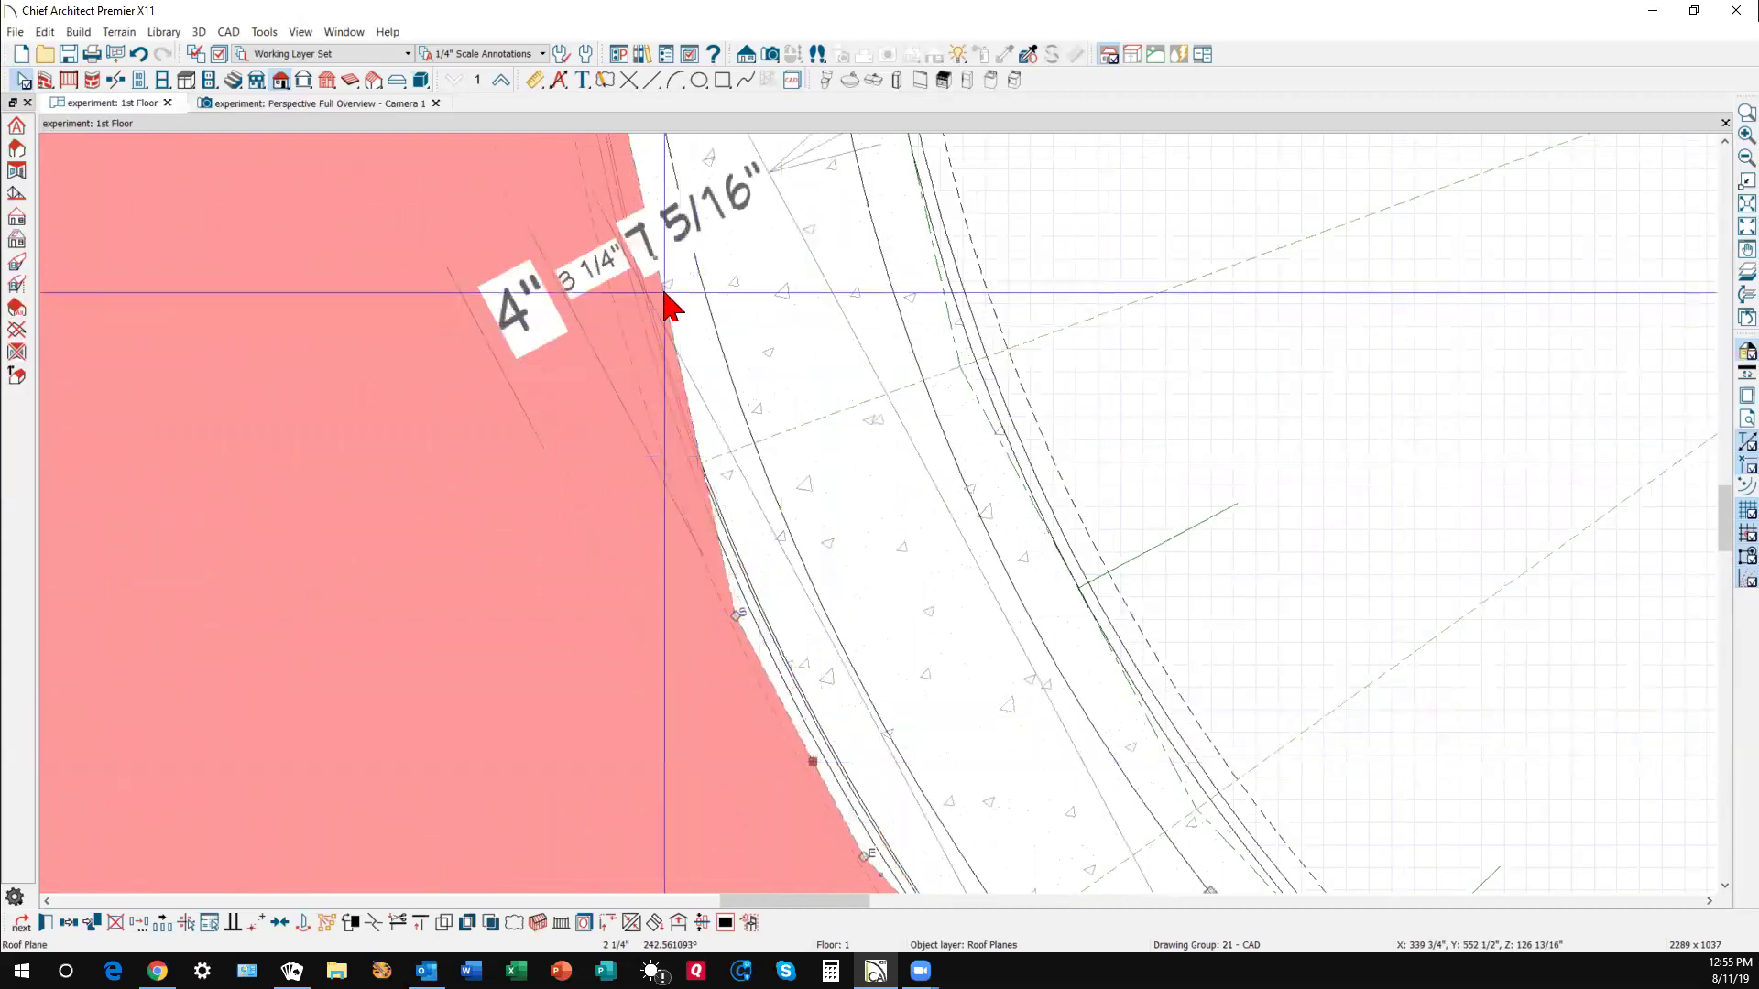
scroll(652, 675, down, 2)
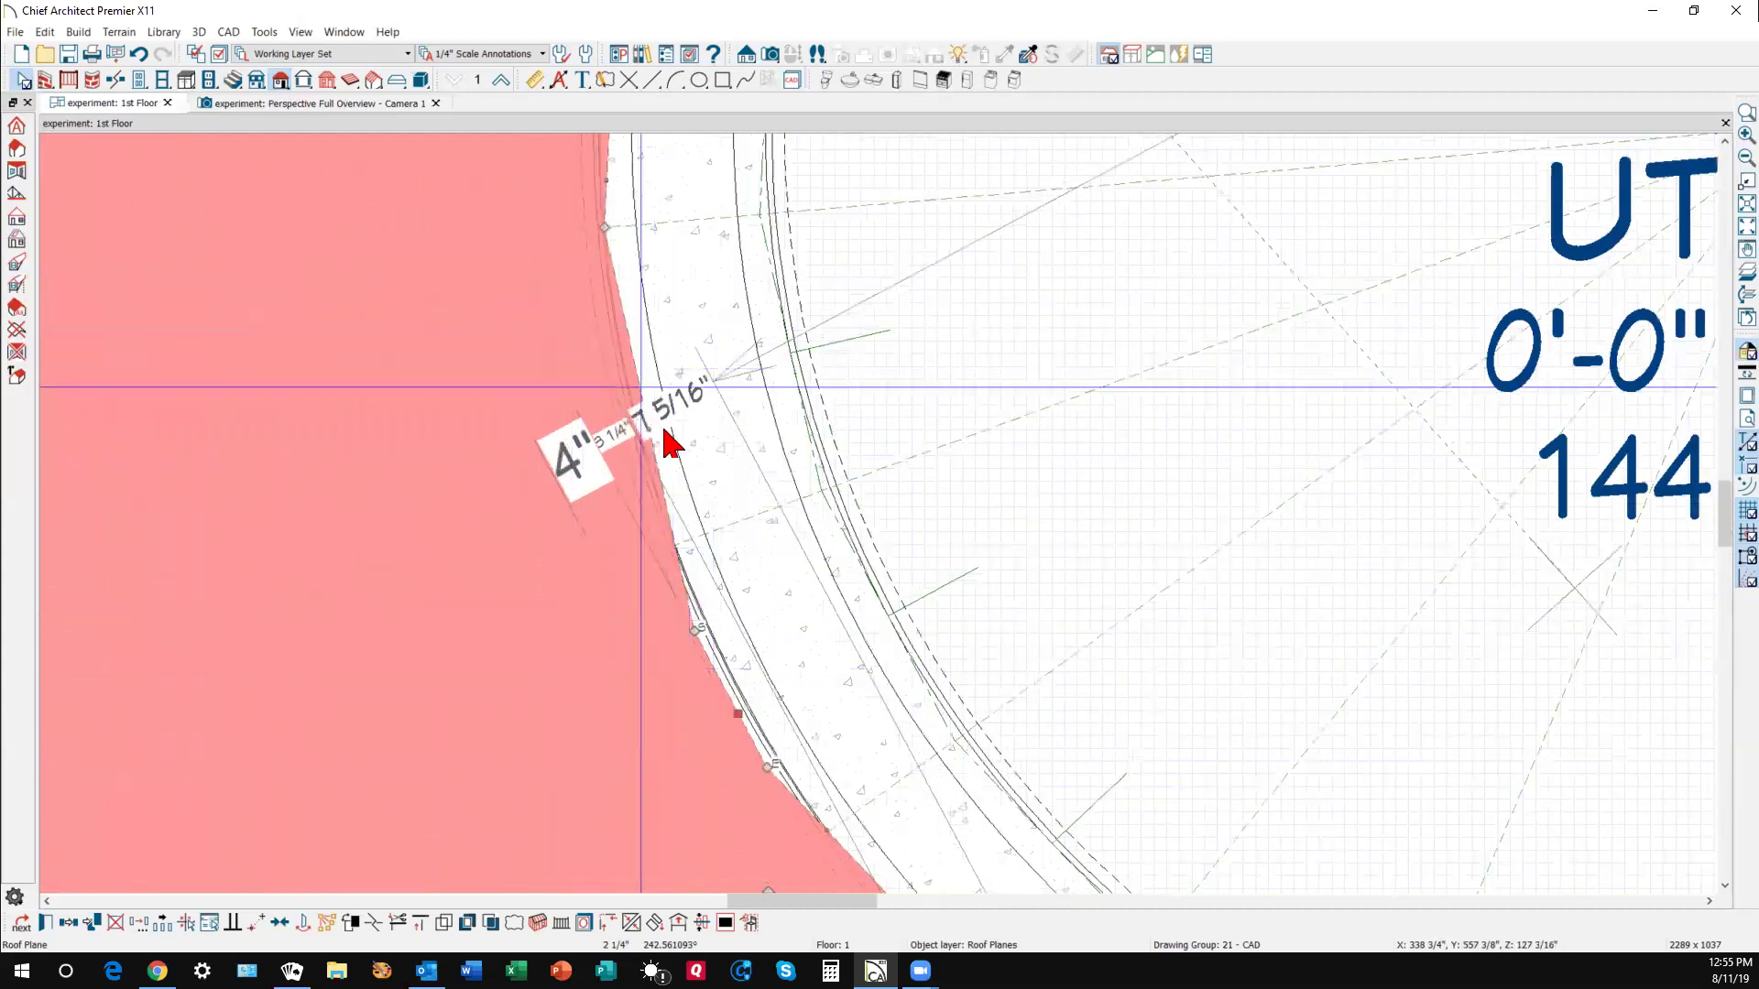
key(Escape)
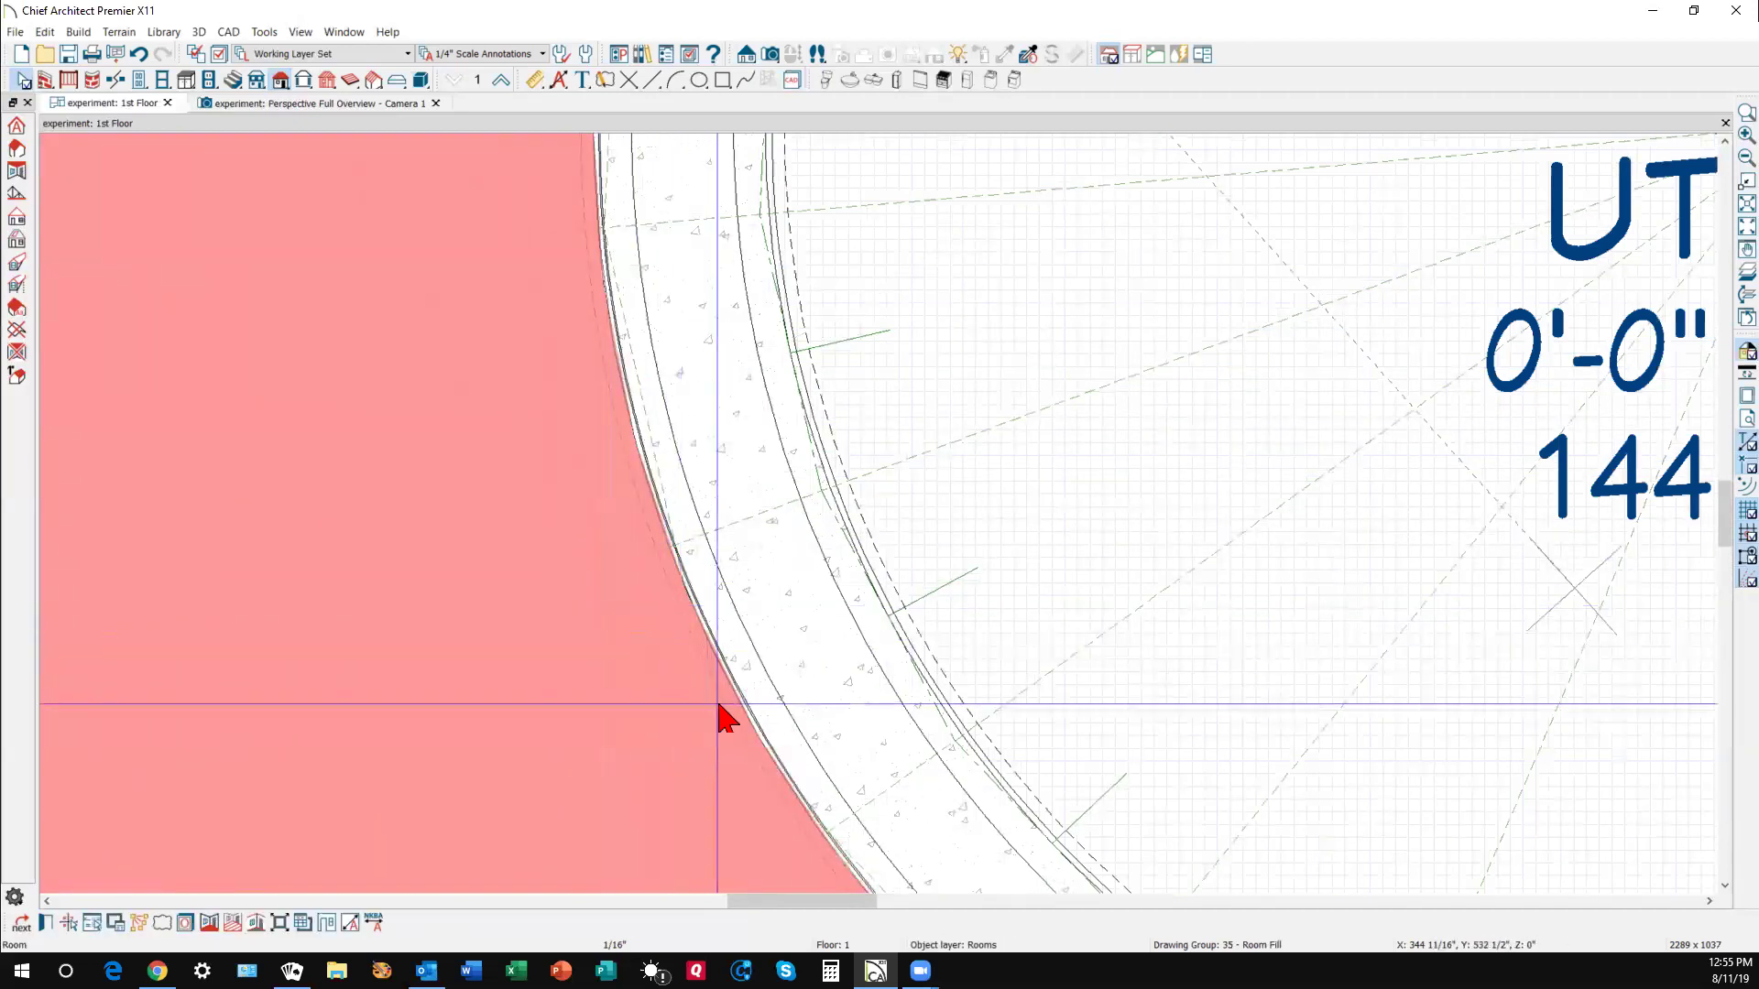
click(728, 717)
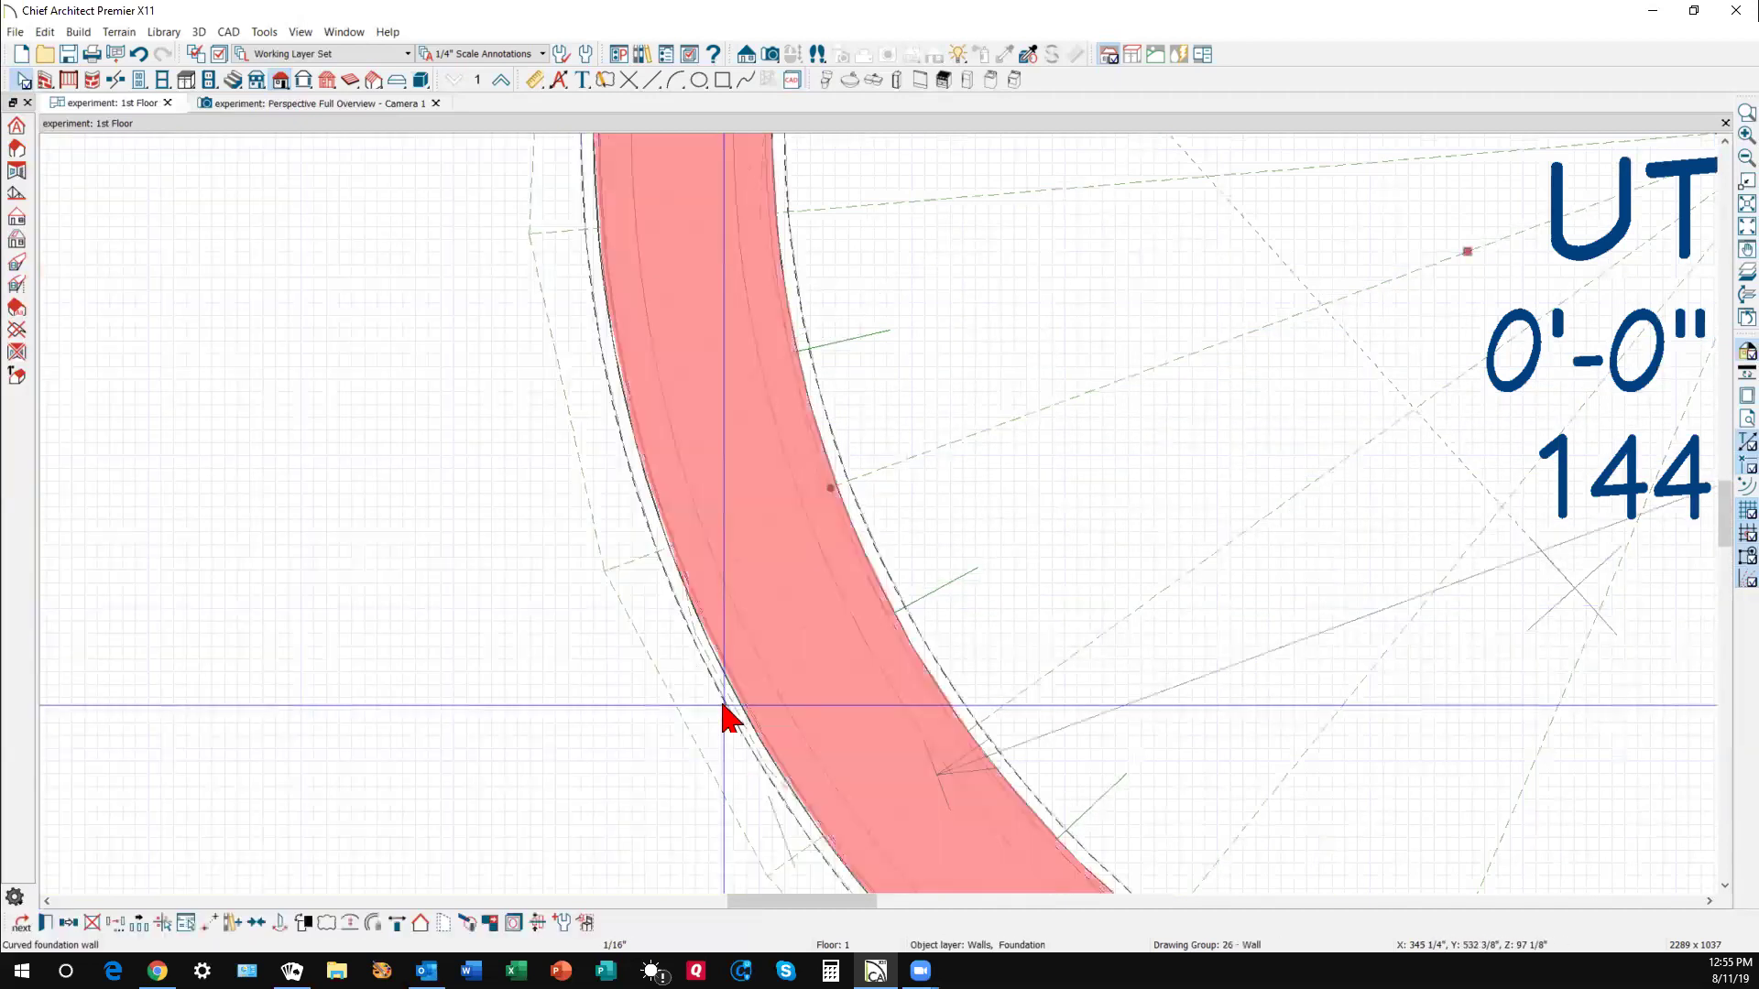
click(692, 670)
key(Escape)
scroll(693, 671, down, 5)
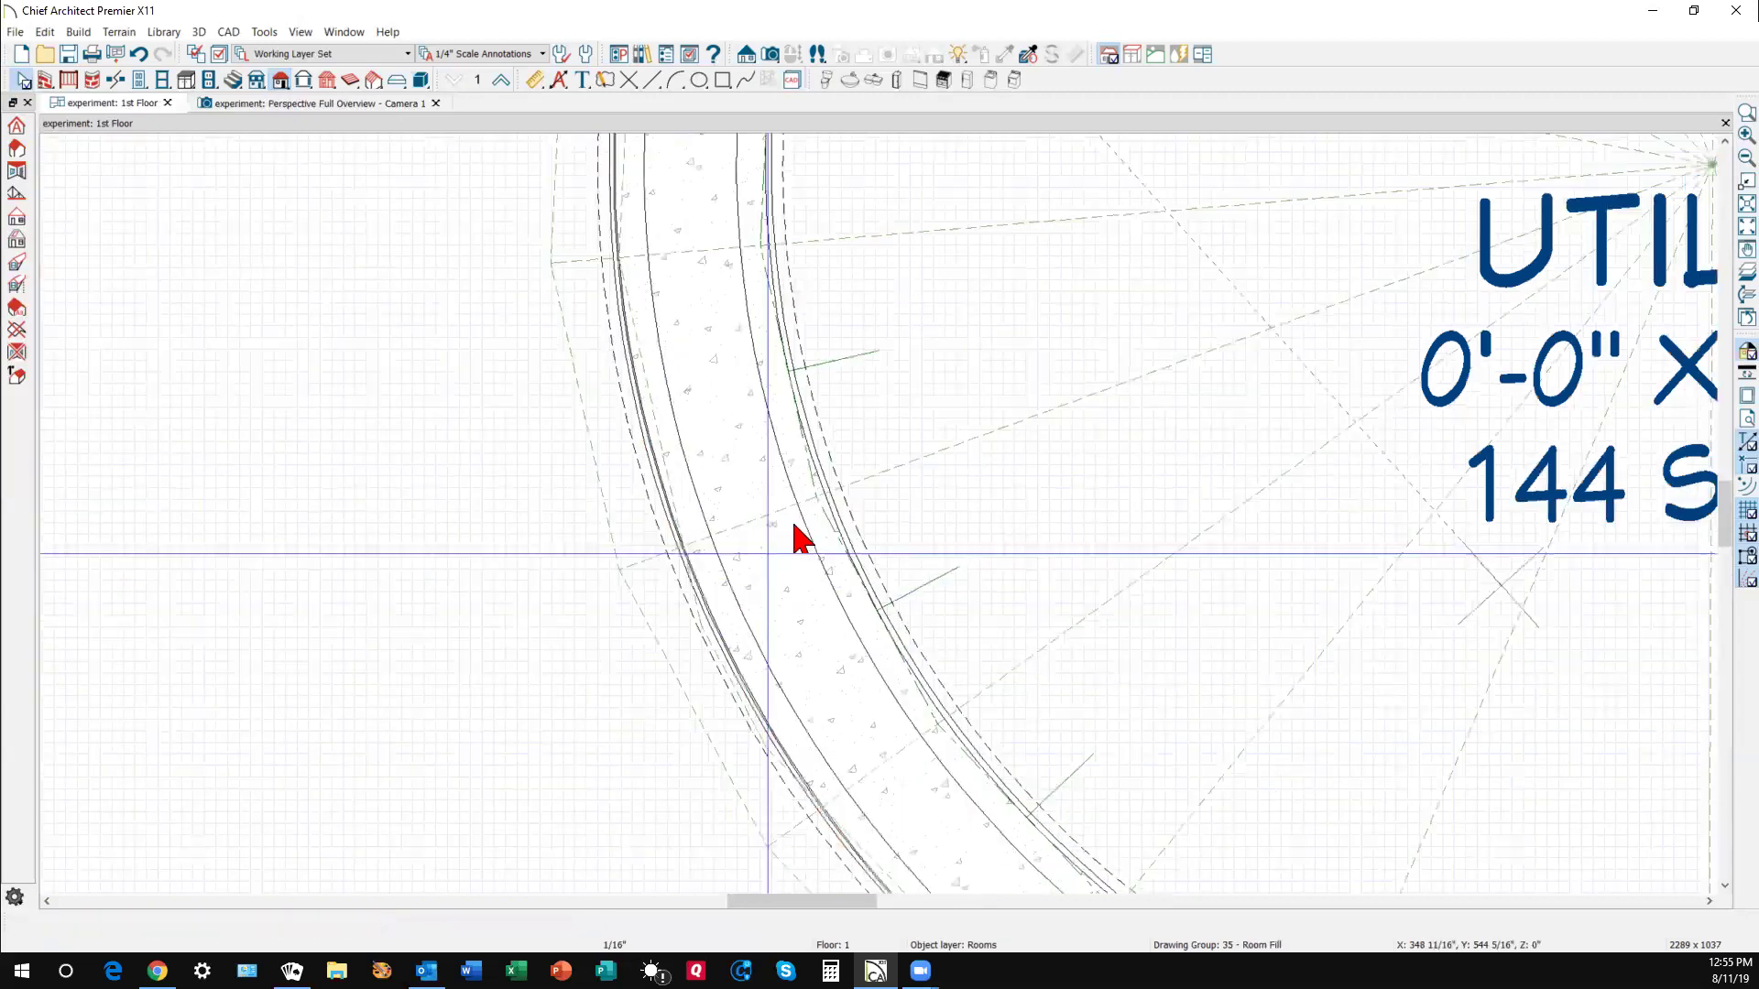
scroll(669, 600, down, 1)
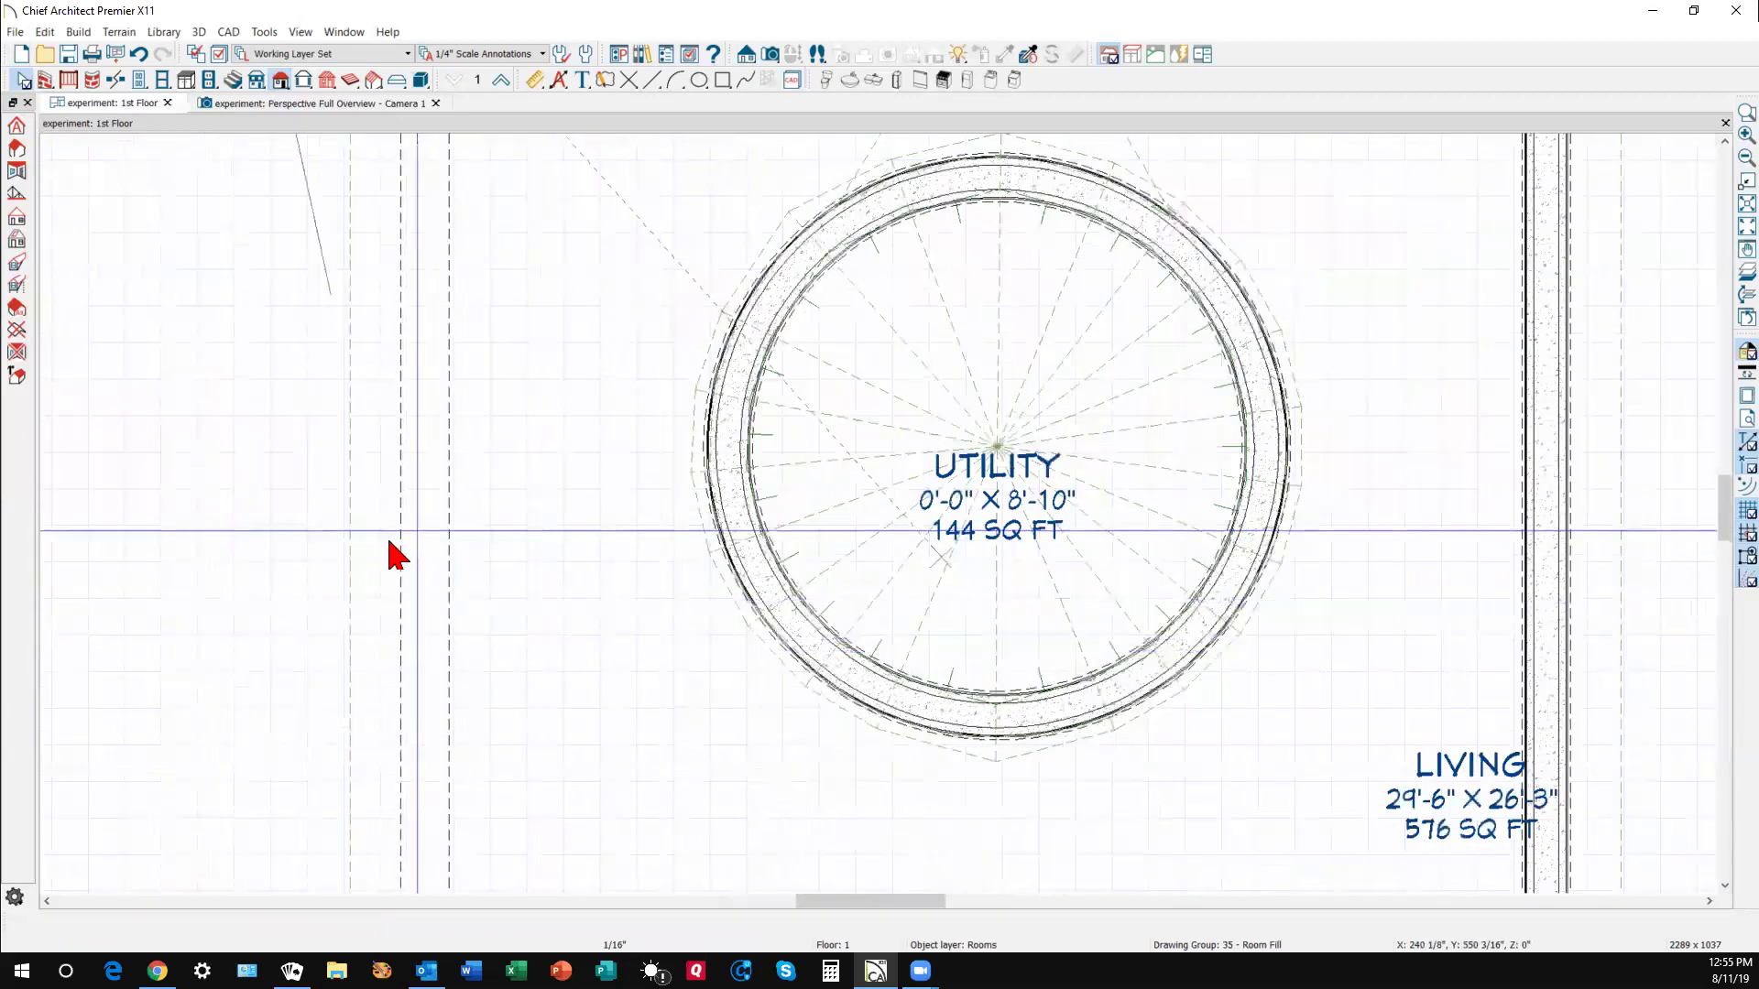
- Reselect the main roof plane and move the two remaining protruding cutout edges on the tower's lower-left curve to the wall's outer face
click(346, 594)
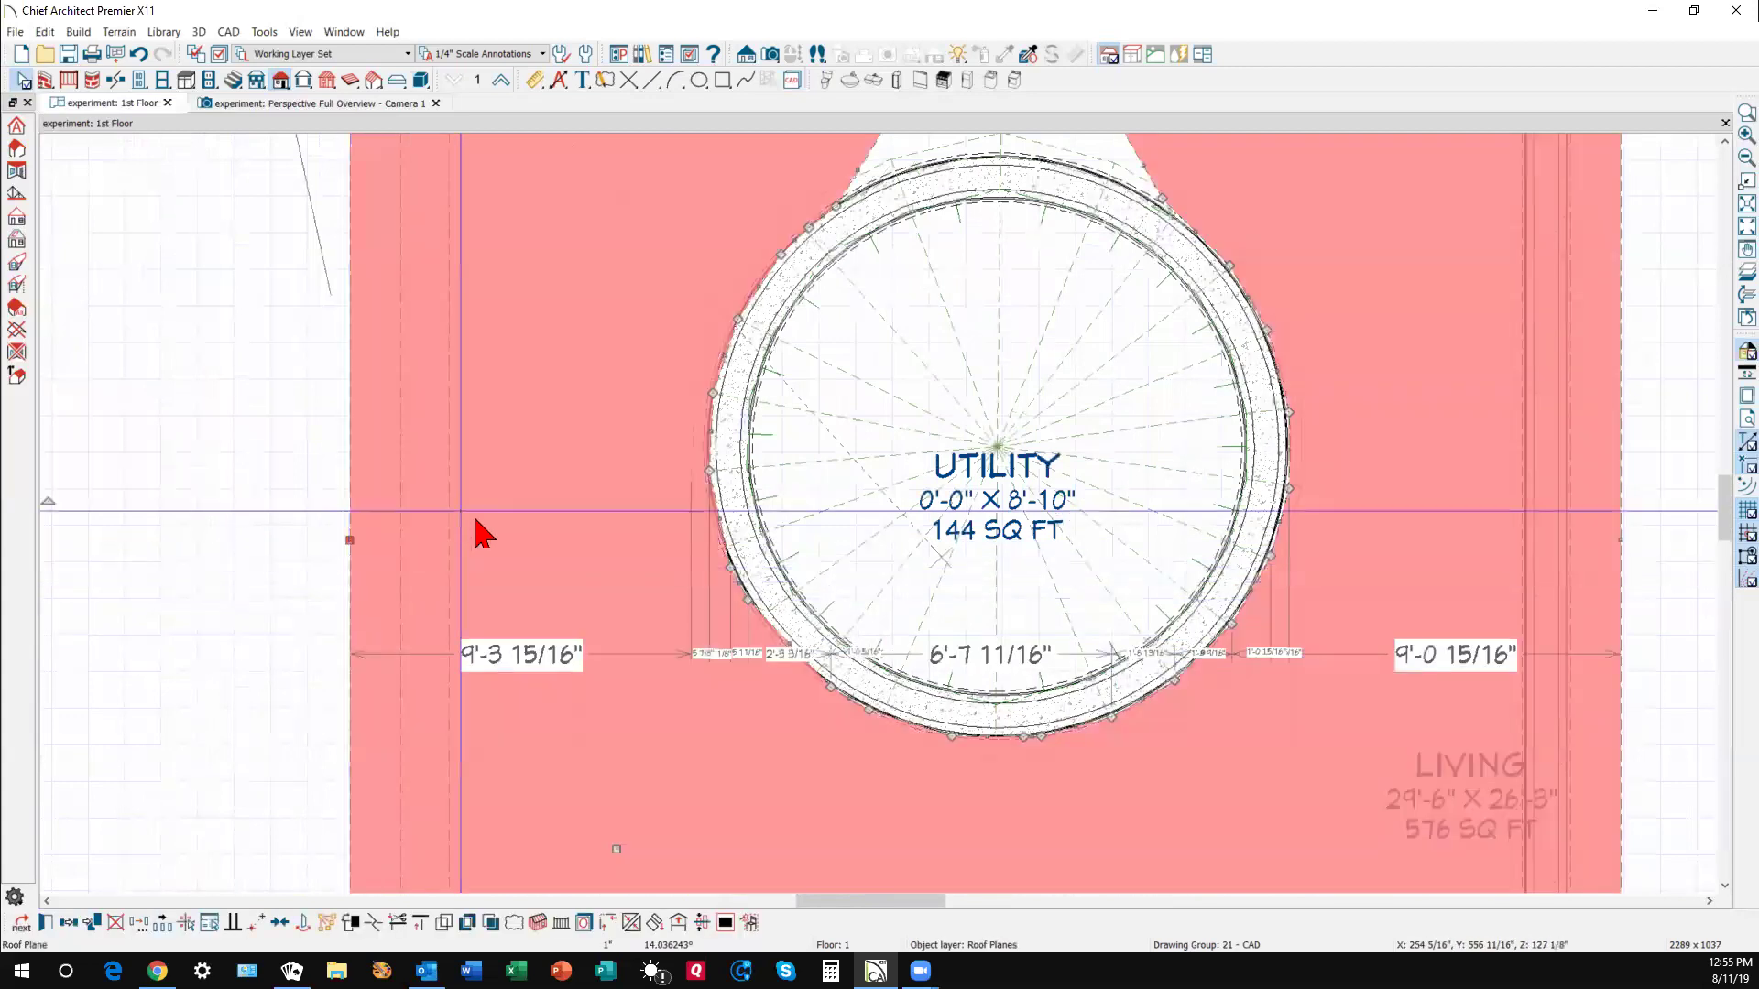
scroll(710, 581, up, 3)
scroll(893, 622, up, 2)
scroll(893, 623, down, 2)
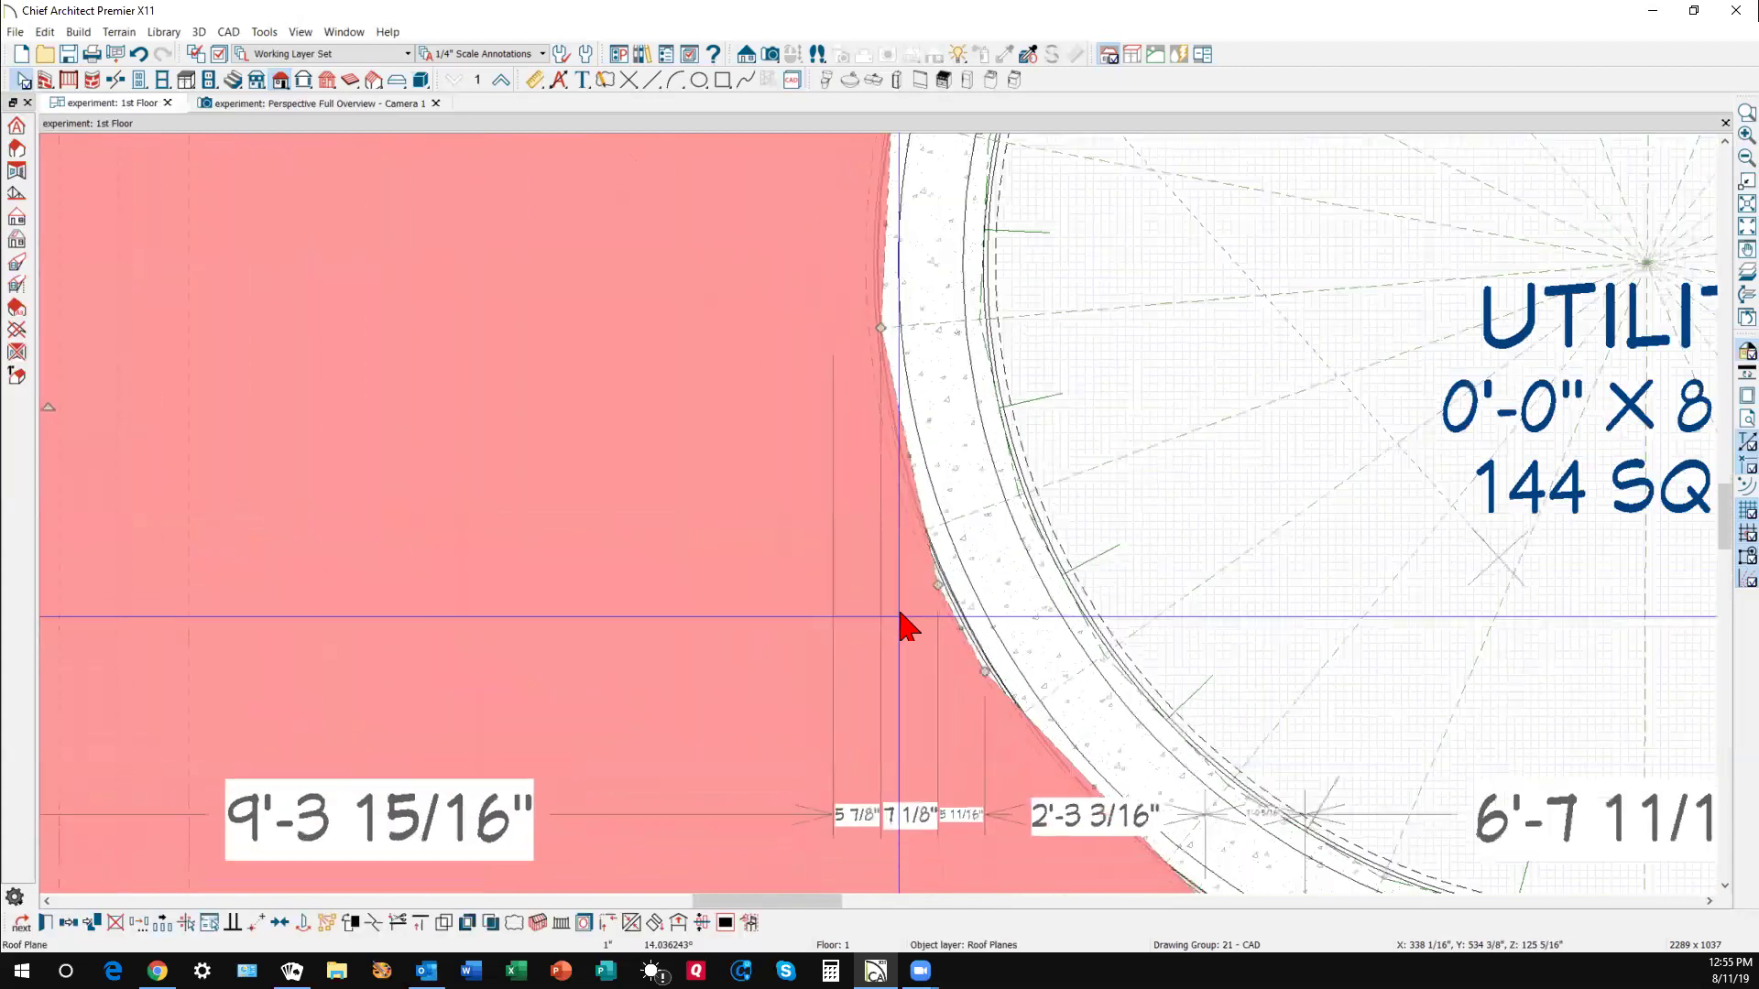
scroll(1067, 824, up, 1)
scroll(1096, 730, up, 2)
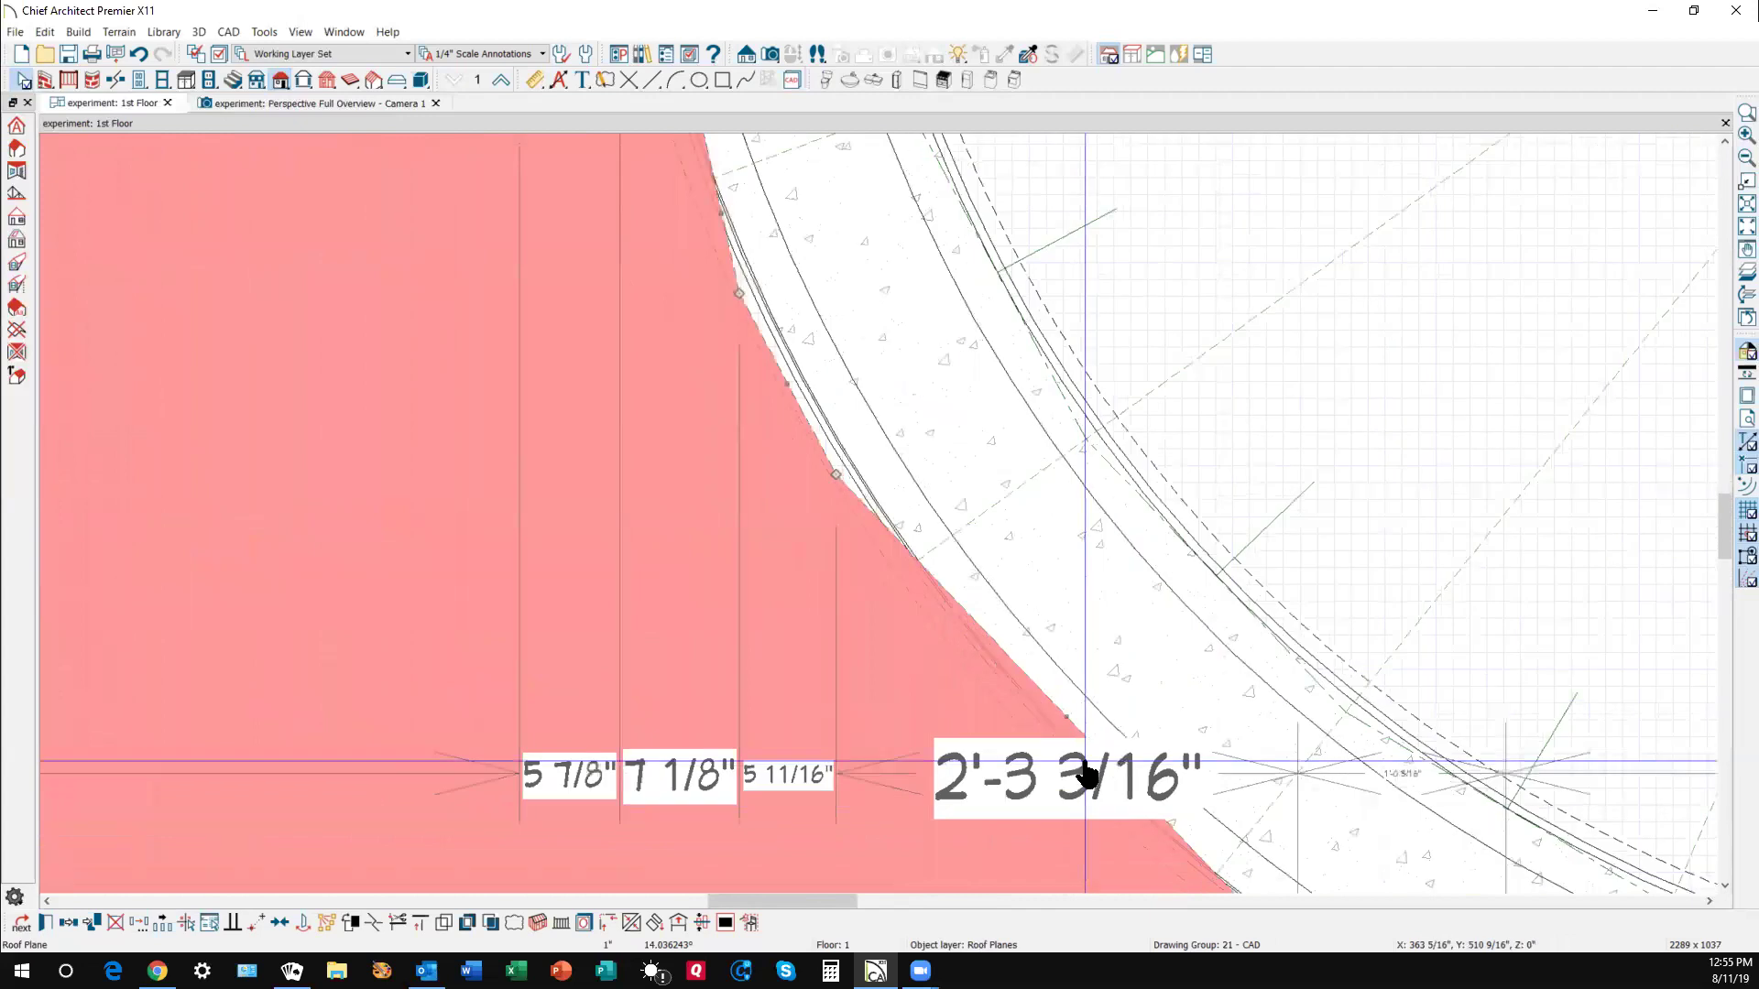
drag(1067, 716, 1045, 738)
scroll(1074, 816, down, 2)
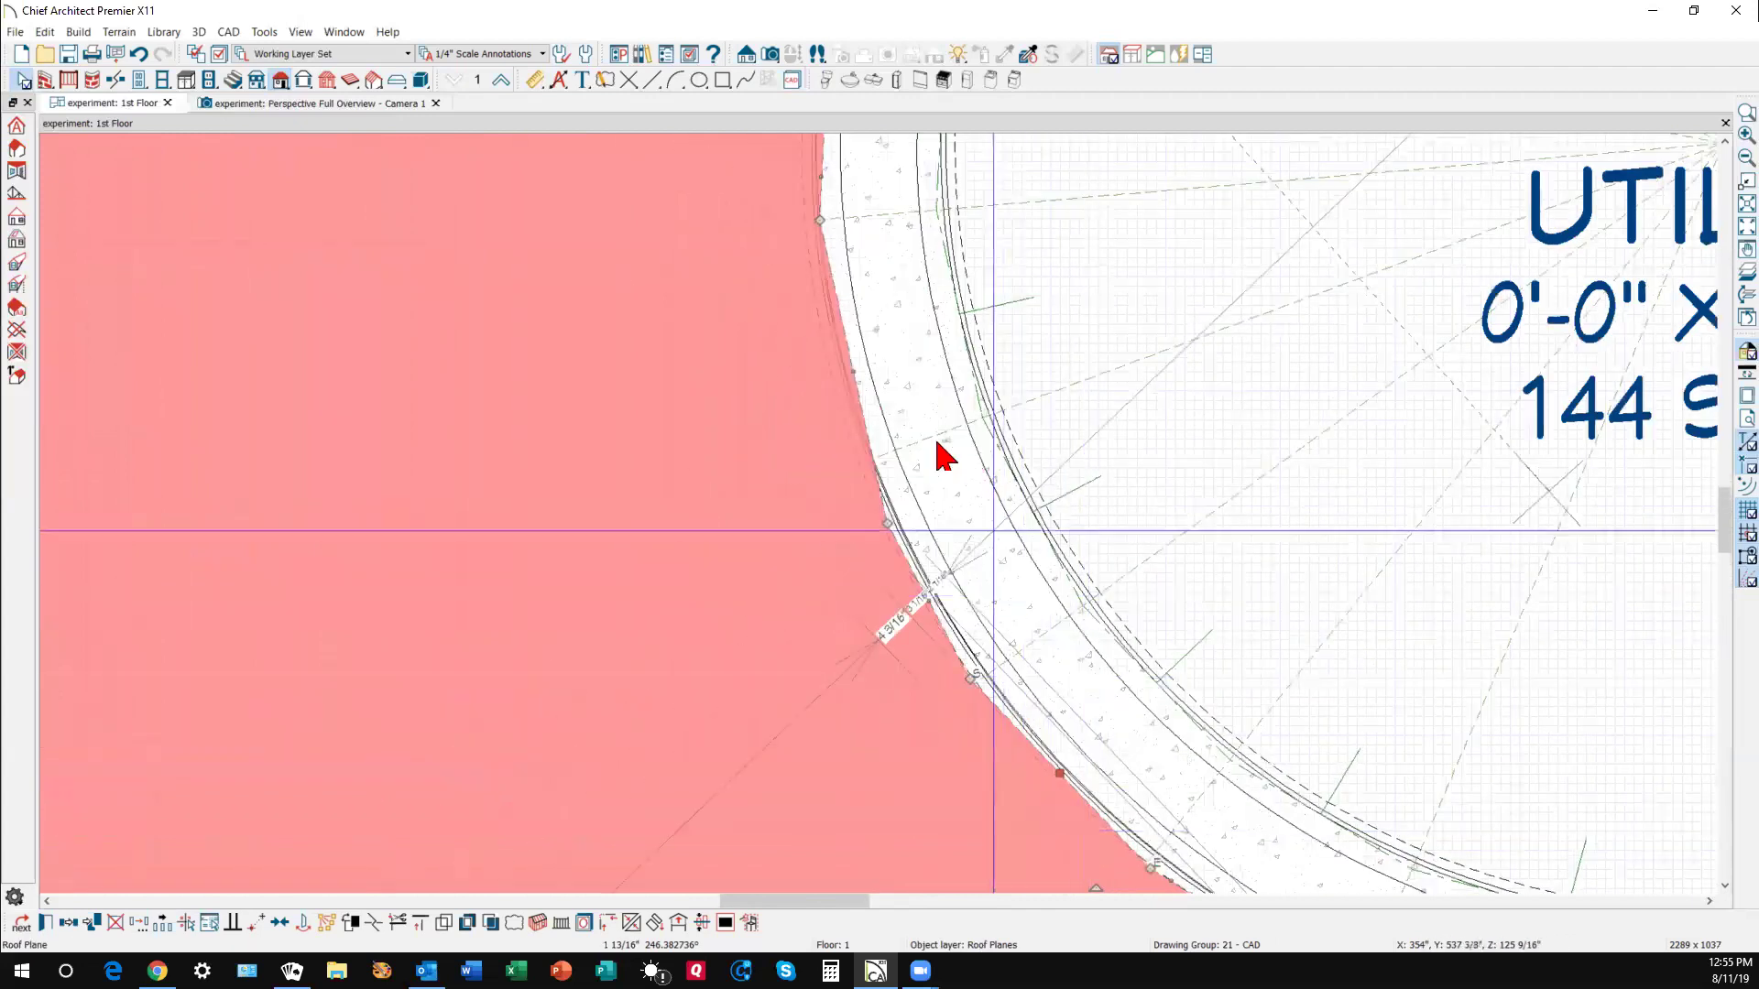
drag(854, 370, 833, 394)
scroll(872, 439, down, 5)
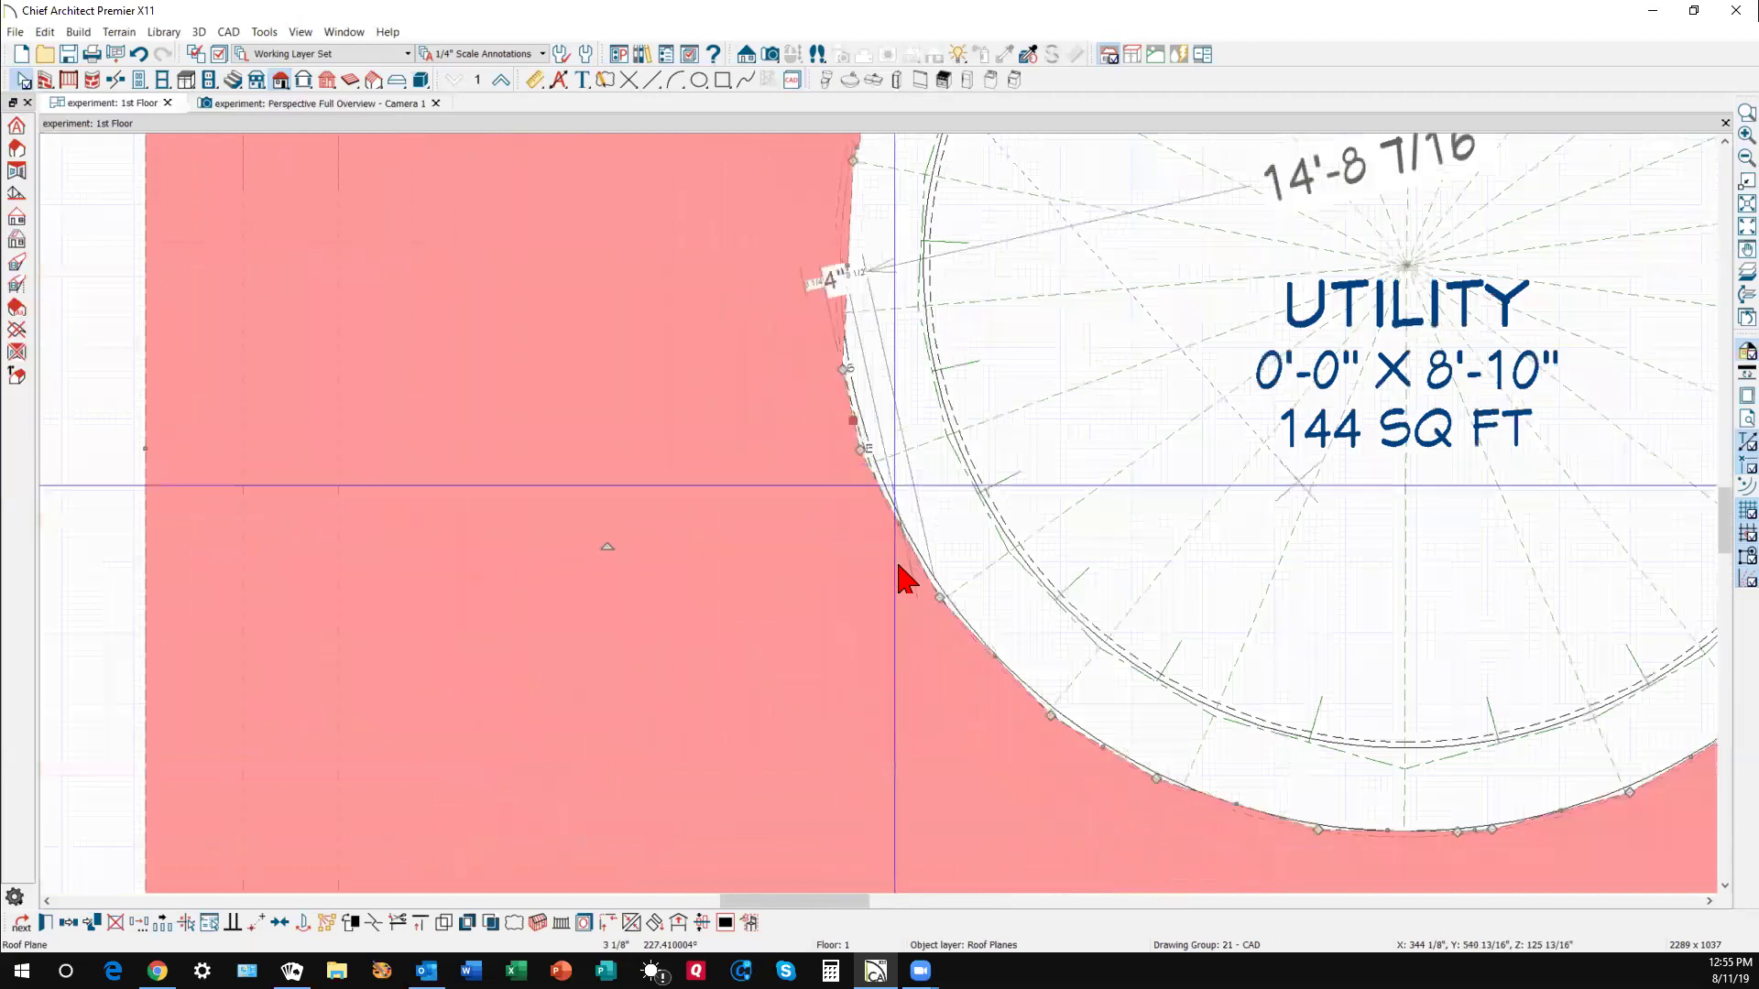
- Move the cutout edge at the tower's leftmost point and the one above it outward past the wall's outer face
scroll(872, 350, up, 3)
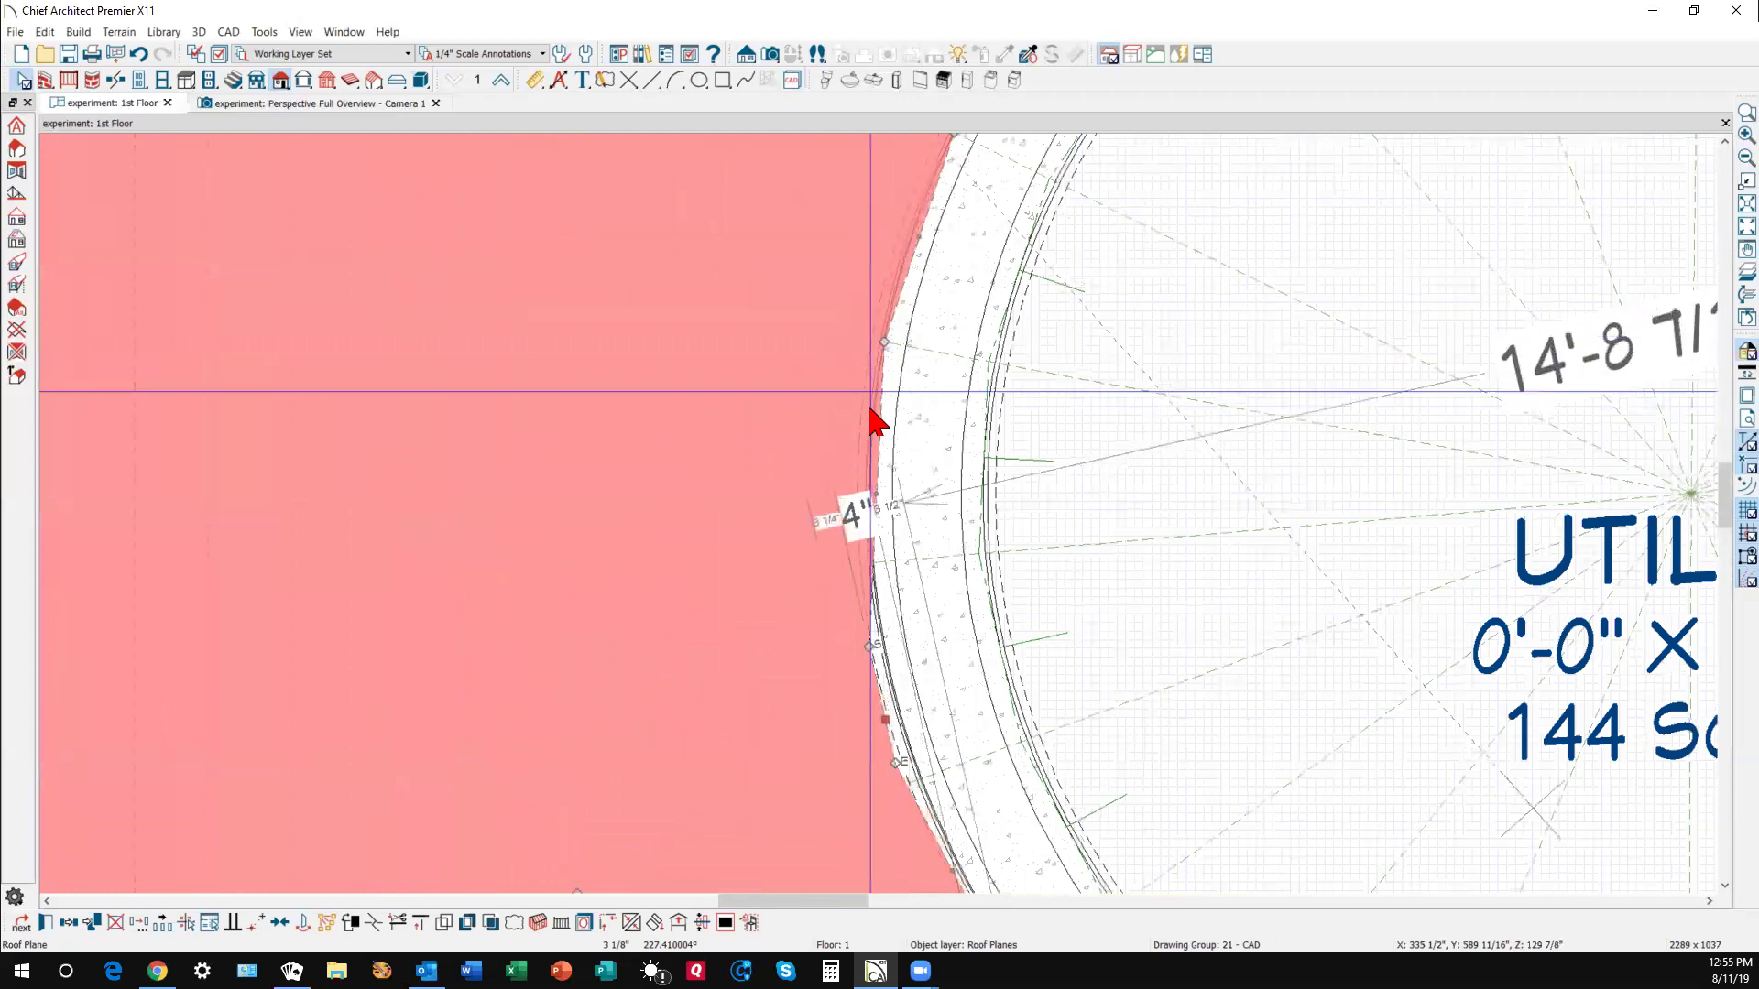
drag(847, 510, 849, 514)
scroll(886, 462, down, 4)
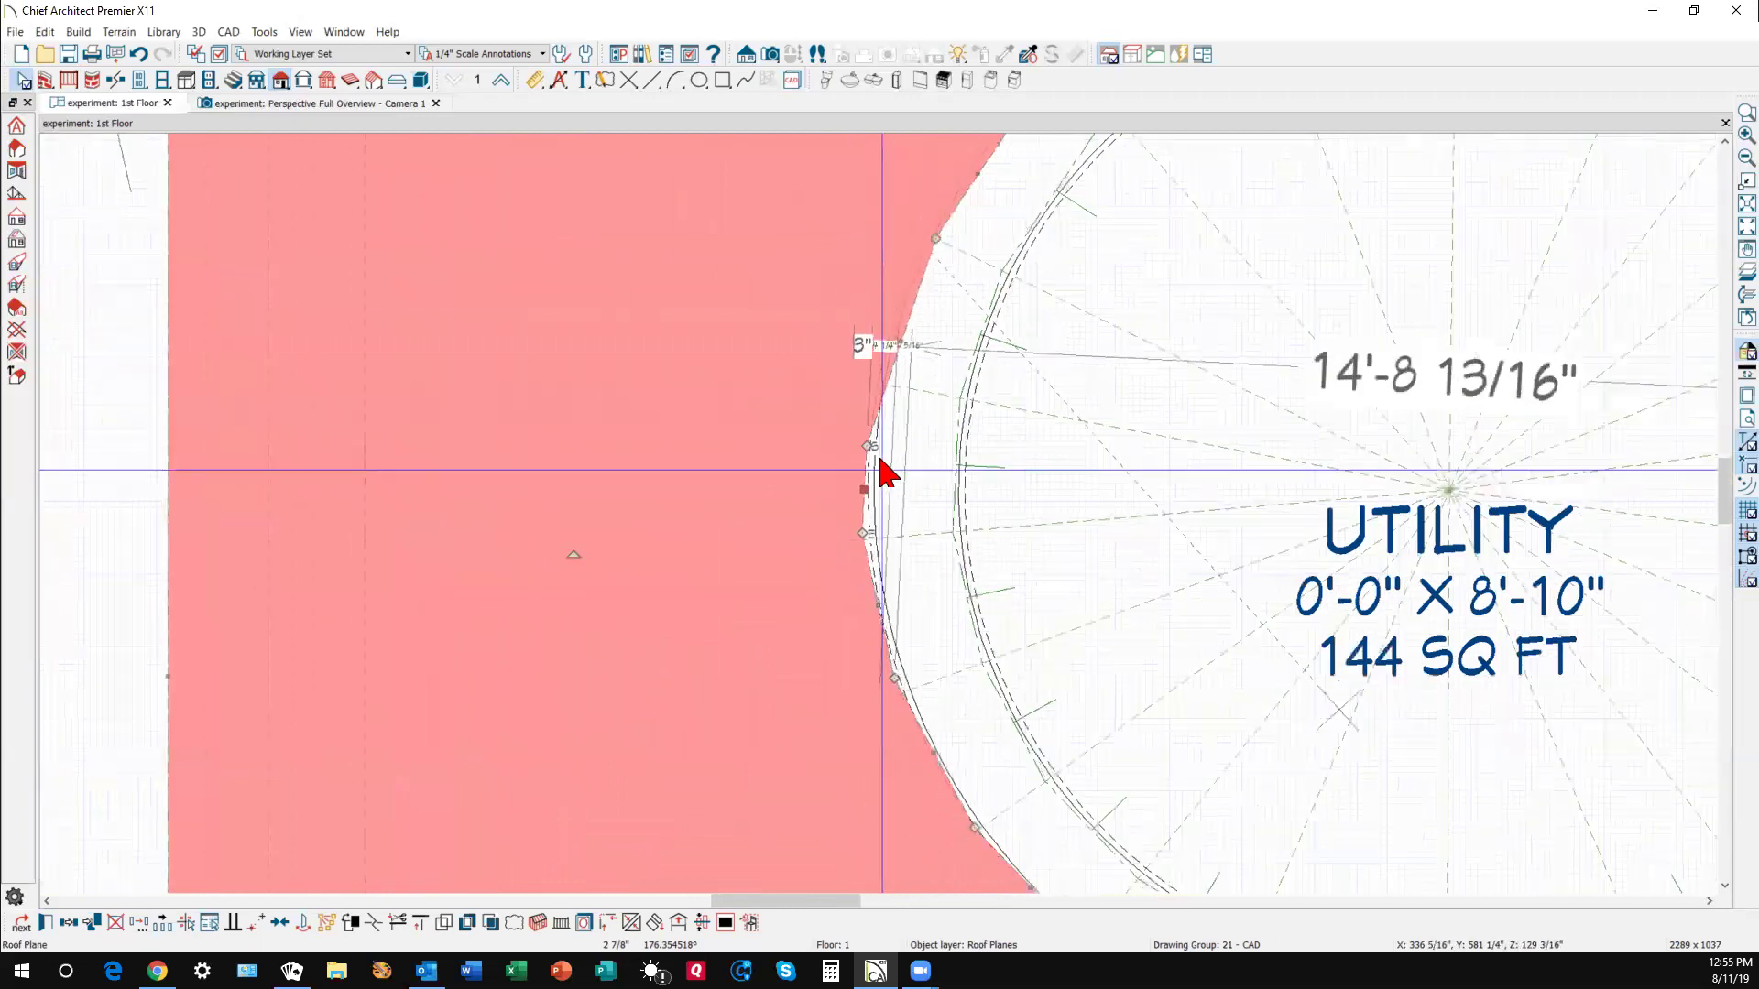
scroll(907, 330, up, 4)
scroll(898, 338, up, 2)
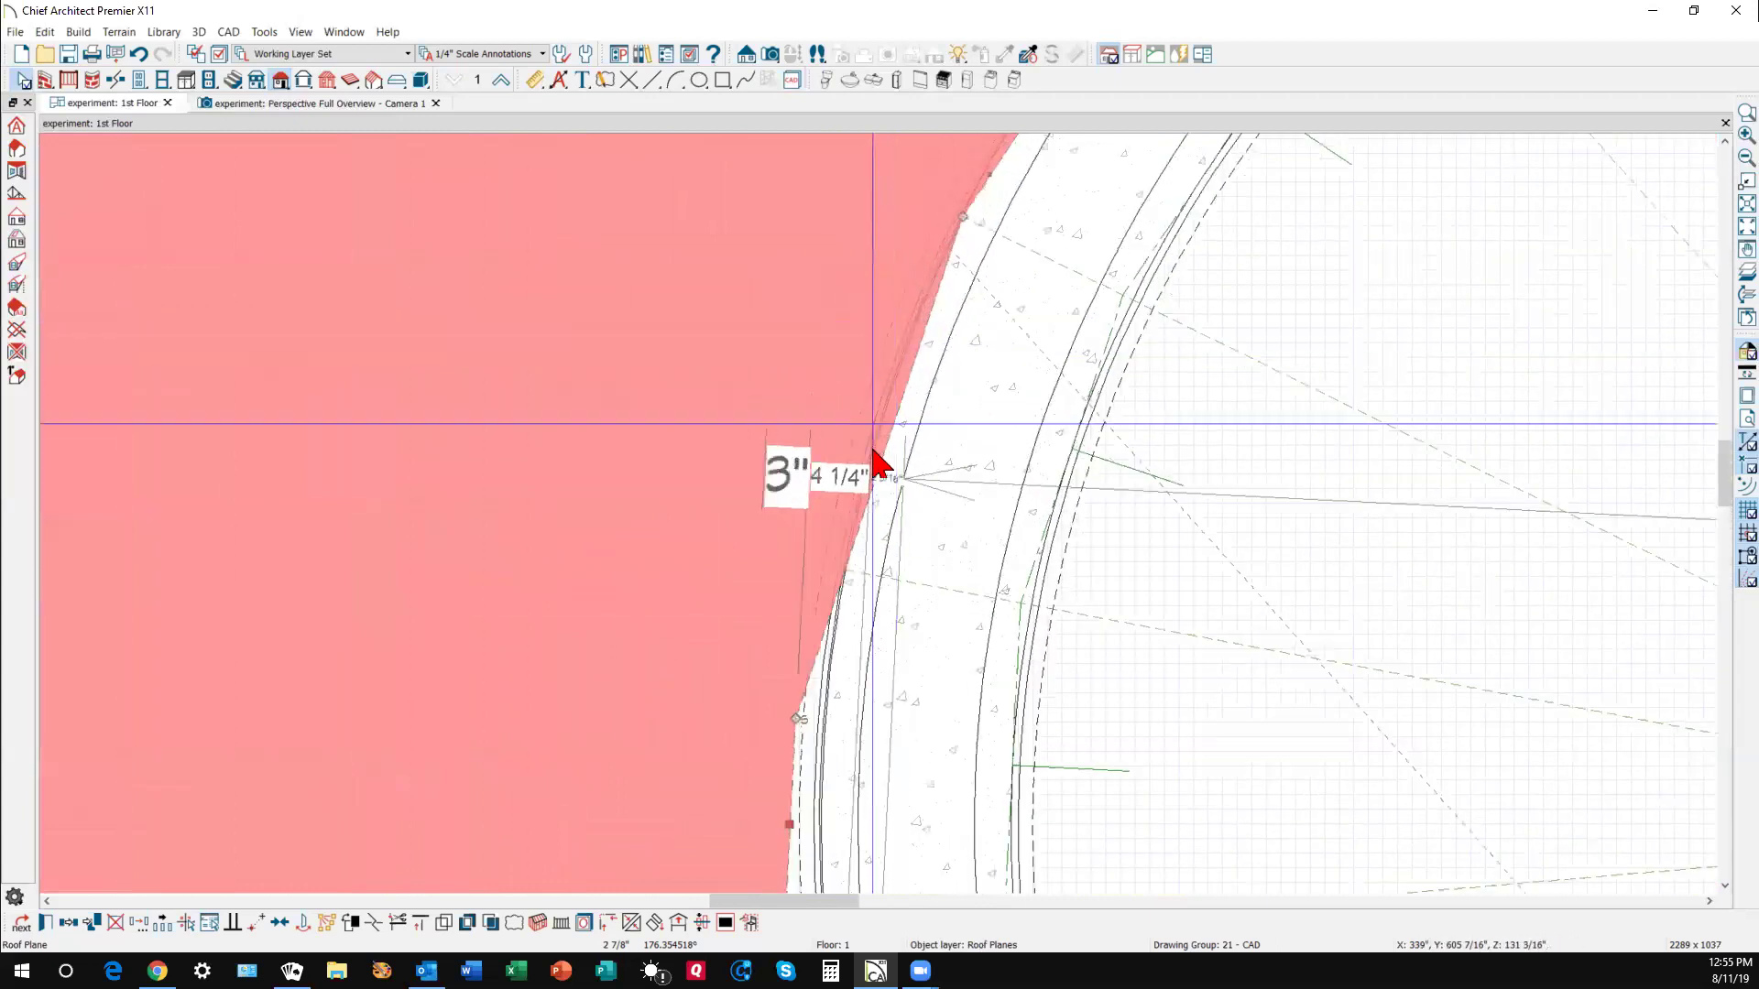
drag(860, 463, 839, 449)
scroll(871, 453, down, 2)
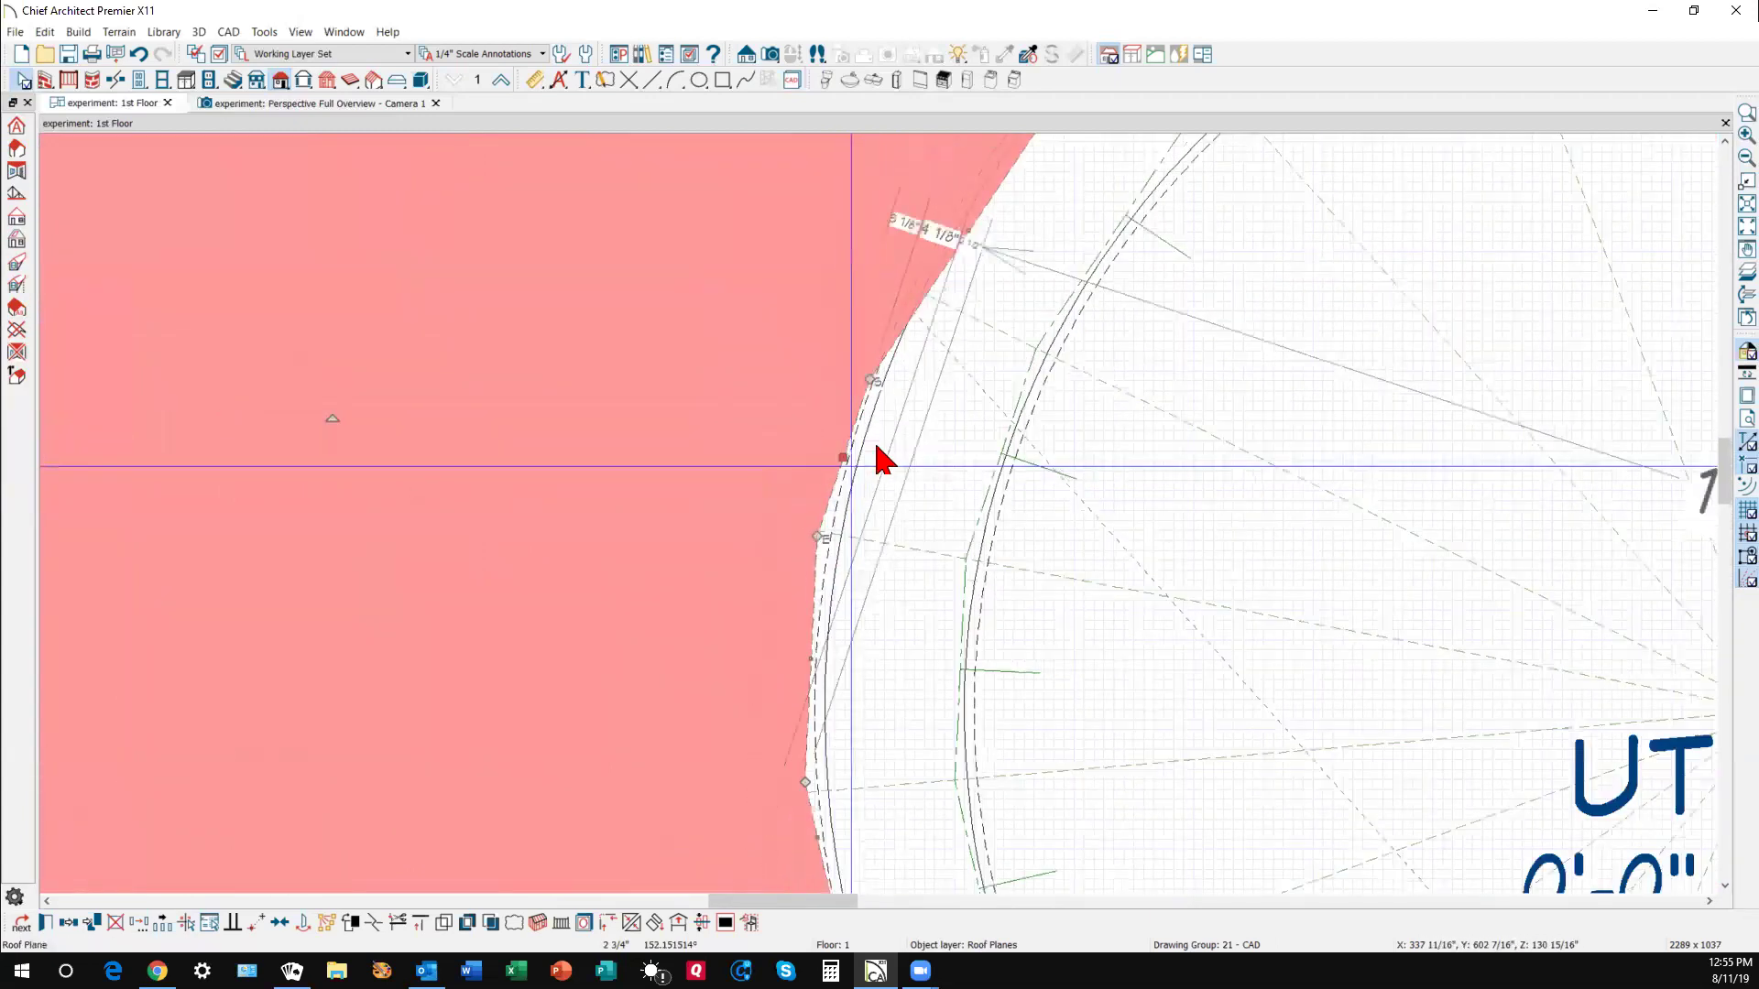
- Pull the cutout edges along the tower's upper-left curve outward, up to the small triangular roof plane above the tower
scroll(973, 192, up, 1)
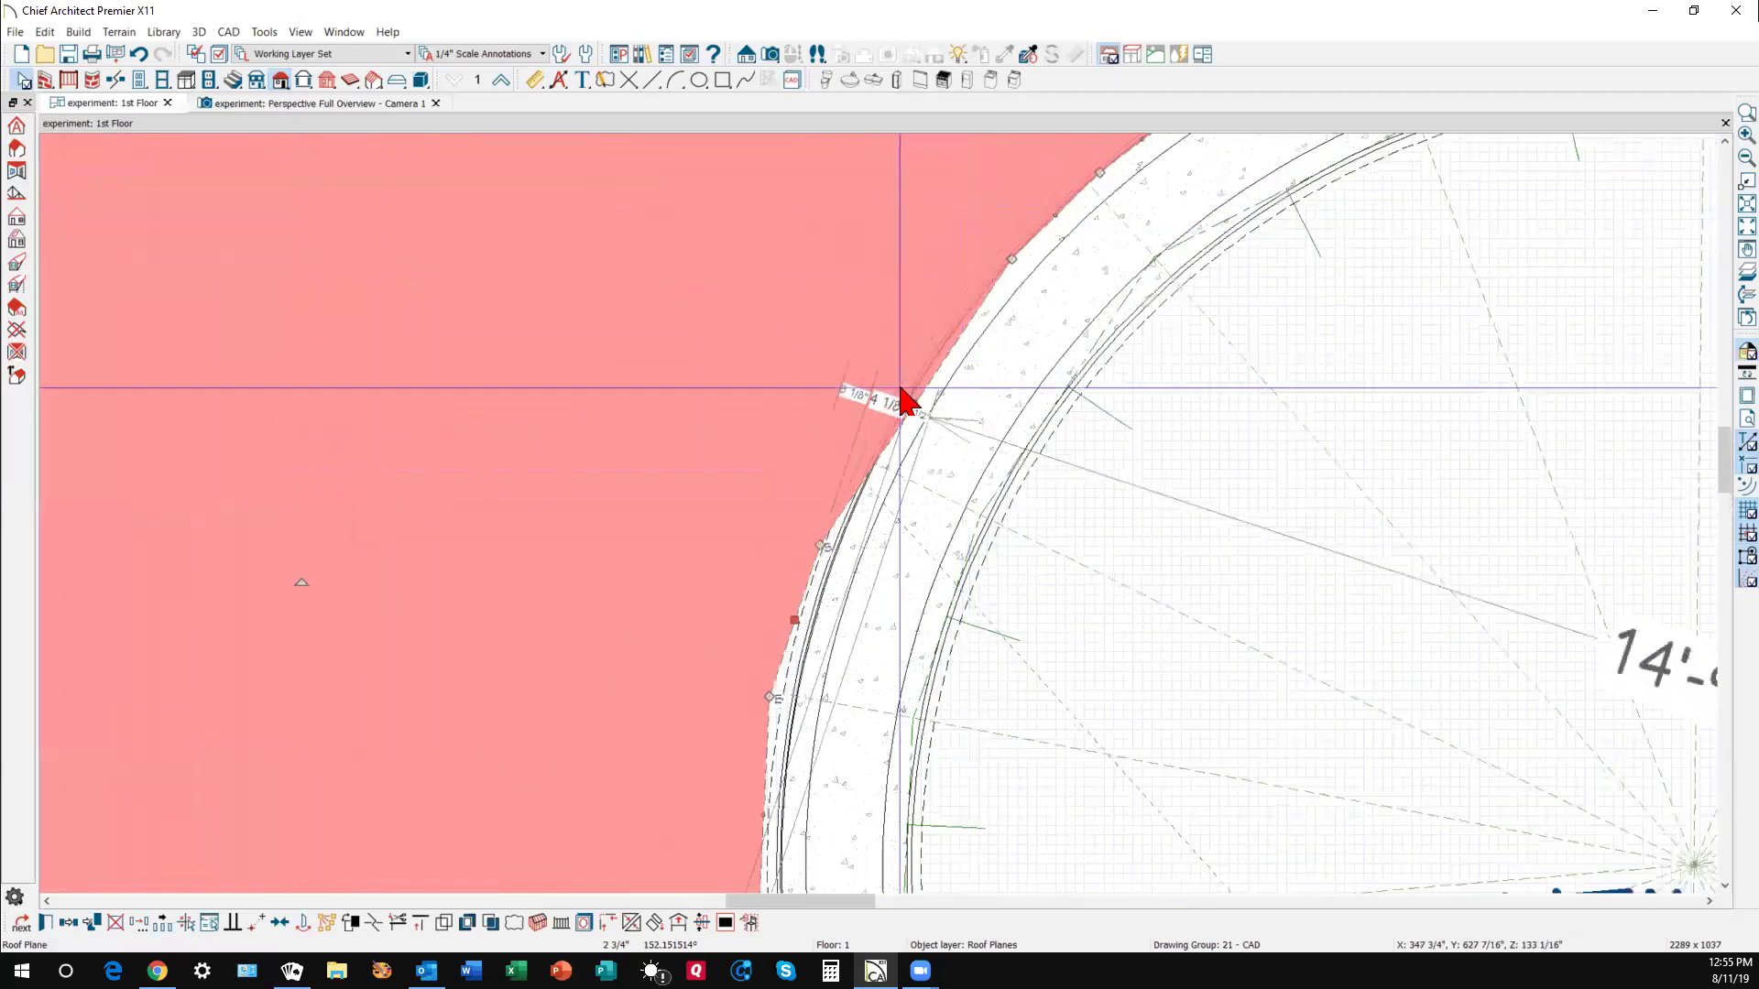
mouse_move(914, 401)
mouse_down()
mouse_move(895, 400)
mouse_move(894, 376)
mouse_up()
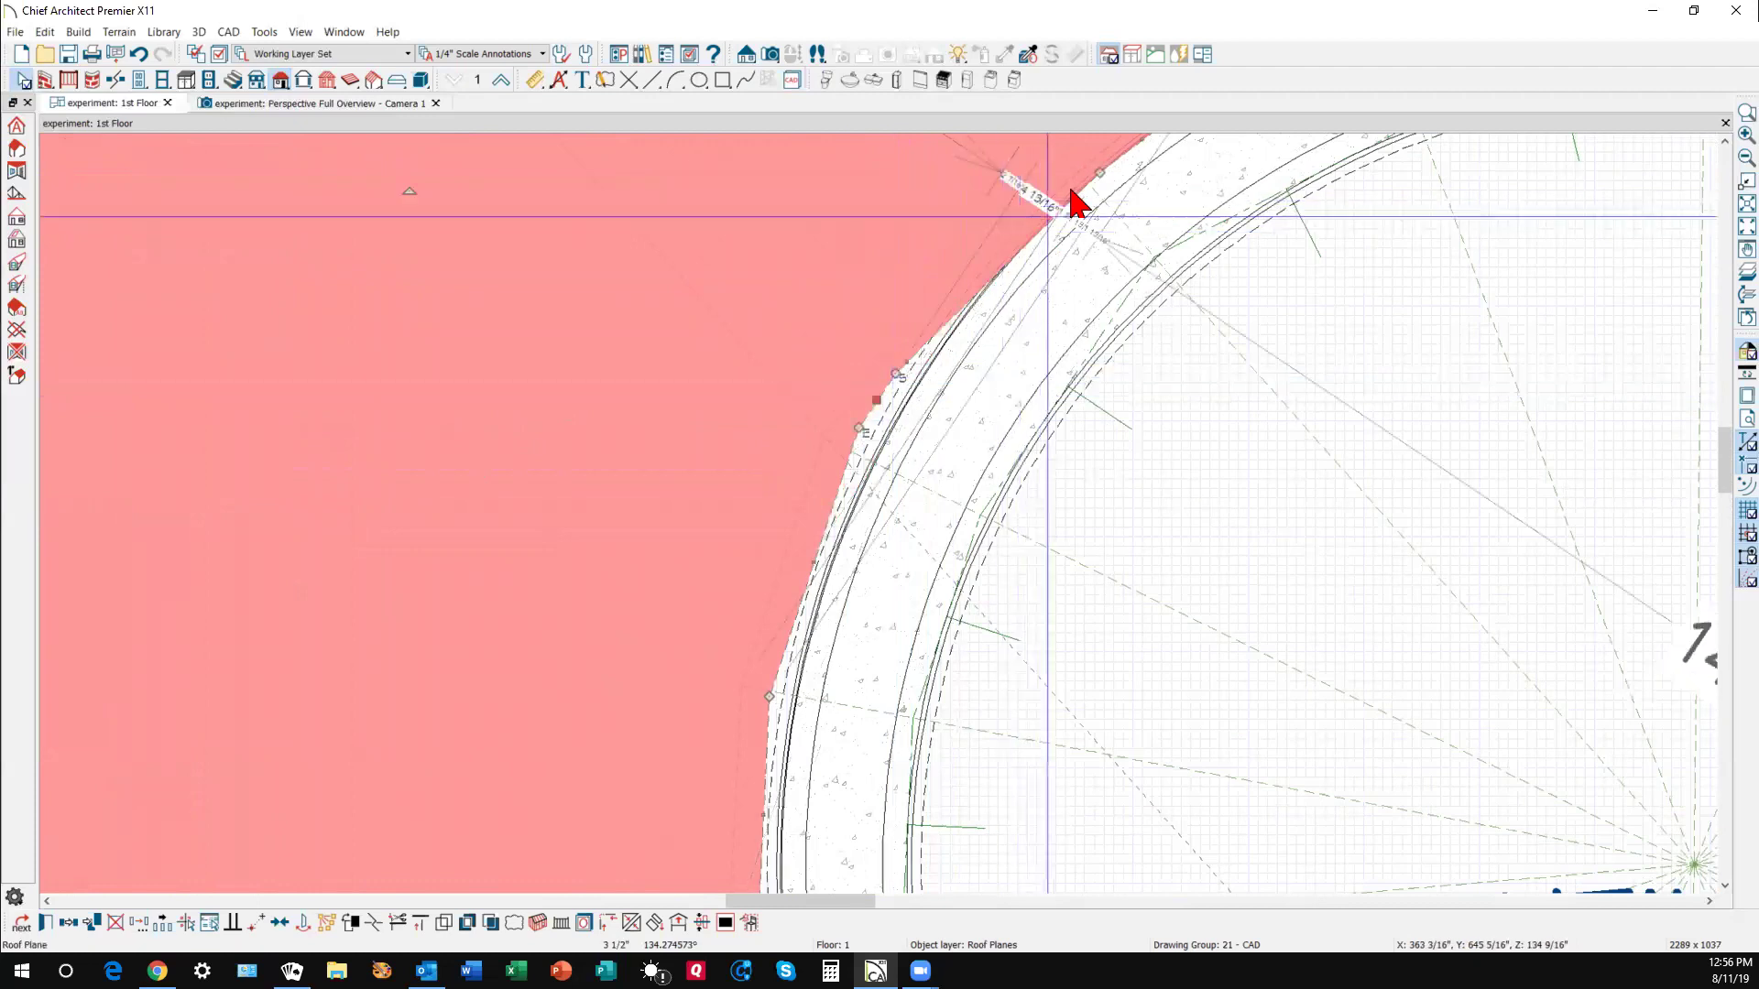
scroll(1048, 257, down, 3)
scroll(1106, 273, up, 4)
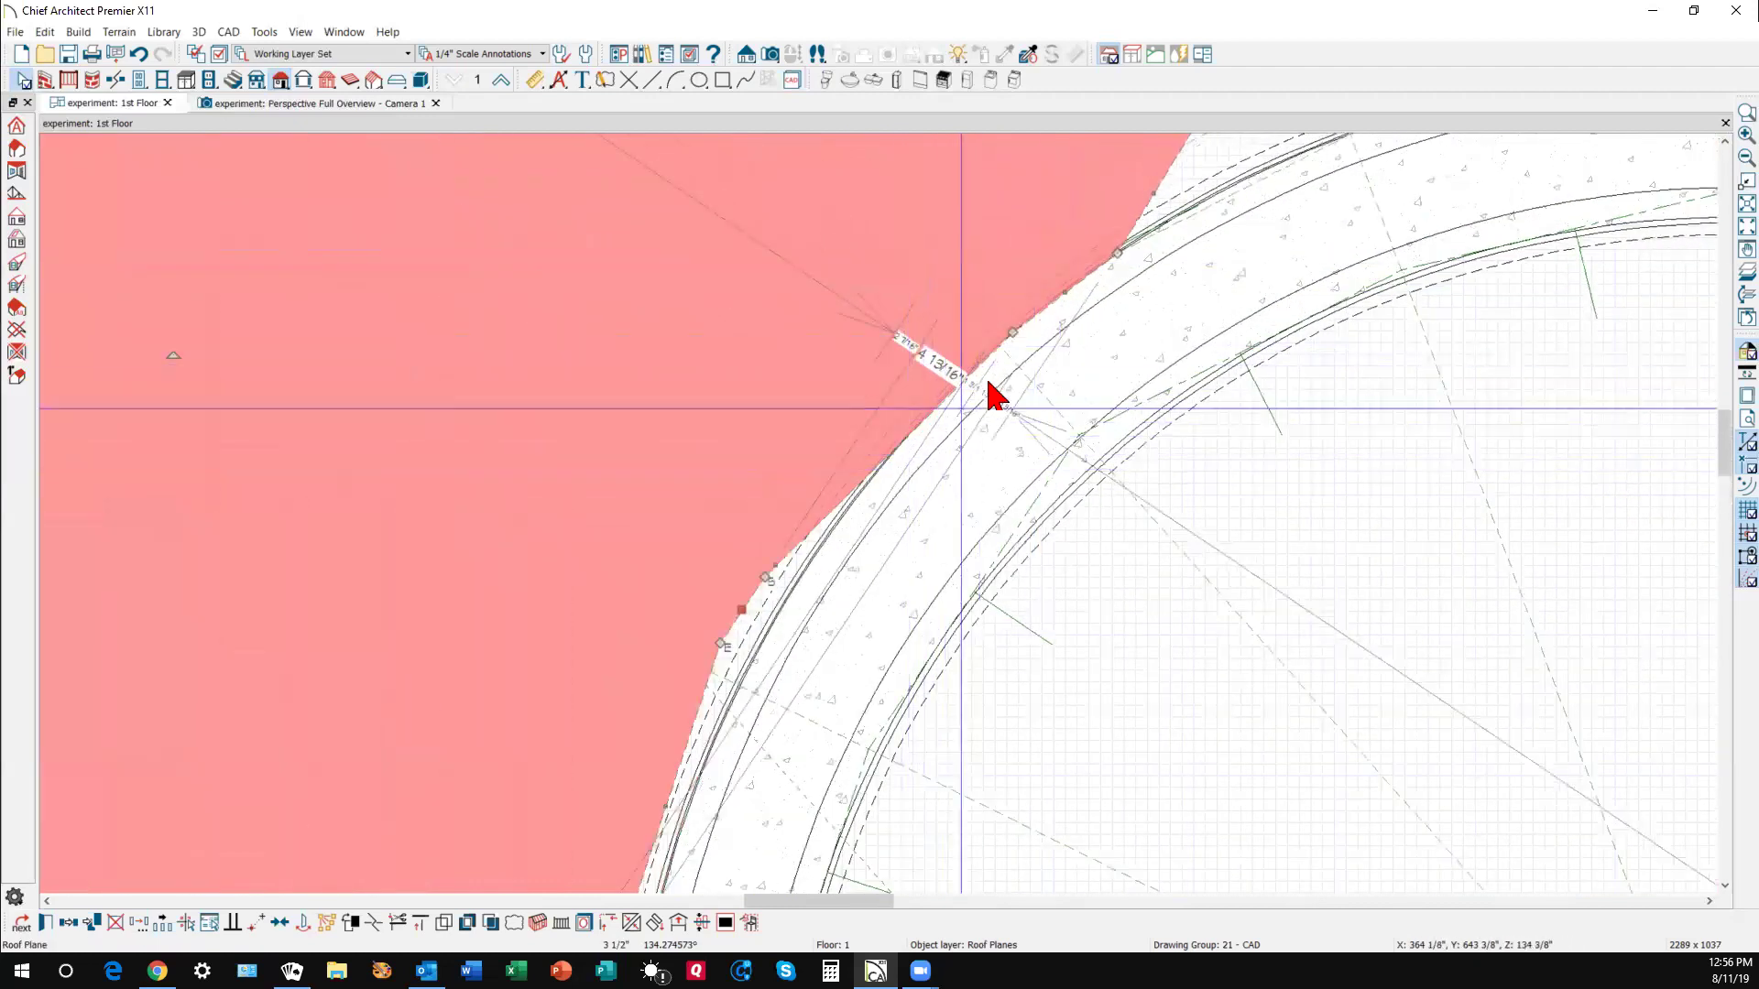
drag(992, 322, 1119, 234)
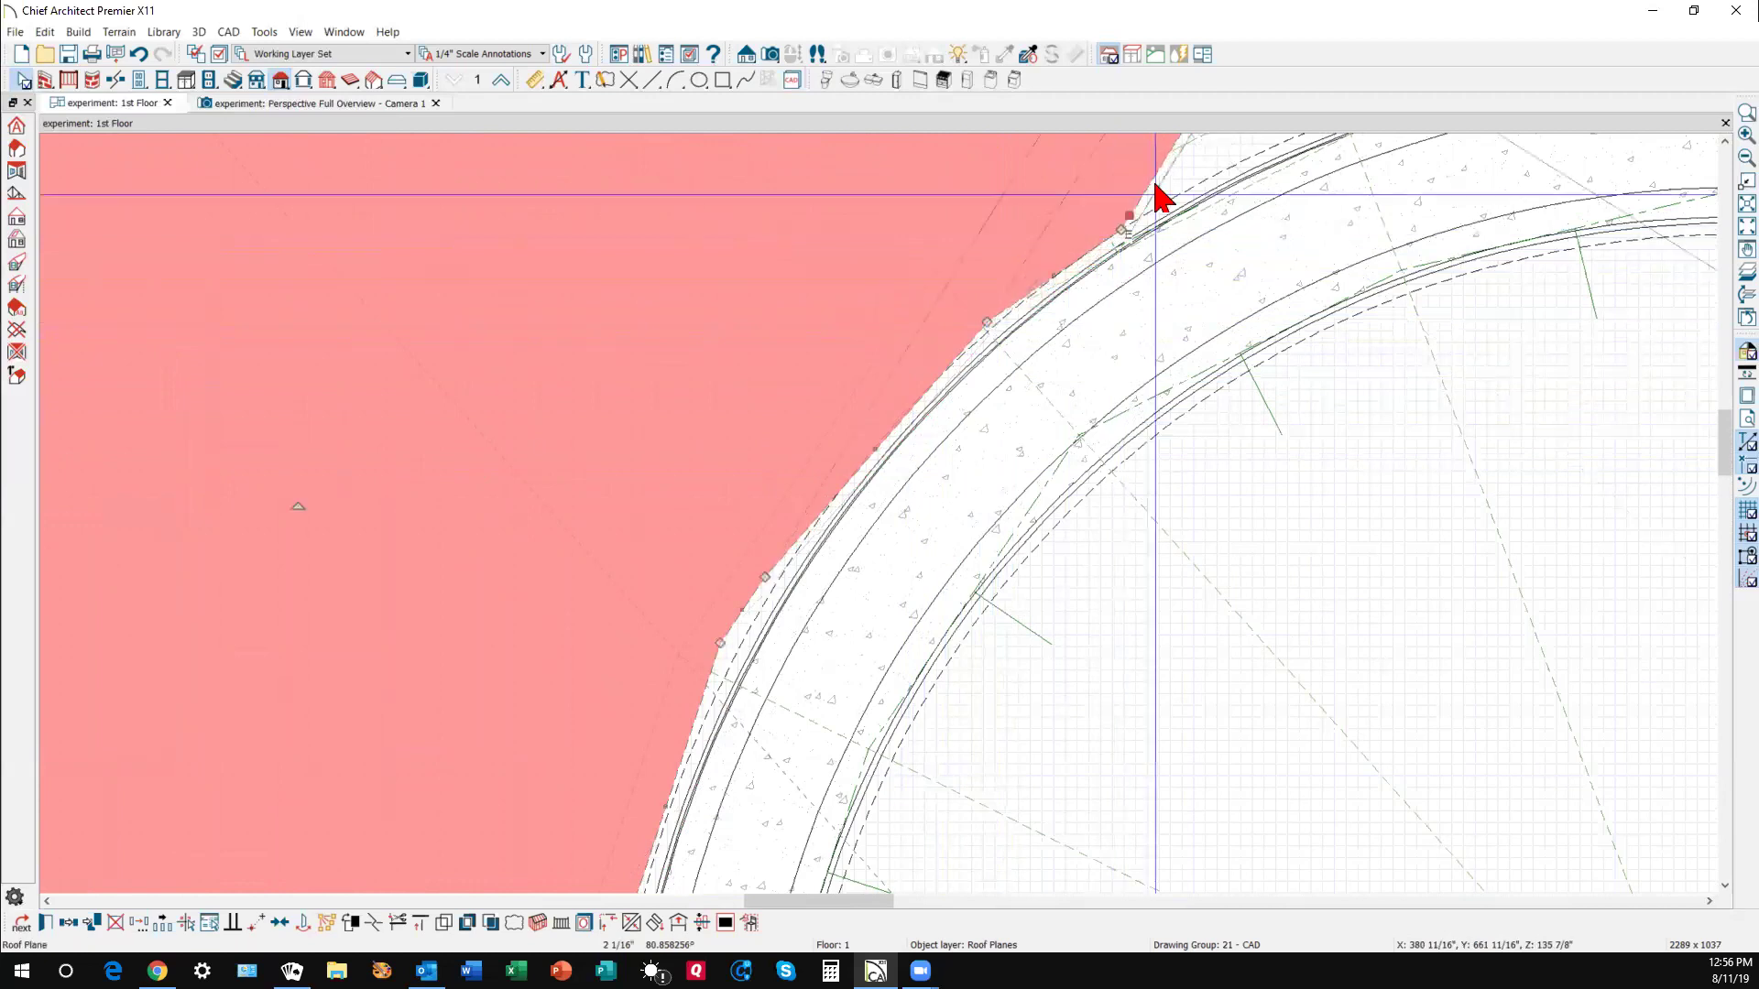
- Merge the small triangular roof plane at the tower's upper left into the main roof plane, leaving nothing selected
scroll(1026, 408, down, 2)
scroll(1026, 407, down, 2)
click(1138, 216)
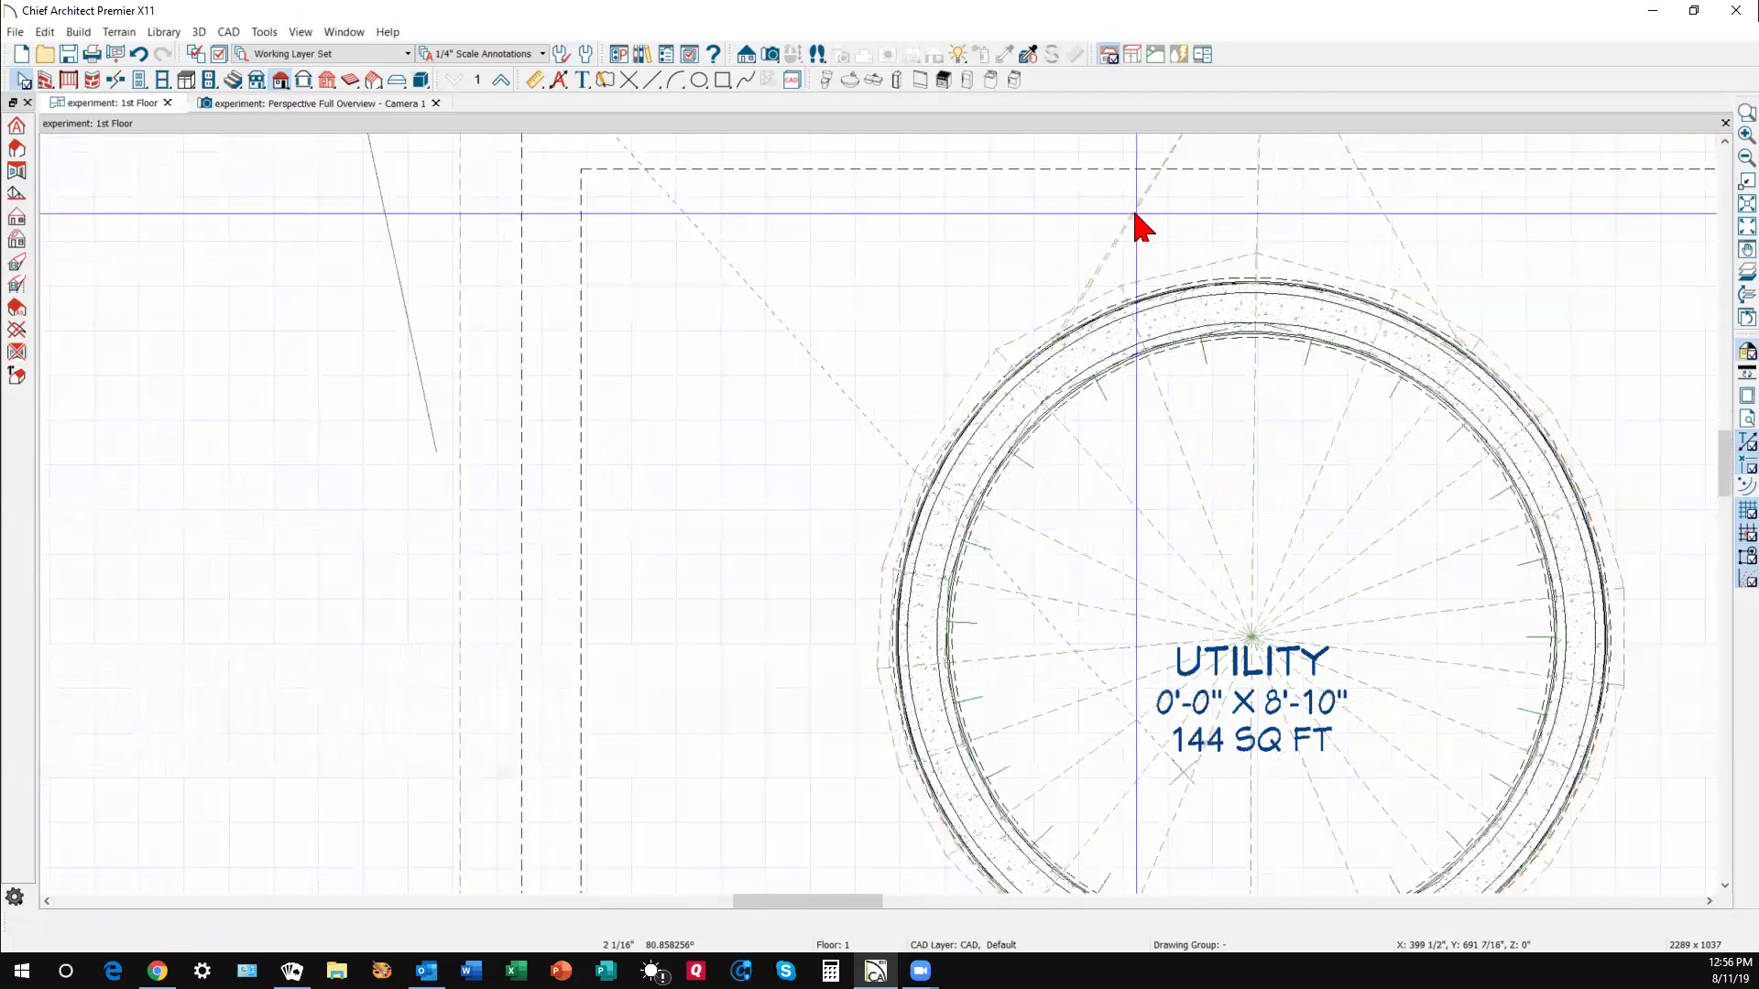
right_click(1135, 215)
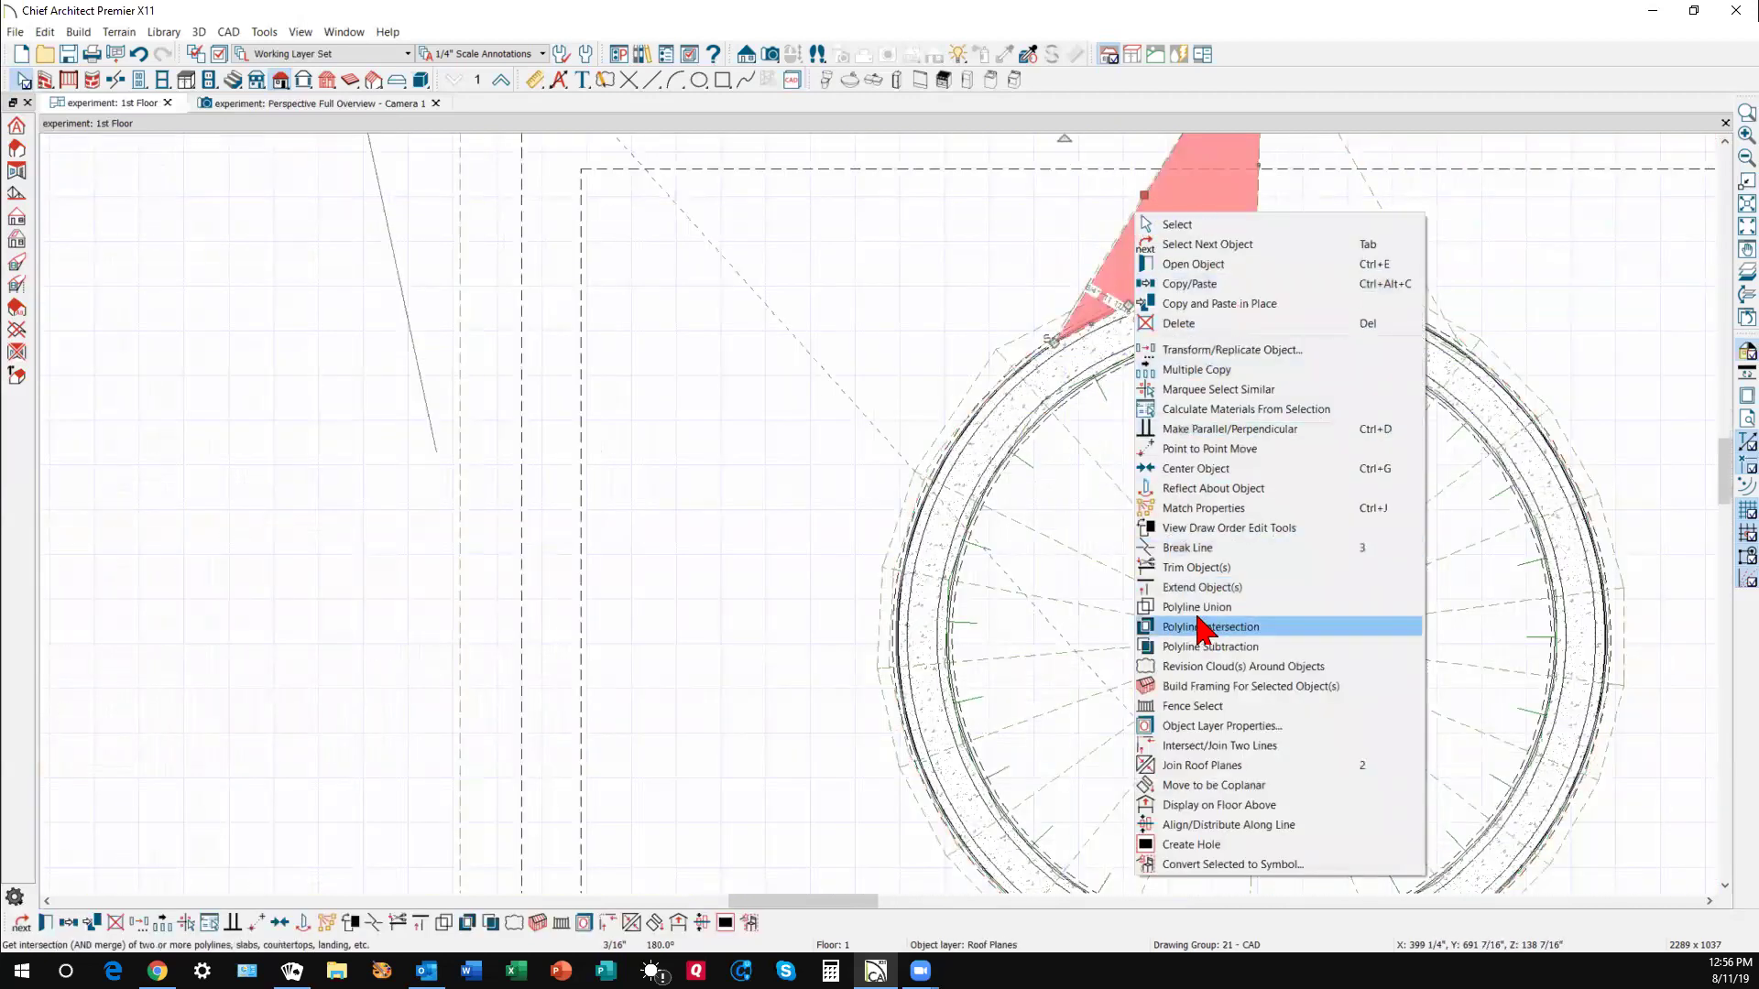
click(1200, 778)
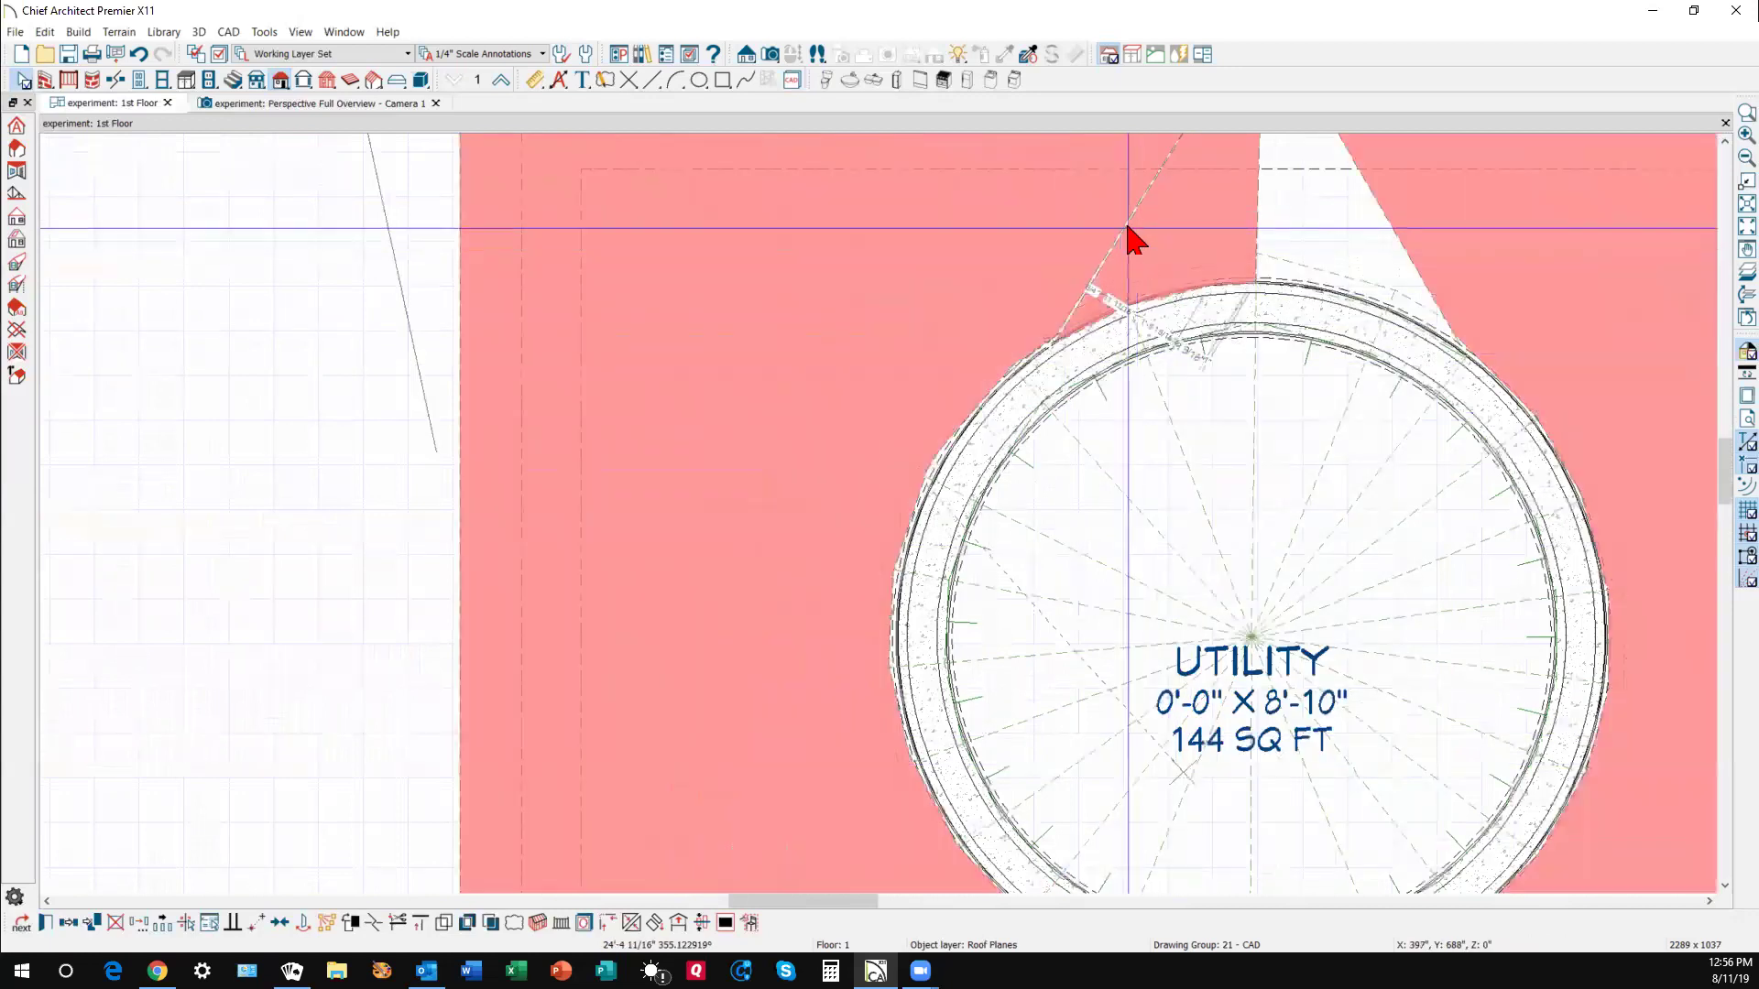
click(1125, 226)
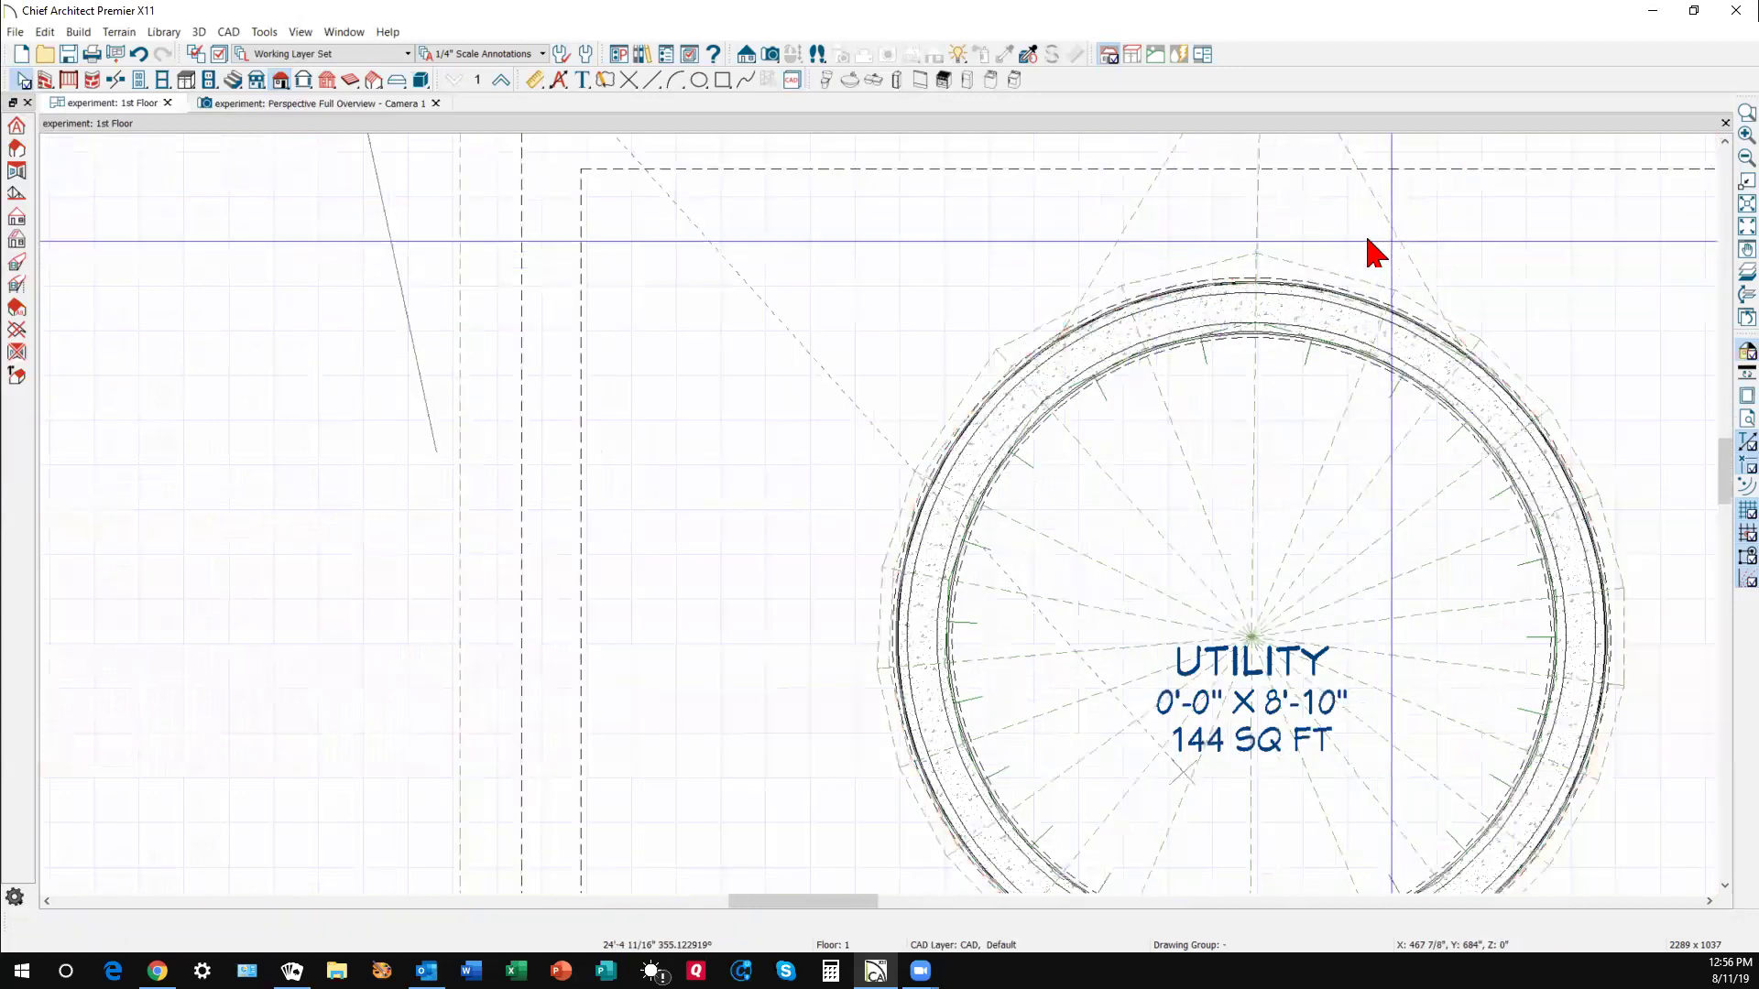
- In the perspective overview, set the round tower's curved foundation wall to use the Default Wall Top Height
key(ctrl+Tab)
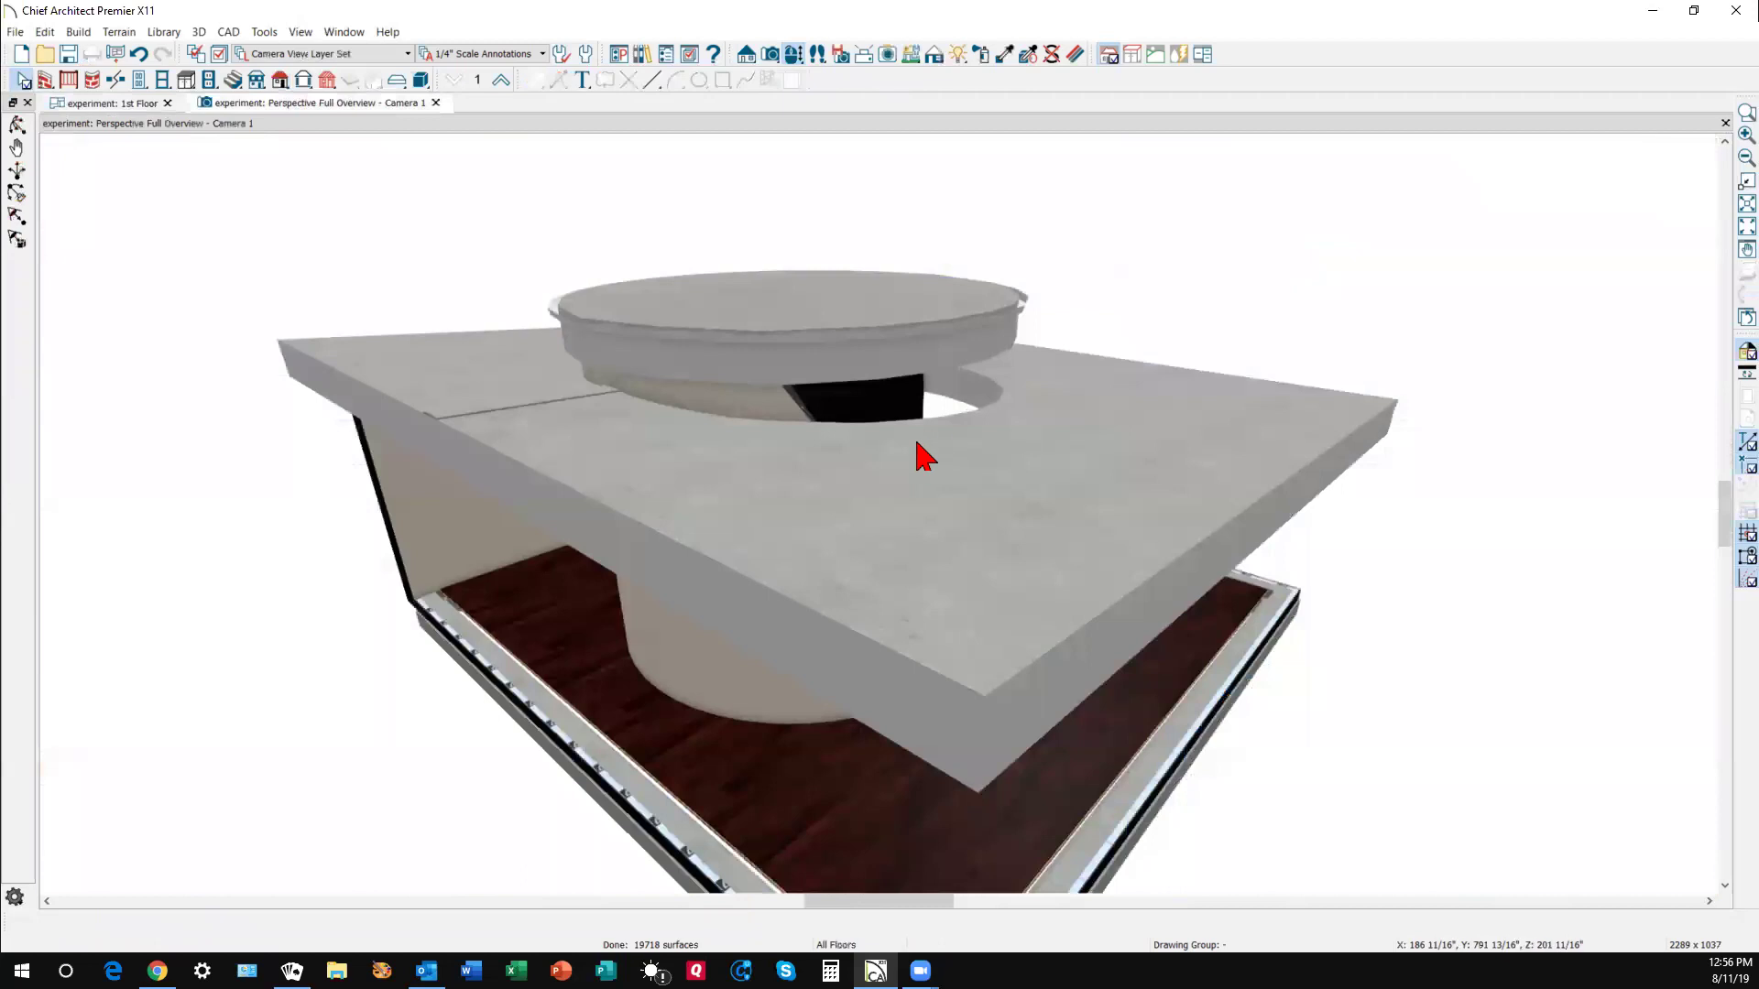
click(719, 696)
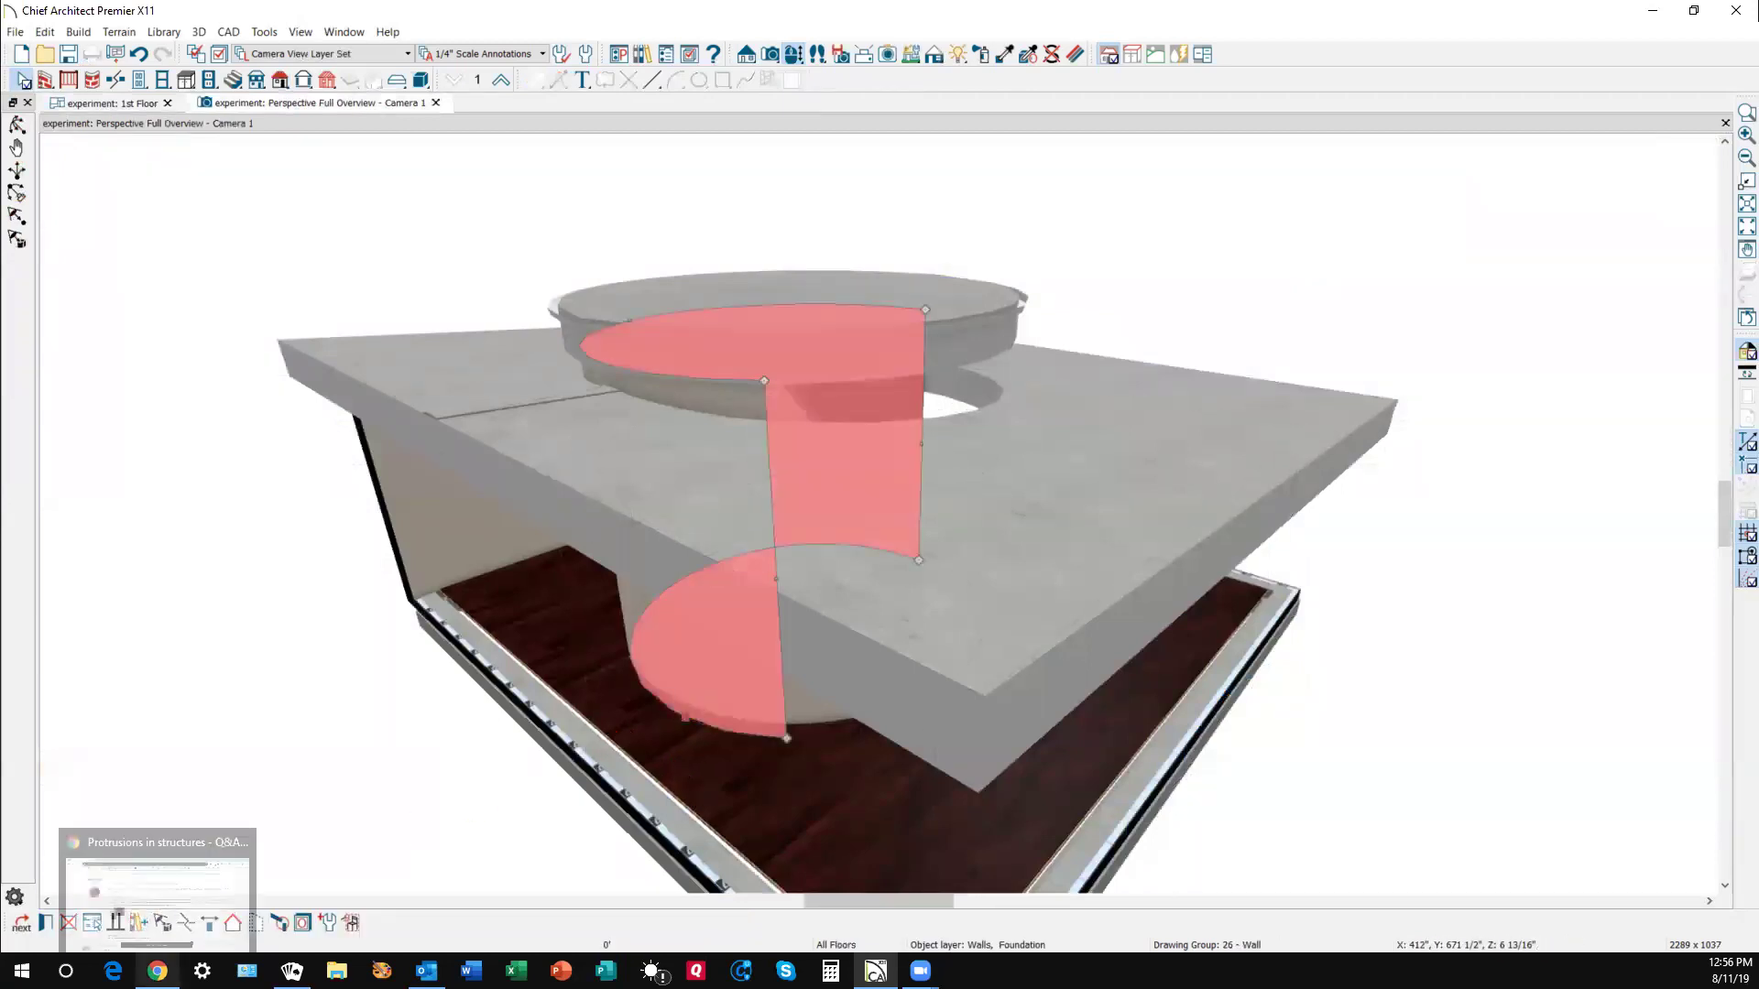
click(45, 923)
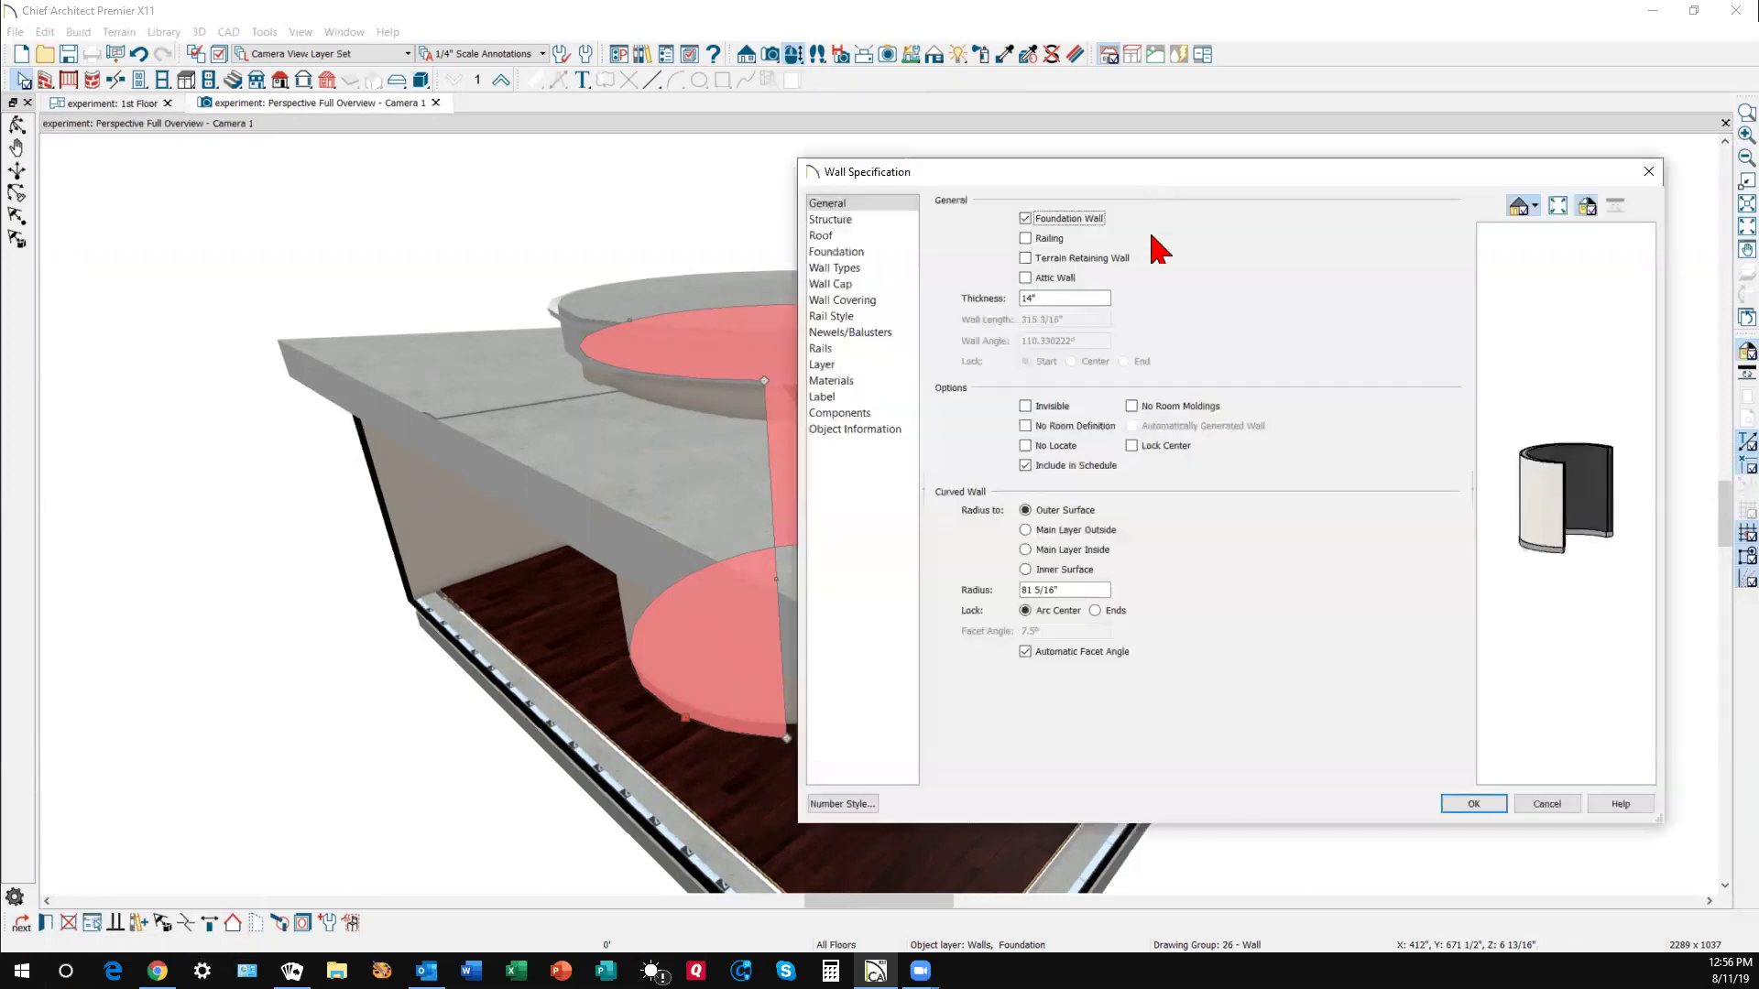
click(834, 220)
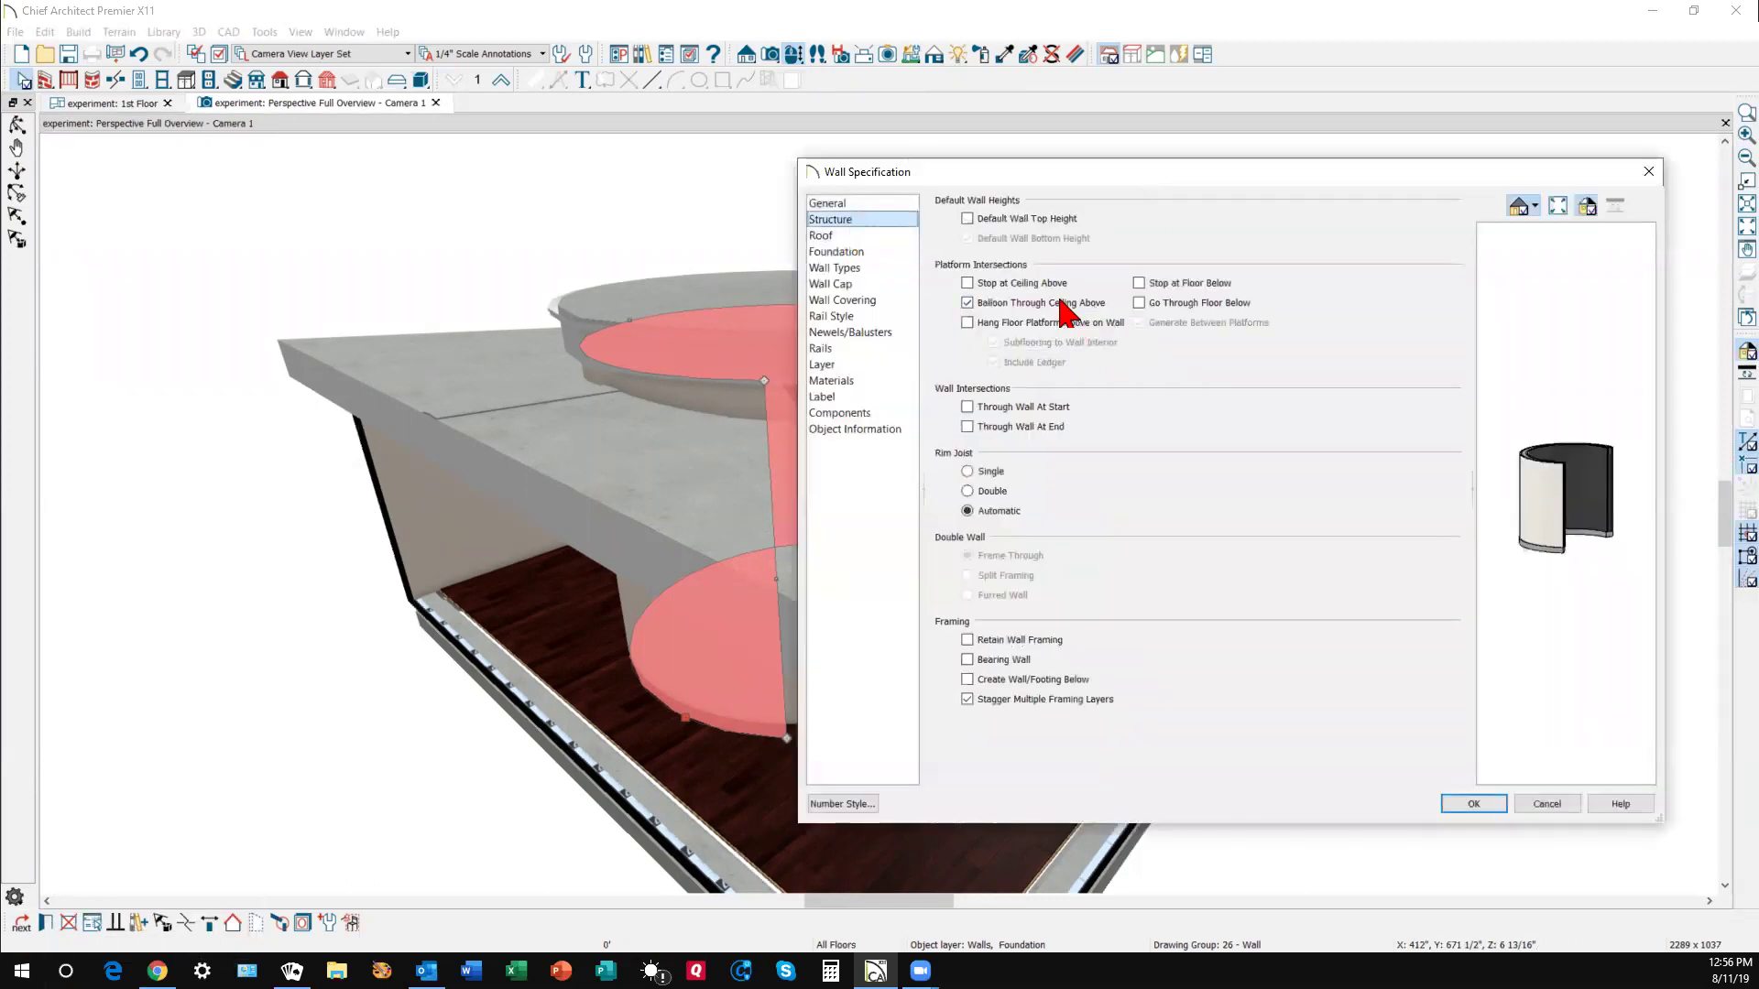
click(982, 220)
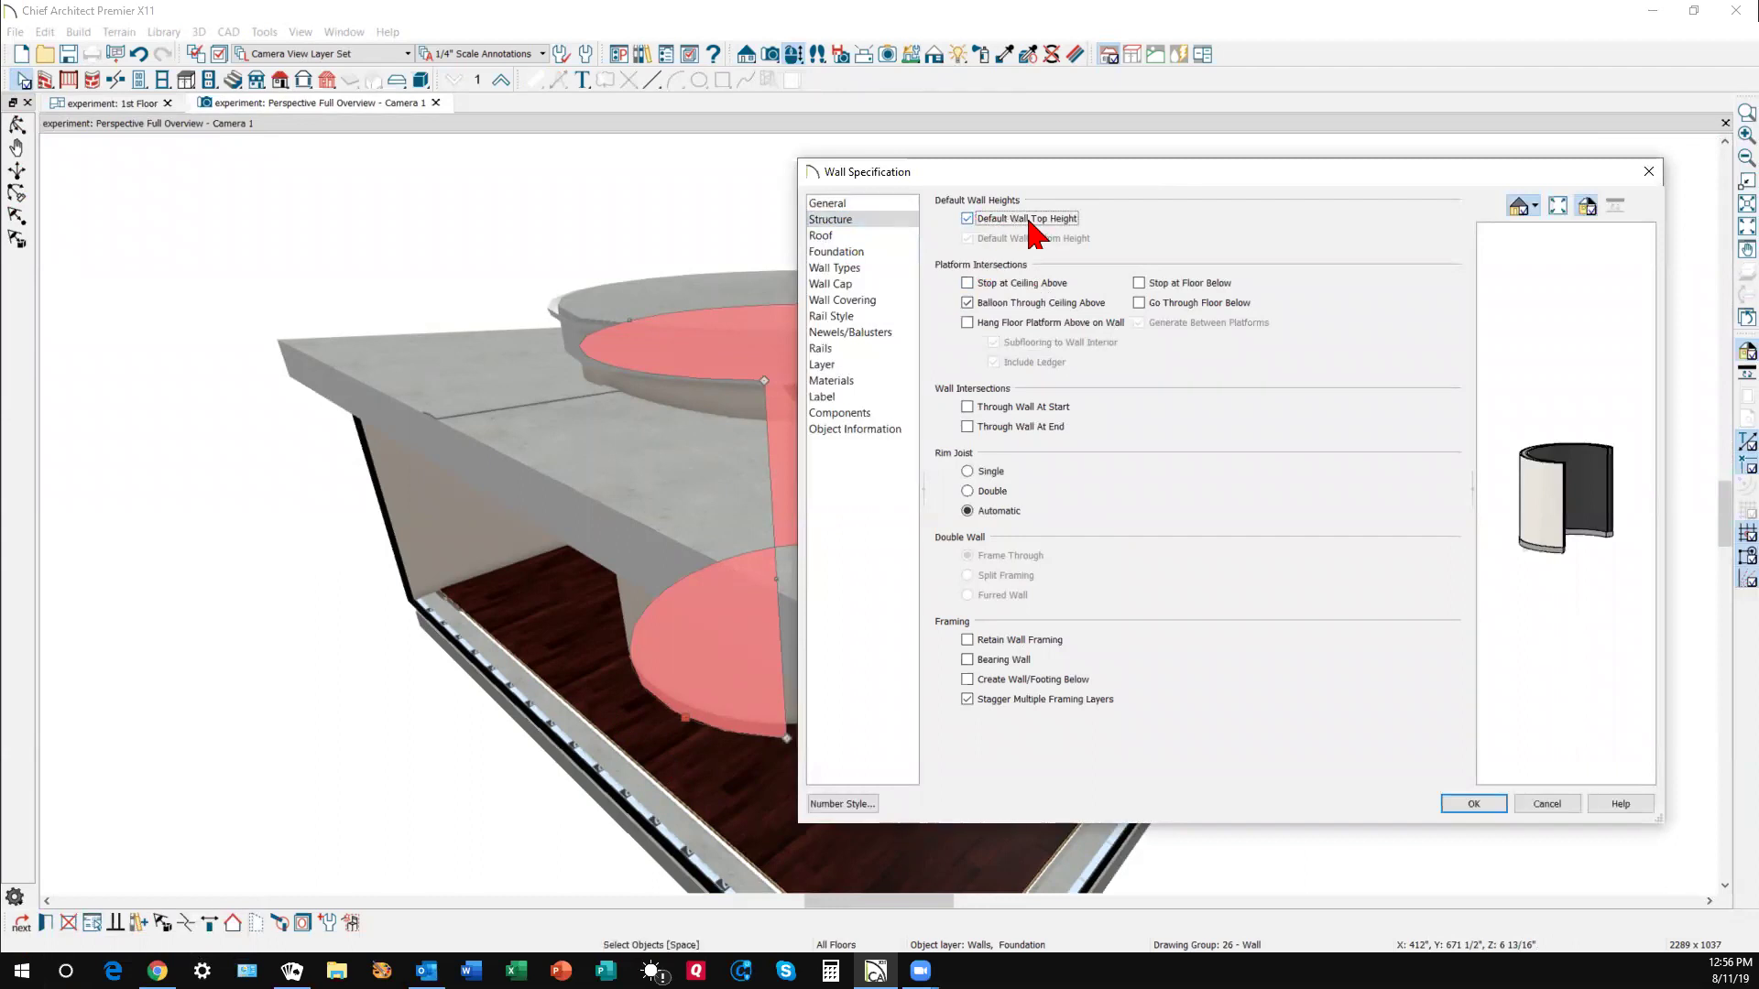
click(1462, 807)
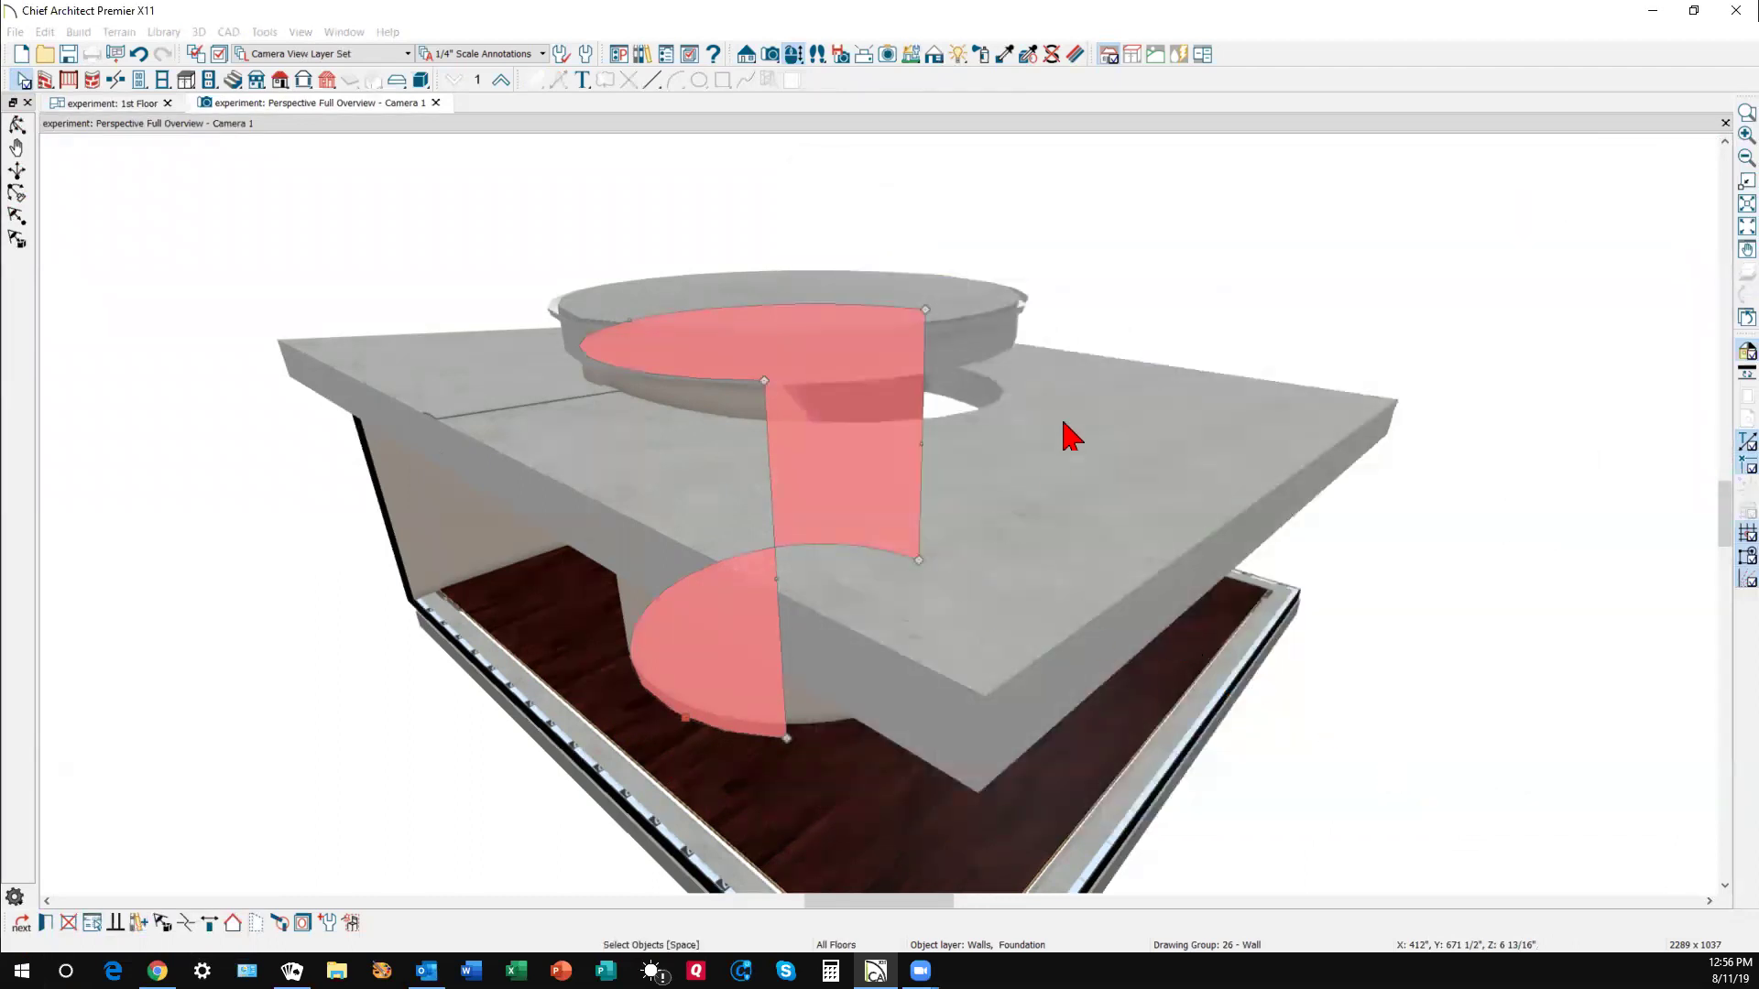
- Review the structure settings of the round tower's curved foundation wall and close them without making changes
click(1295, 275)
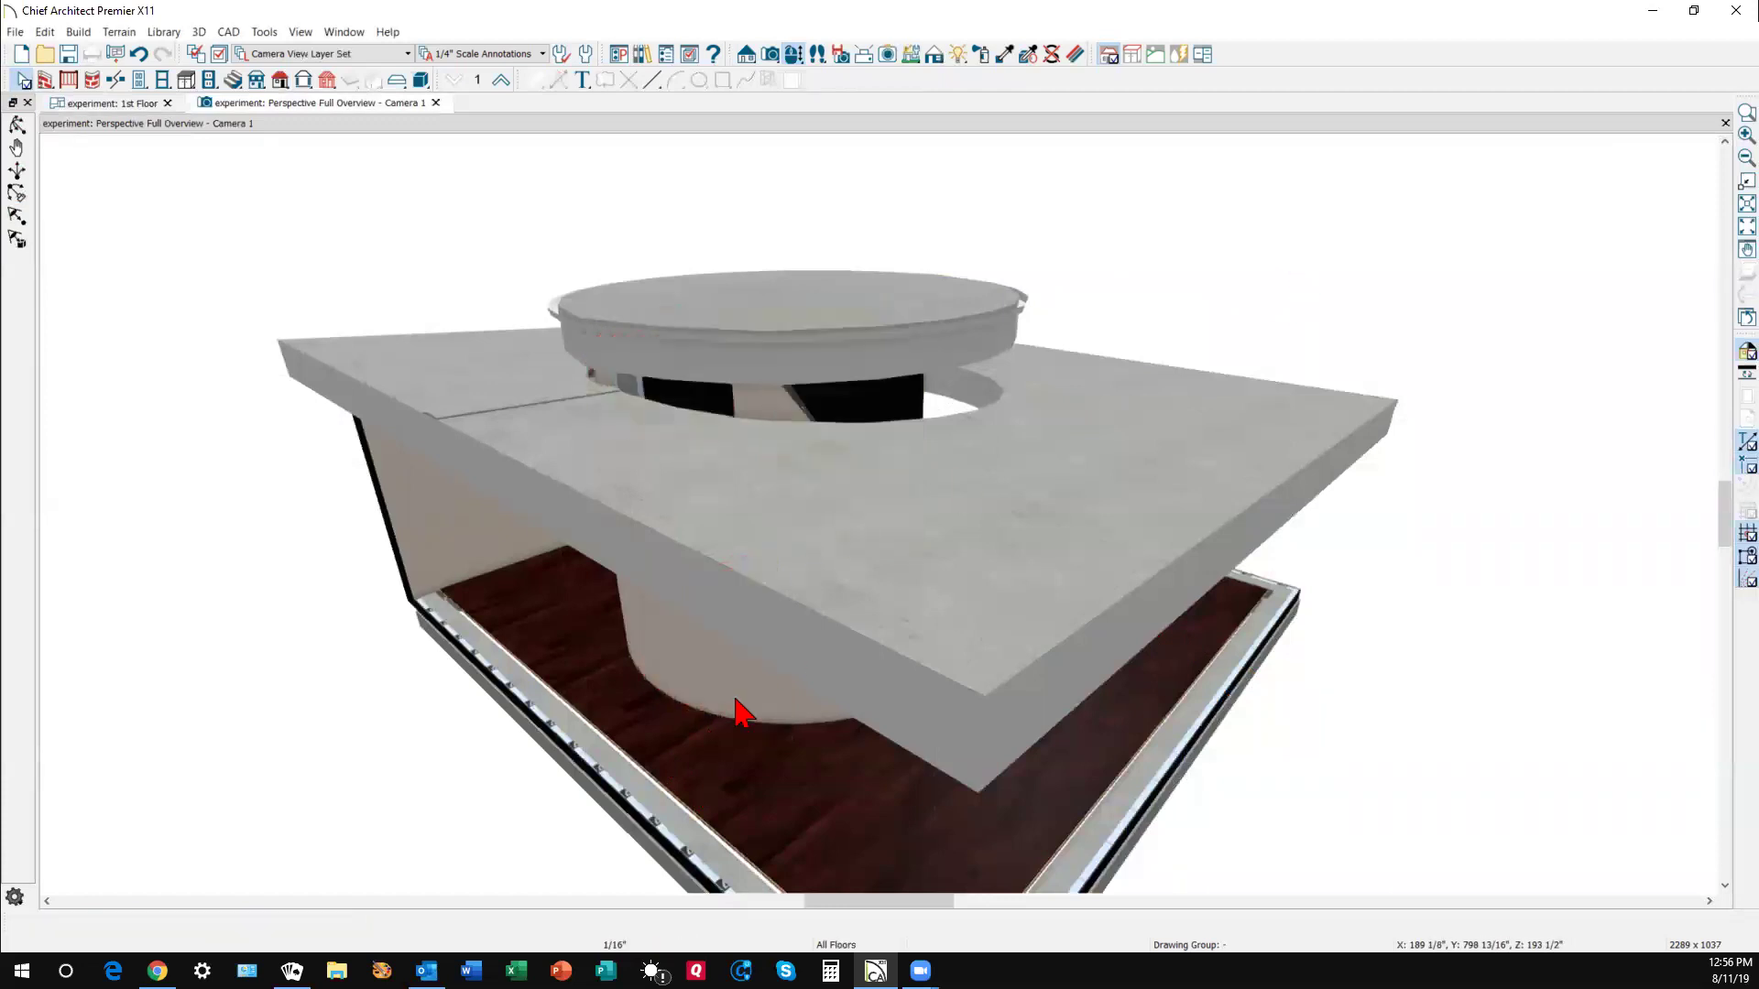
key(ctrl+Tab)
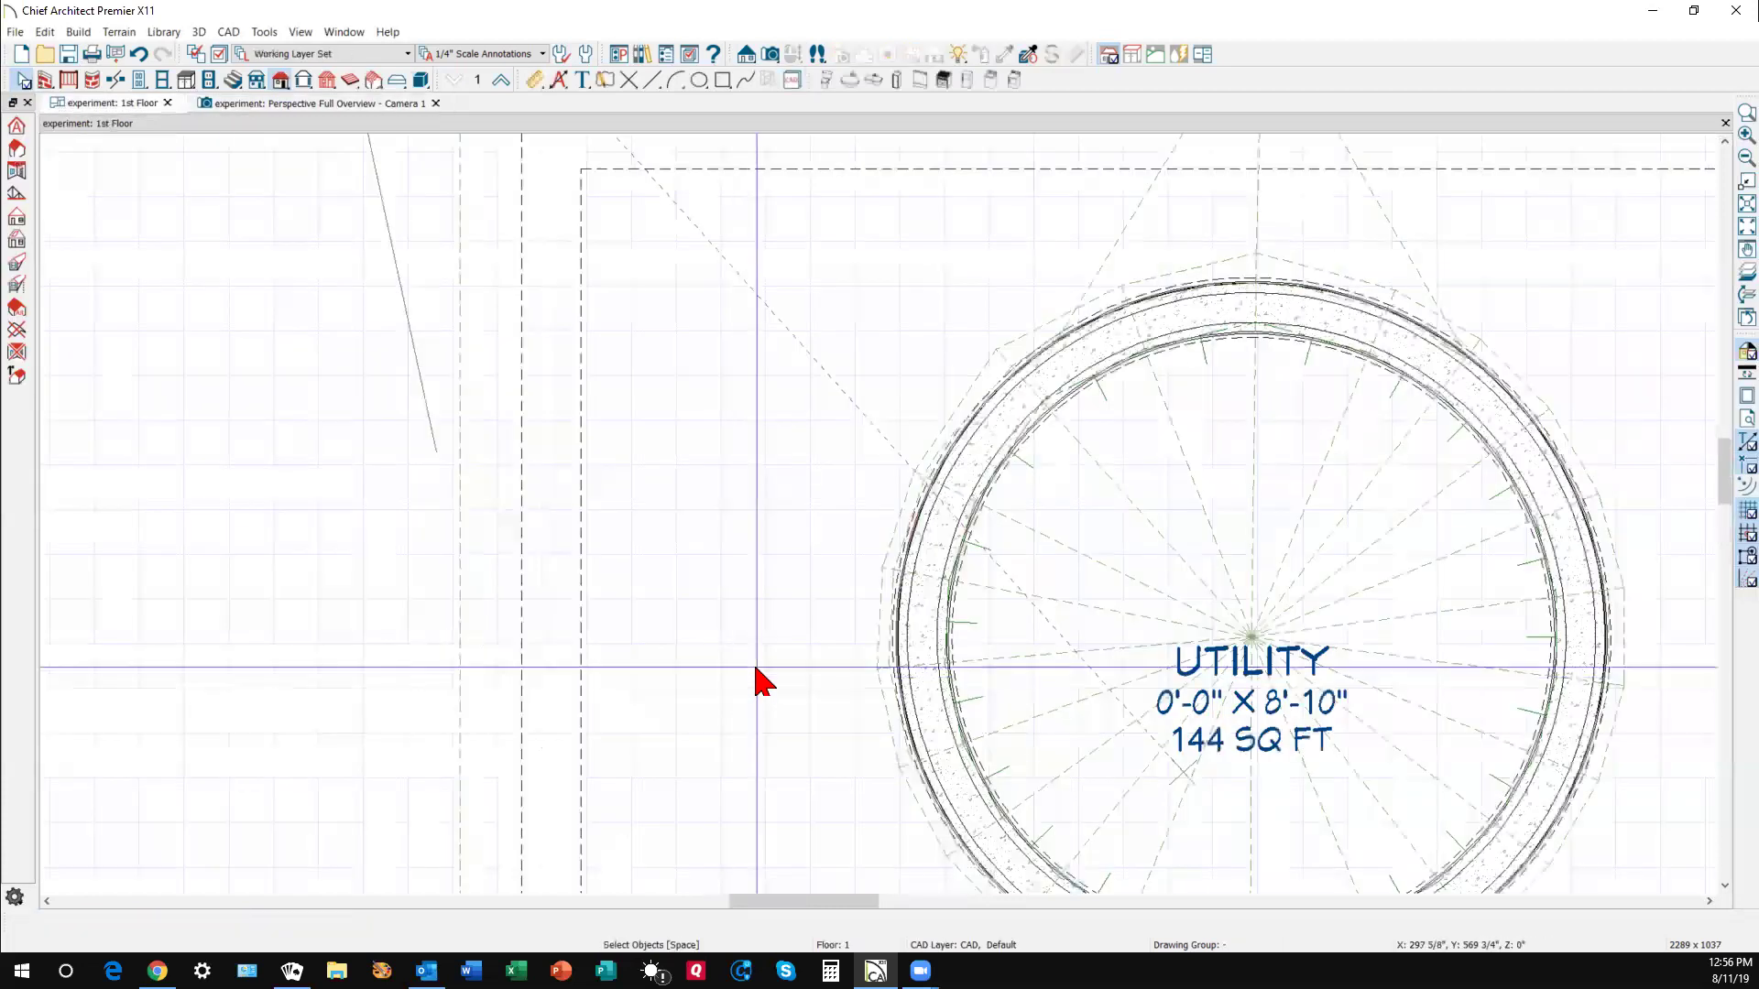
key(ctrl+Tab)
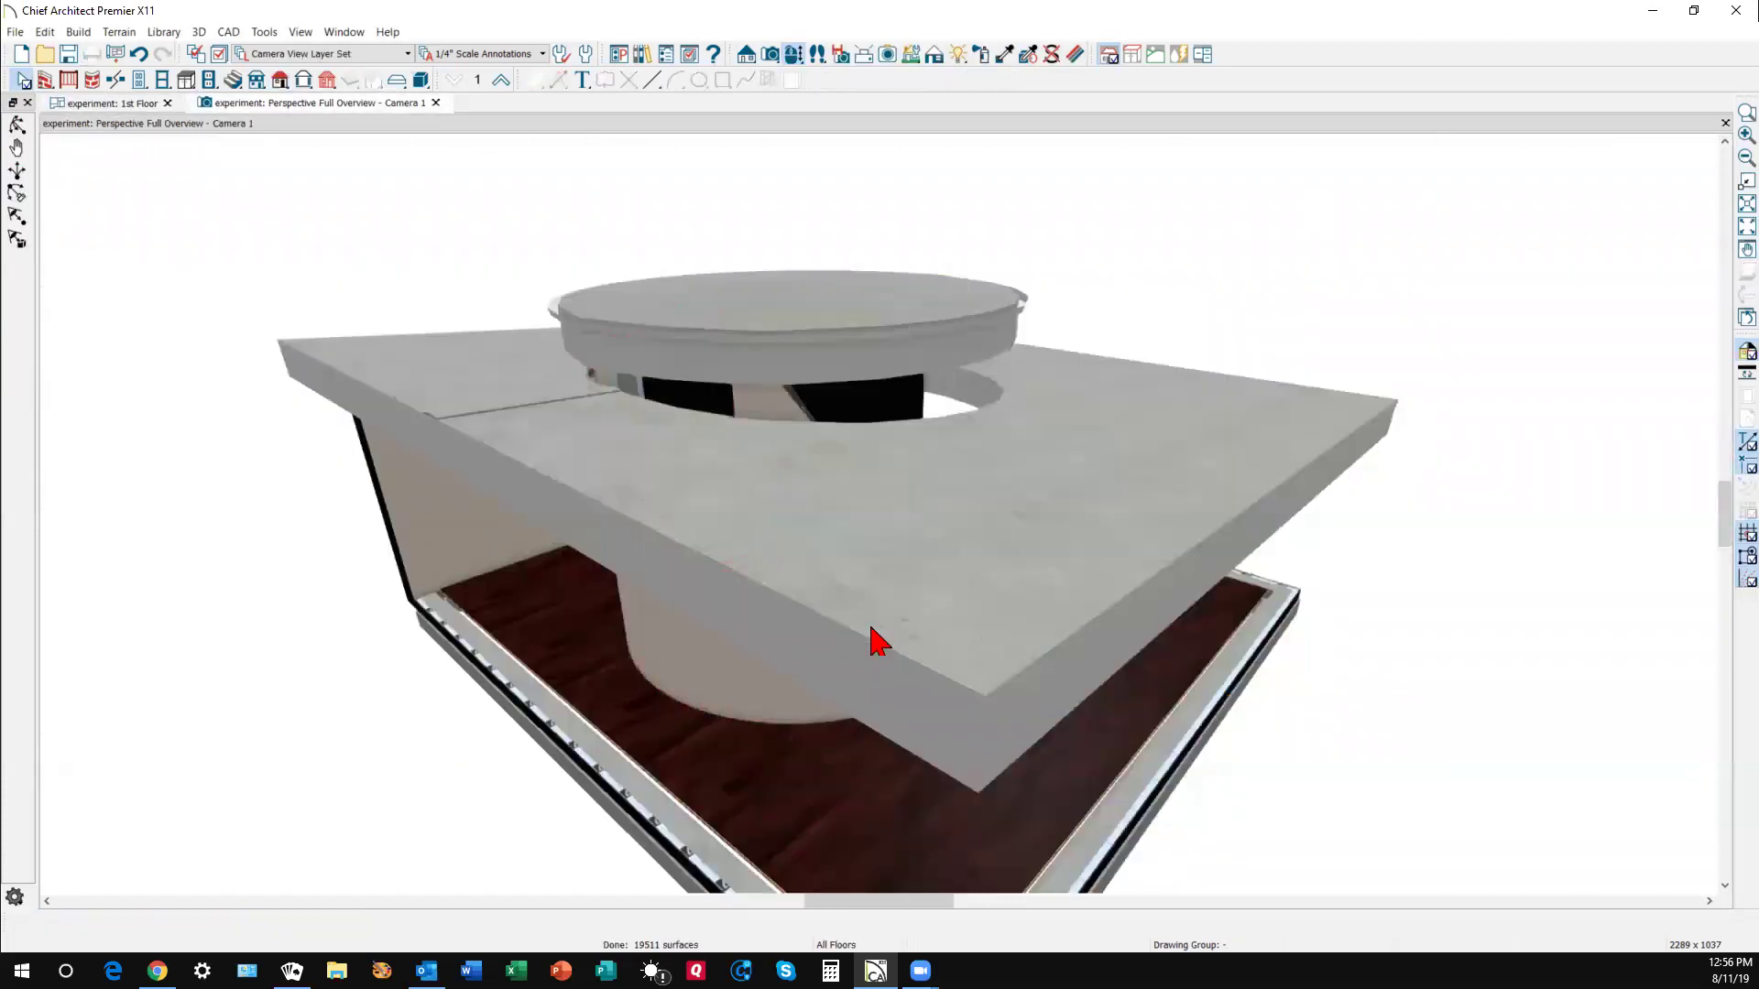
click(735, 643)
click(733, 650)
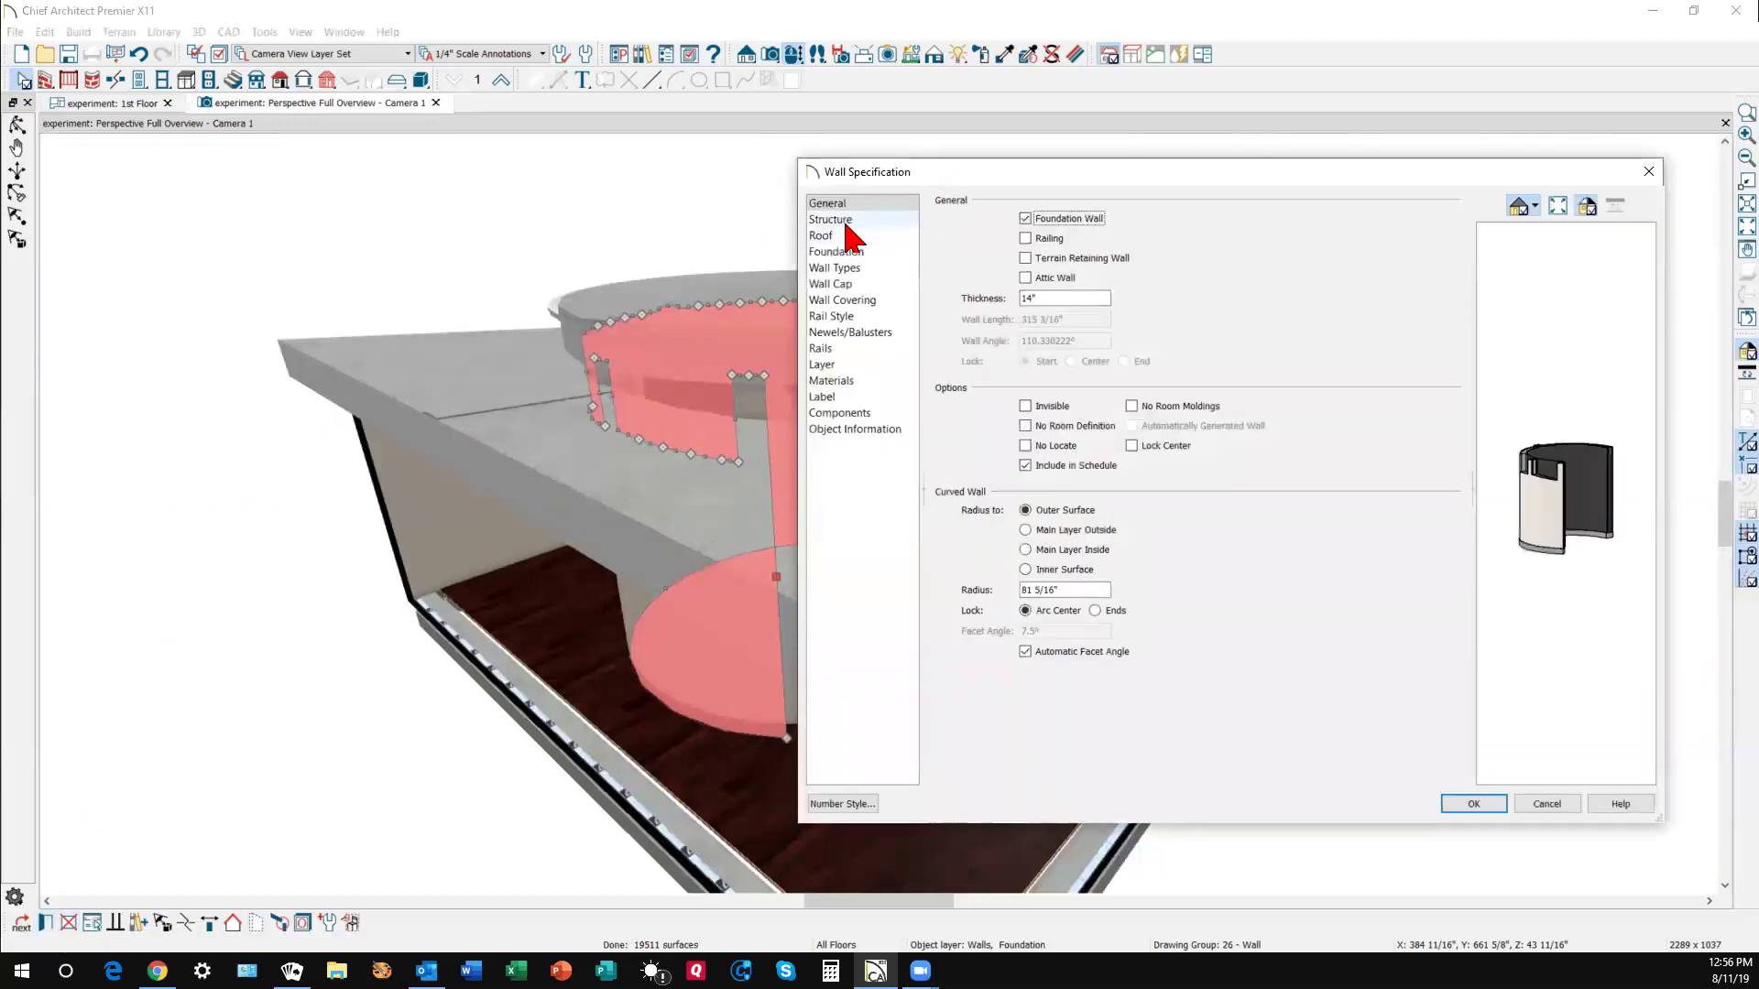
click(845, 222)
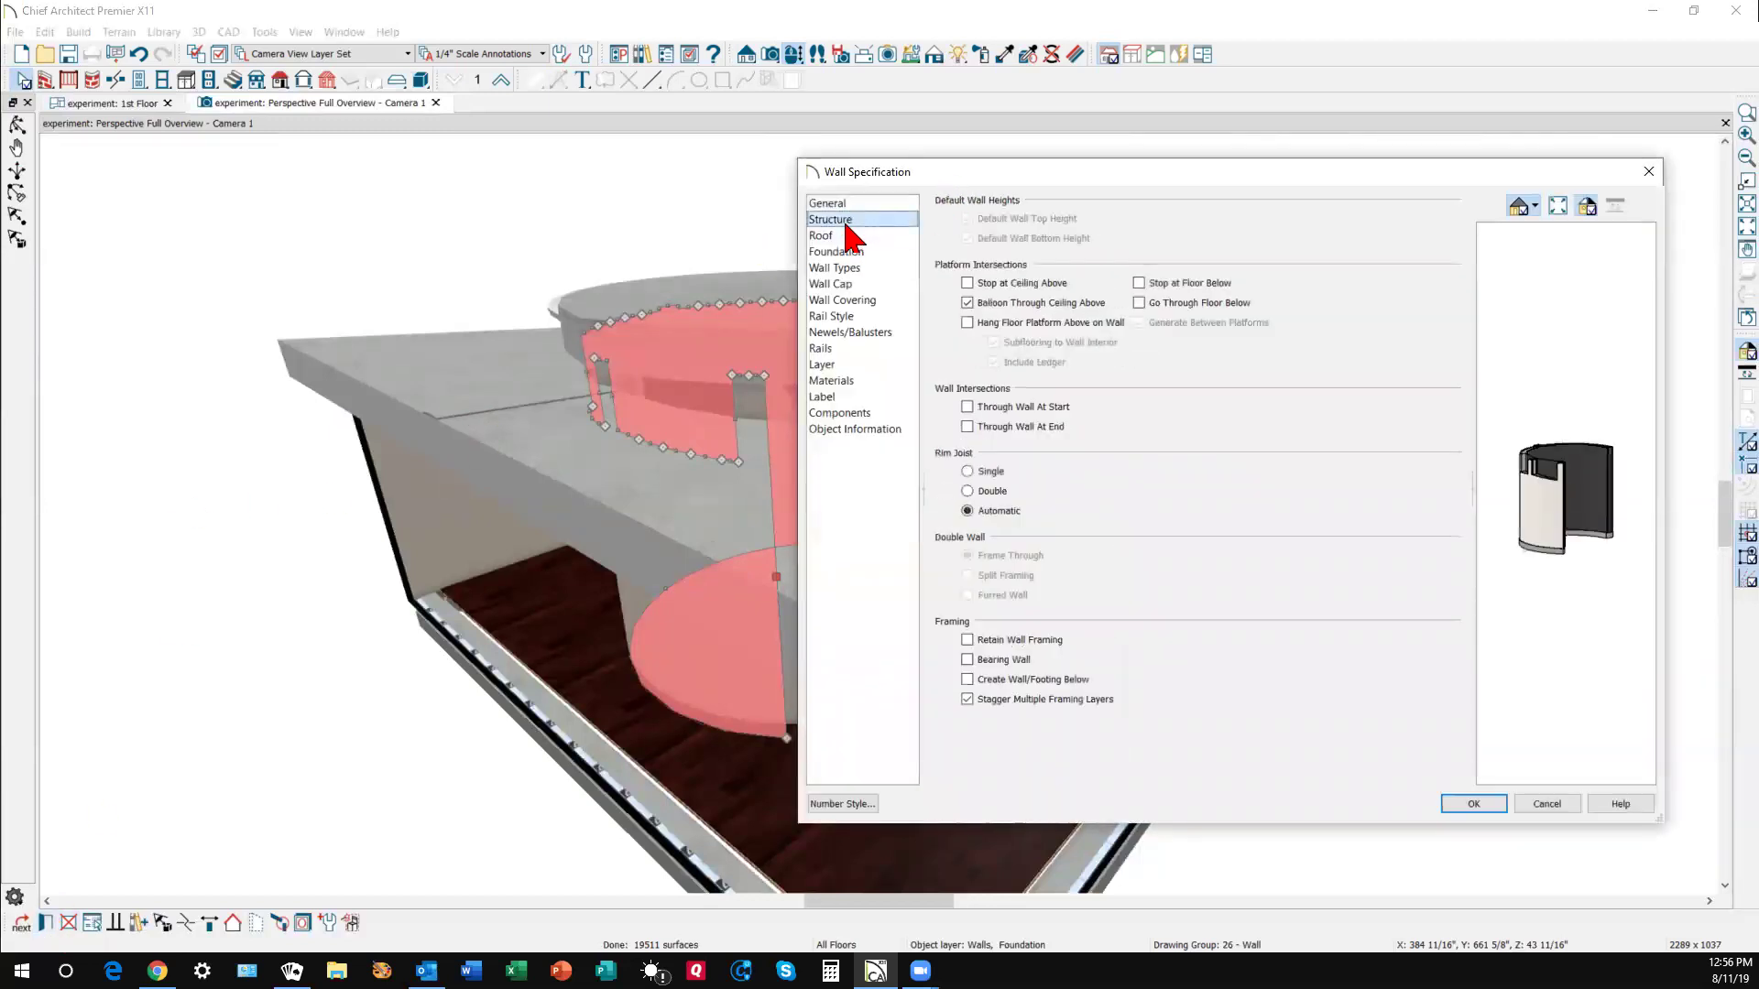
click(1543, 811)
key(Escape)
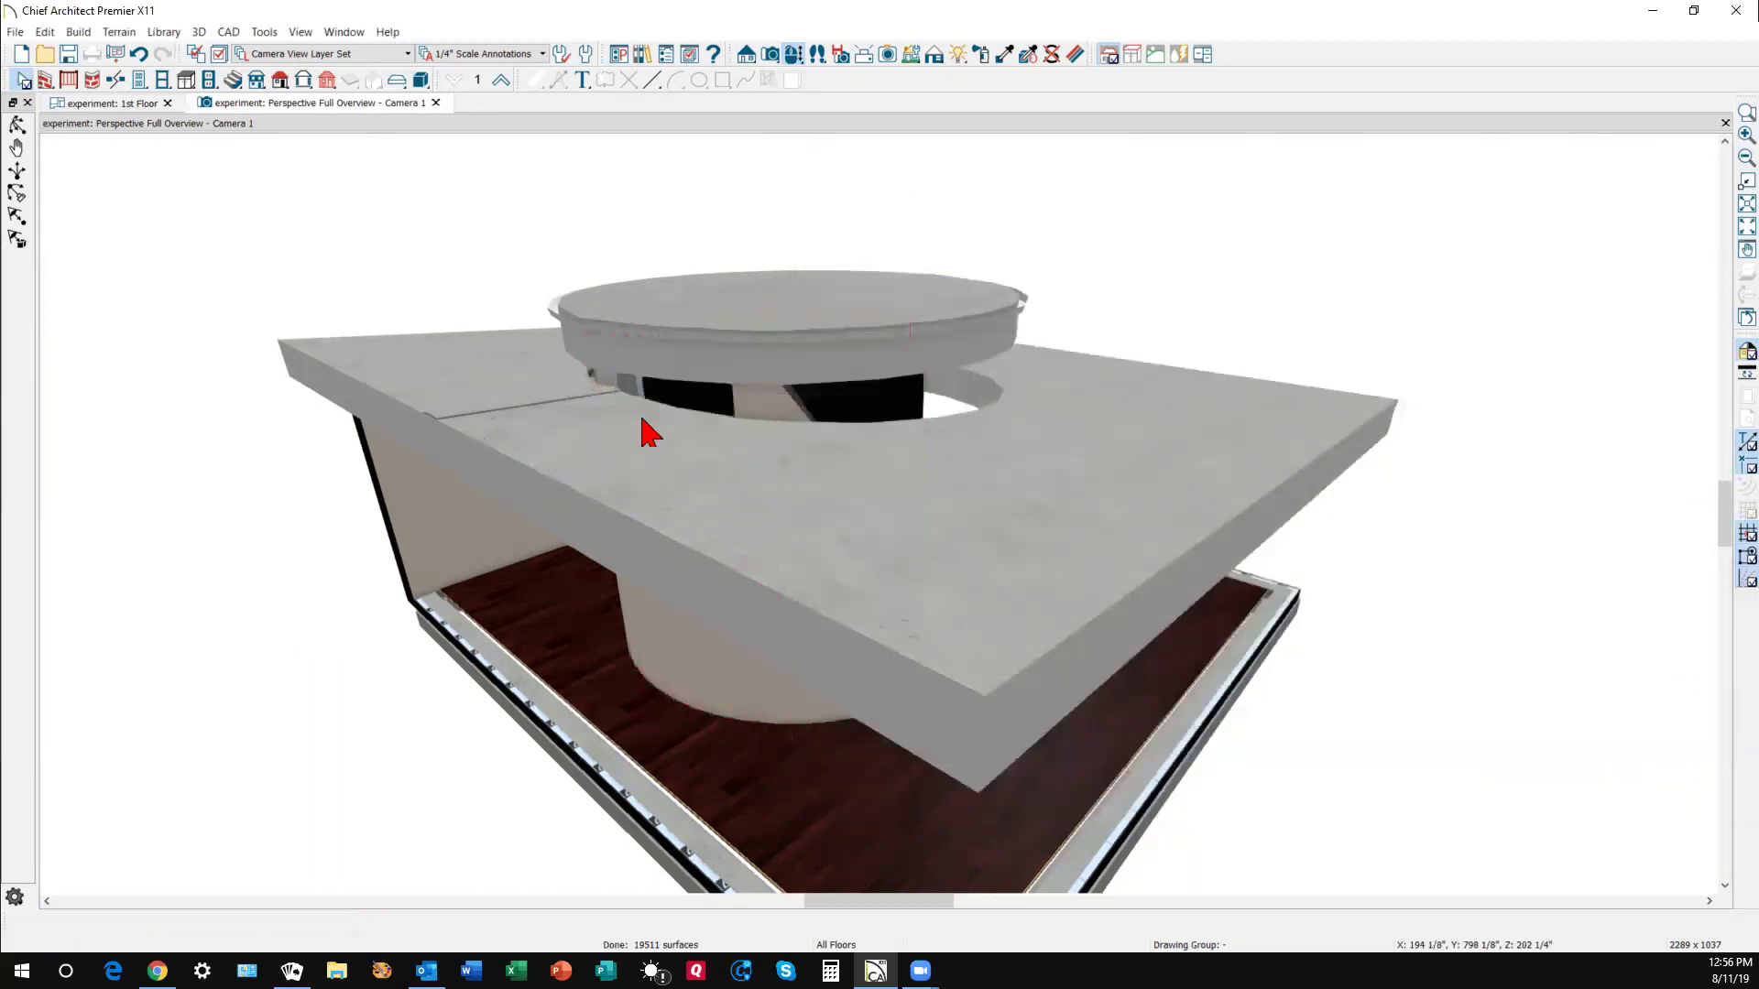
- Try to raise the bottom edge of the left-hand opening in the tower's curved wall to the upper roof, and undo the change
click(17, 125)
drag(267, 275, 421, 274)
key(space)
click(816, 542)
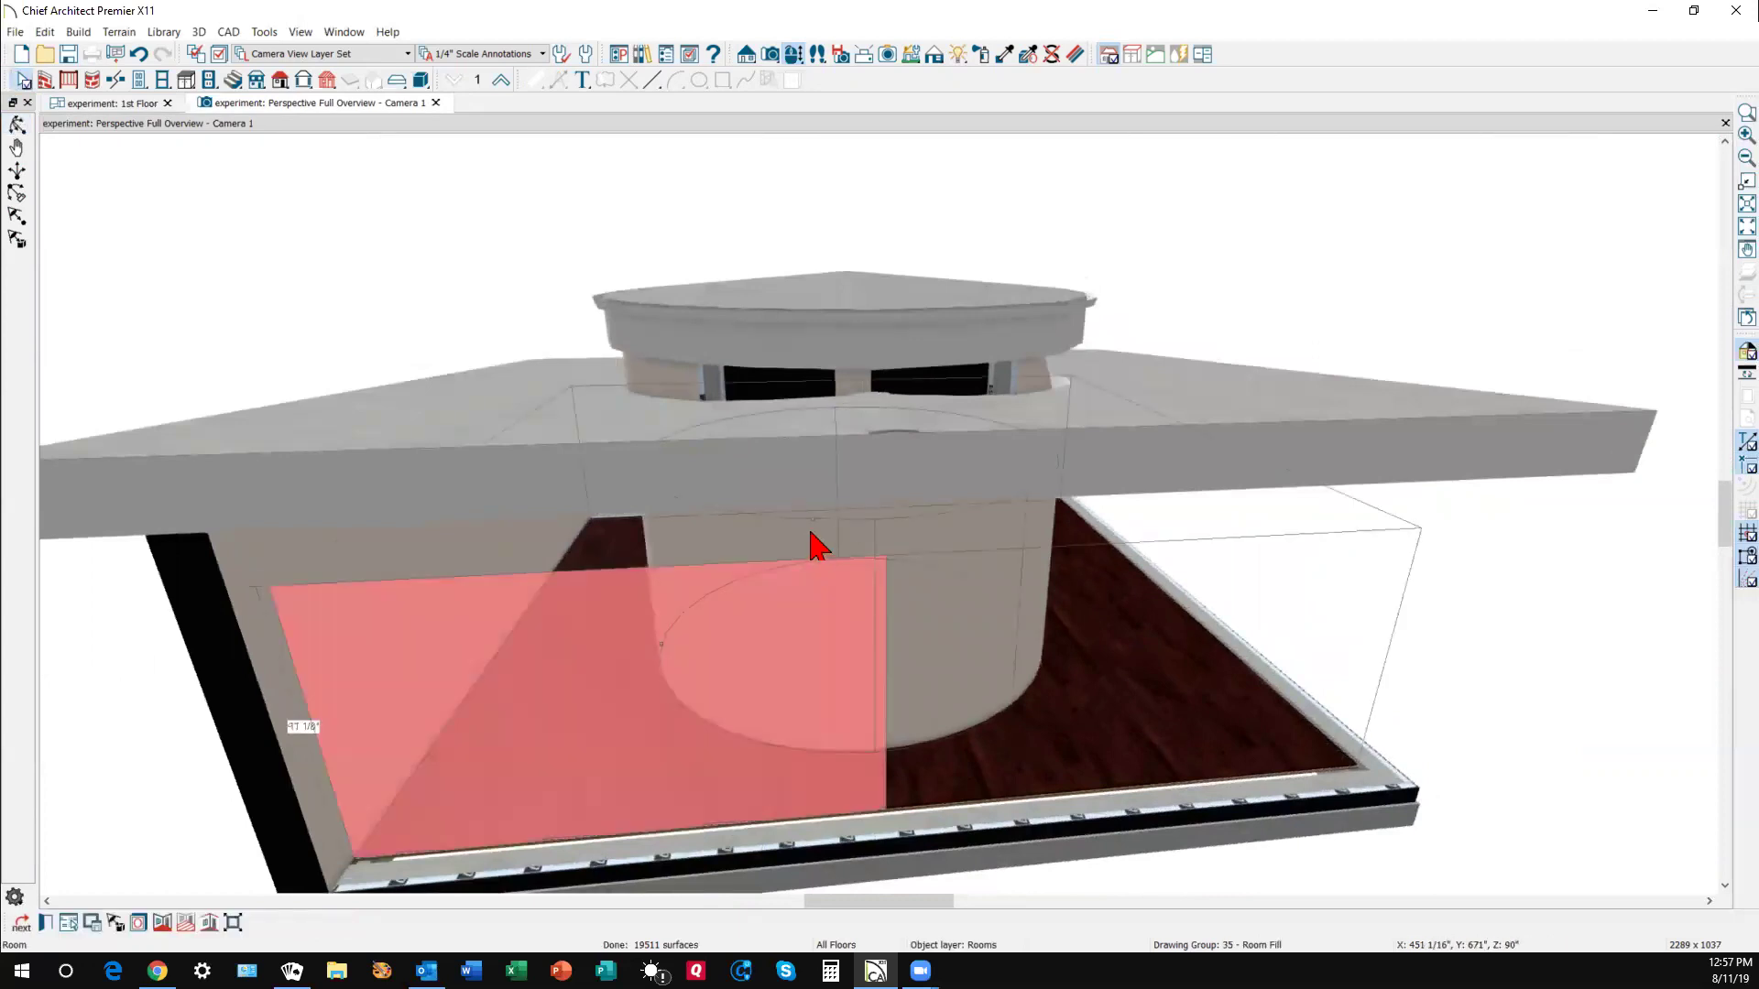
click(789, 470)
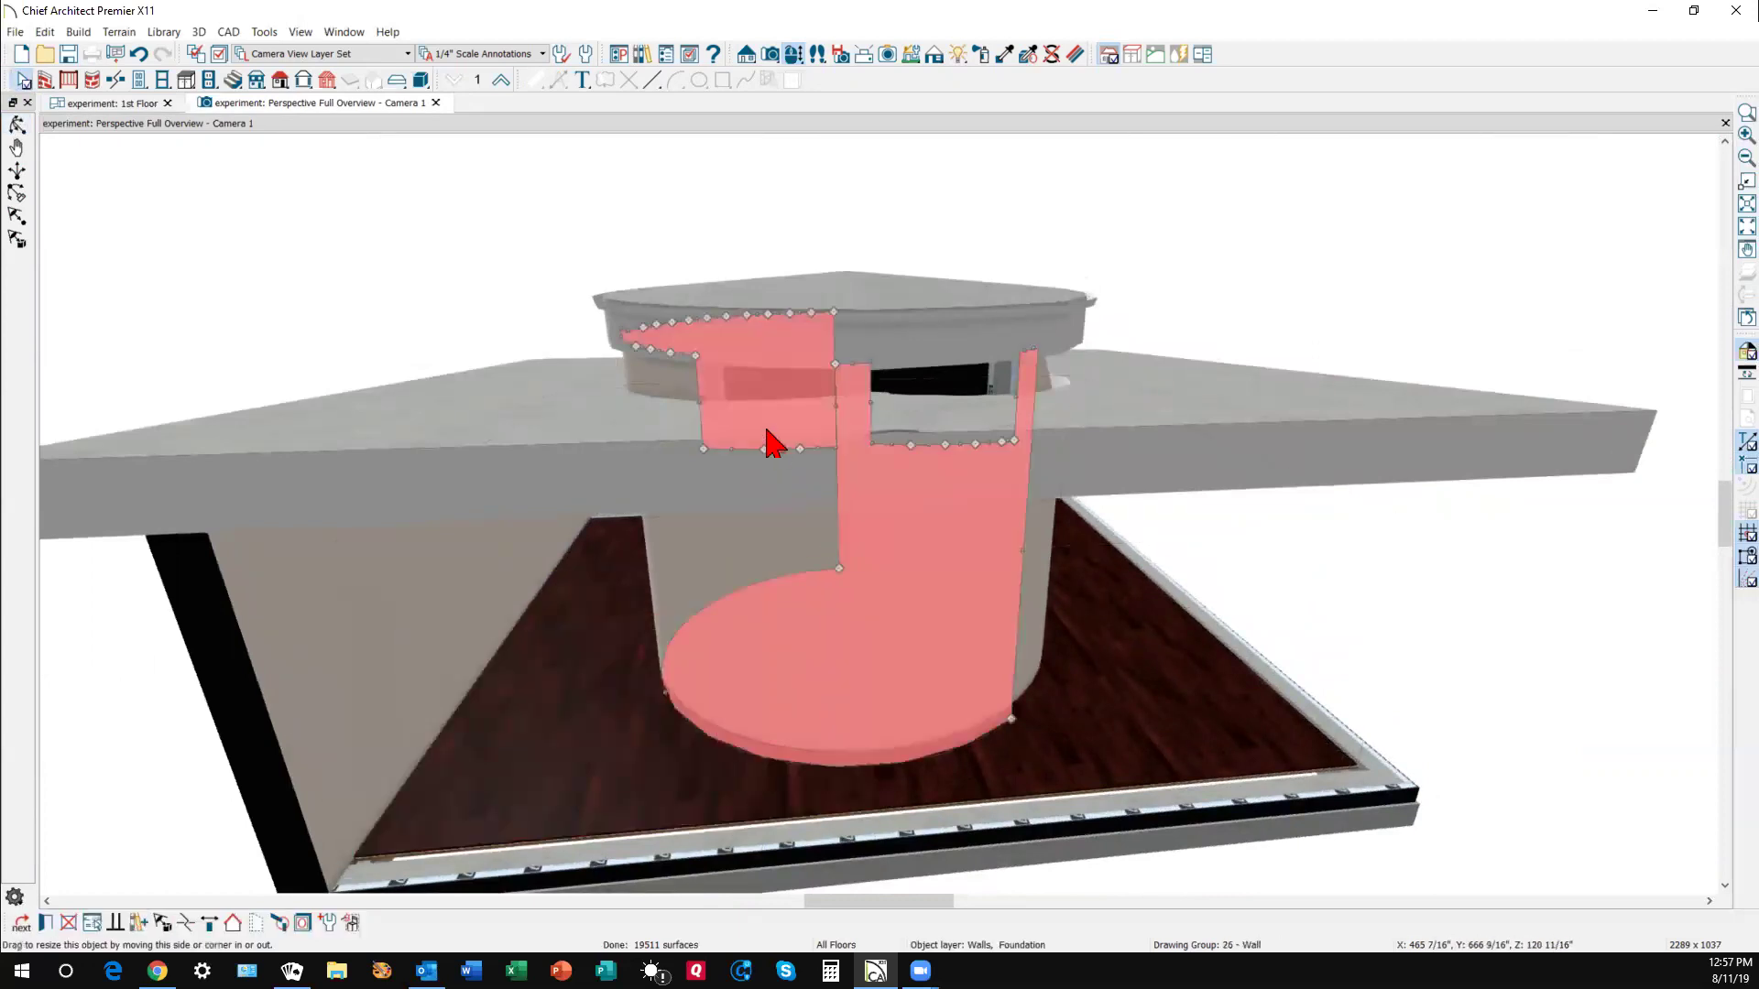
scroll(781, 442, up, 4)
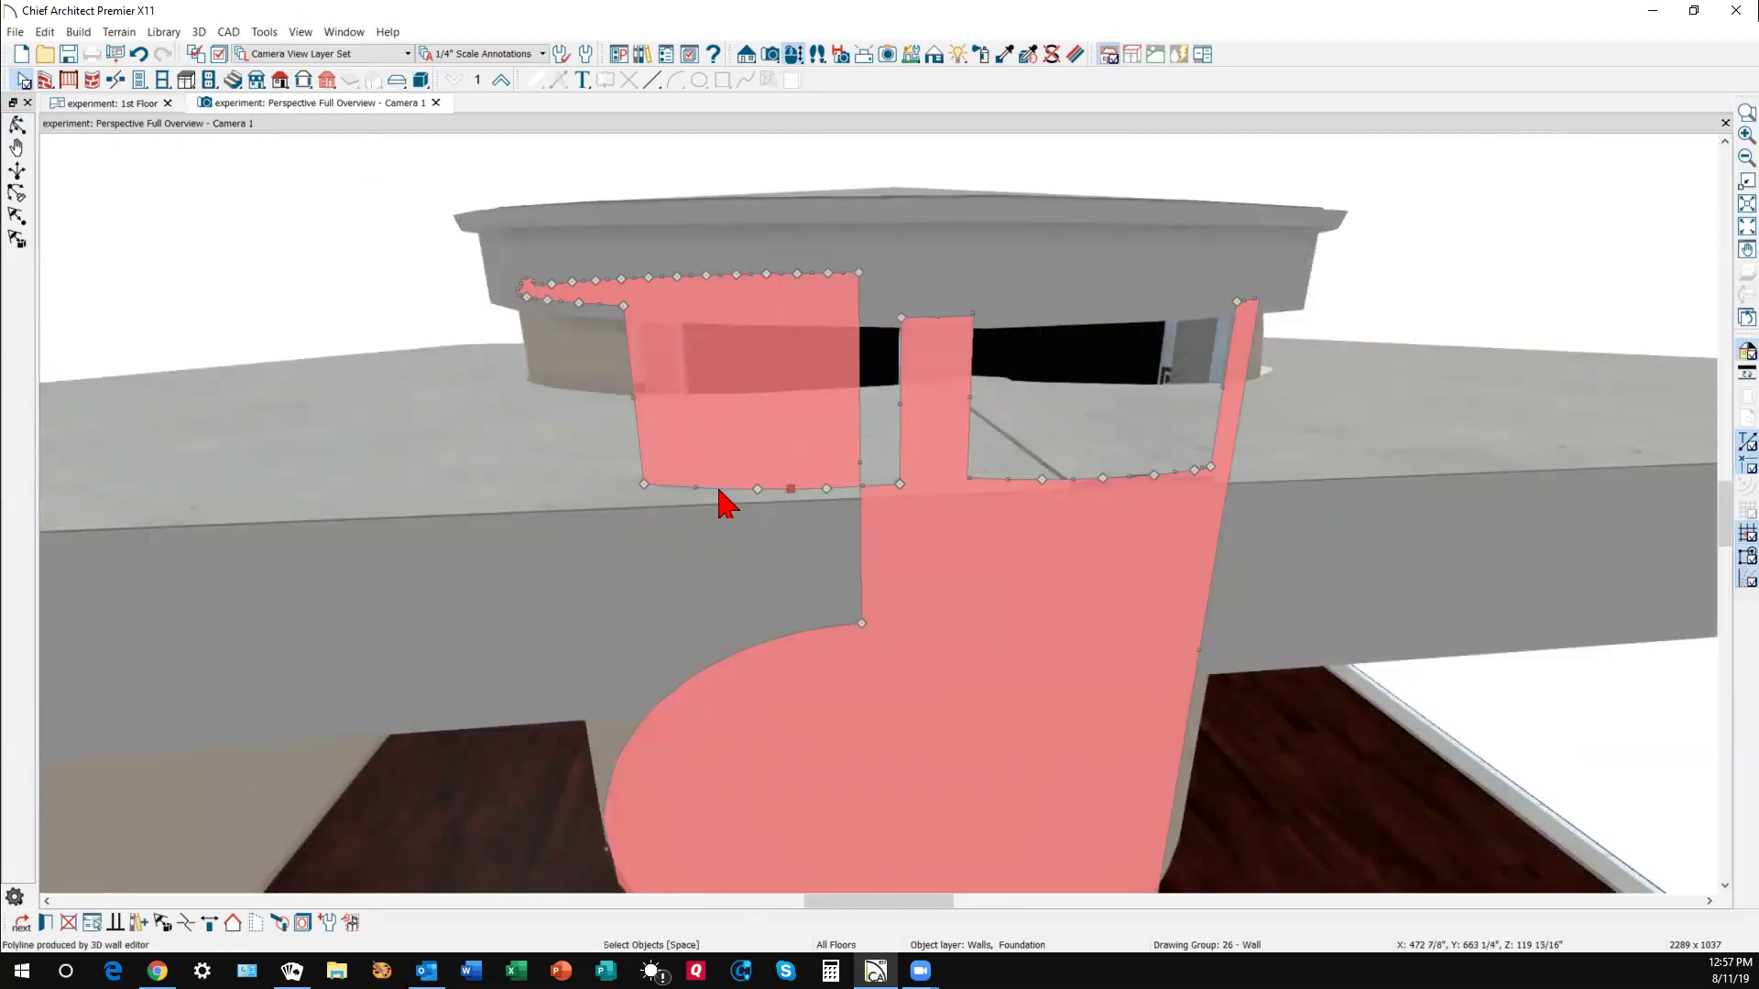
drag(685, 394, 689, 298)
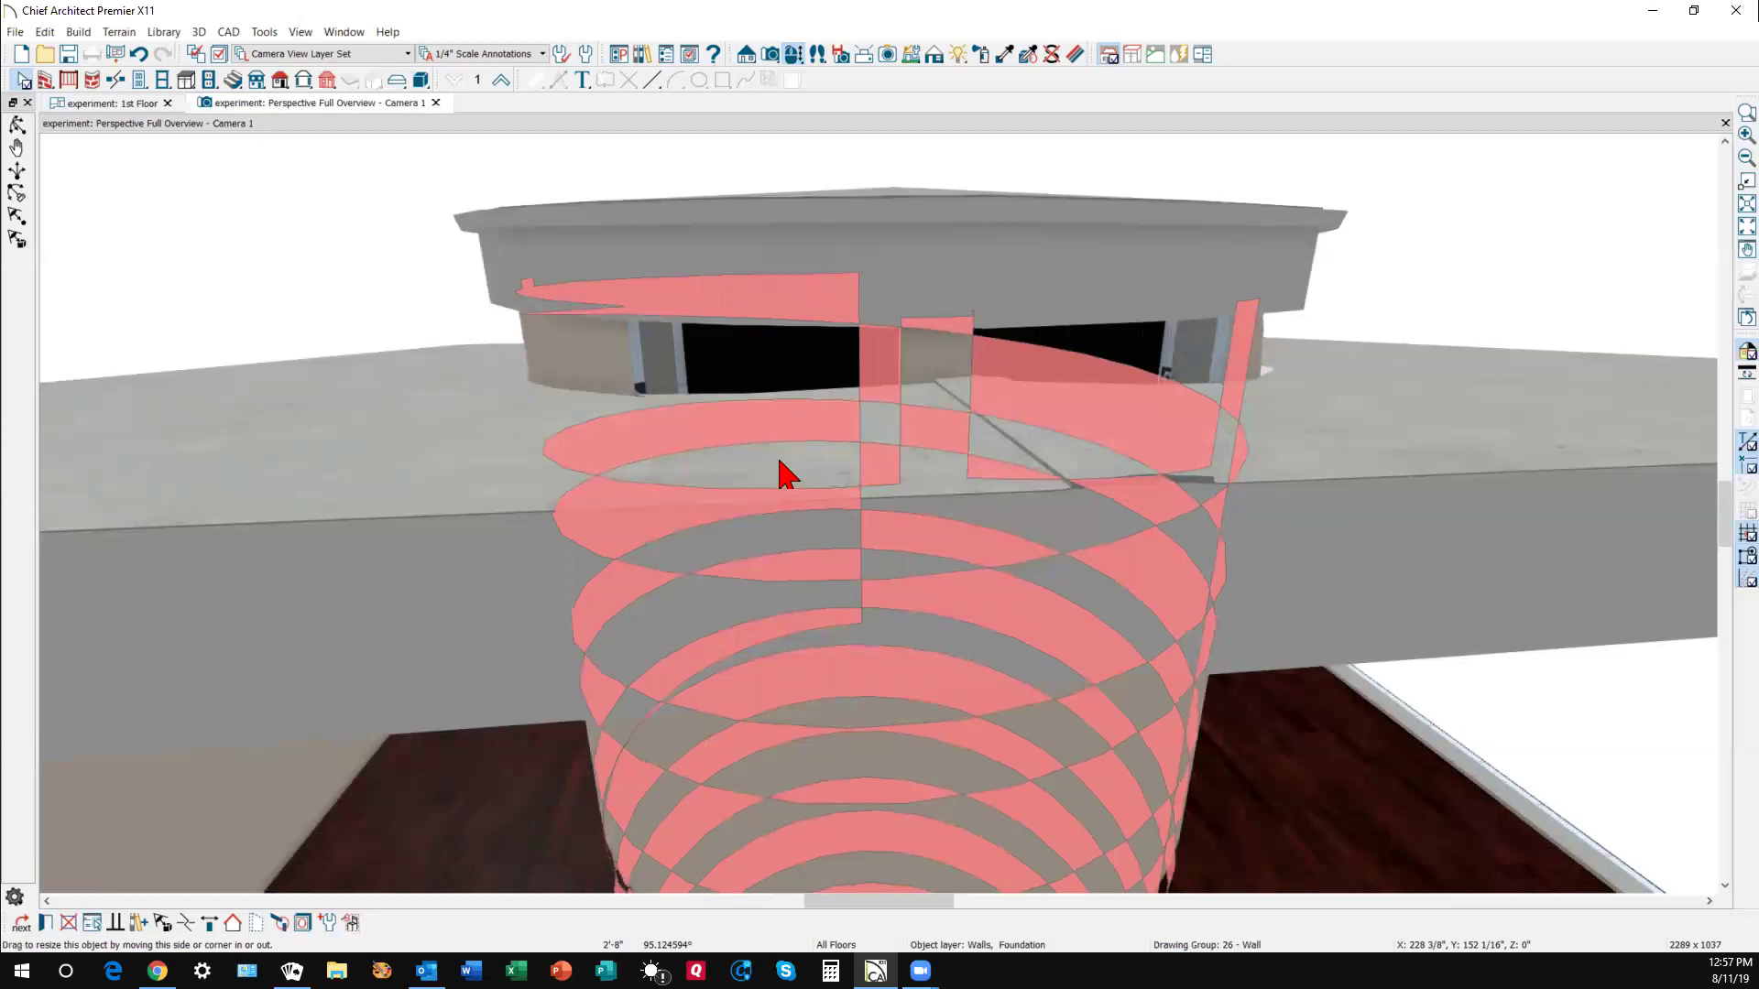
key(Escape)
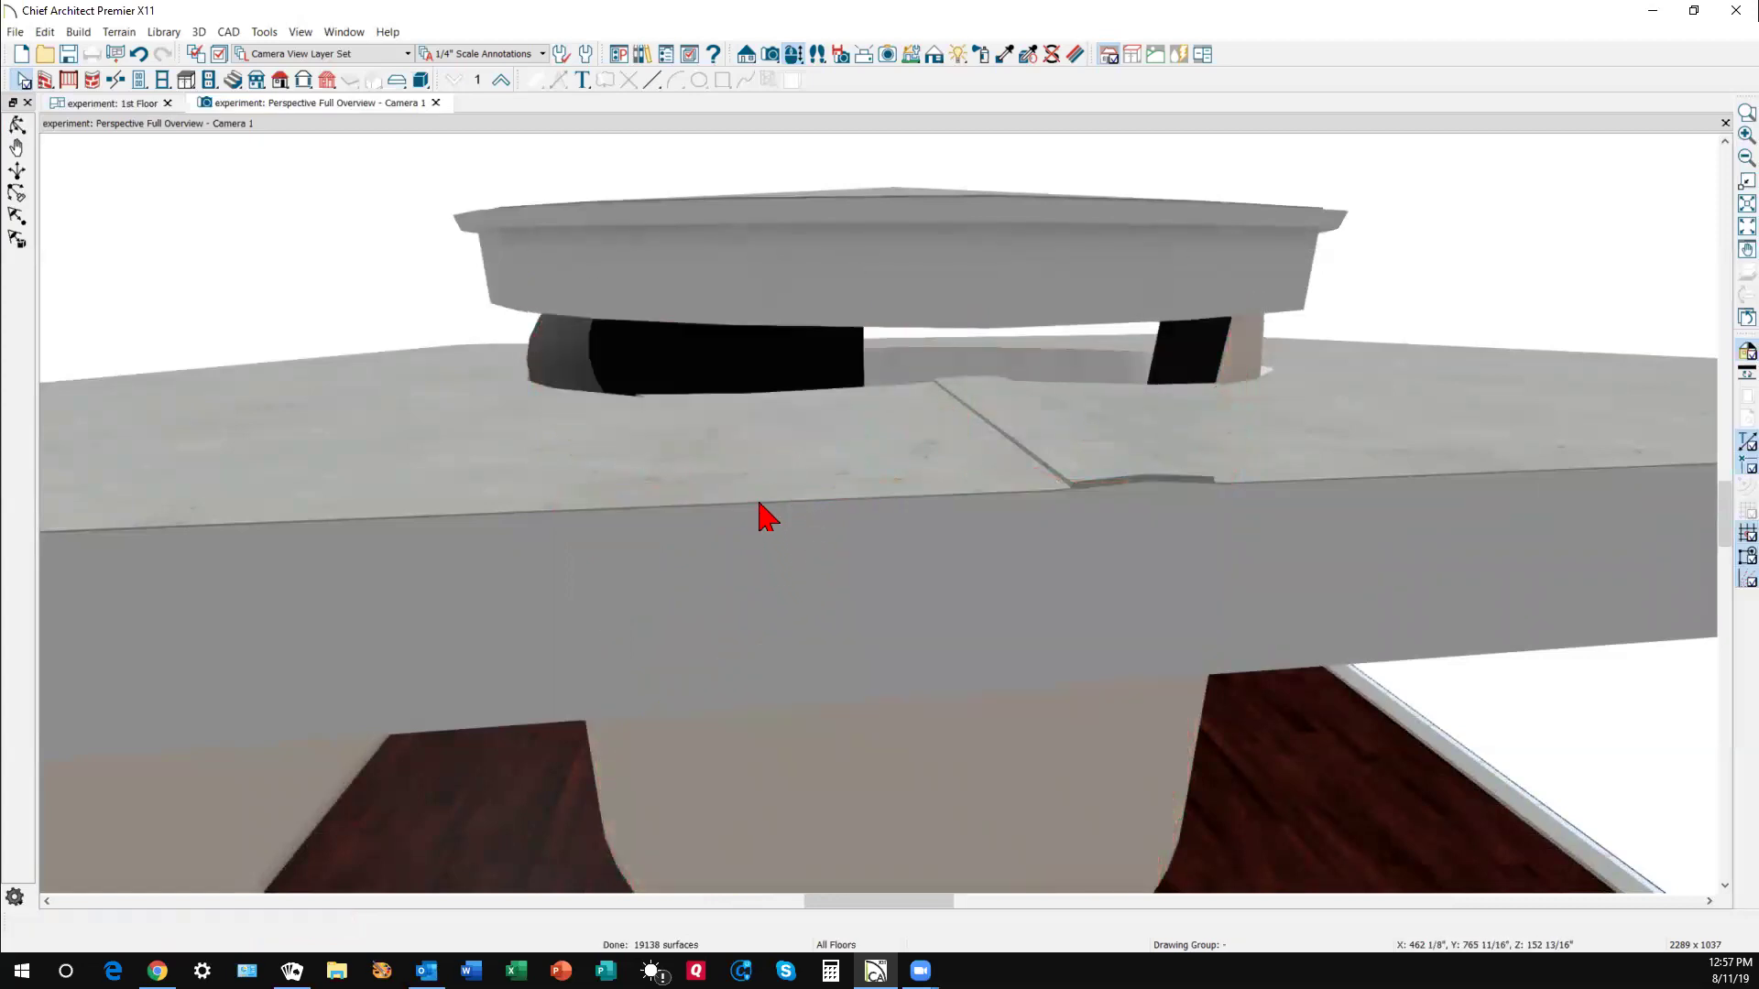
key(ctrl+z)
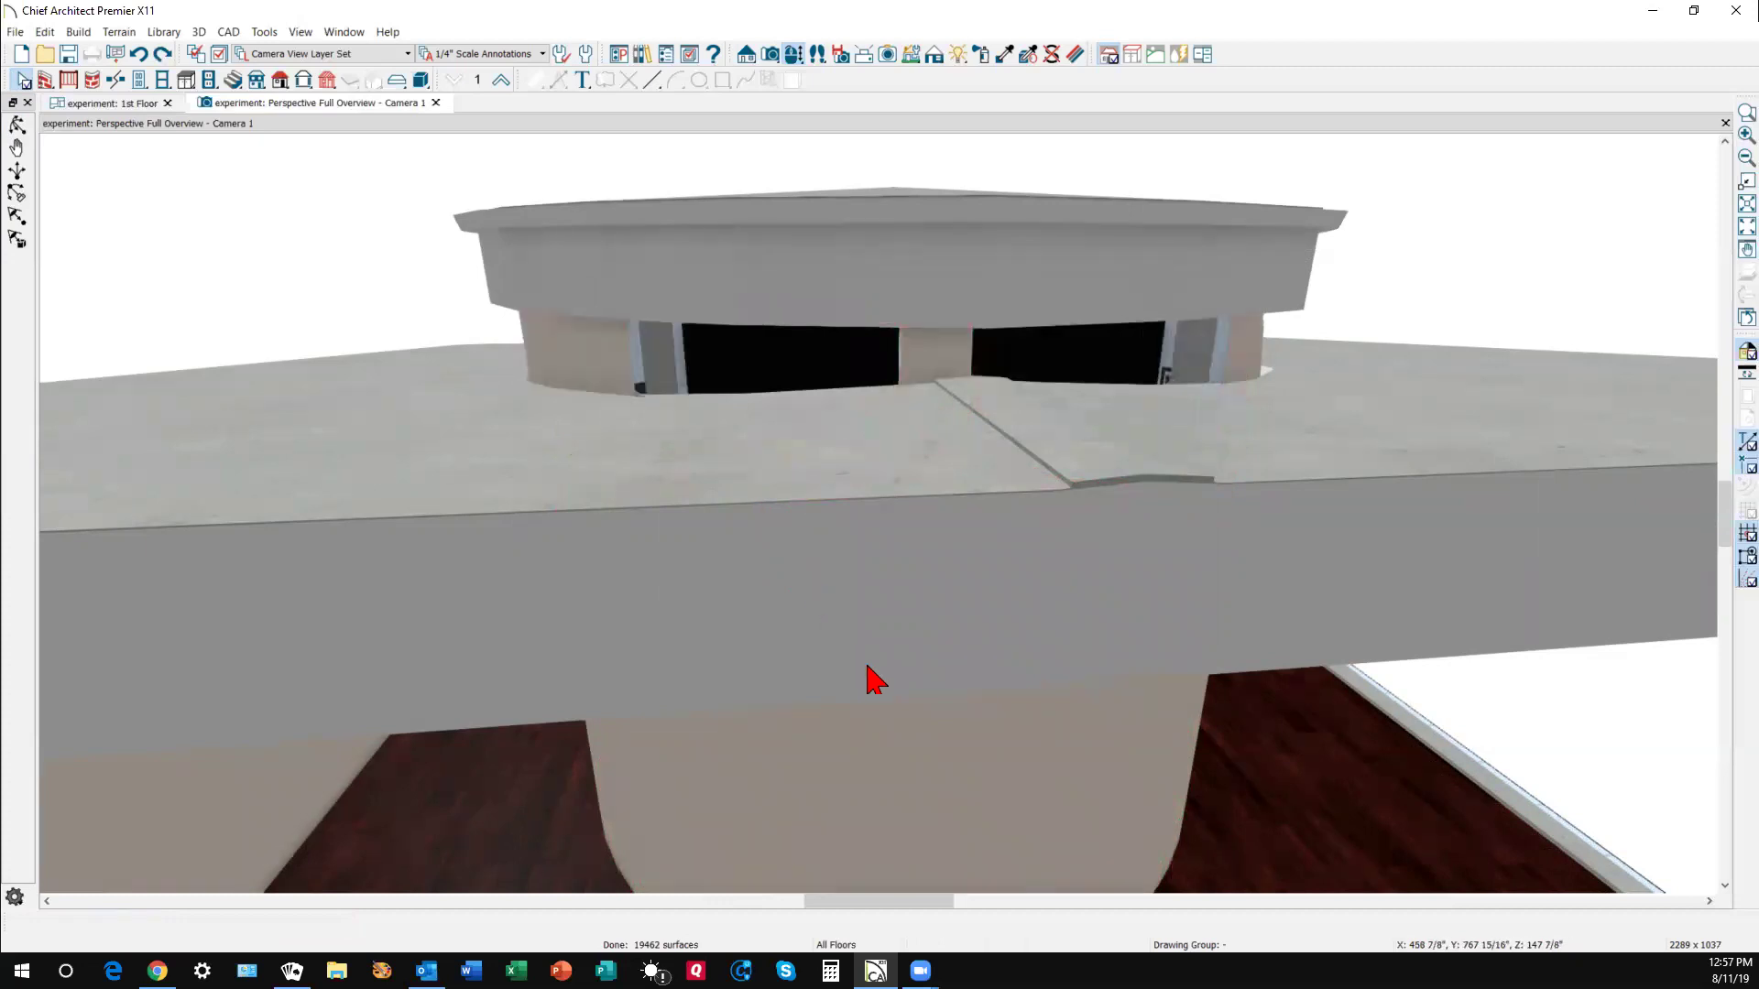
- Raise the first bottom vertex of the right-hand opening in the tower's curved foundation wall to the upper roof's underside
click(912, 745)
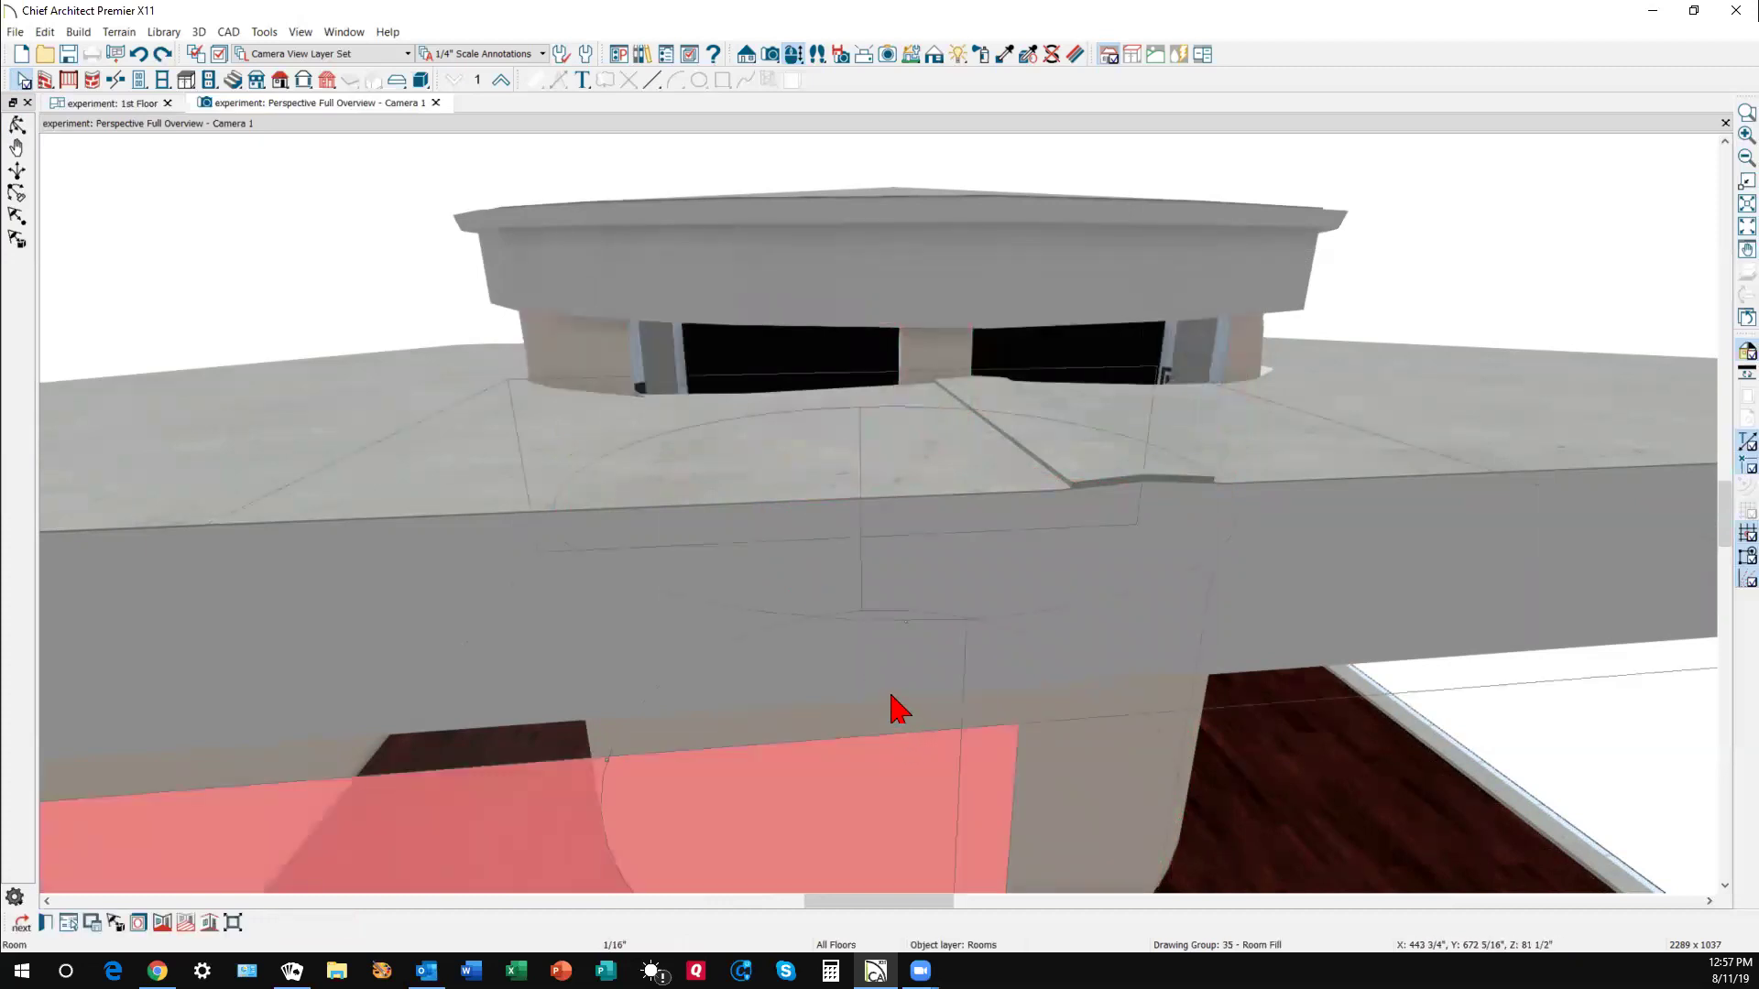
click(935, 678)
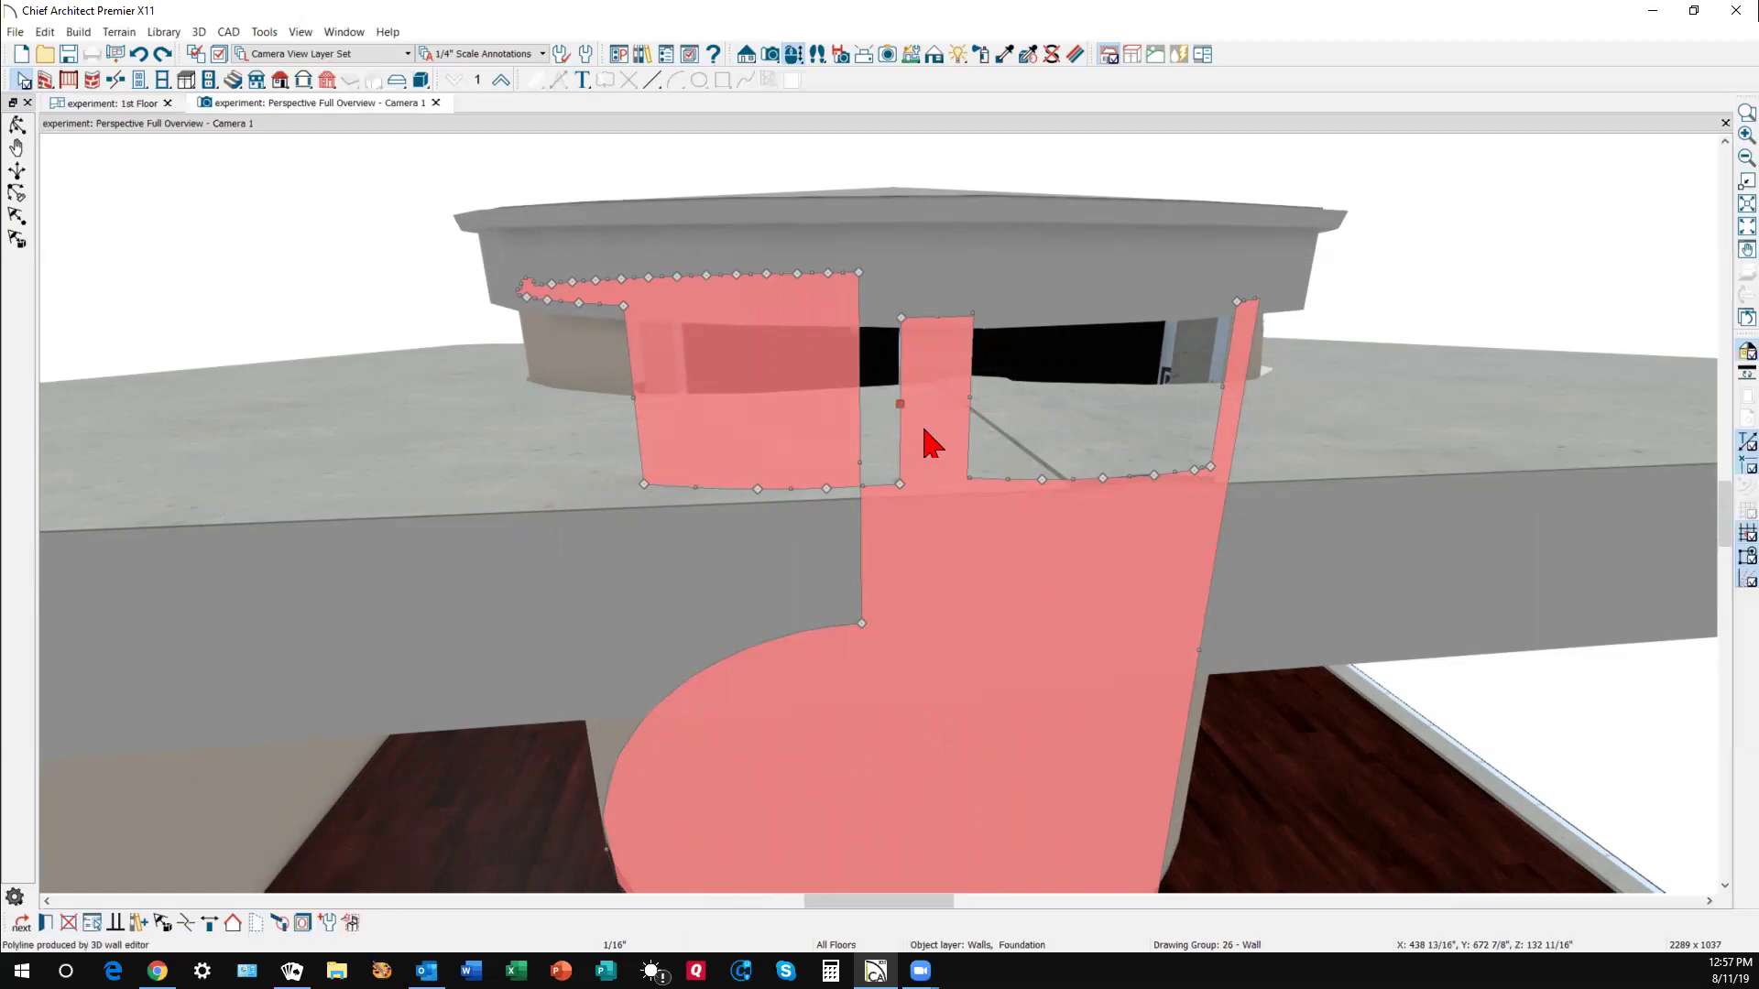
scroll(882, 370, down, 4)
scroll(882, 371, up, 3)
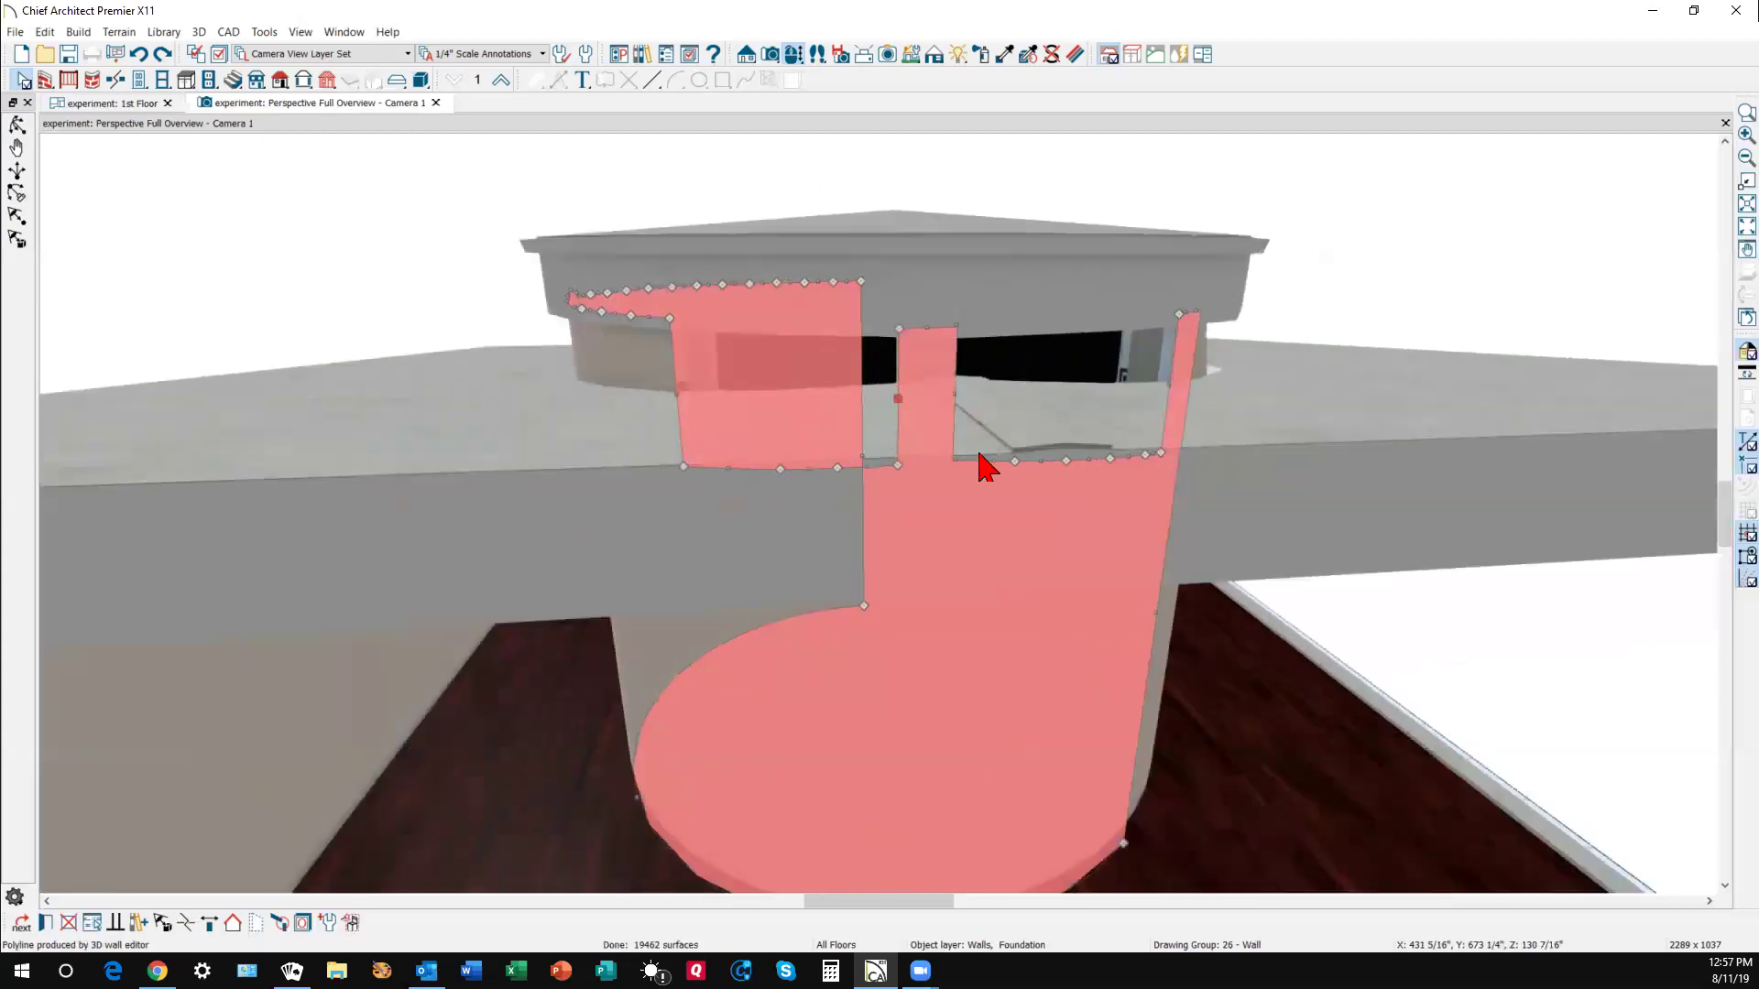
drag(1014, 459, 1011, 322)
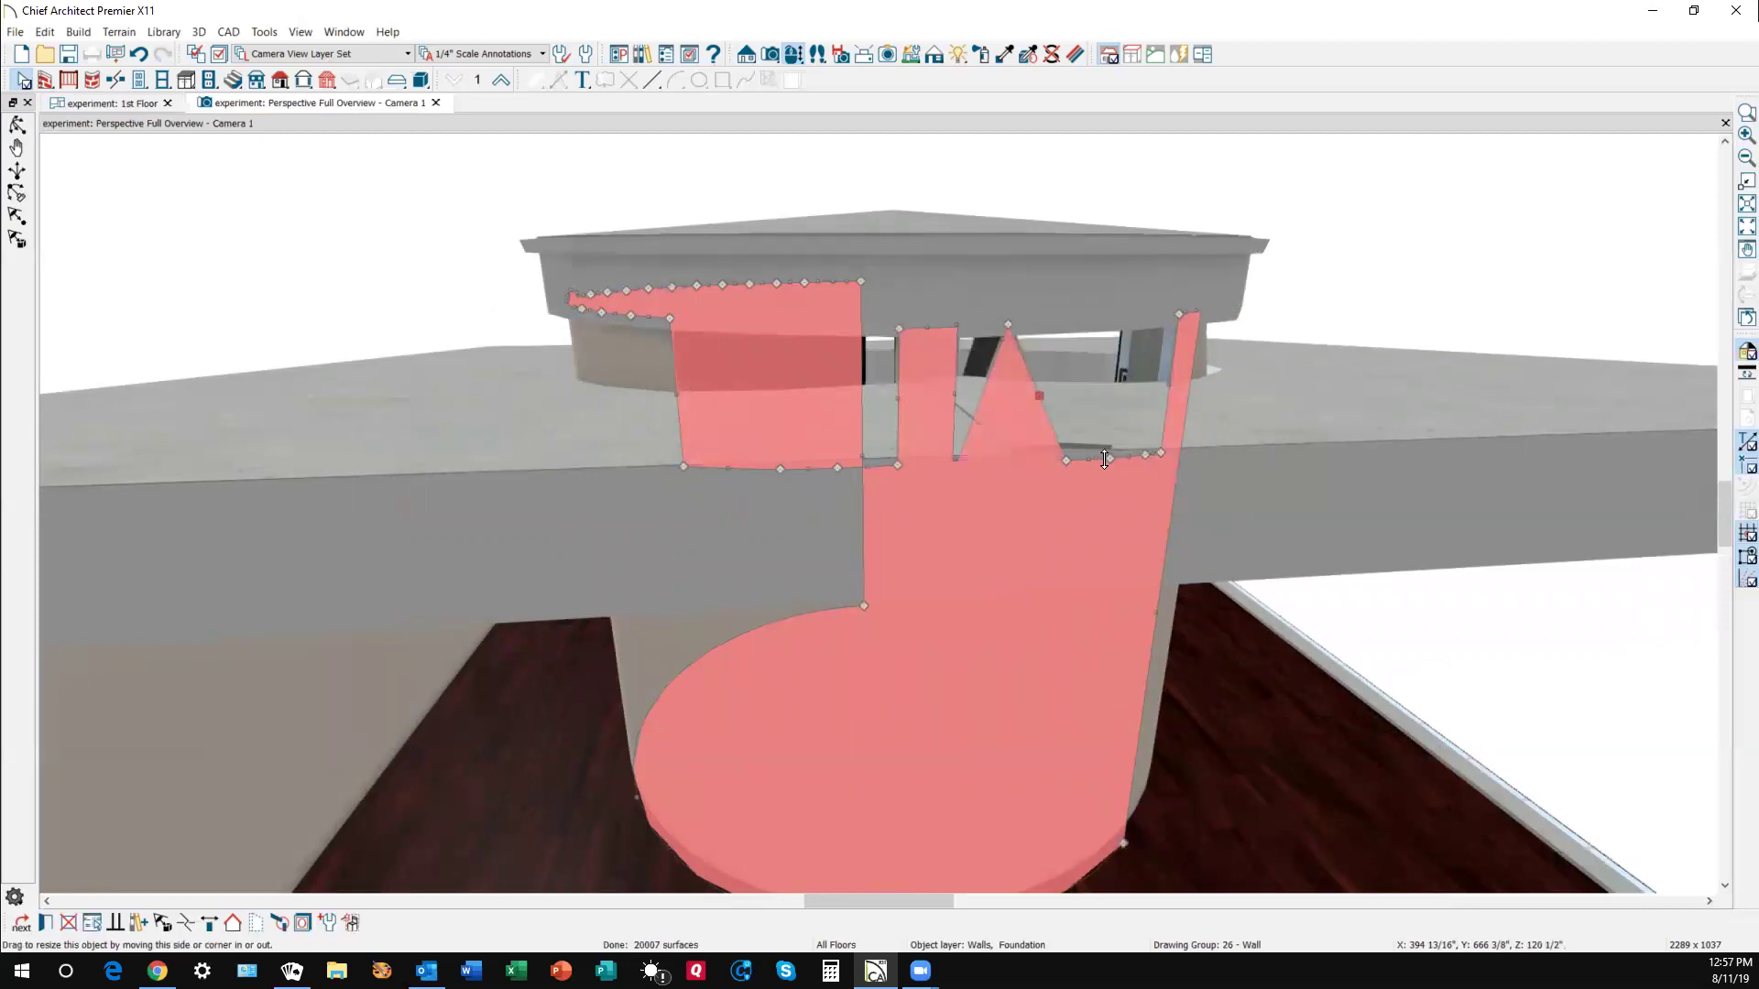
- Raise two more bottom vertices of the right-hand opening to the upper roof, filling the wall between the existing peaks
drag(1110, 452, 1106, 319)
click(1086, 545)
click(1078, 602)
click(1069, 585)
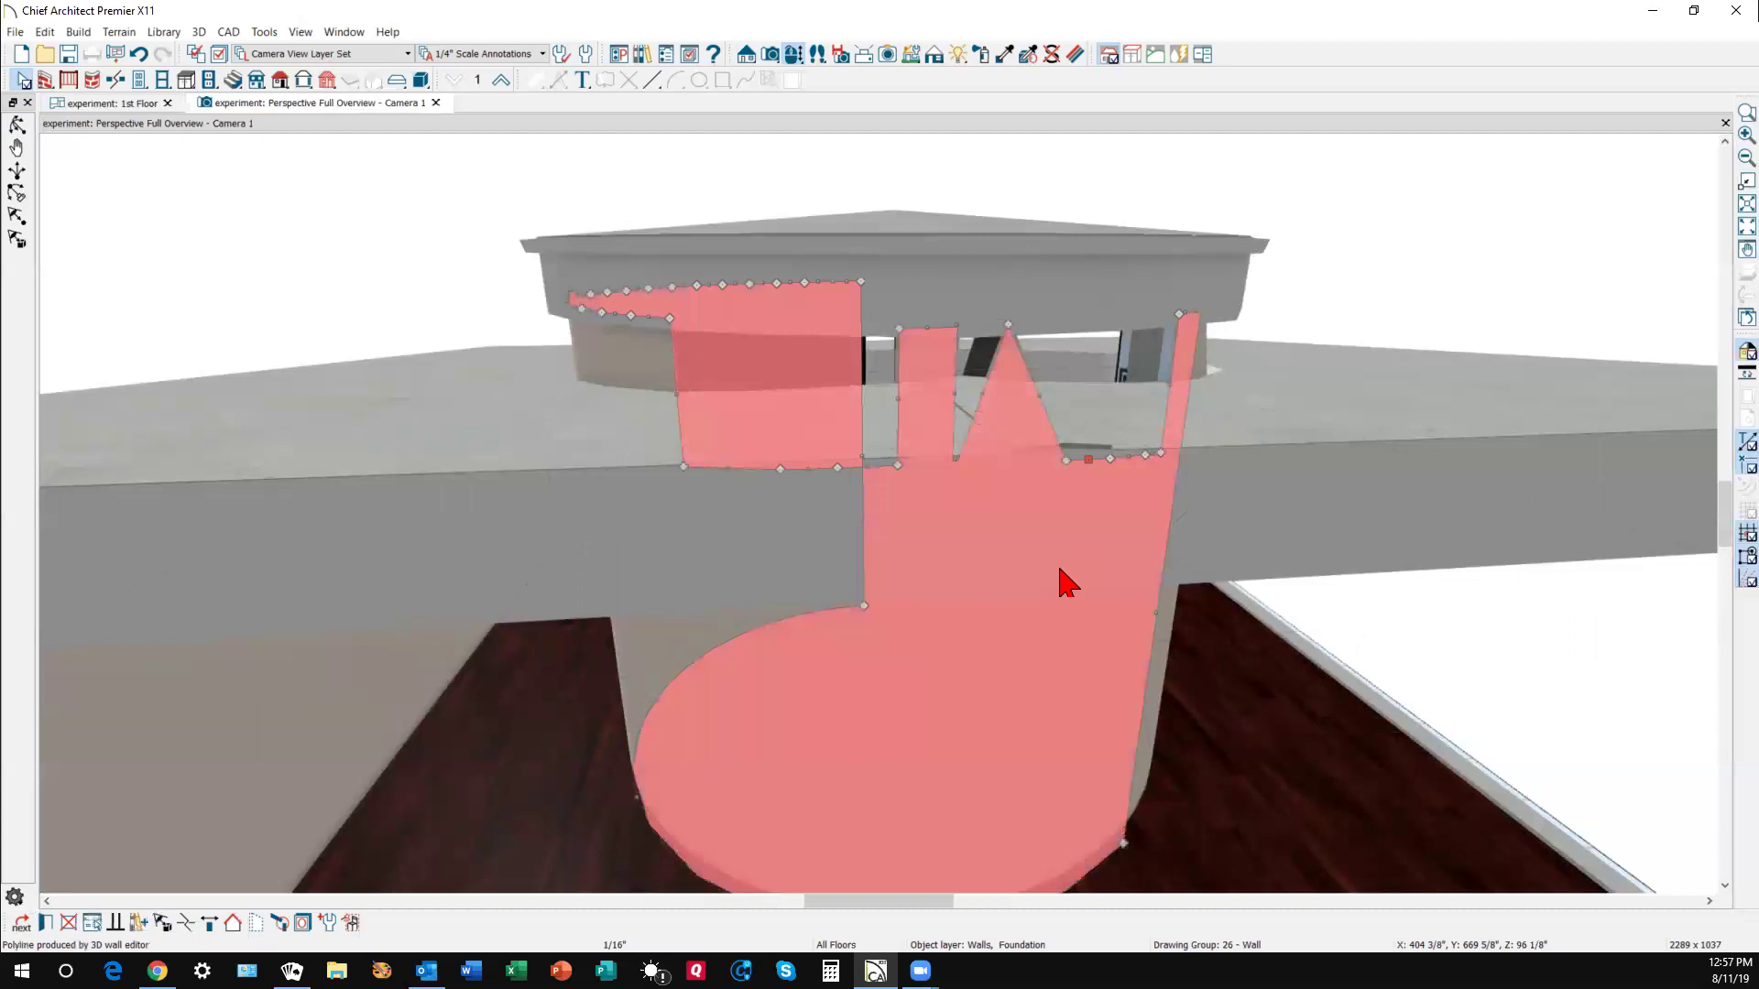
drag(1108, 459, 1111, 316)
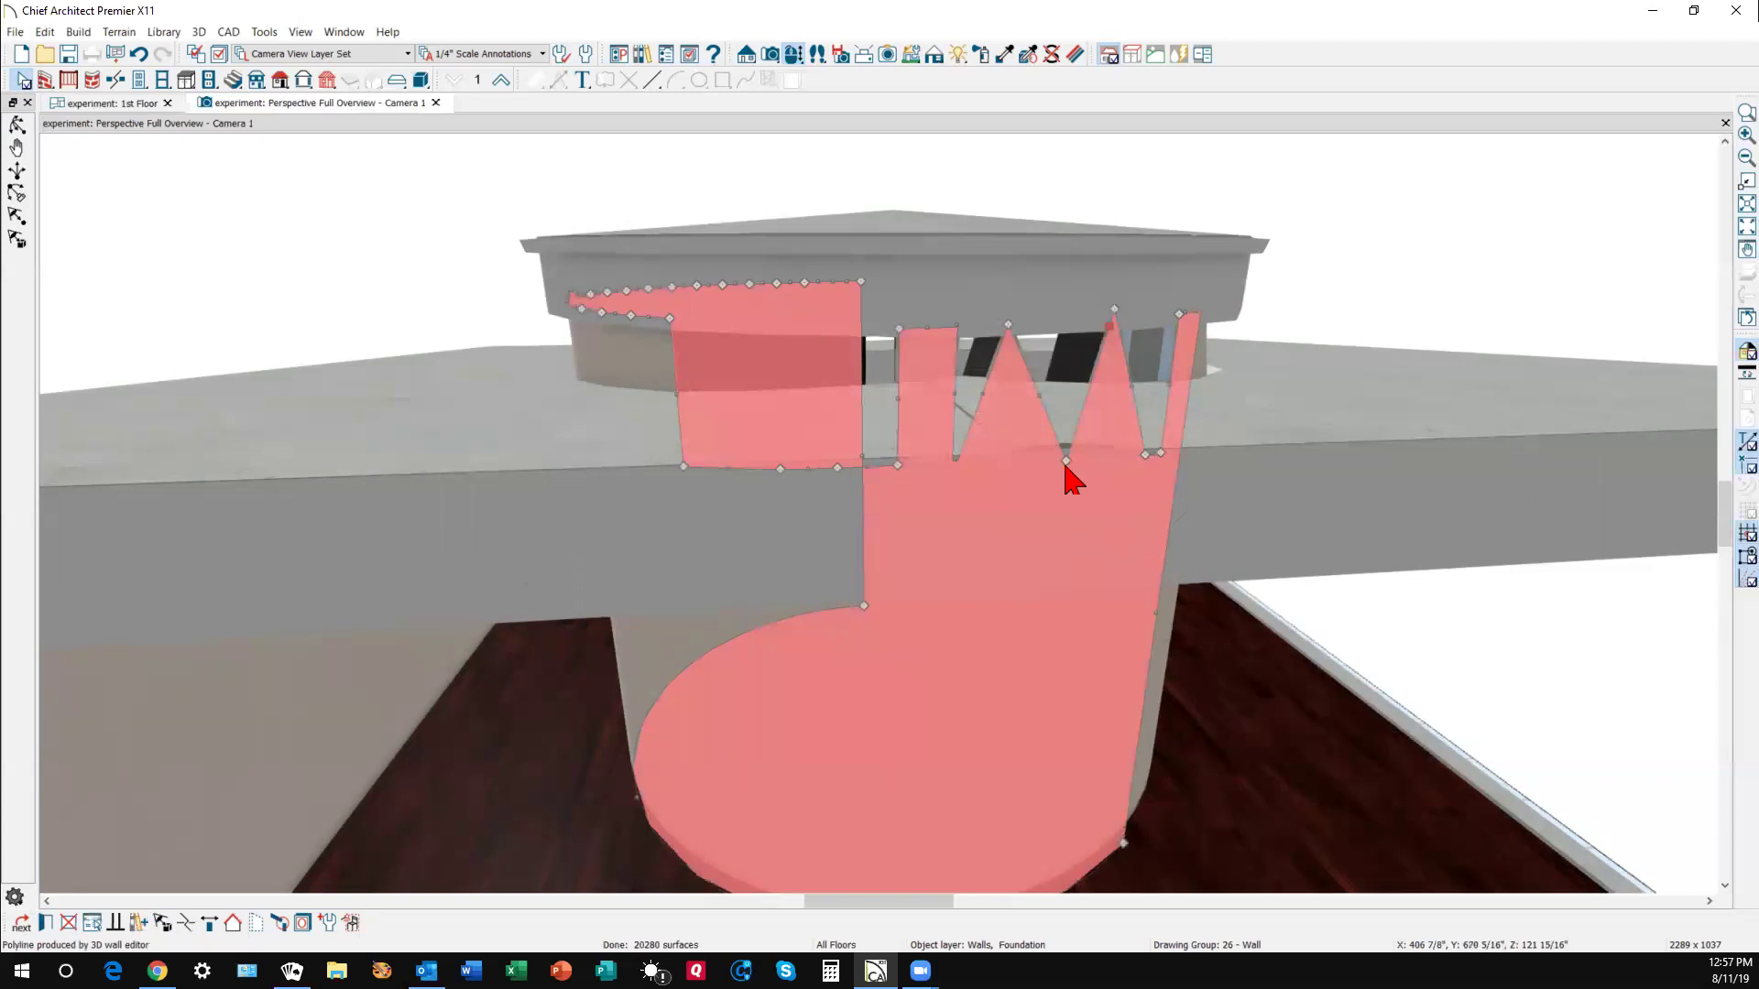
drag(1056, 422, 1059, 318)
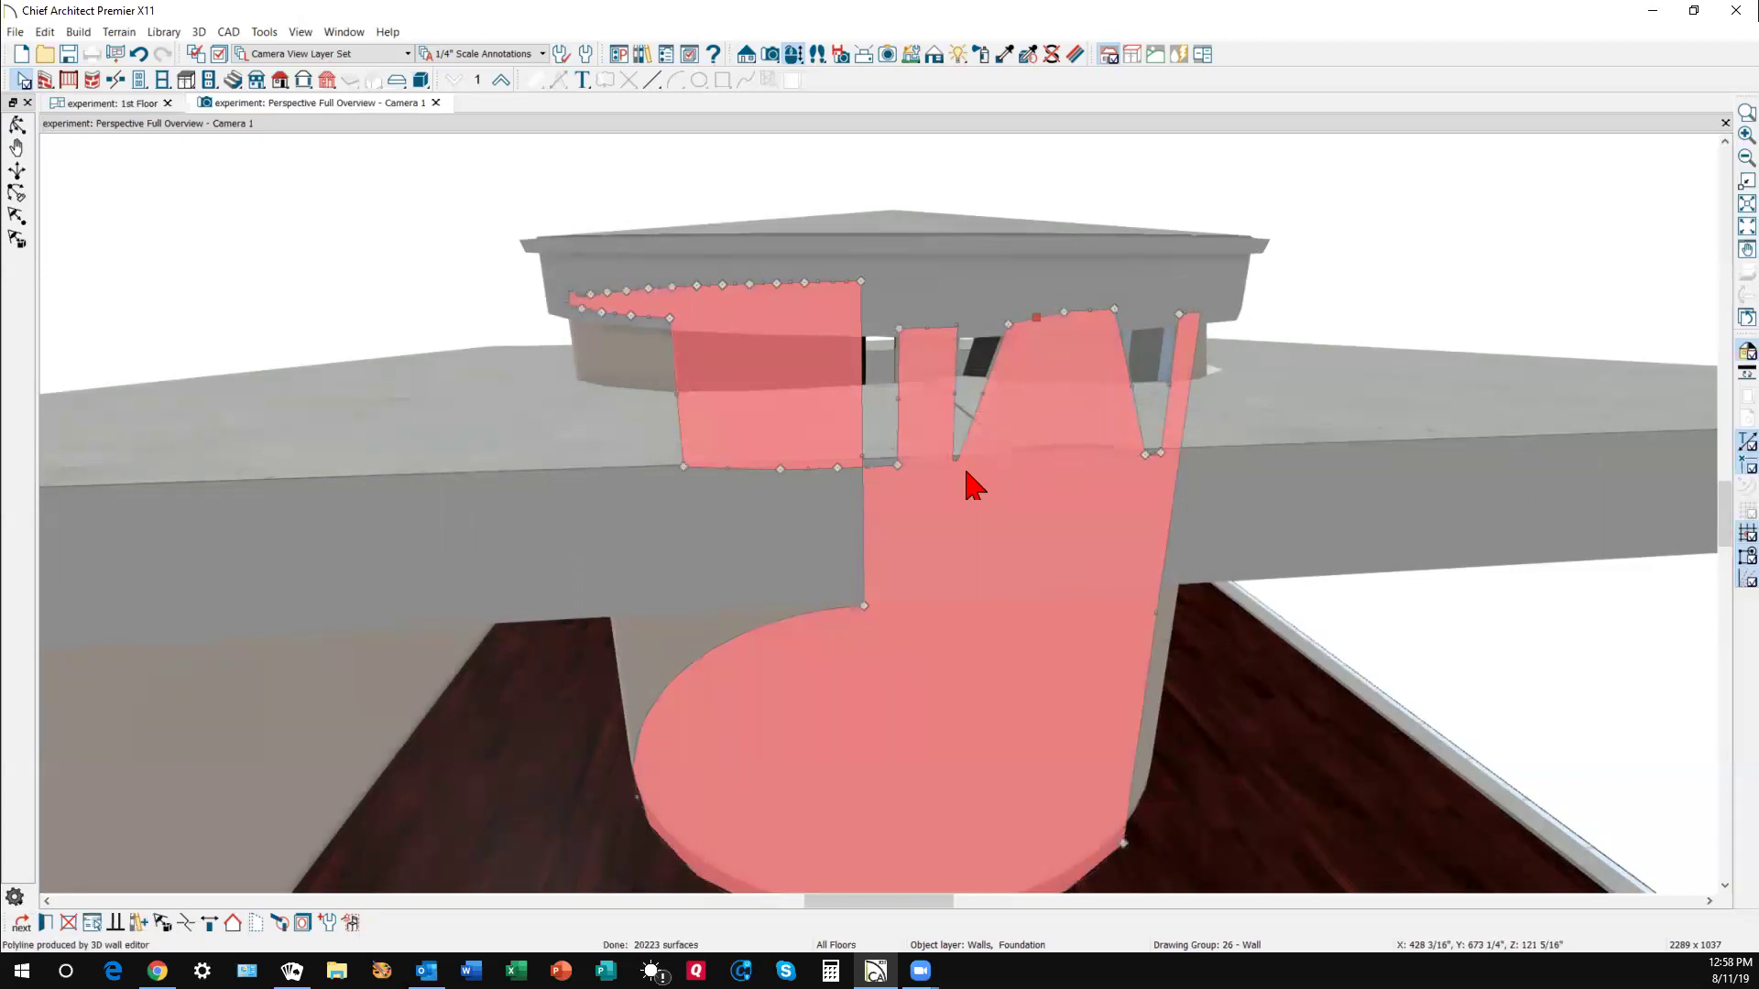
- Raise the remaining low corners of the right-hand opening to the upper roof and extend the wall's side edge about 7" to close the gap
drag(958, 458, 992, 327)
drag(1159, 428, 1163, 316)
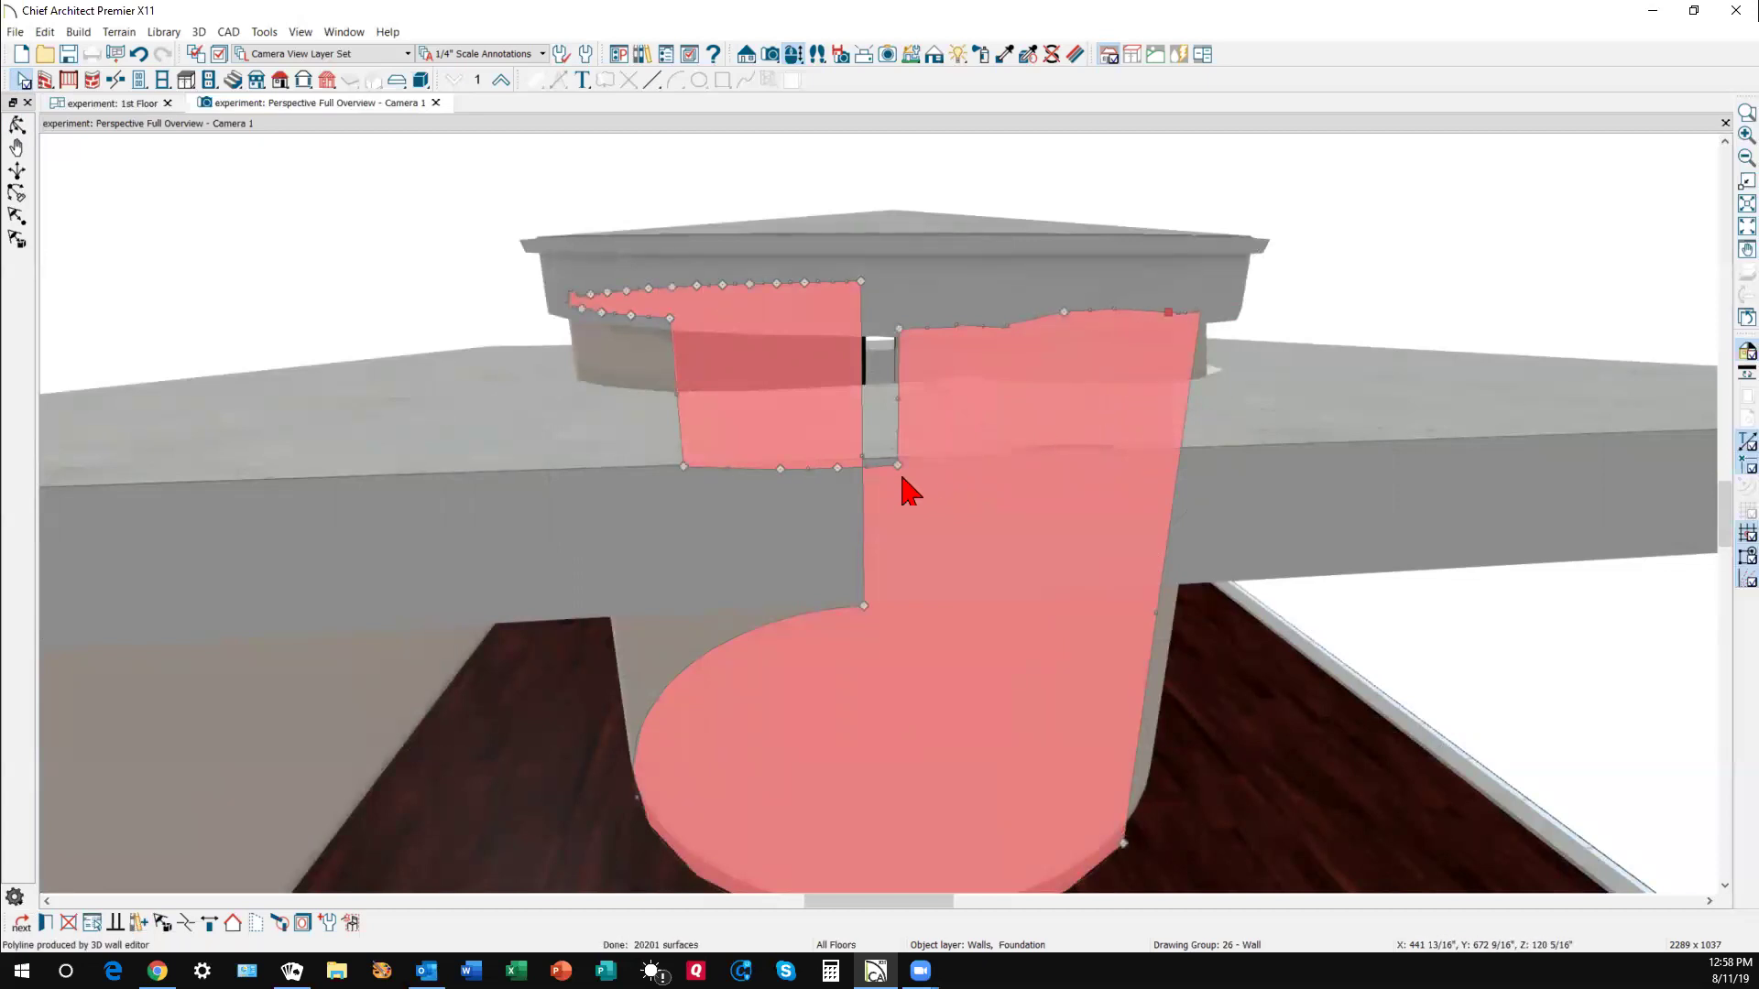
drag(898, 403, 867, 401)
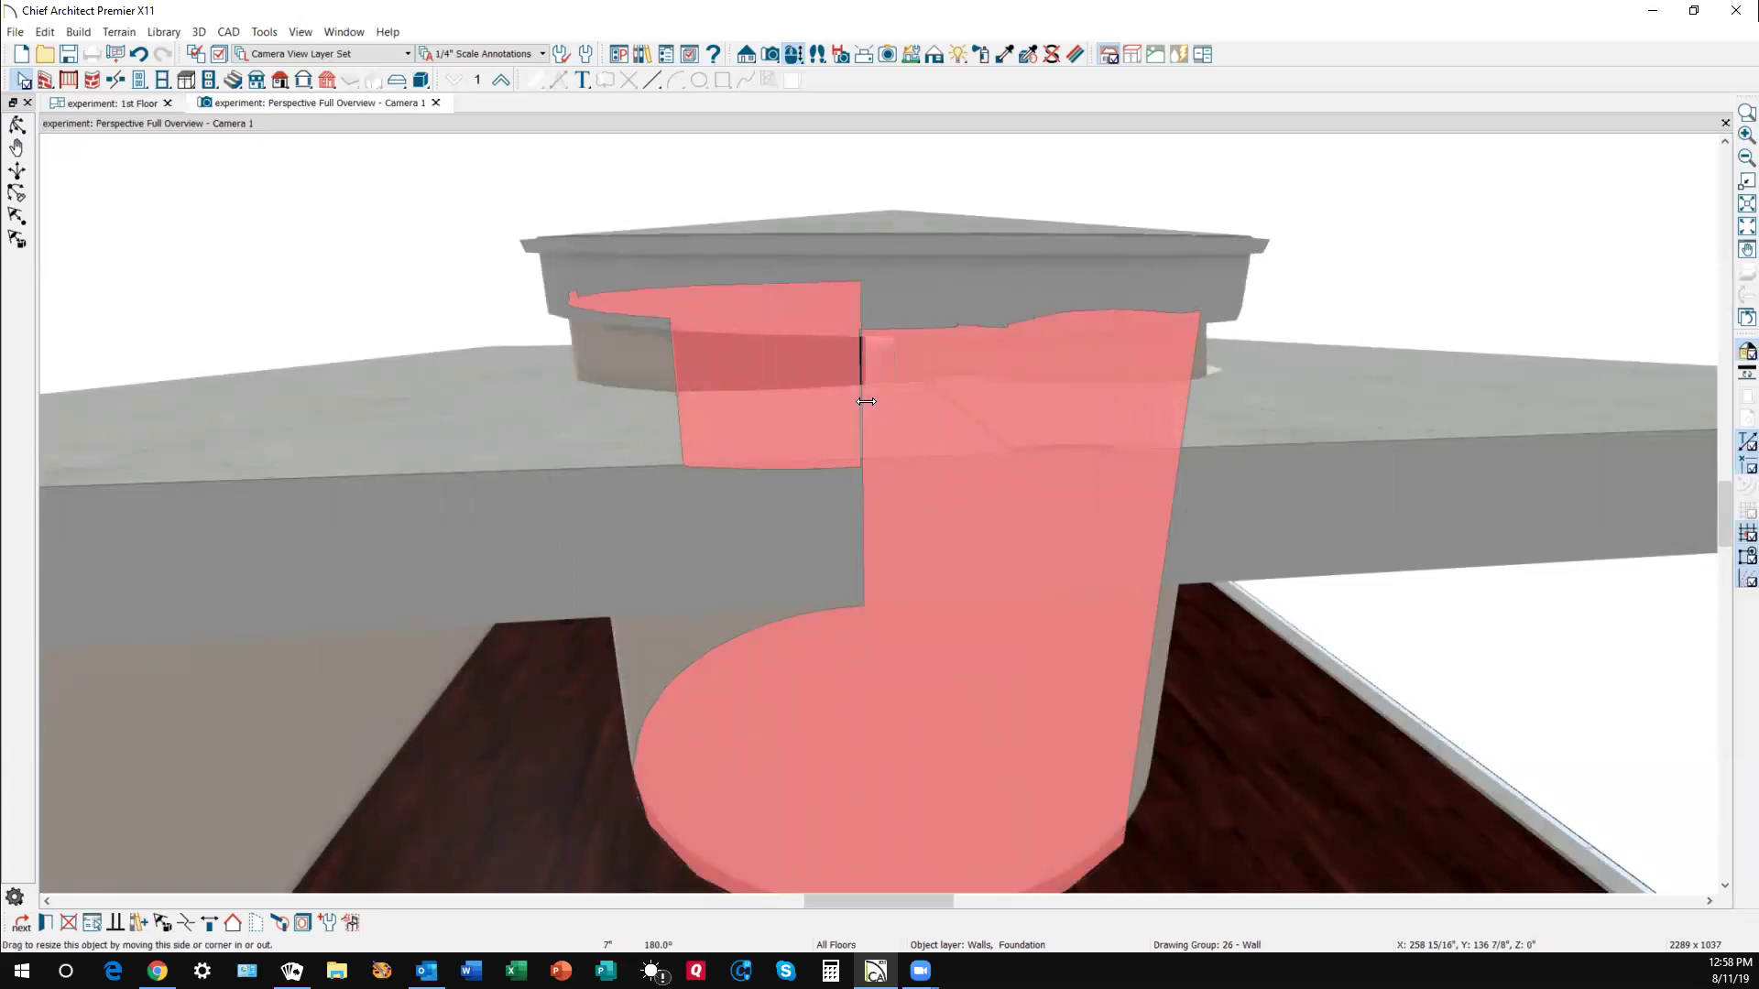
key(Escape)
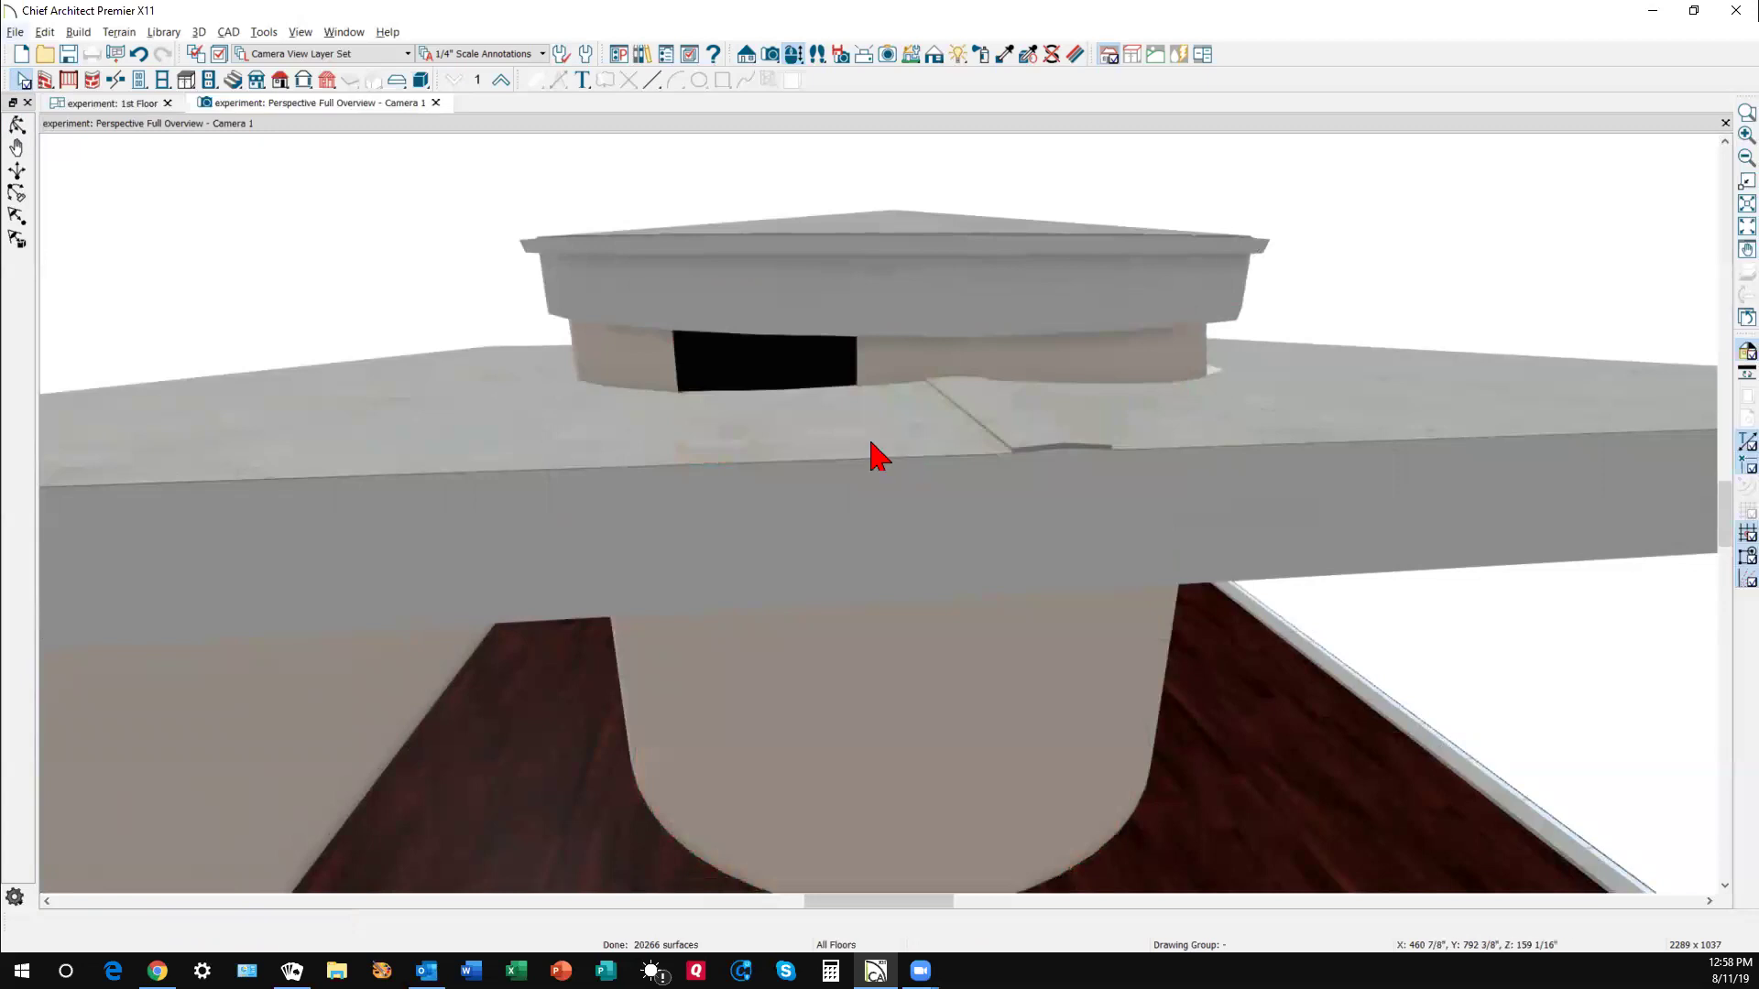
- Reselect the curved wall and raise the bottom vertex and bottom edge of its left-hand opening to the upper roof
click(920, 371)
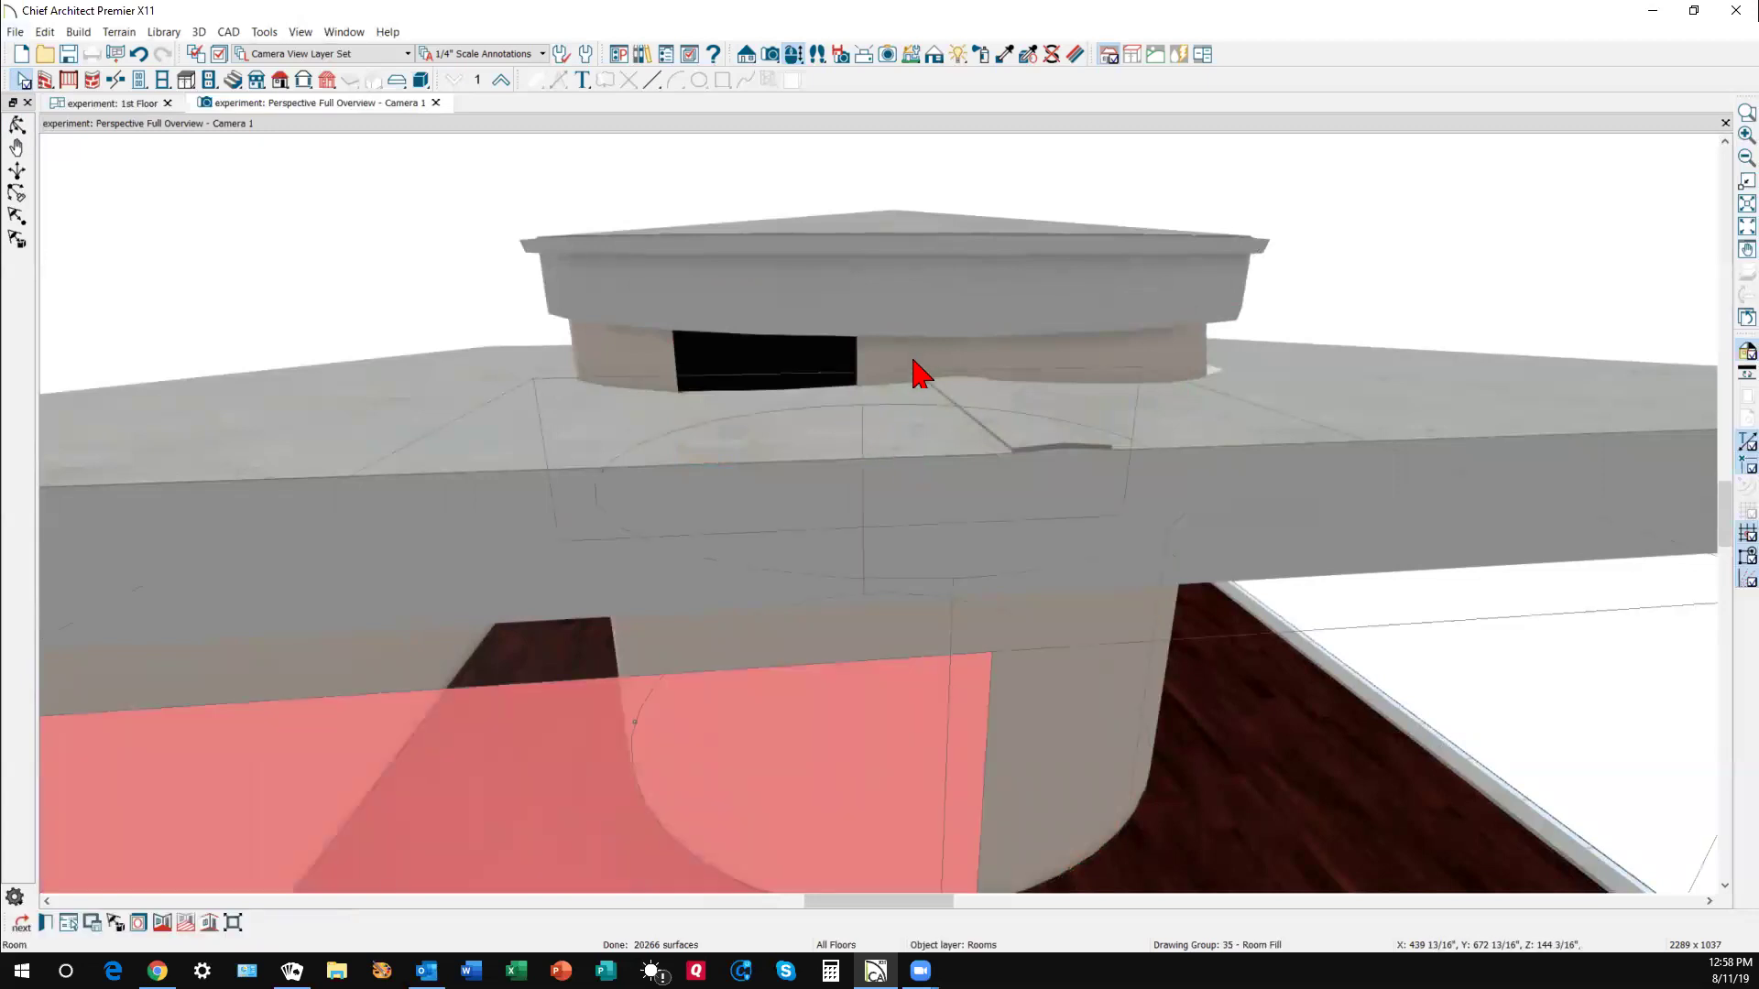
click(903, 378)
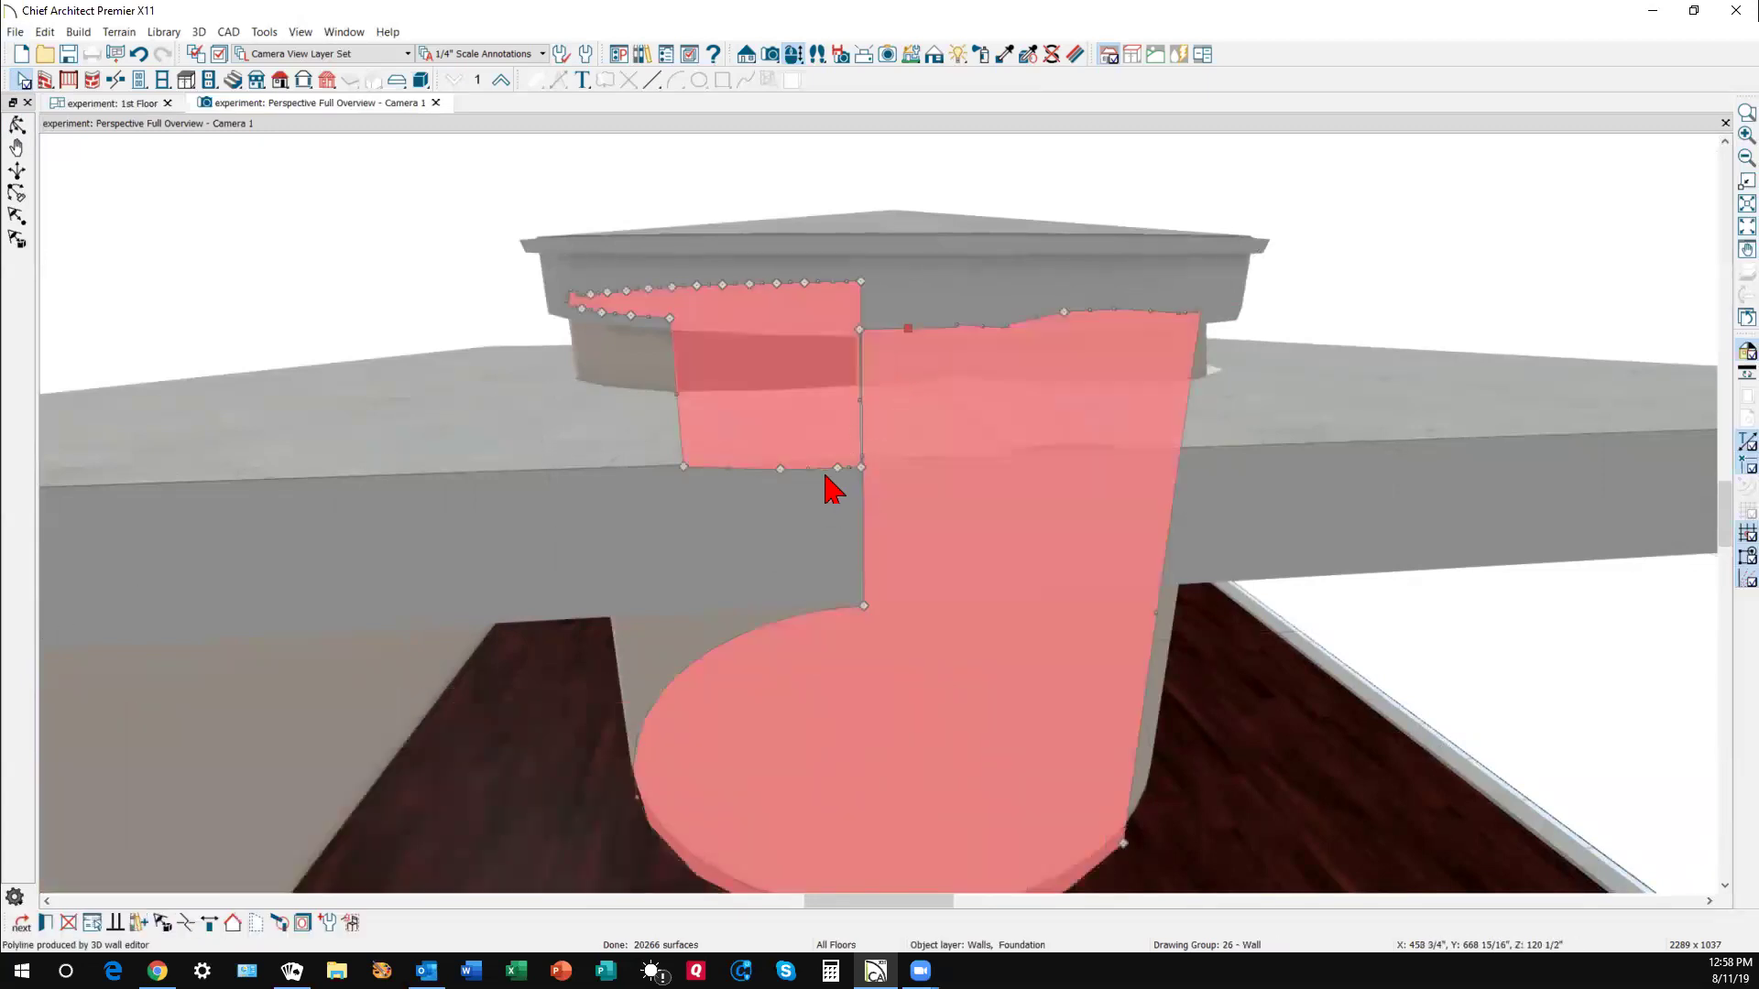
drag(839, 473, 832, 318)
drag(1038, 555, 1009, 562)
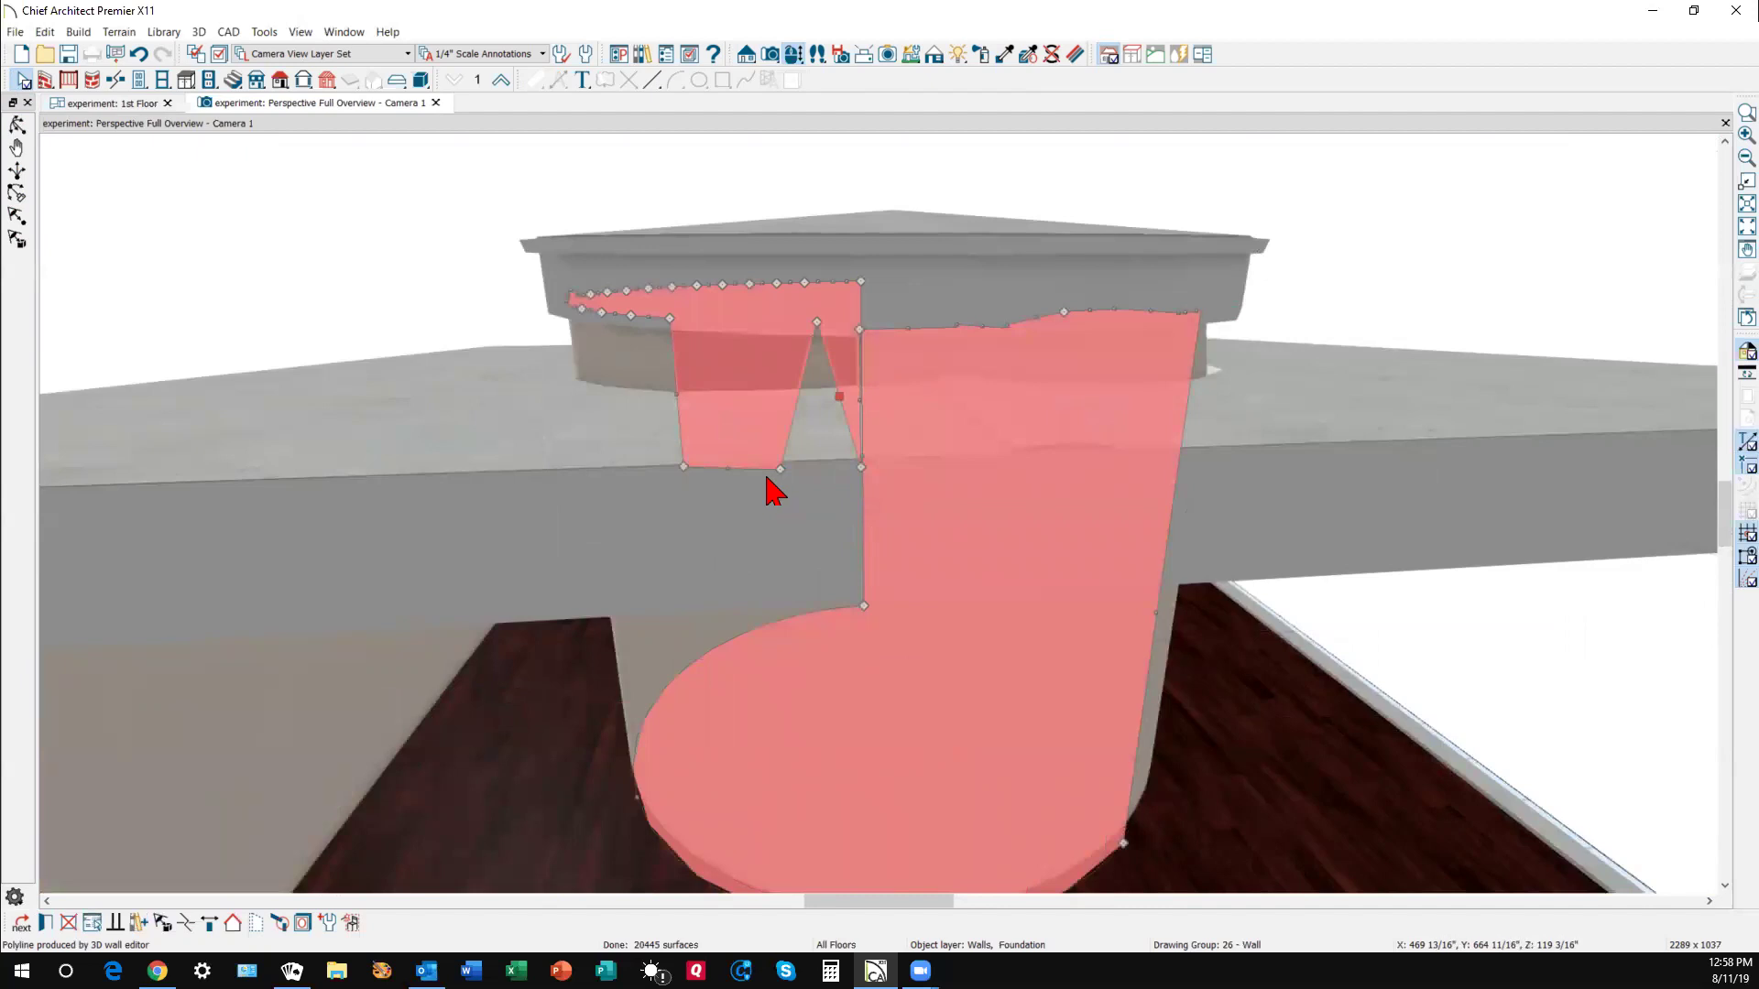
drag(730, 468, 728, 320)
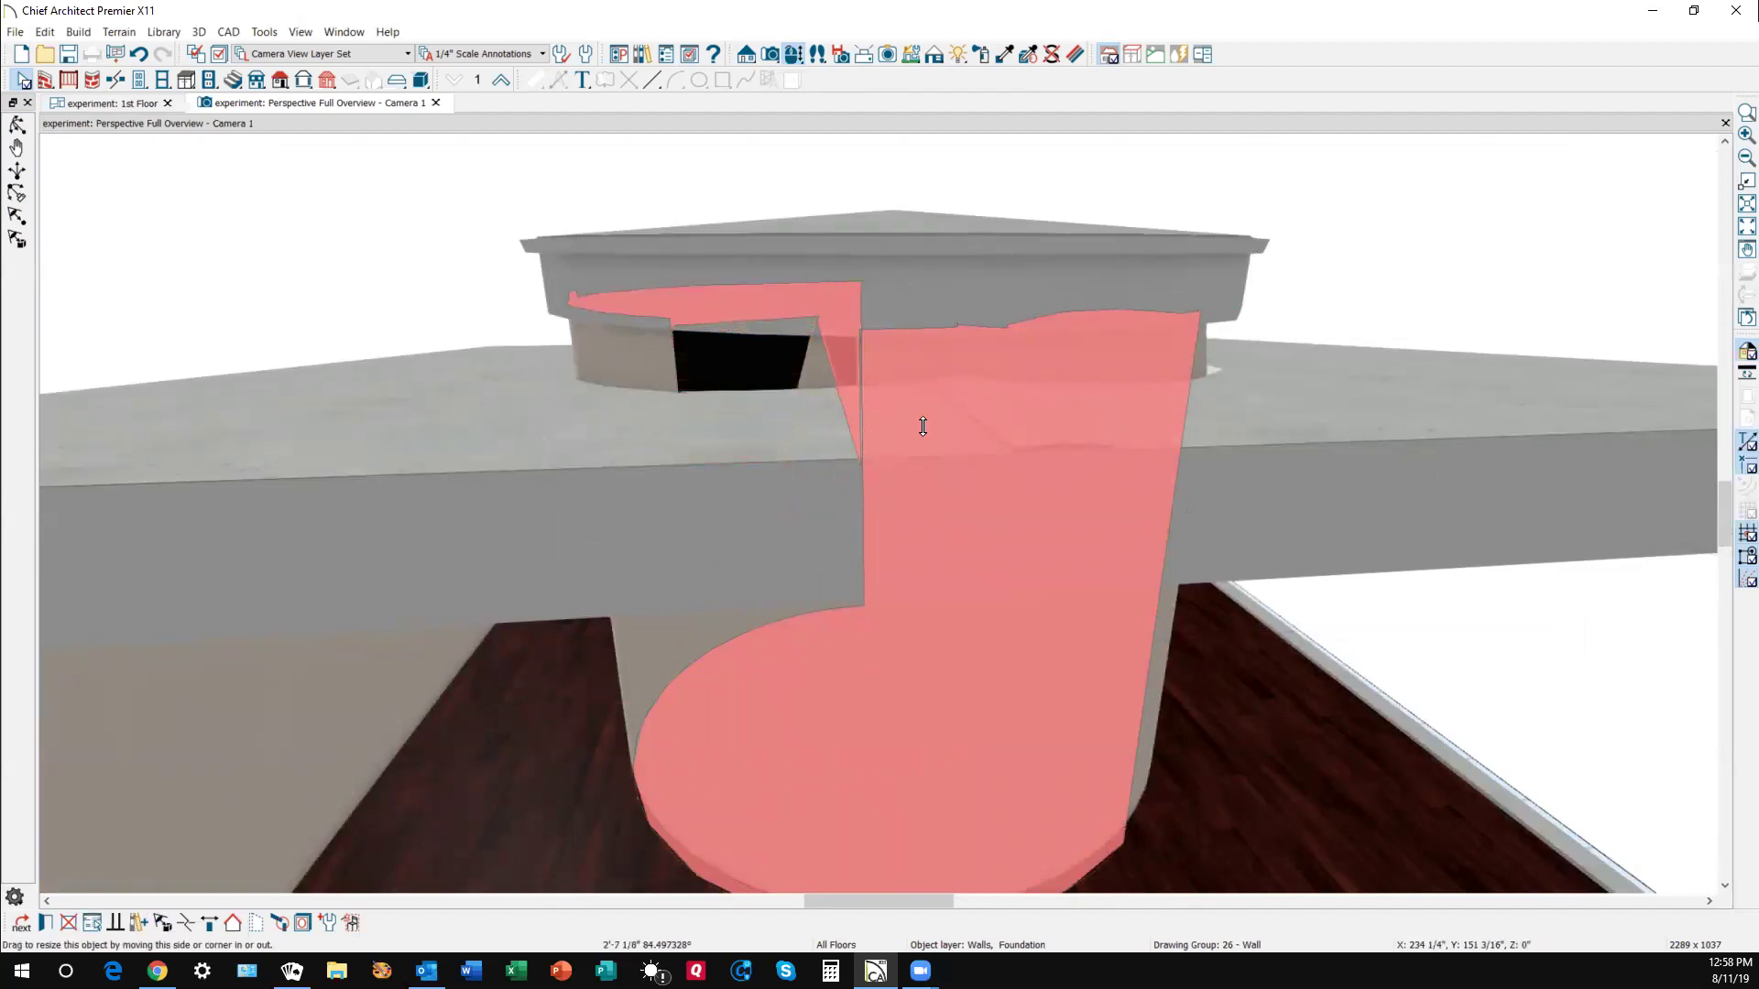
key(Escape)
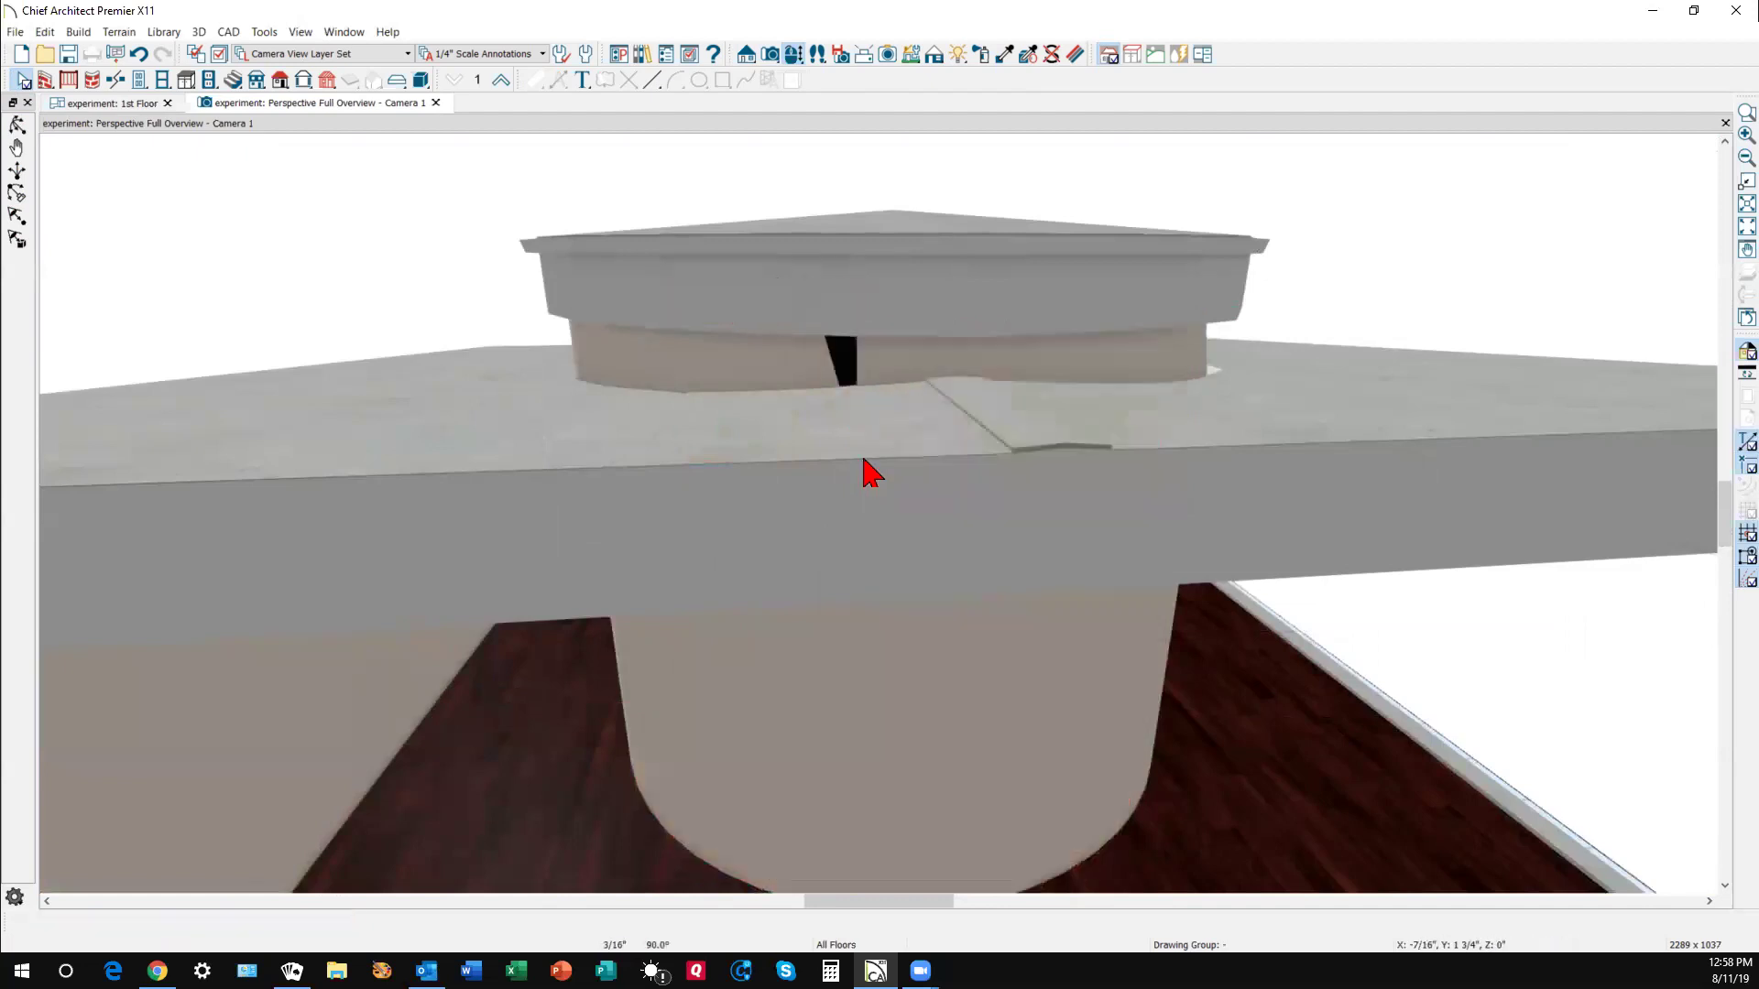
- Raise the curved wall's last low corner at the remaining narrow gap up to the upper roof, leaving nothing selected
click(864, 570)
key(Escape)
click(868, 591)
key(Escape)
click(863, 629)
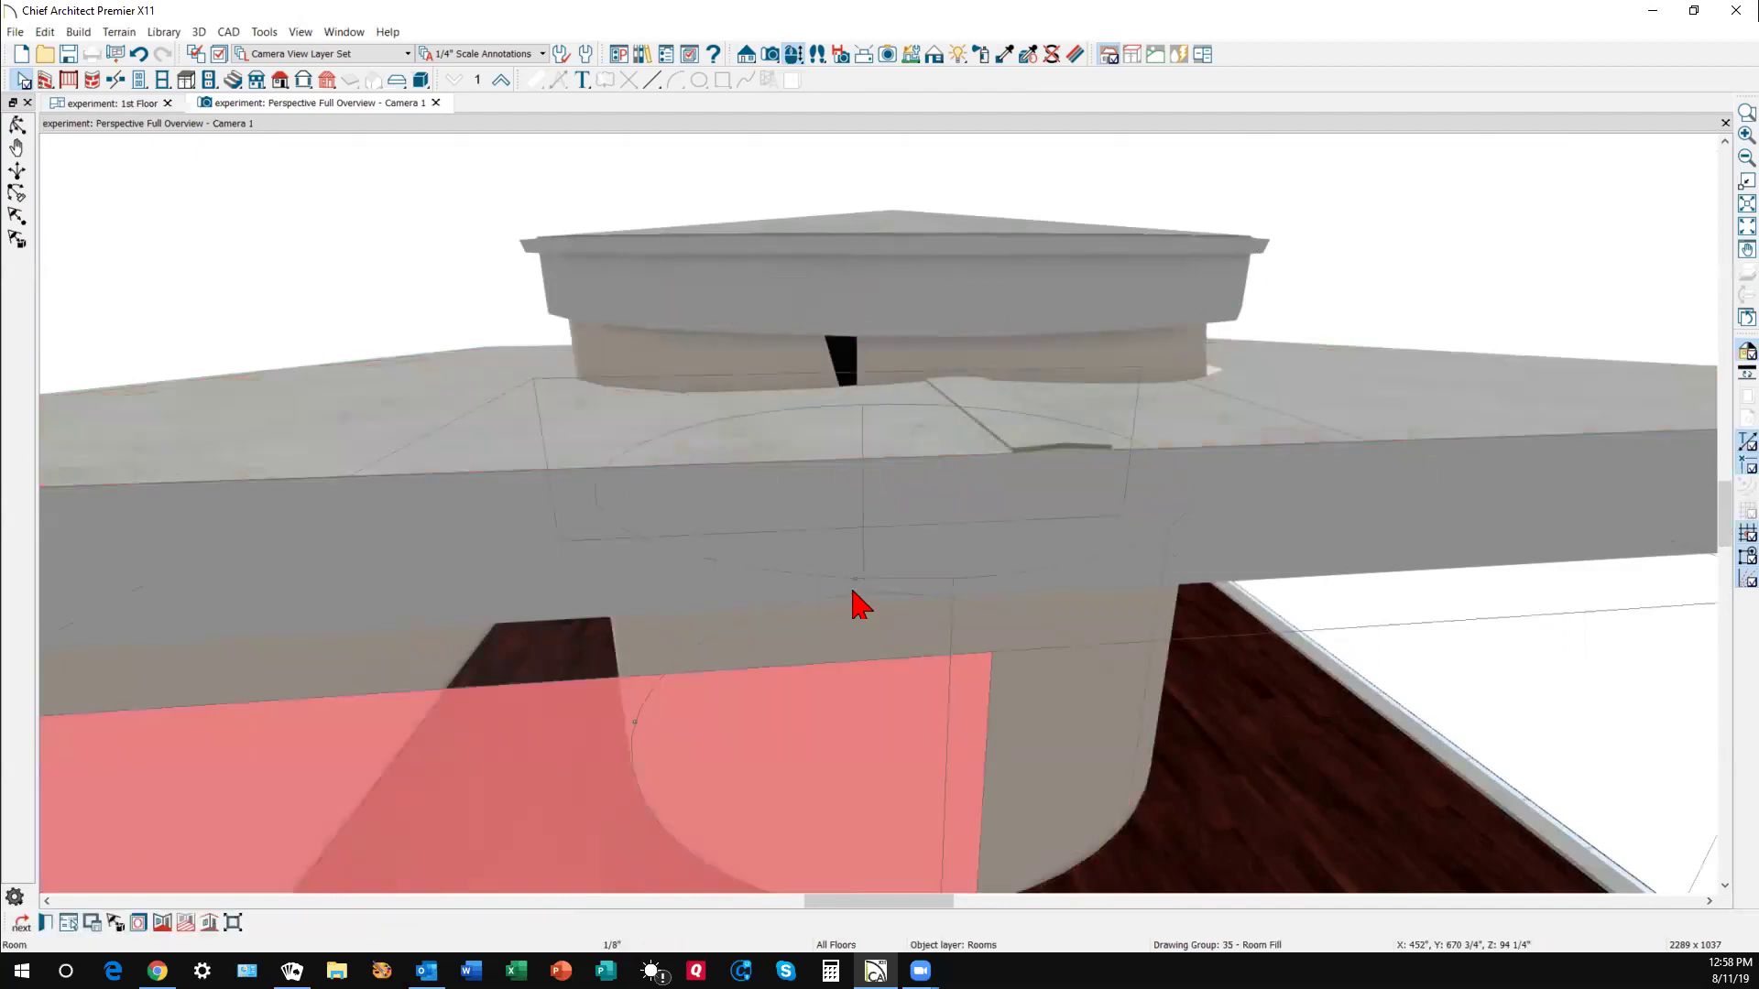
click(855, 595)
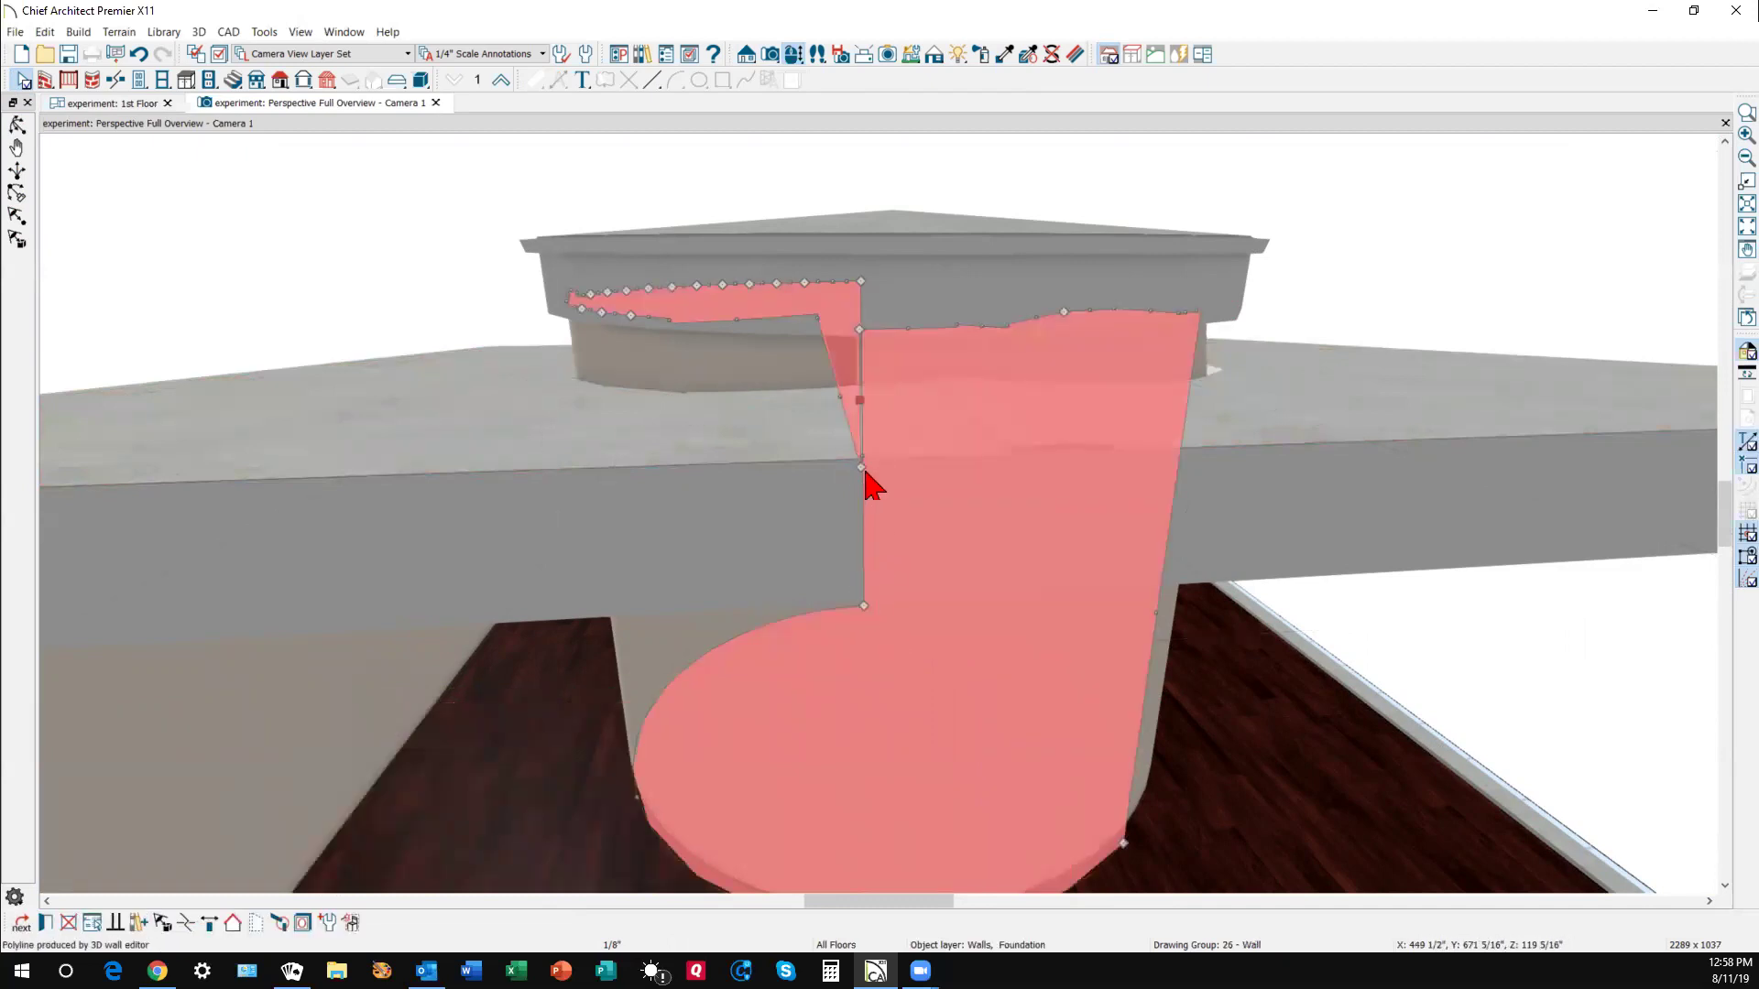
drag(861, 469, 845, 327)
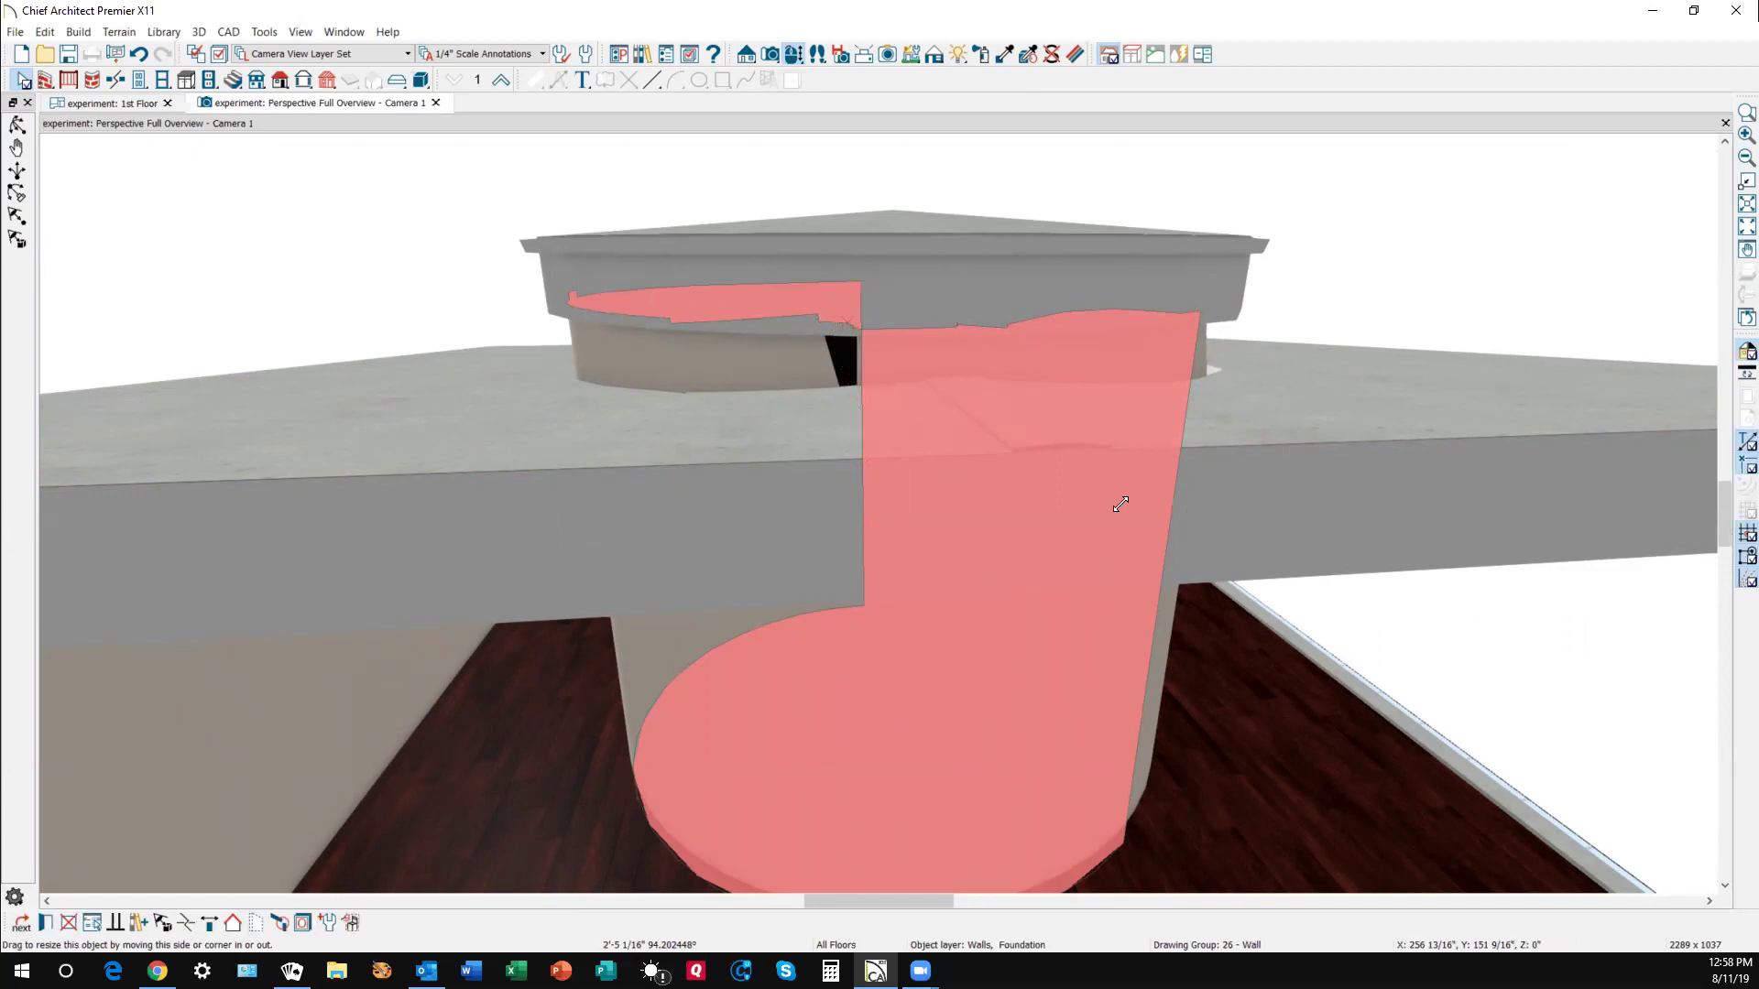
key(Escape)
- Reset the diagonally cut curved foundation wall of the tower to the default wall top height and default wall bottom height
scroll(1048, 398, down, 2)
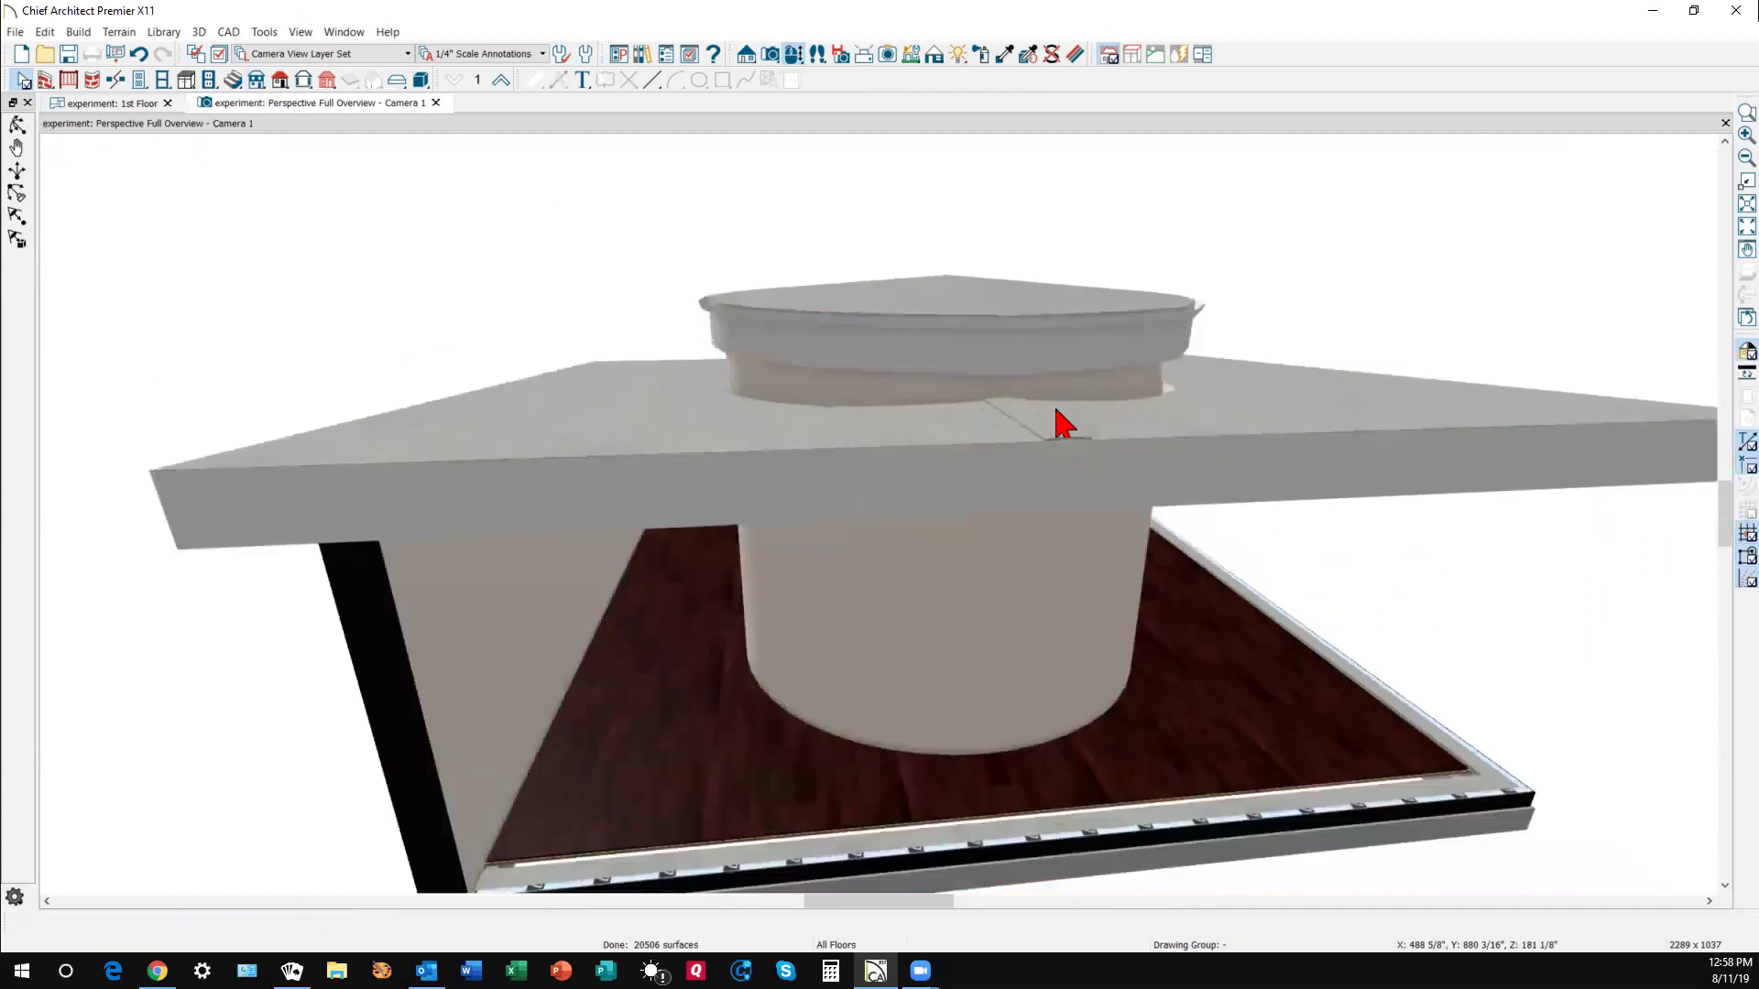
click(19, 126)
drag(663, 292, 1362, 278)
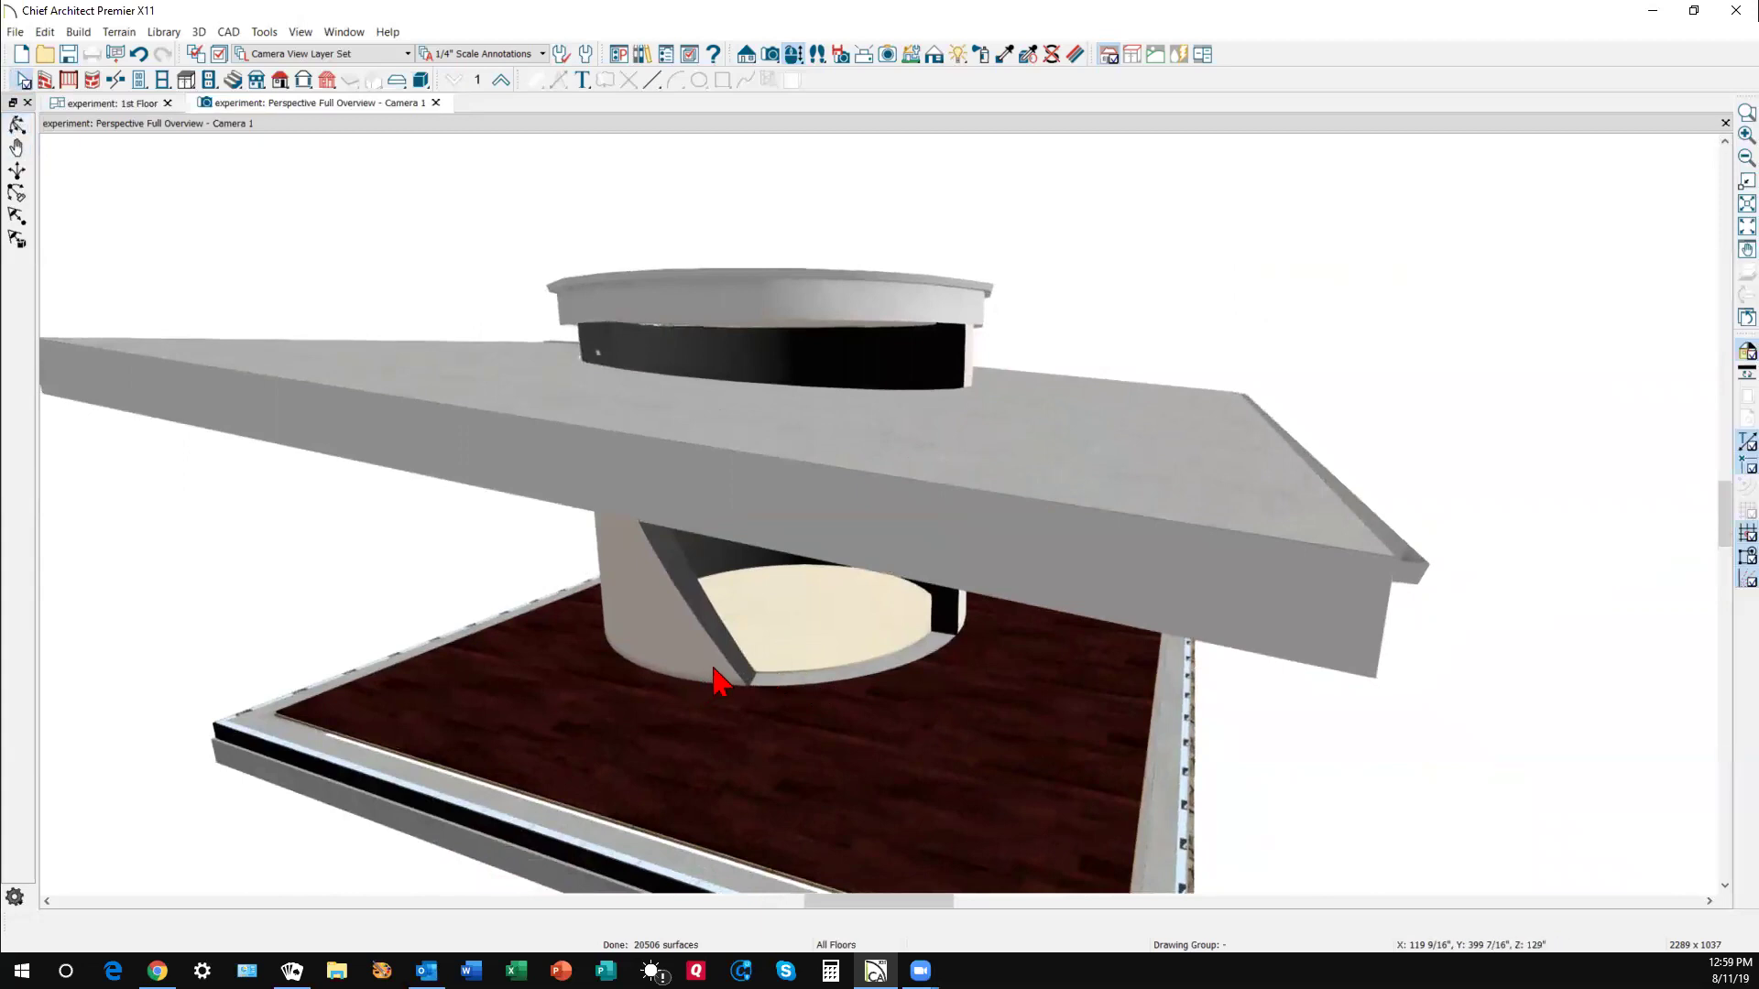
click(630, 698)
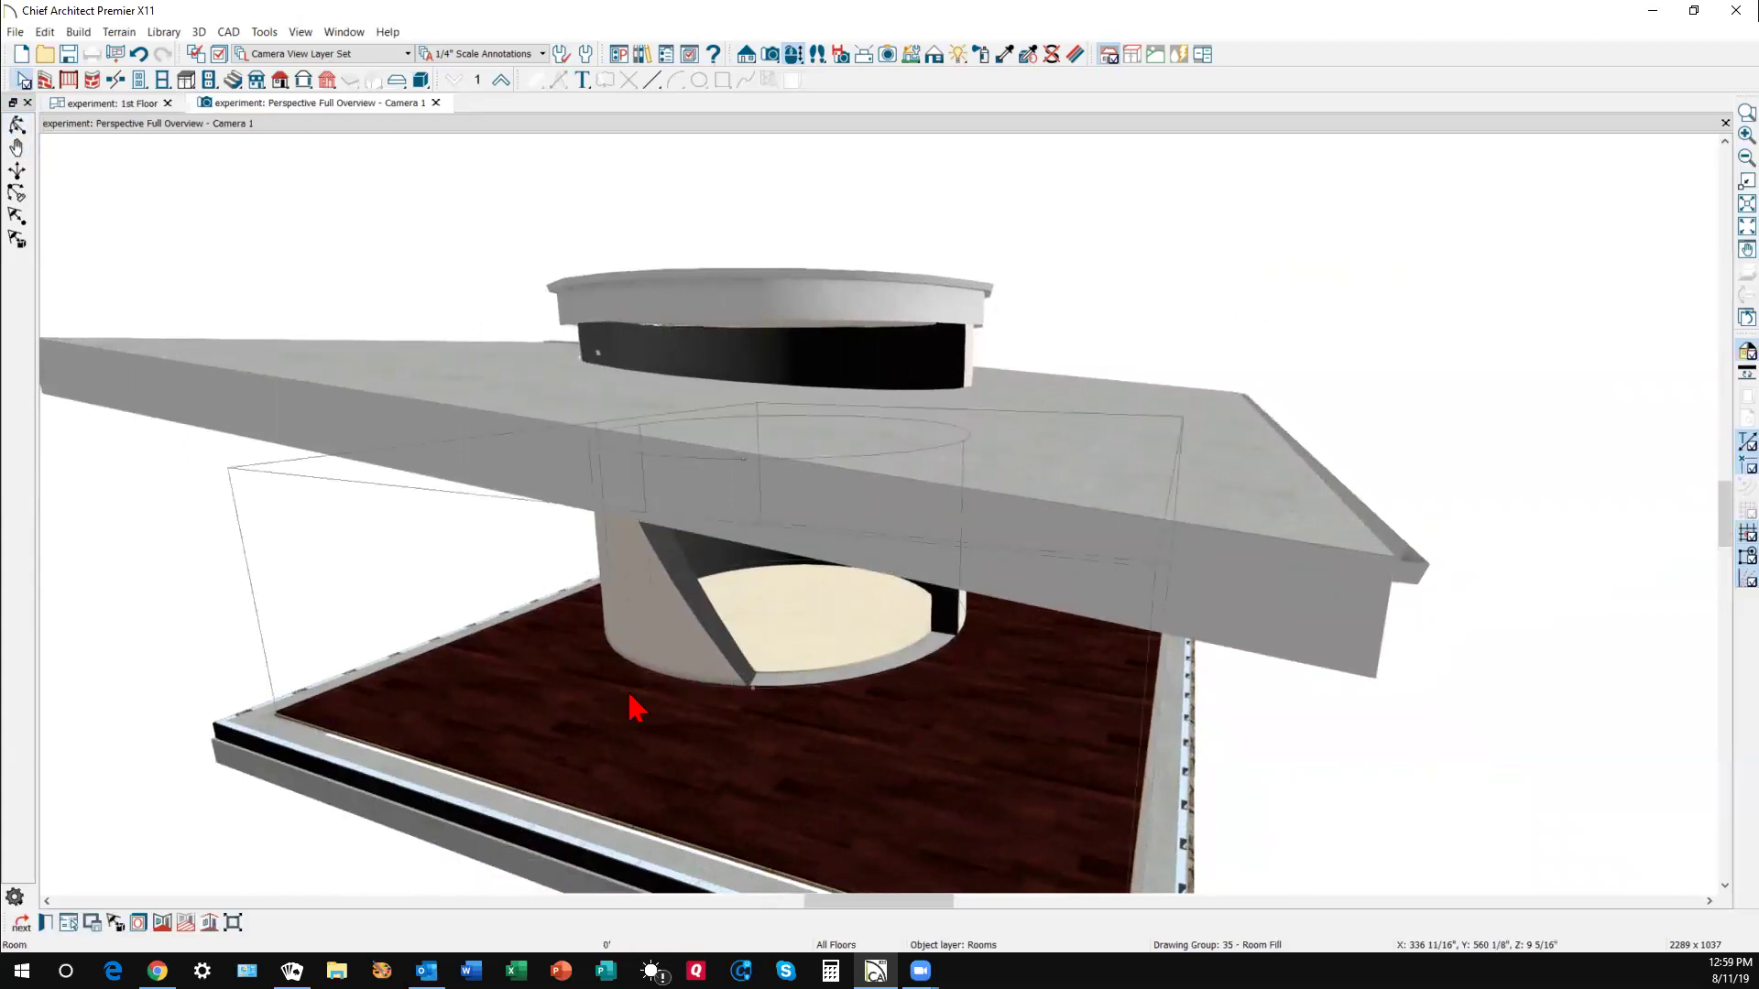
click(20, 922)
click(42, 920)
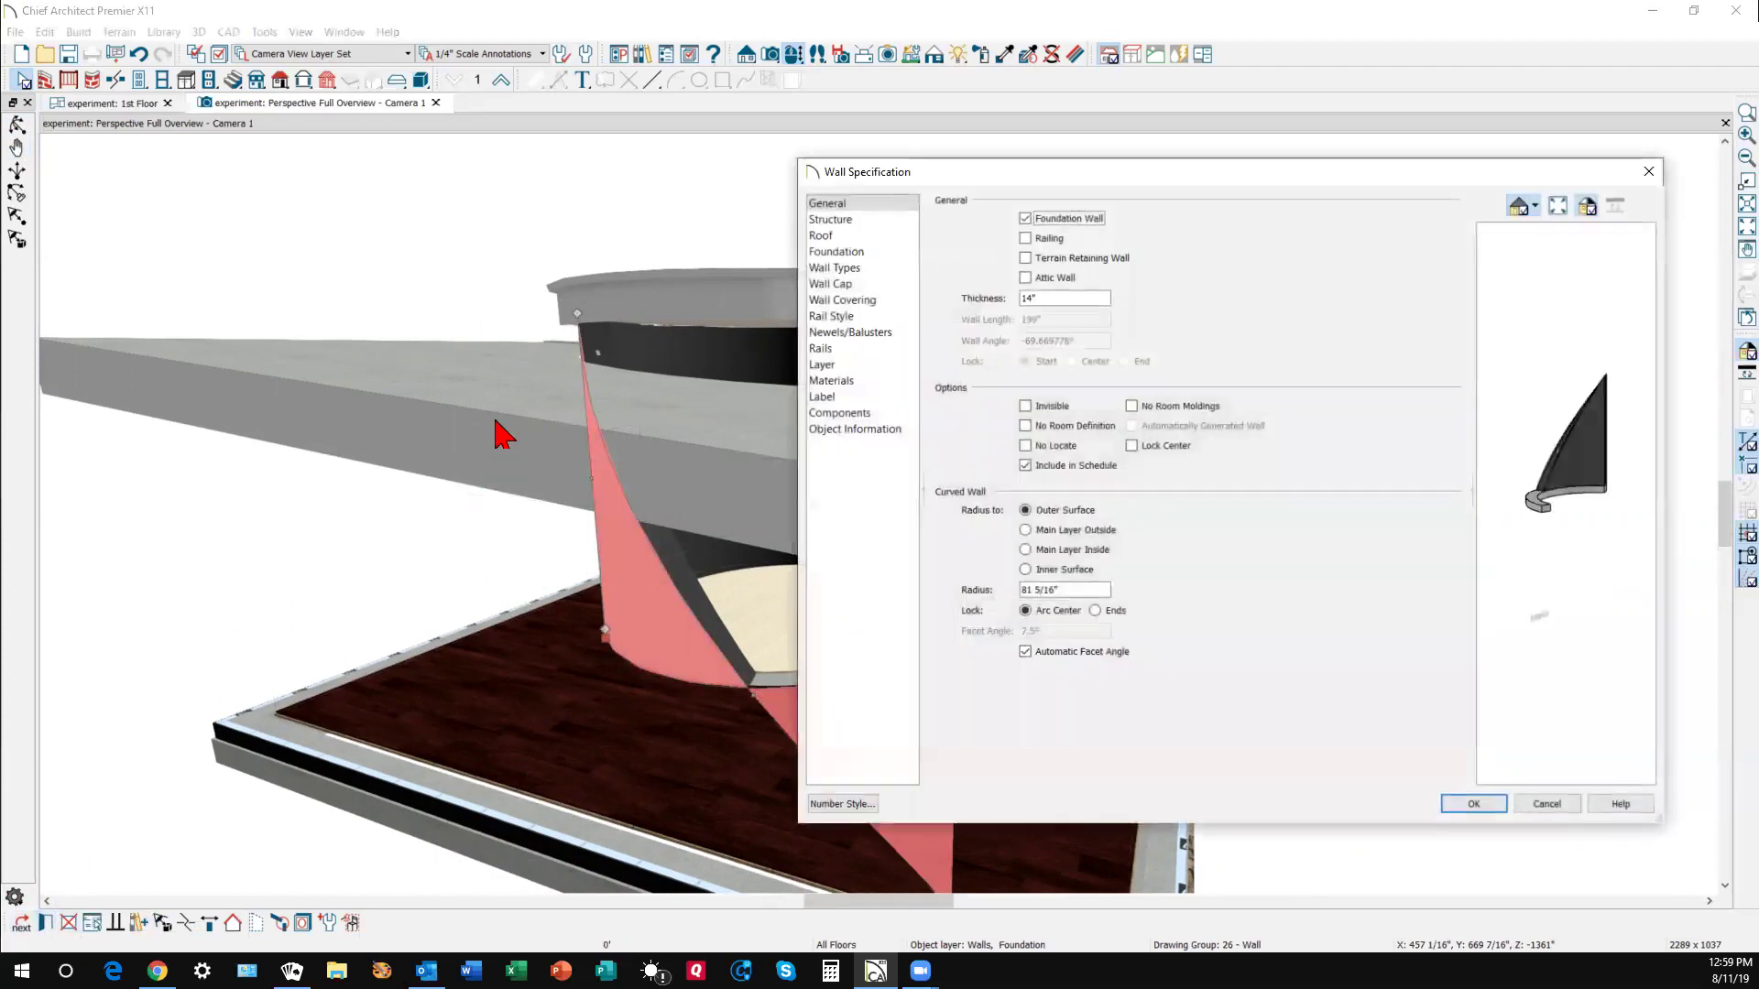
click(843, 220)
click(983, 239)
click(980, 220)
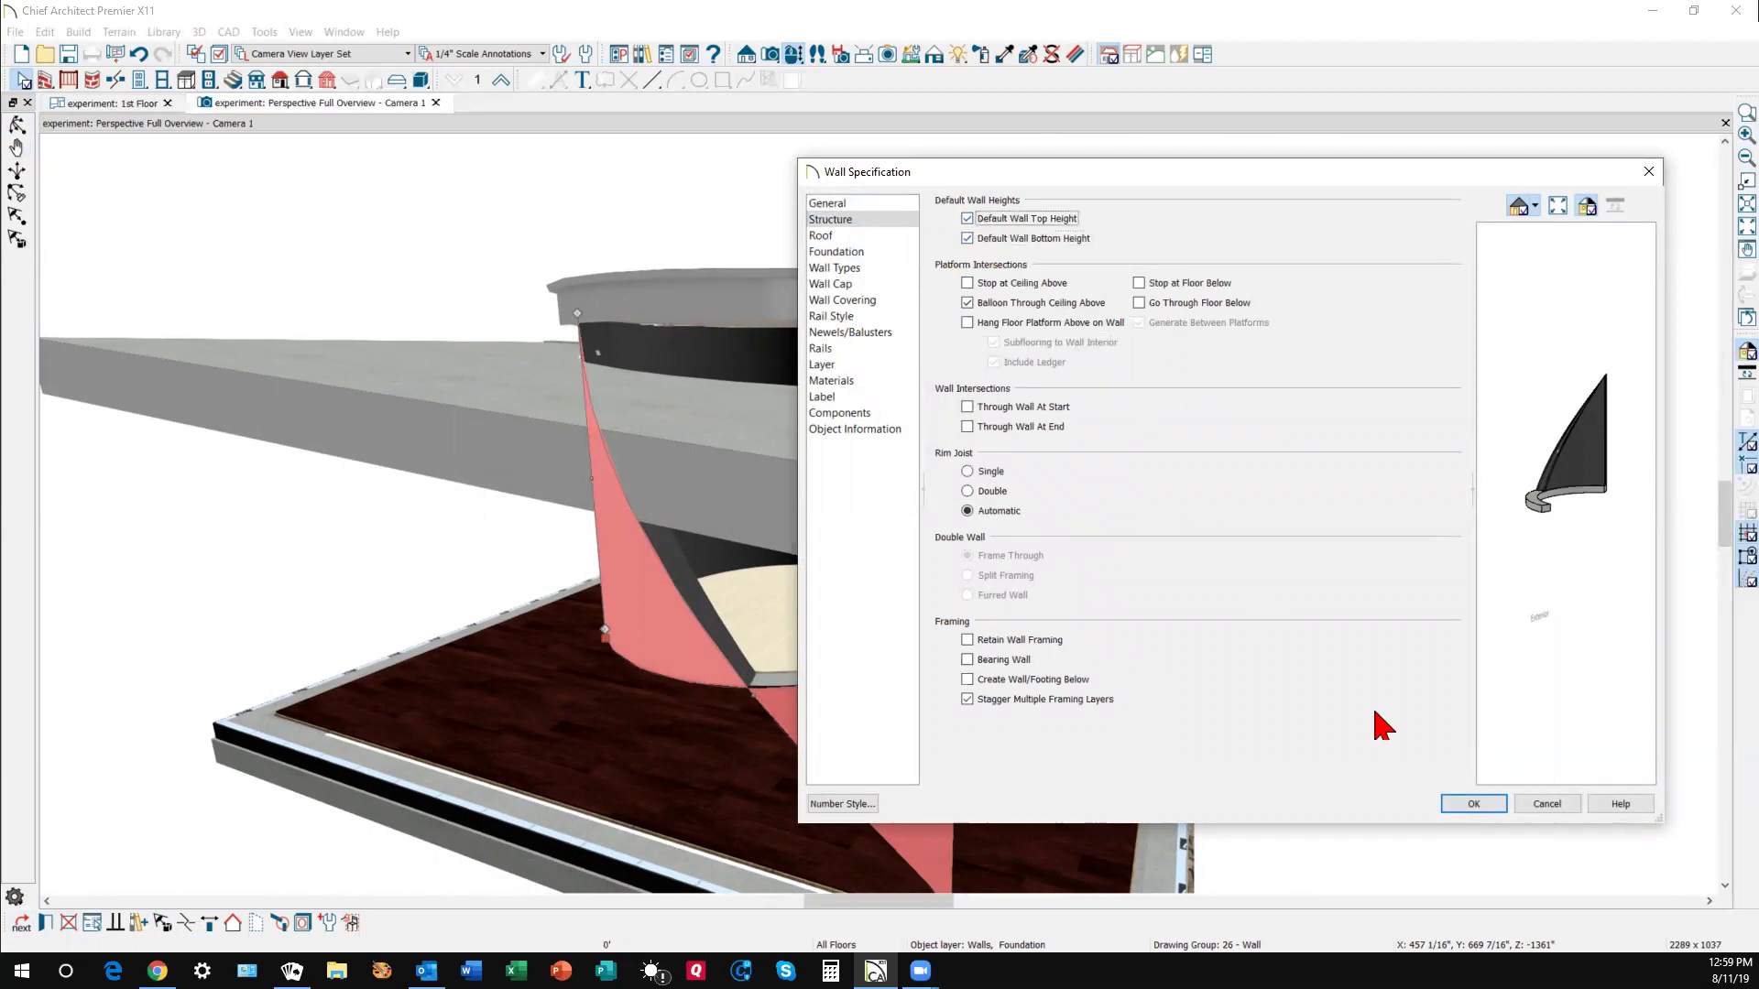
click(1474, 804)
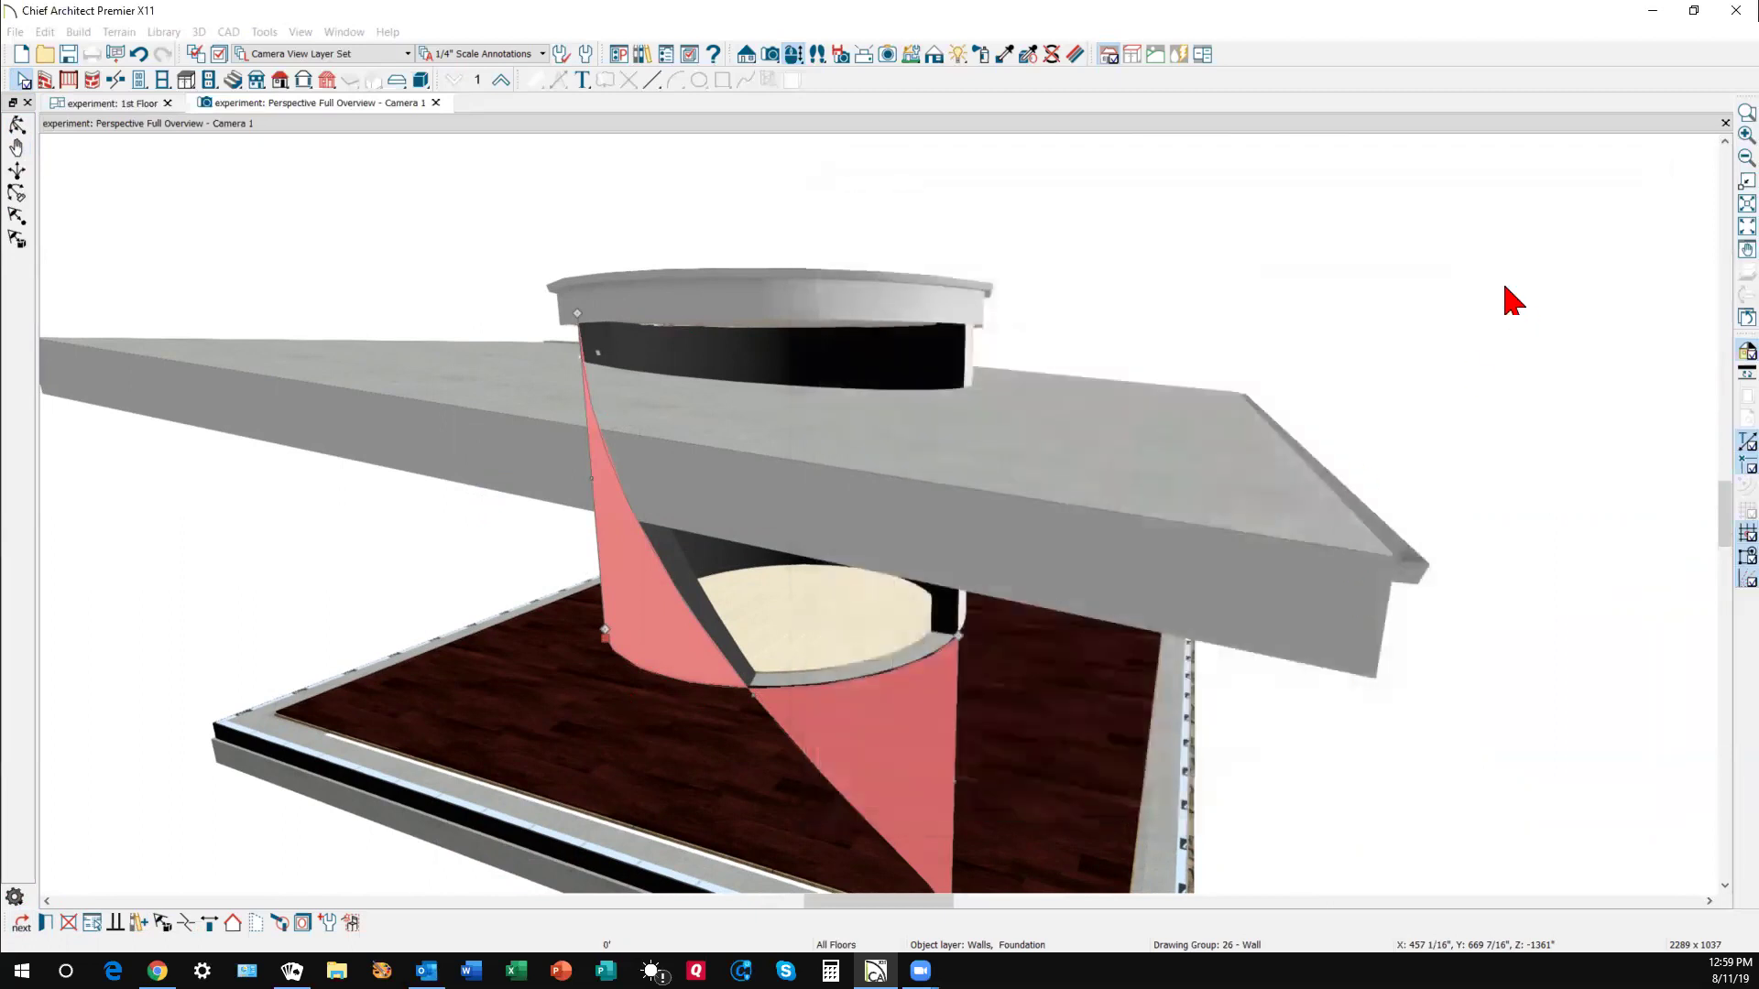
click(1507, 296)
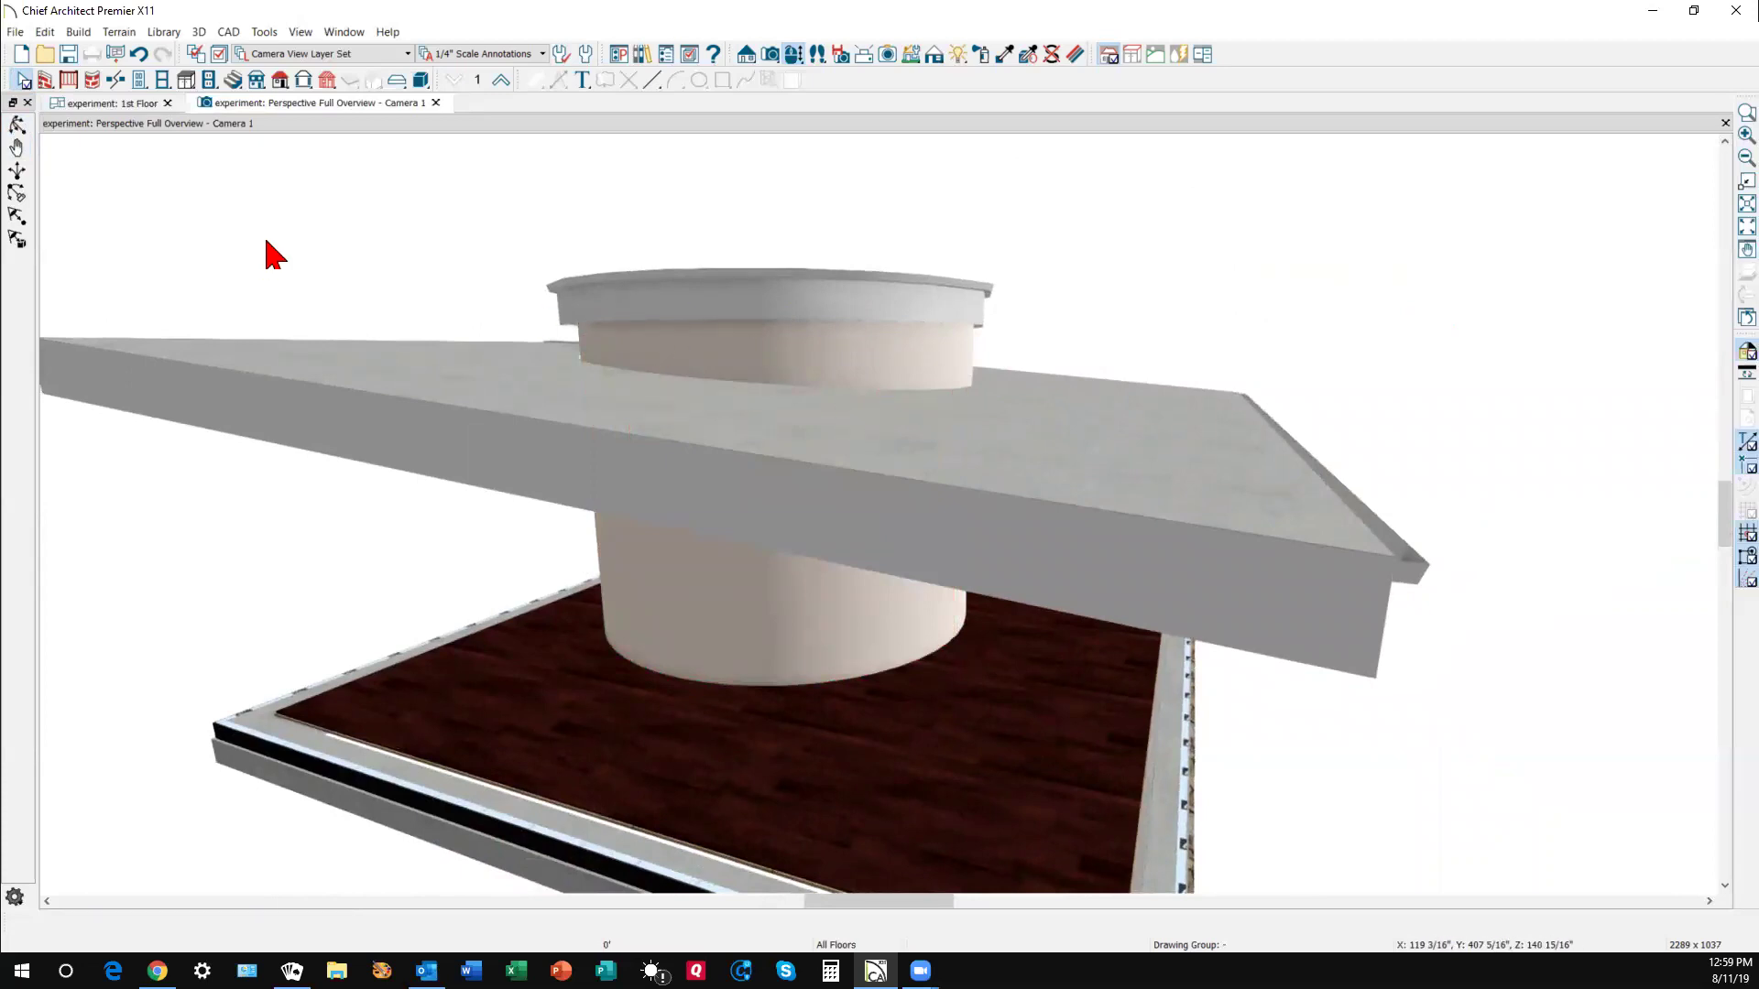
- Examine the round tower from above and from the sides, selecting its upper roof planes and the surrounding lower roof plane to check their outlines
click(17, 125)
drag(274, 290, 1168, 314)
drag(923, 406, 961, 495)
key(Escape)
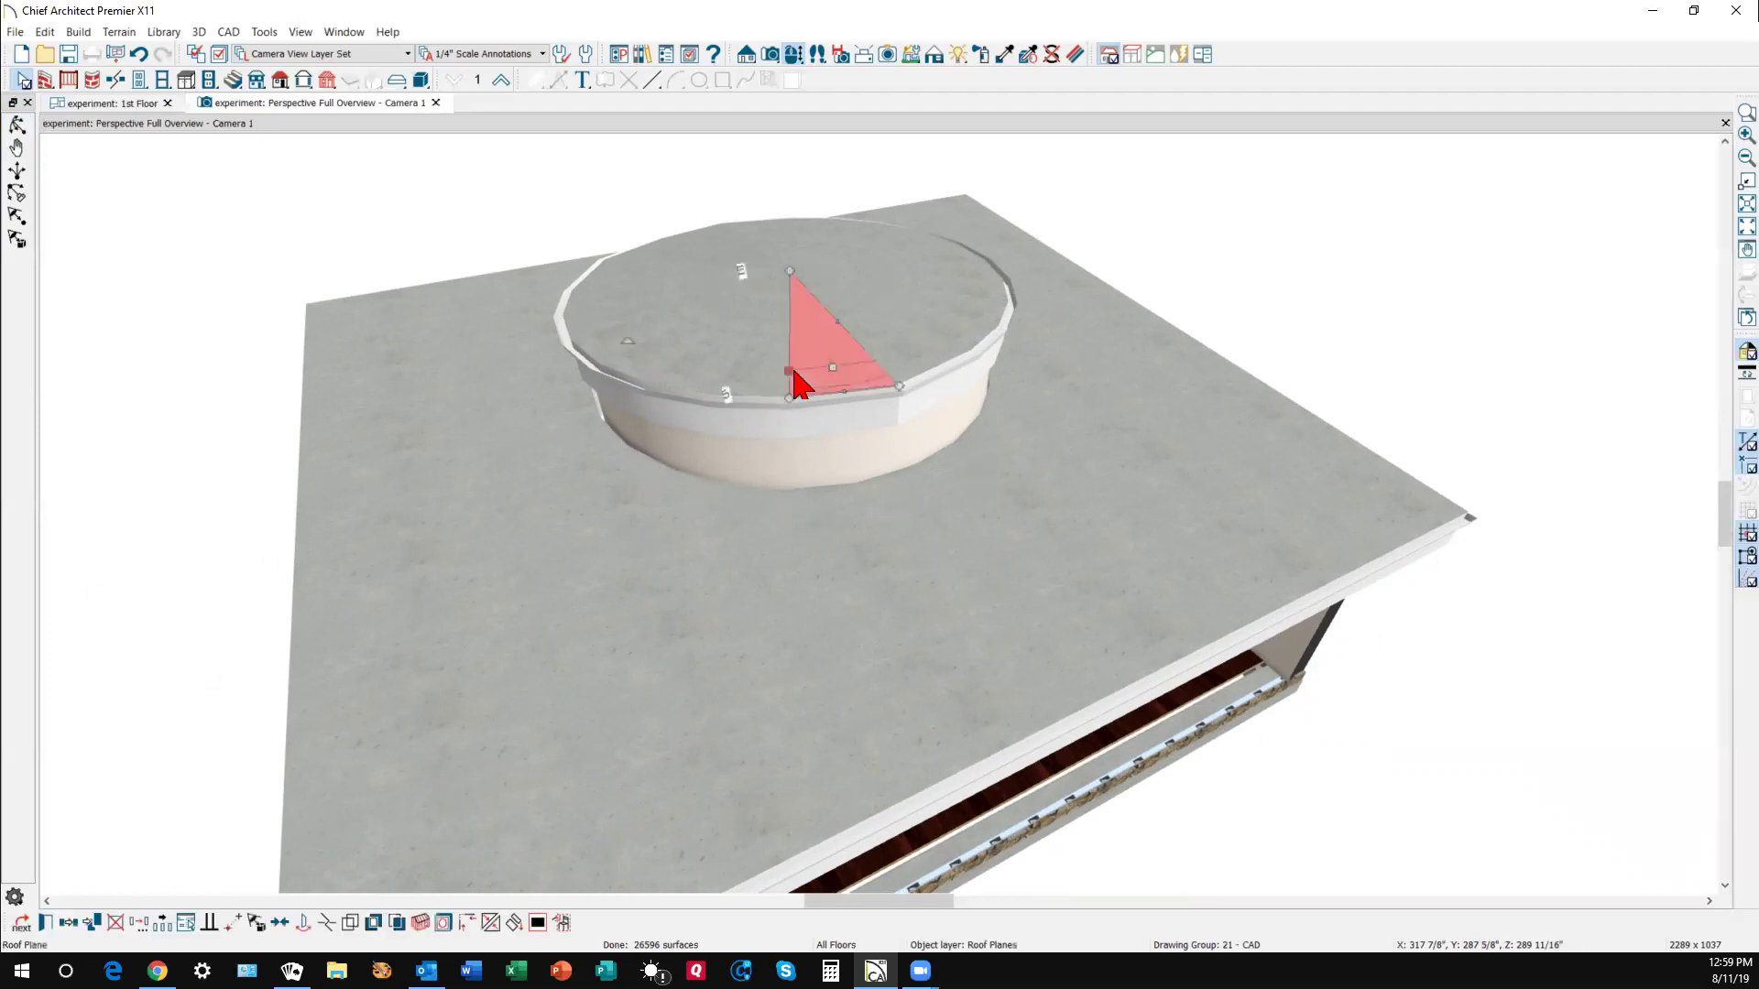
click(714, 390)
click(817, 522)
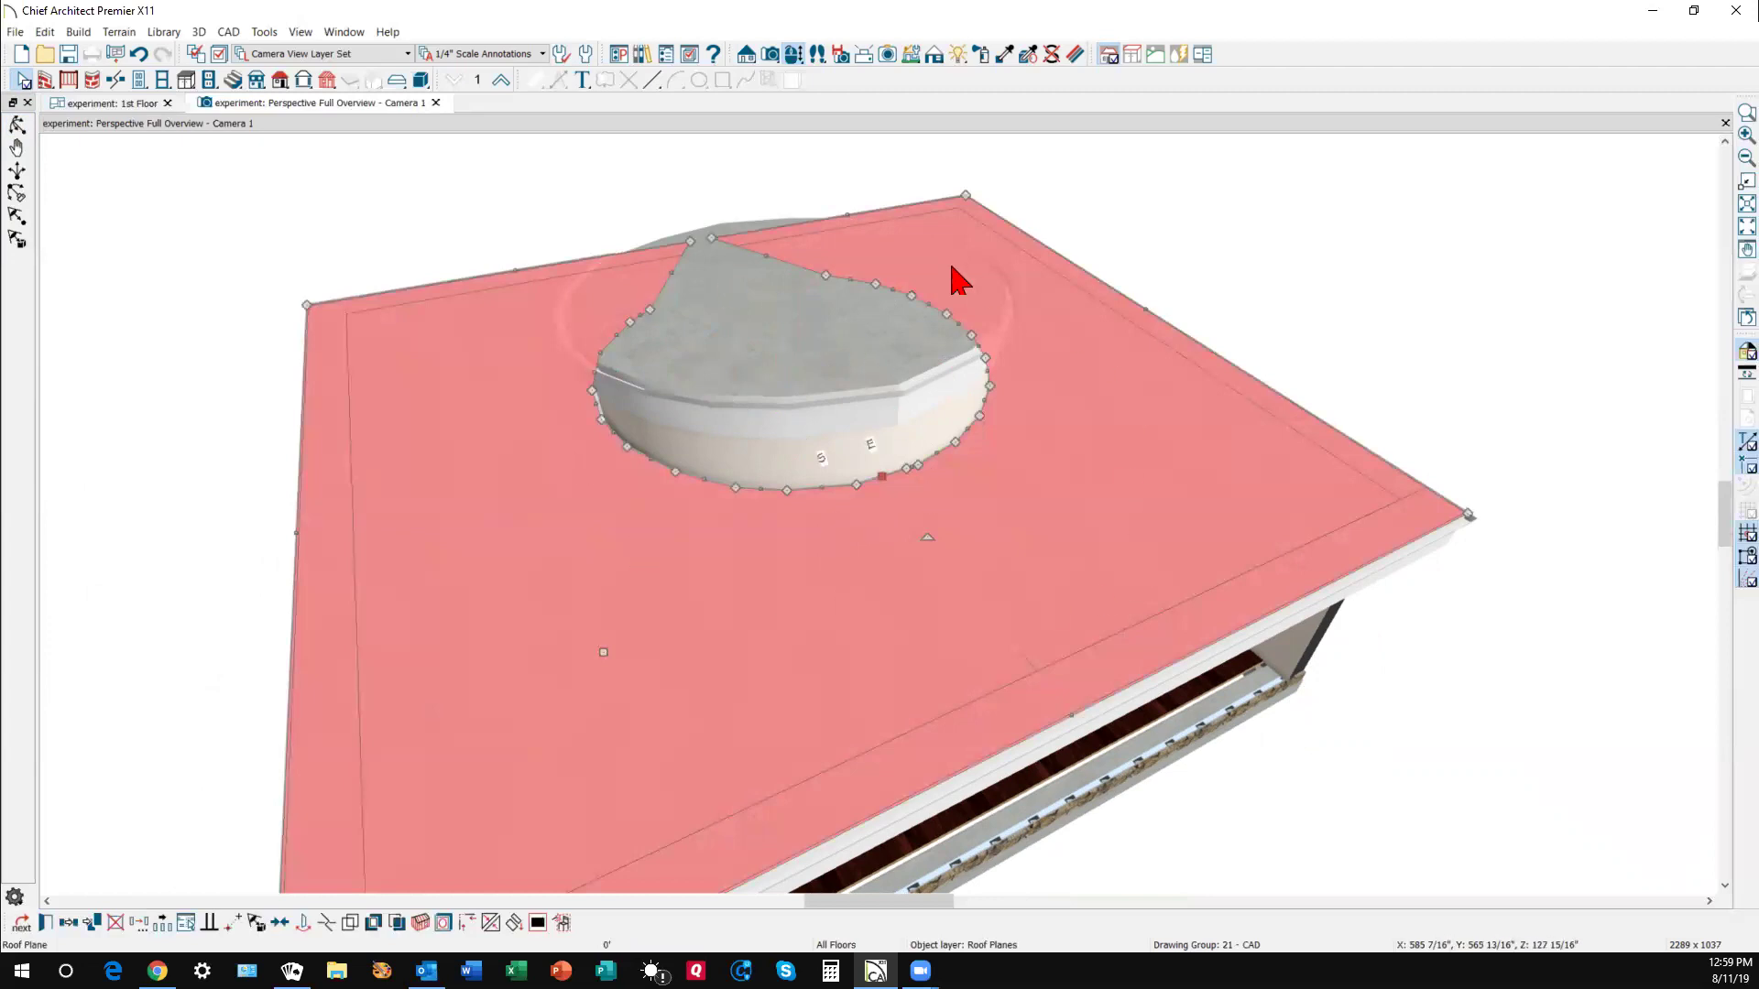
key(Escape)
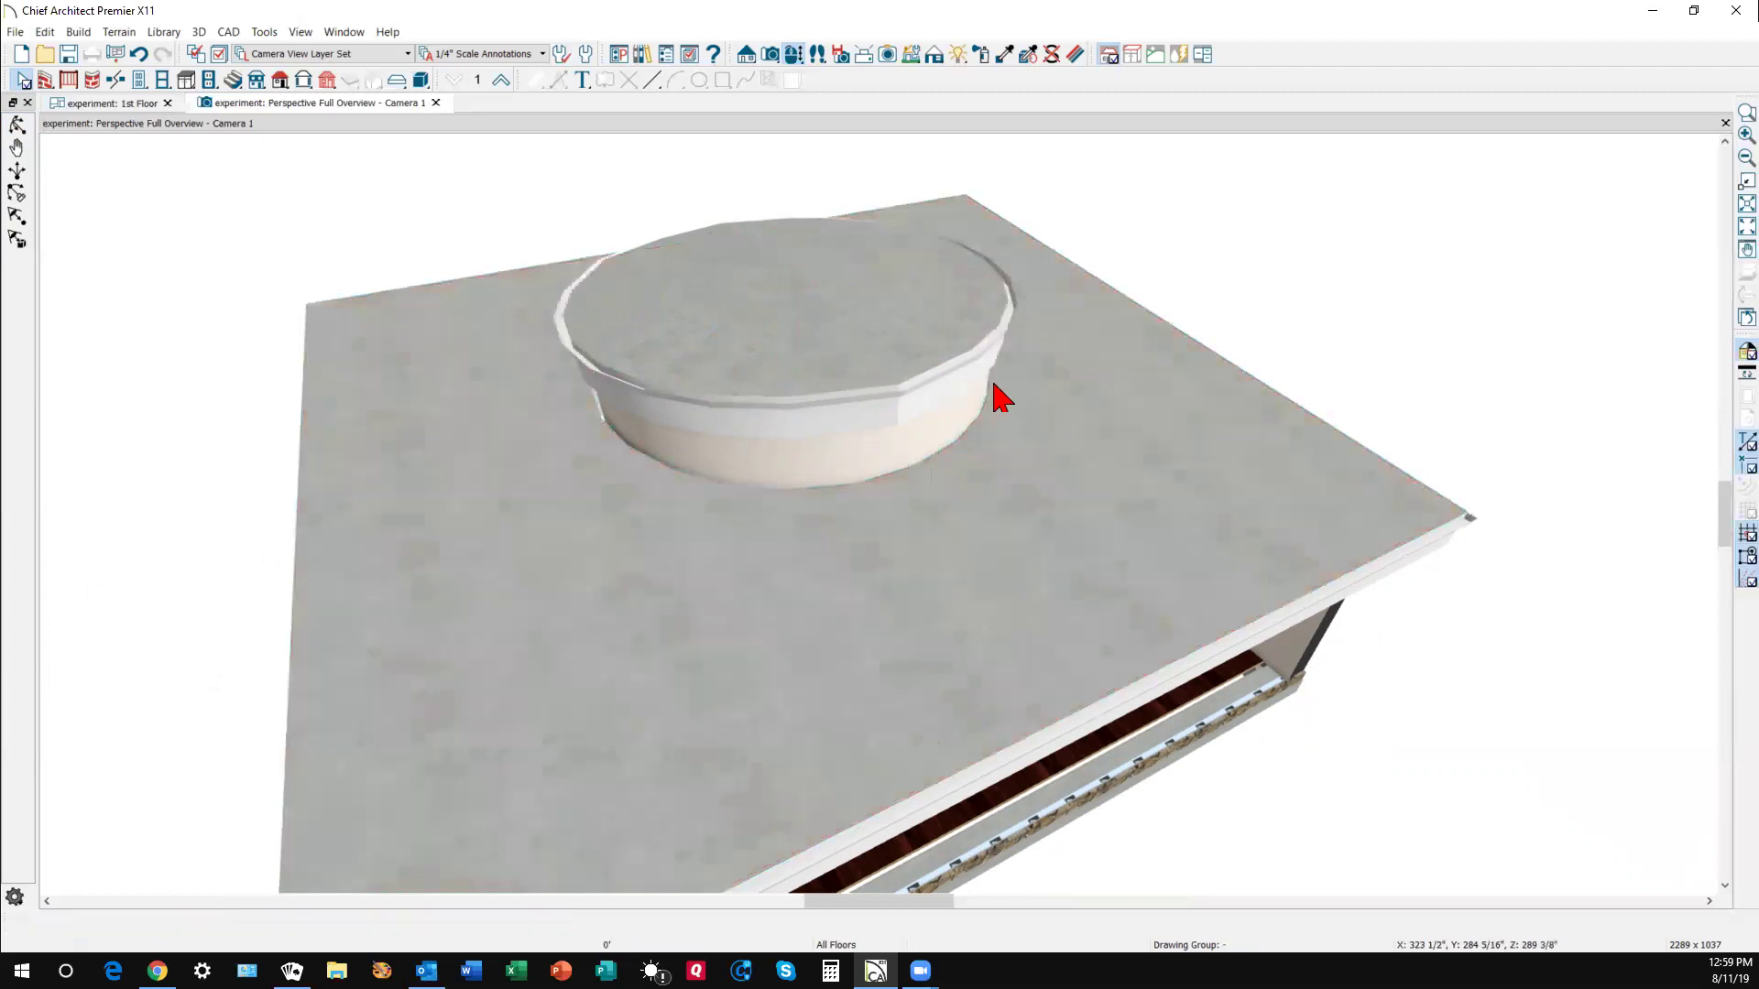
click(17, 127)
drag(807, 378, 781, 285)
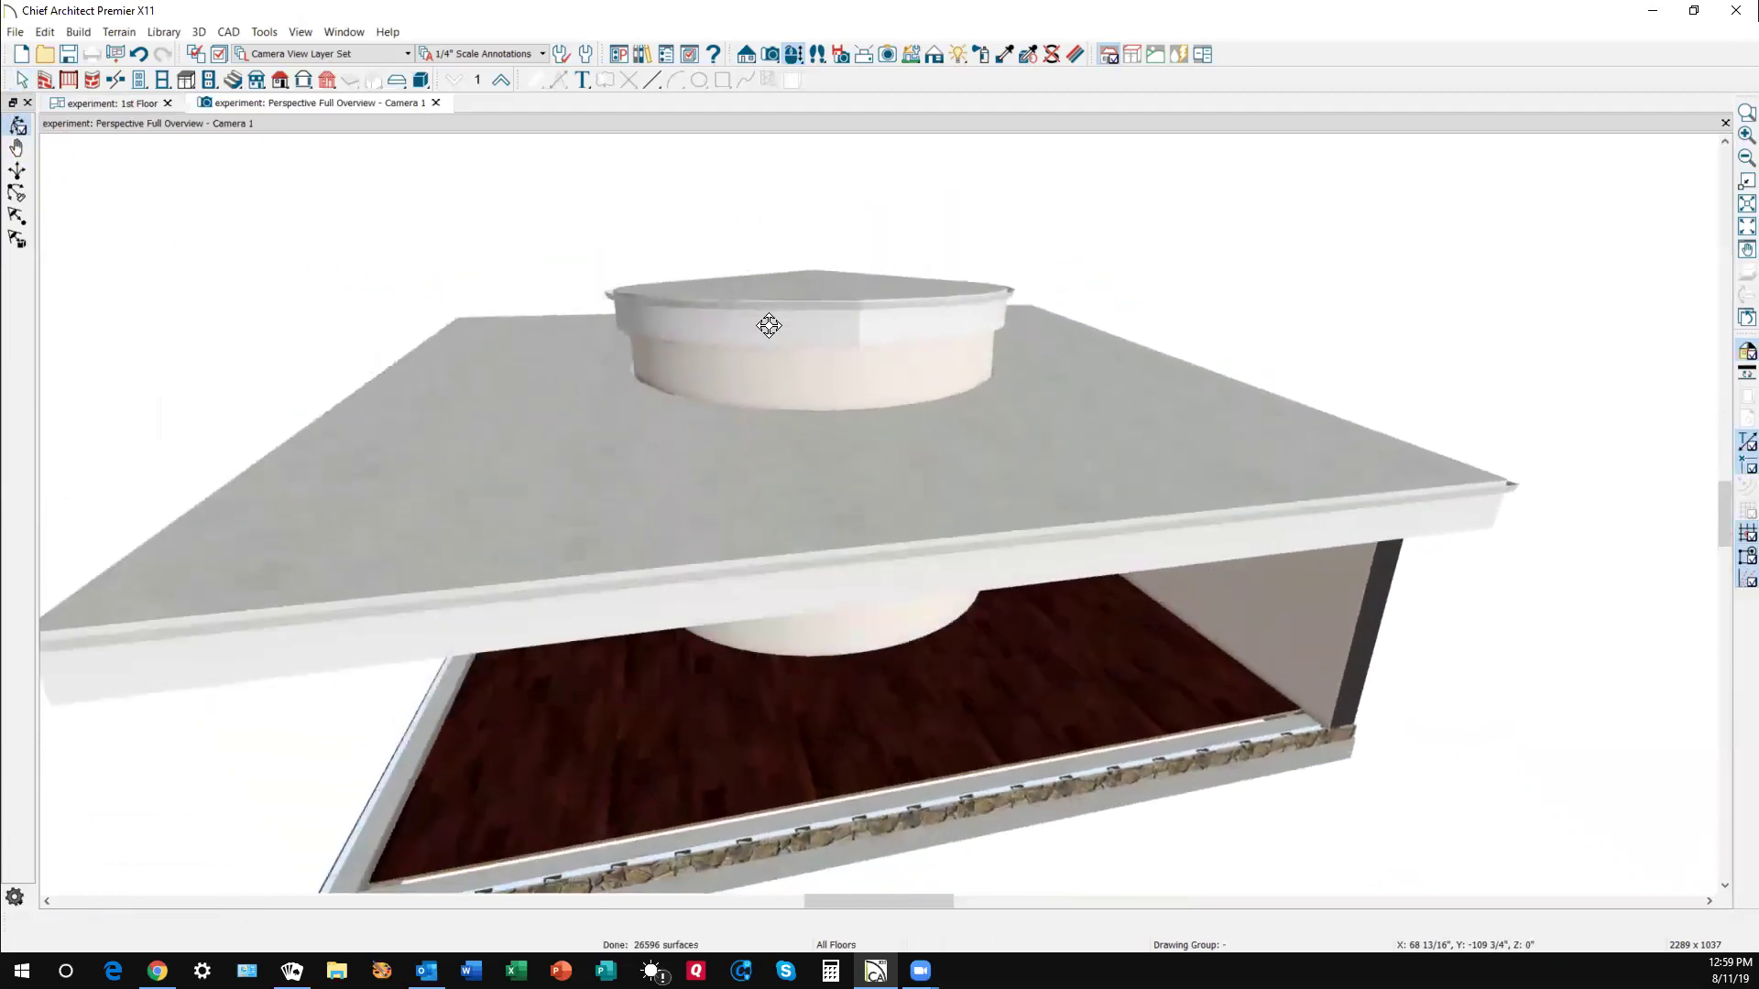
drag(1008, 361, 583, 414)
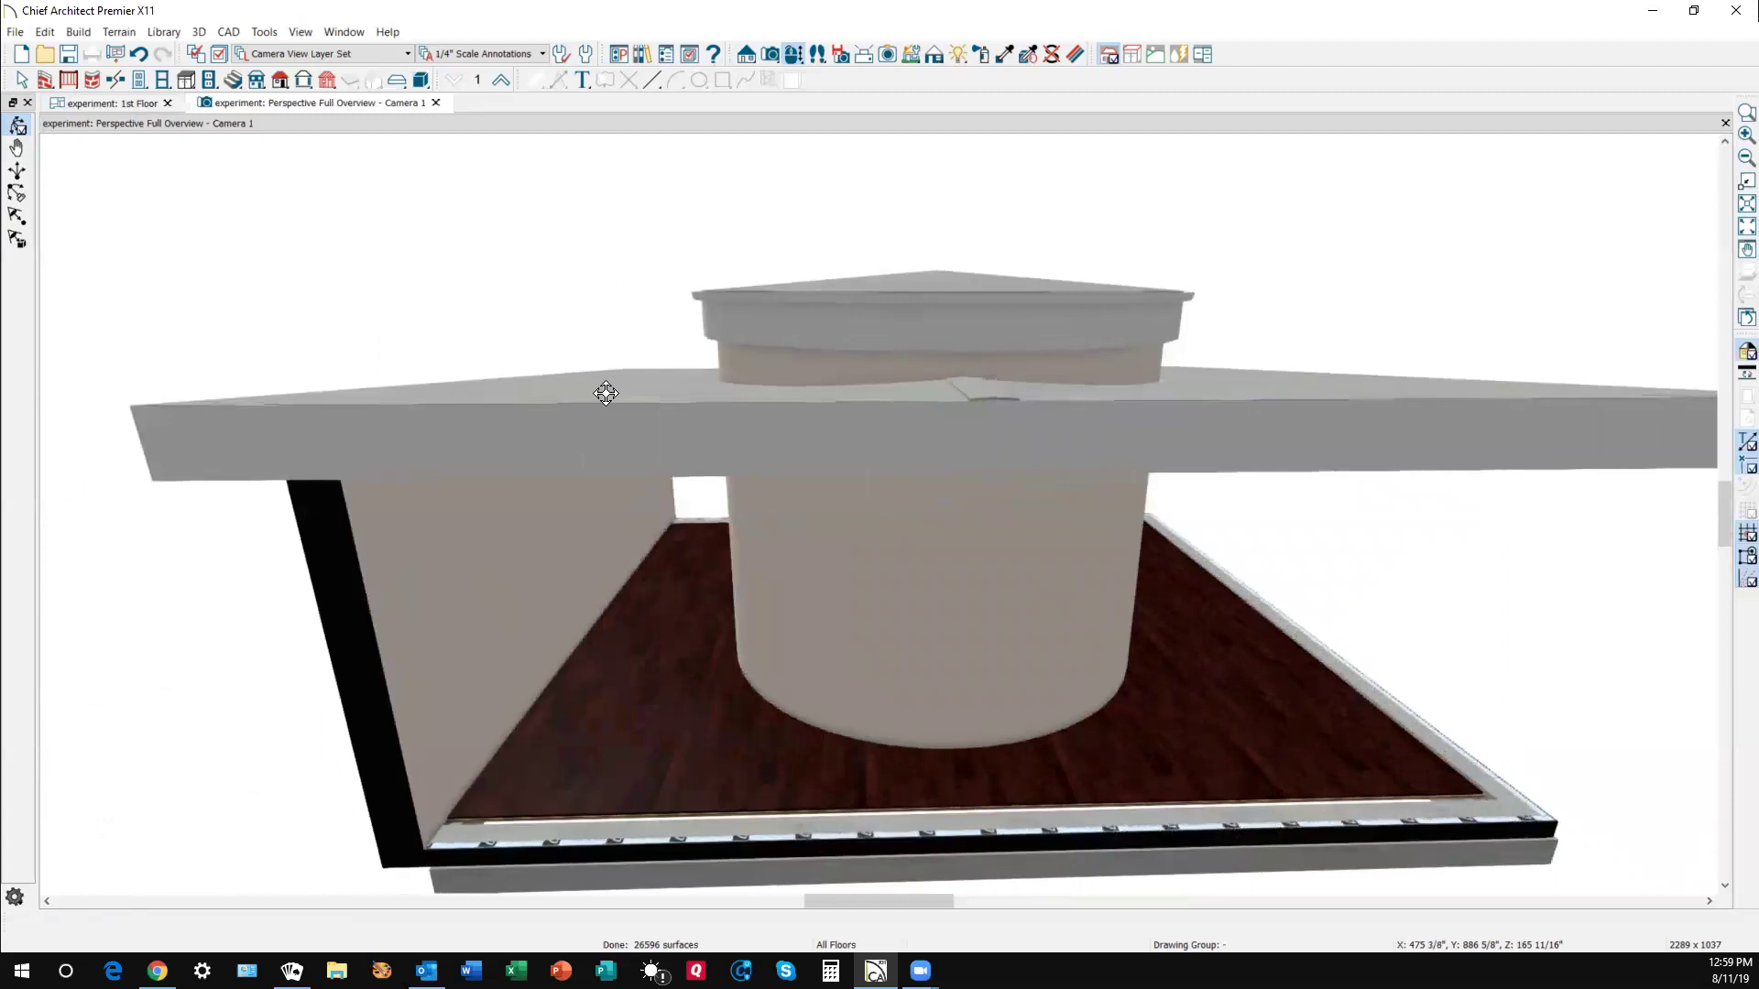